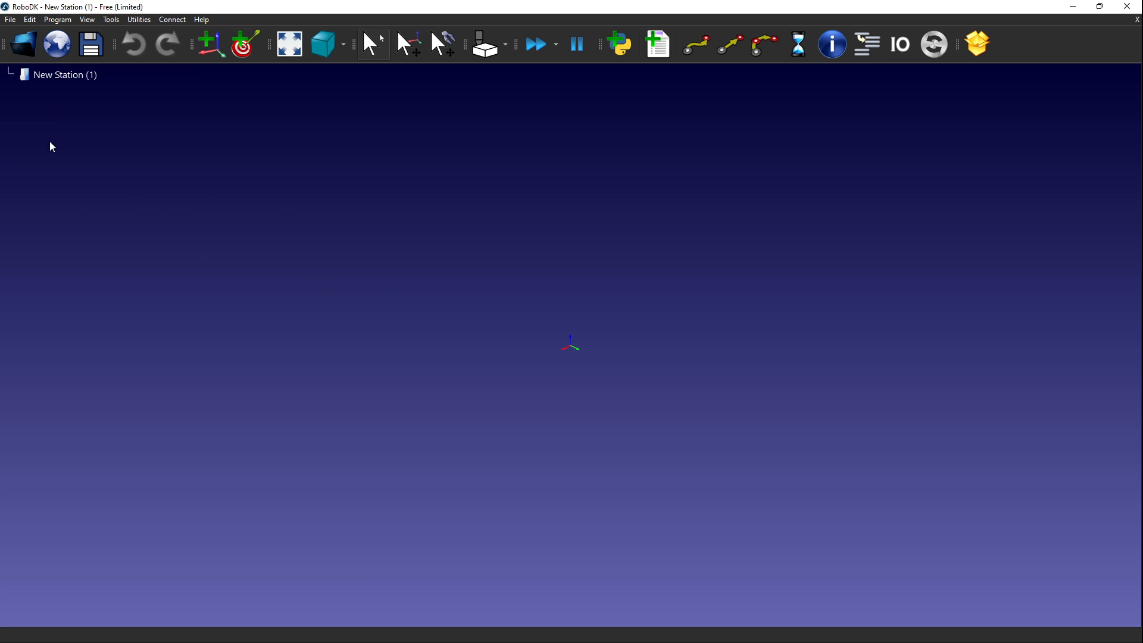
Open the online robot library from the new, empty station.
click(10, 20)
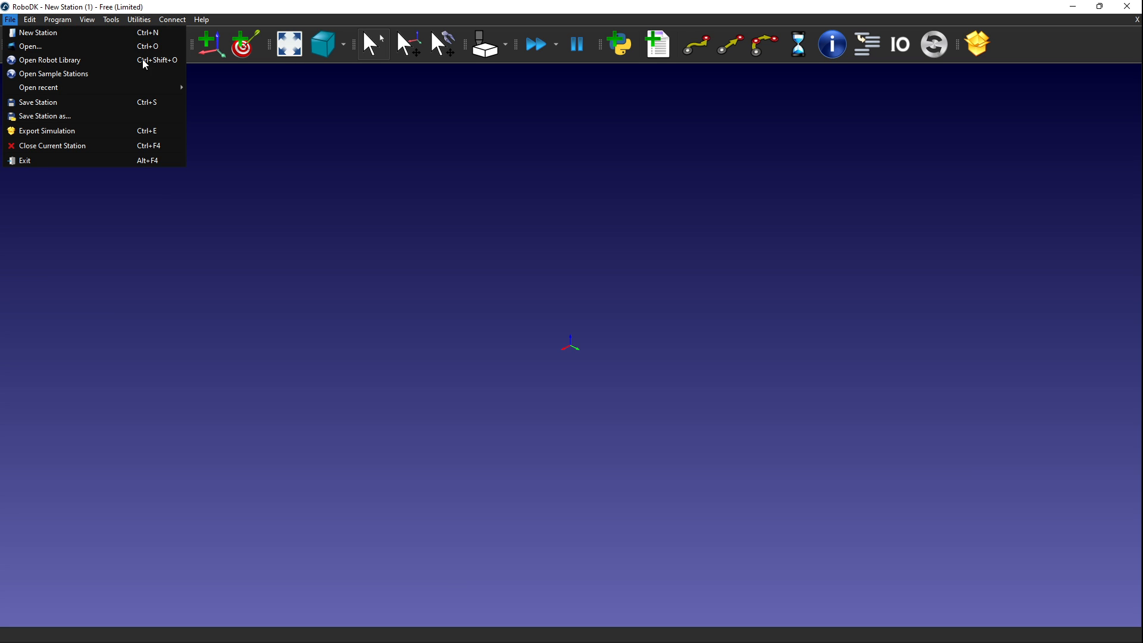
click(413, 213)
click(56, 73)
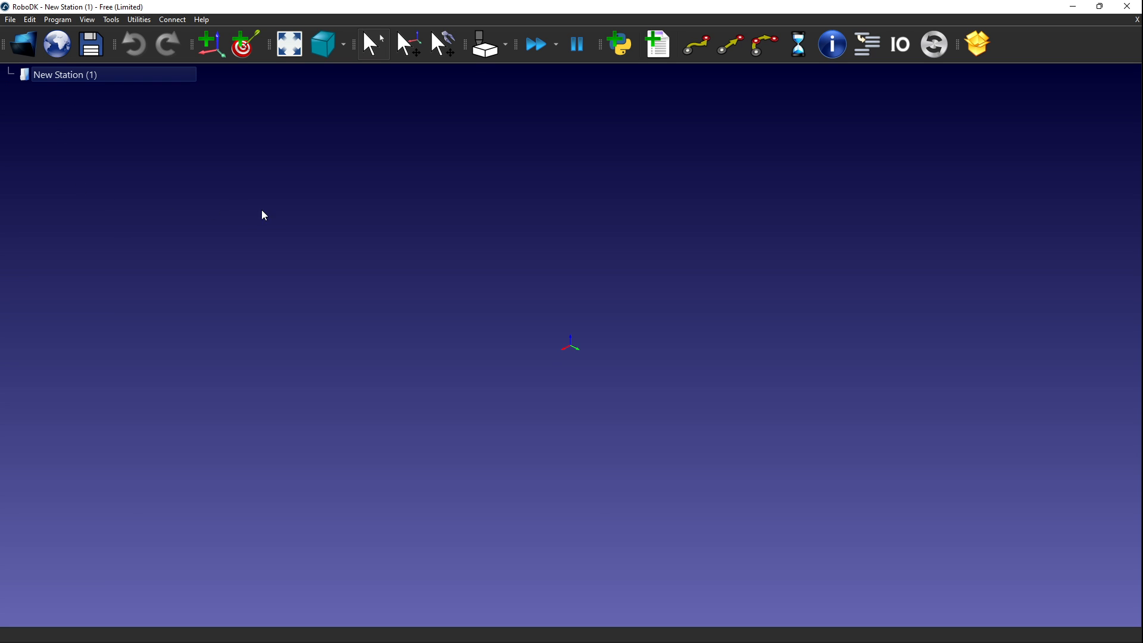
click(56, 44)
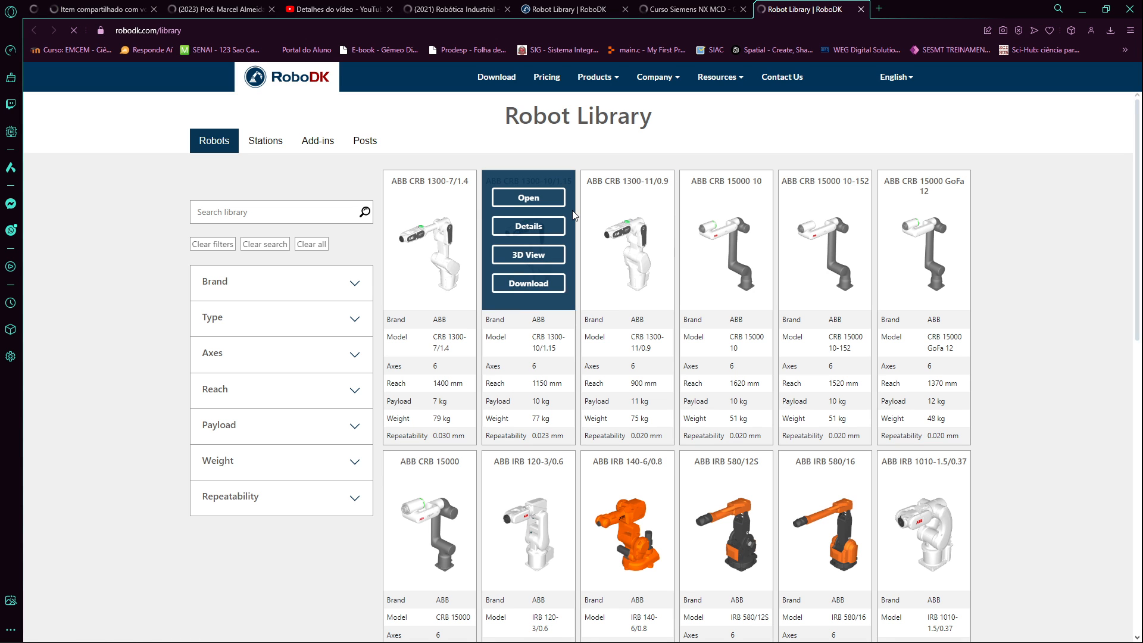
Filter the robot library by brand to list only Fanuc robots.
scroll(634, 437, down, 10)
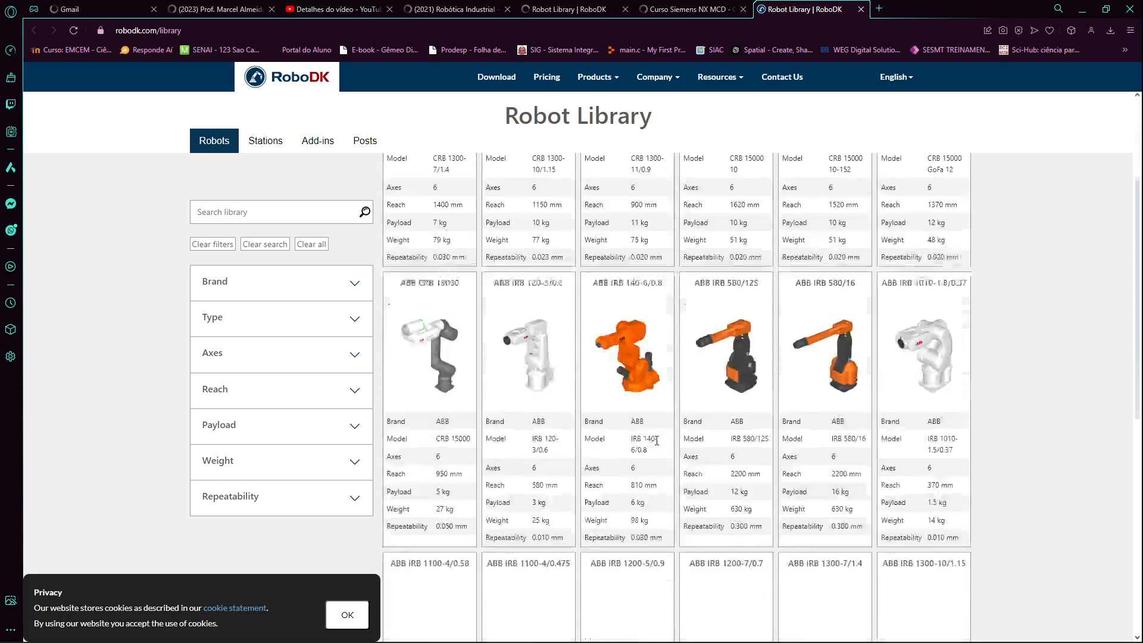
scroll(645, 438, up, 10)
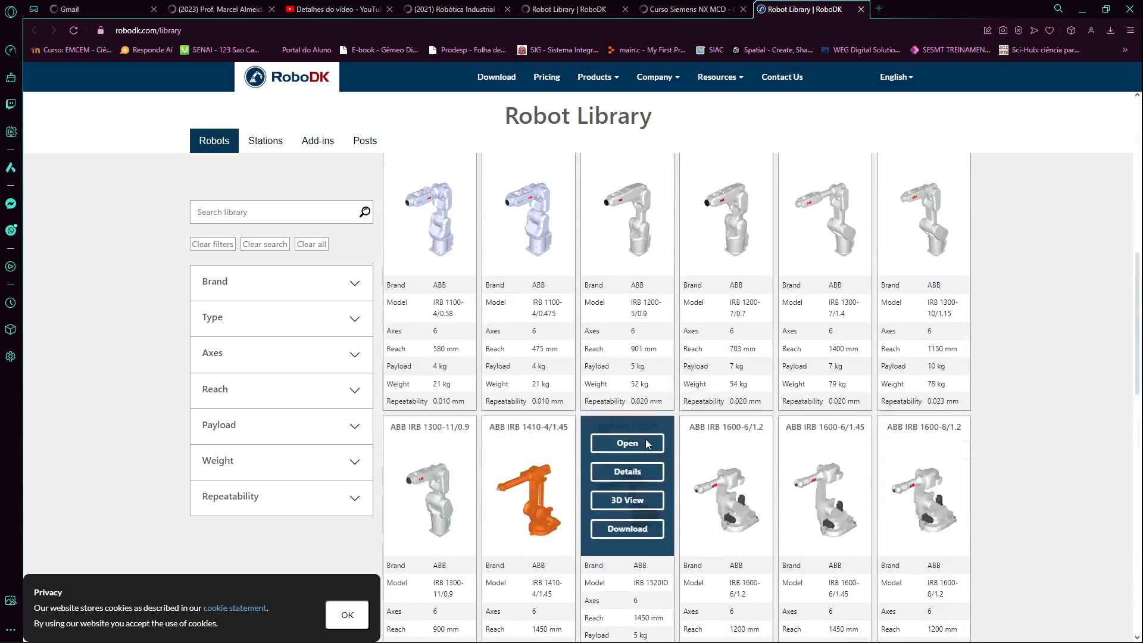
click(350, 283)
scroll(278, 473, down, 5)
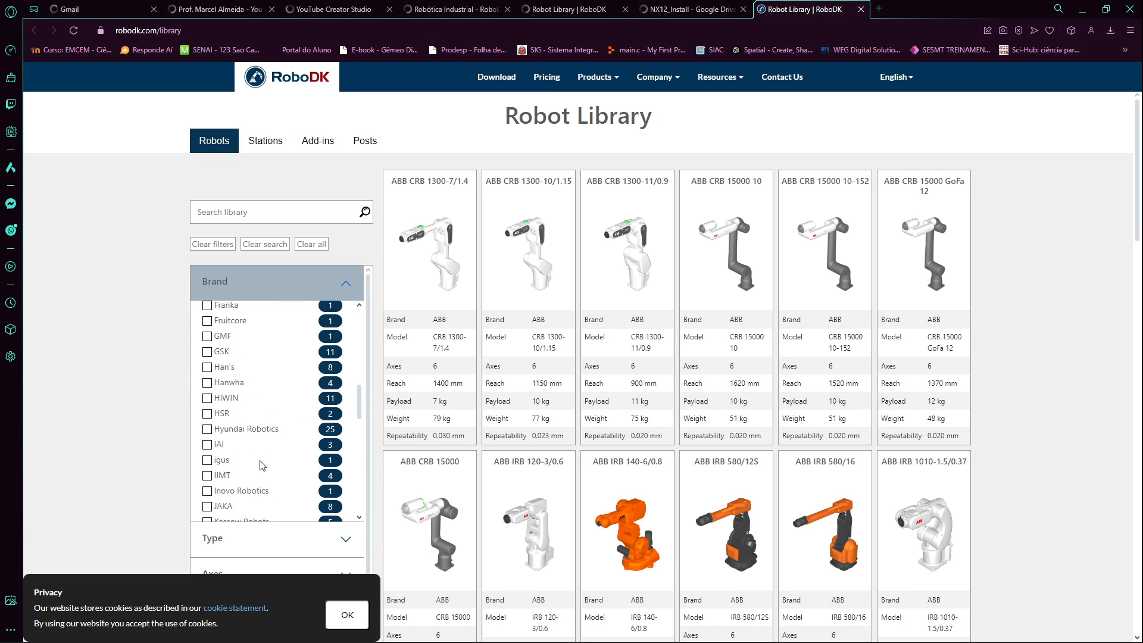
scroll(265, 463, down, 6)
scroll(260, 456, up, 8)
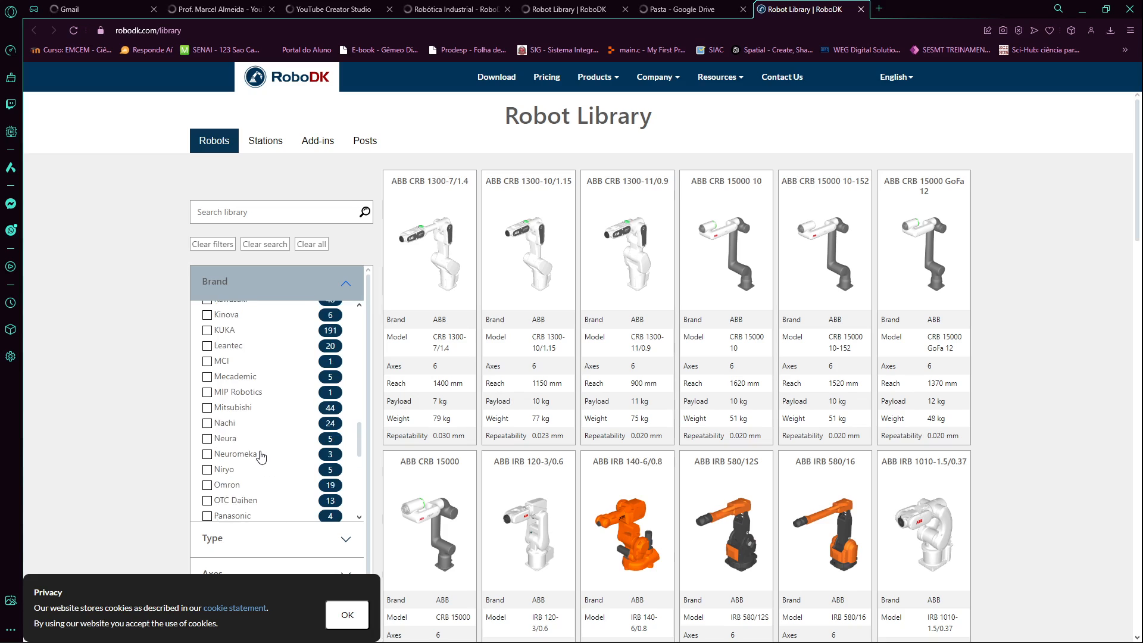
scroll(260, 456, up, 2)
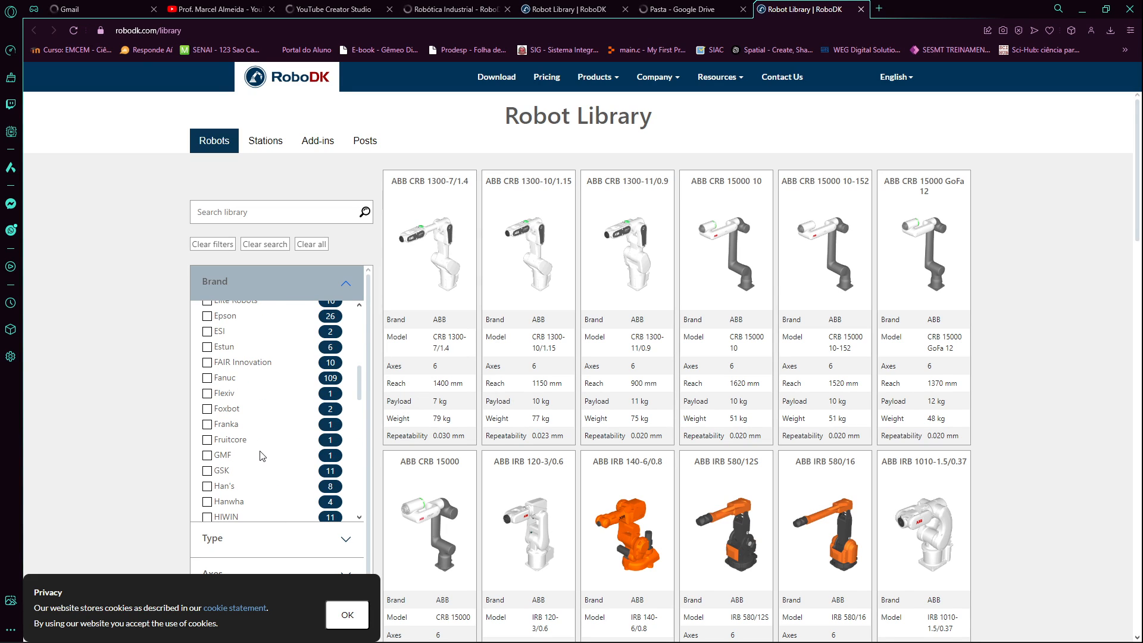
click(207, 378)
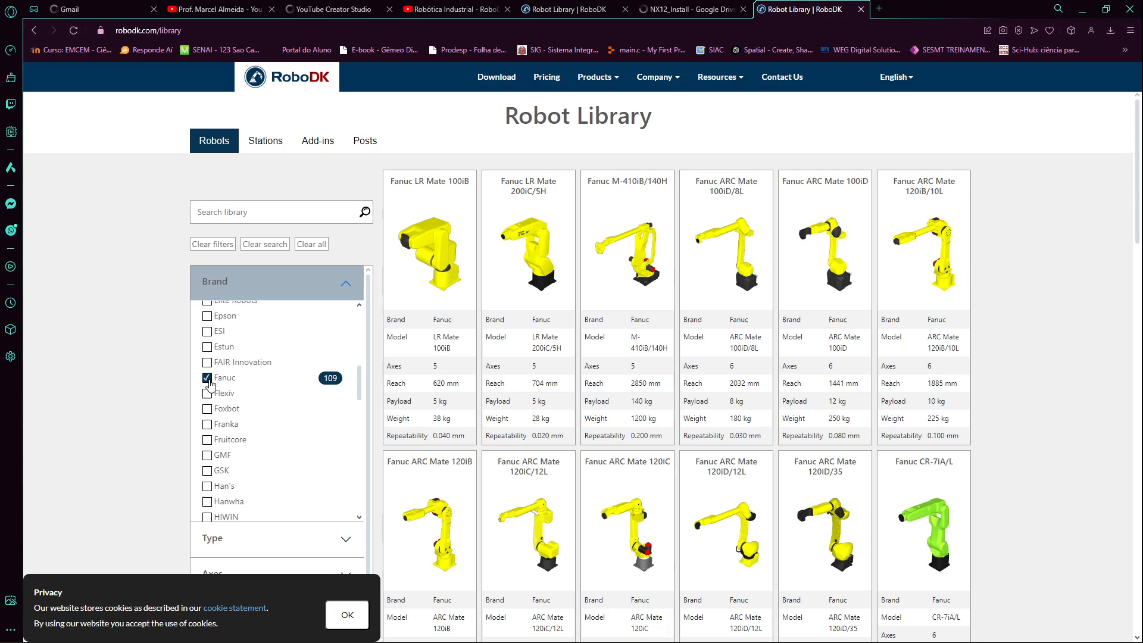
Open the Fanuc CRX-5iA from the library in RoboDK, allowing the browser to launch the application.
scroll(824, 387, down, 3)
scroll(767, 434, up, 3)
scroll(768, 434, down, 2)
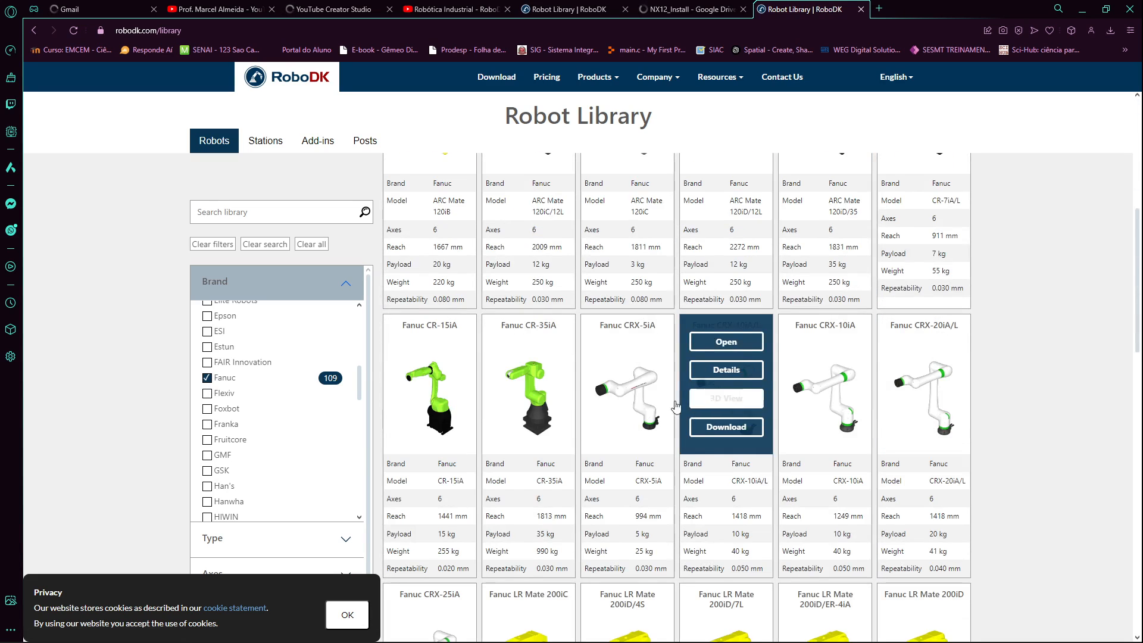
mouse_move(861, 463)
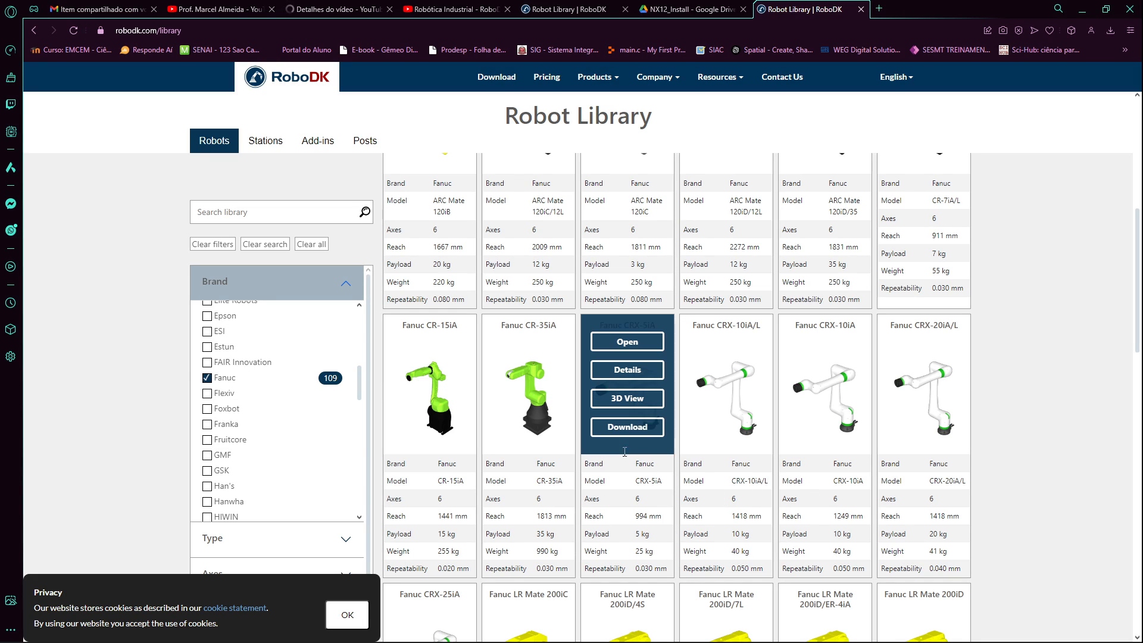
mouse_move(652, 421)
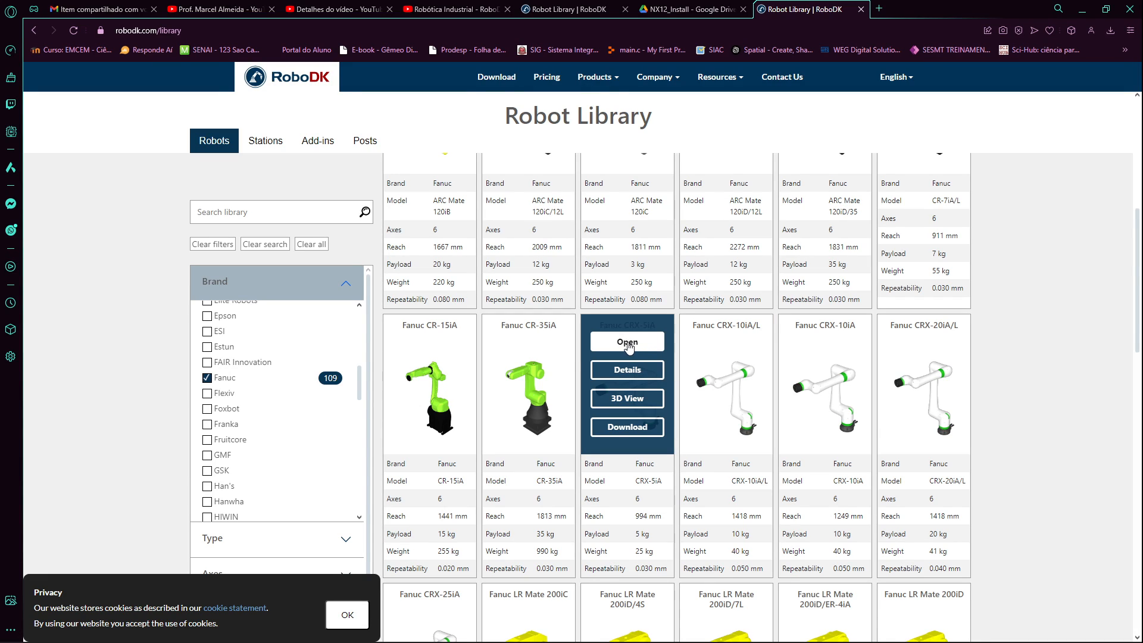
click(628, 343)
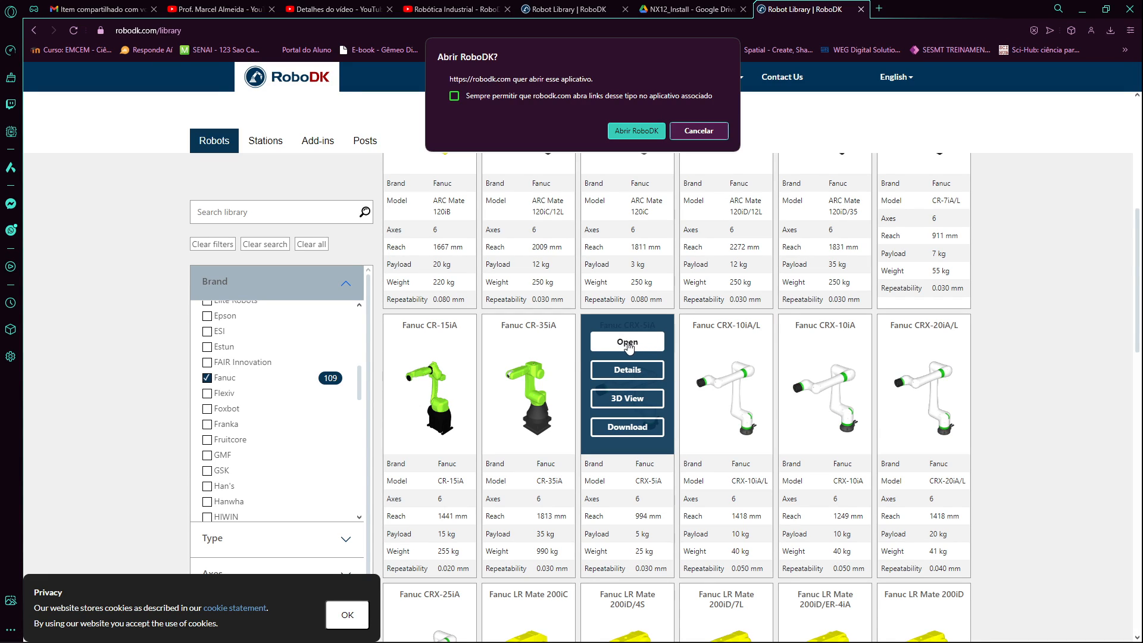
click(634, 132)
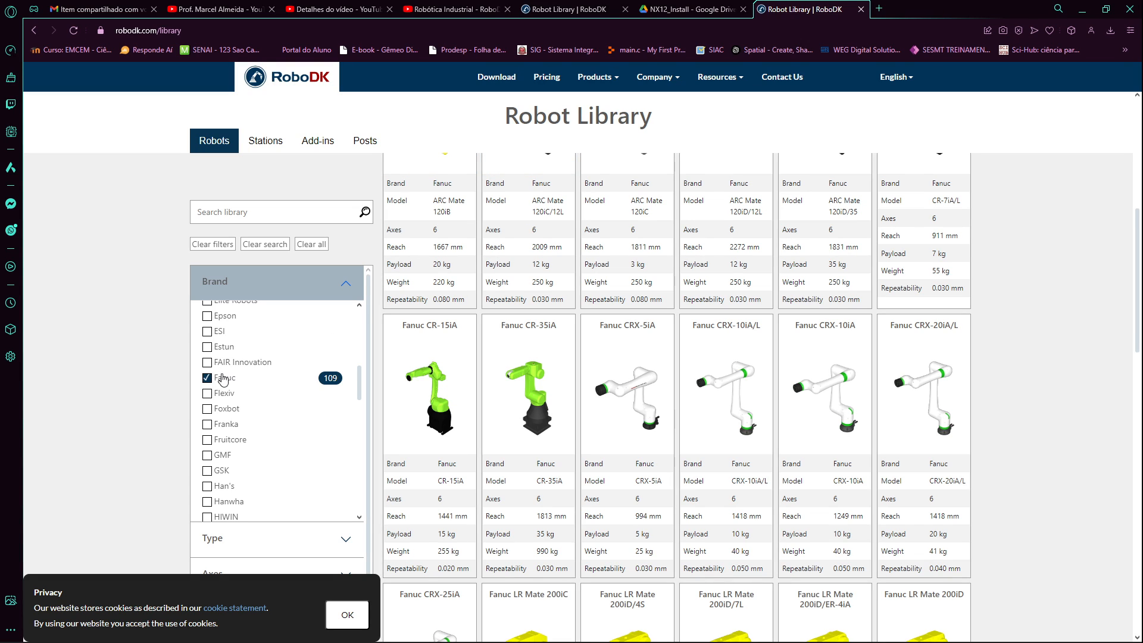
Remove the Fanuc brand filter and filter the library by the Tool type.
click(207, 378)
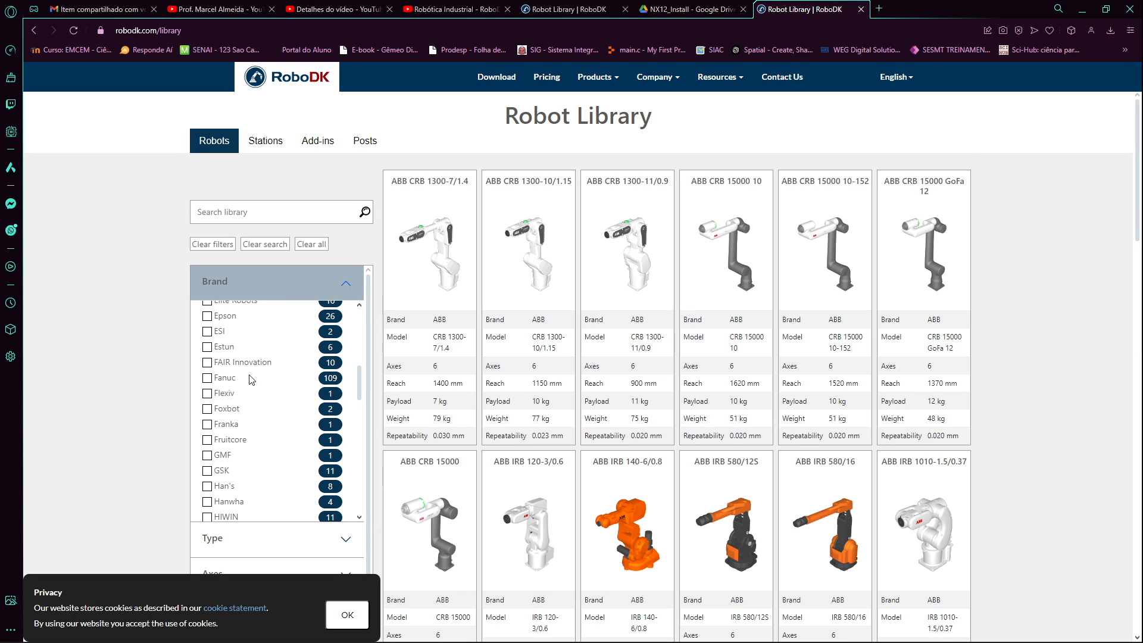
click(342, 285)
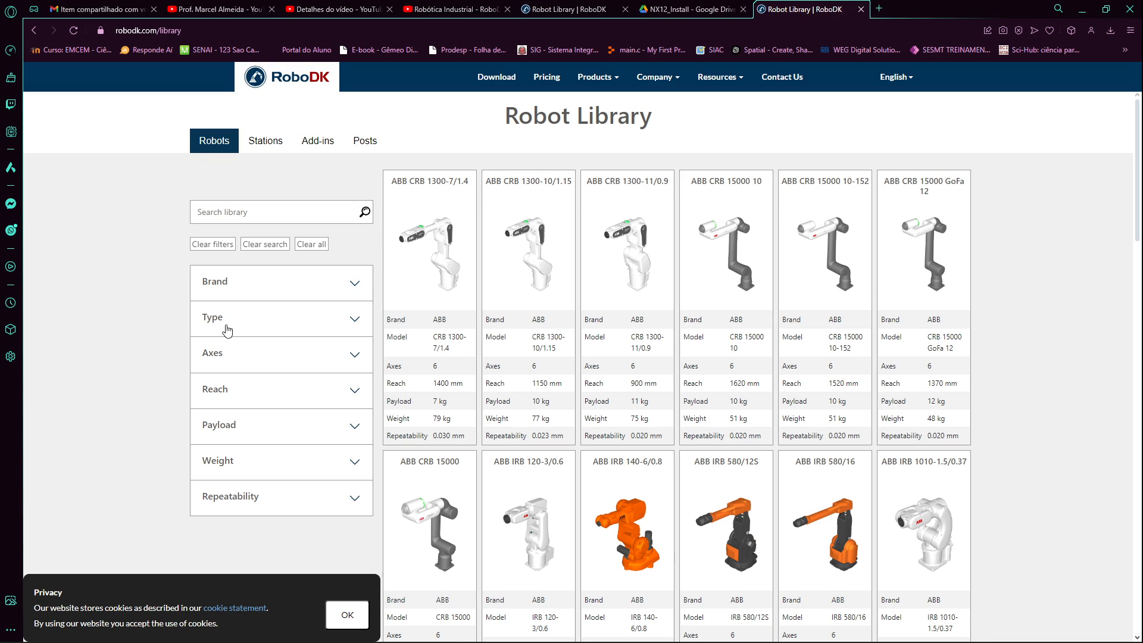
click(342, 320)
scroll(280, 428, down, 5)
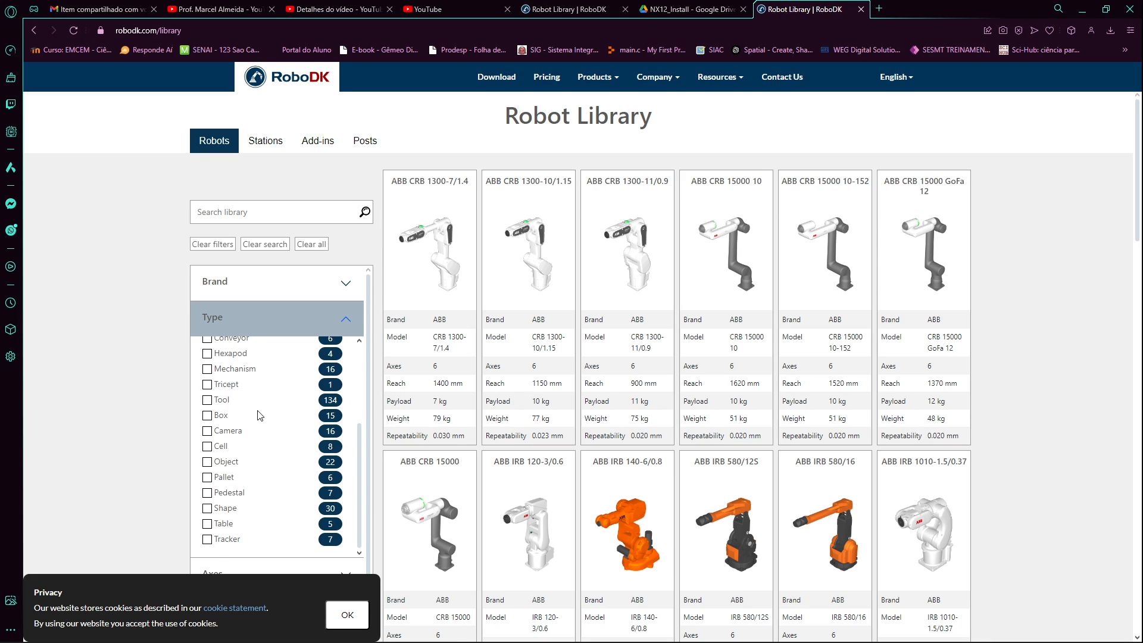
click(207, 400)
Find the RobotiQ 2F-85 Gripper (Closed) among the tools and open it in the RoboDK station.
scroll(638, 443, down, 10)
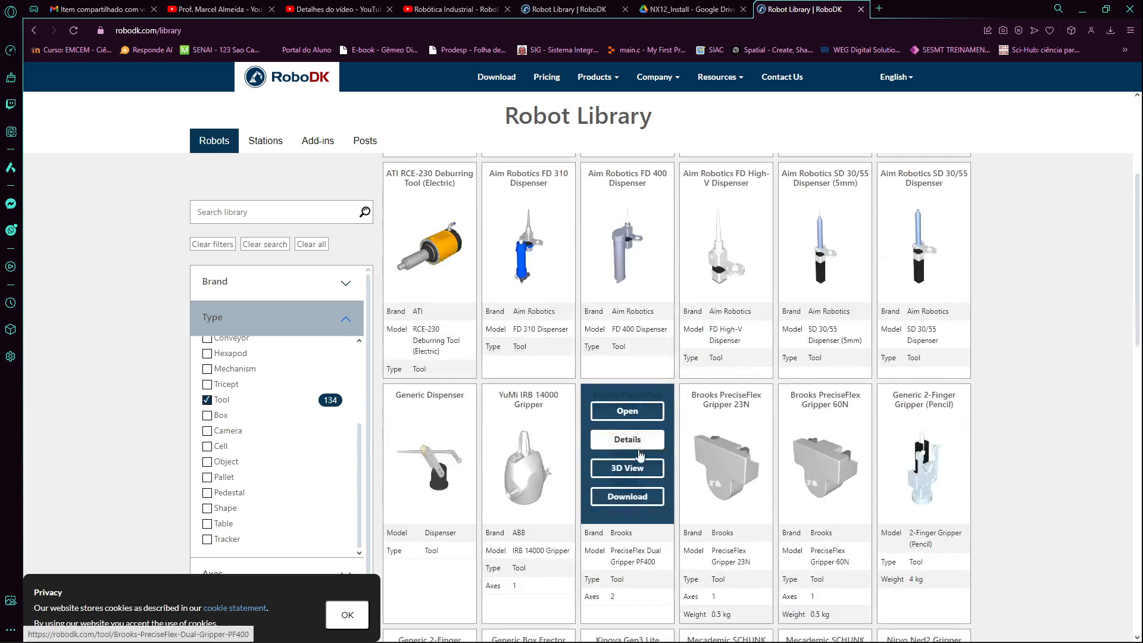
scroll(772, 439, down, 10)
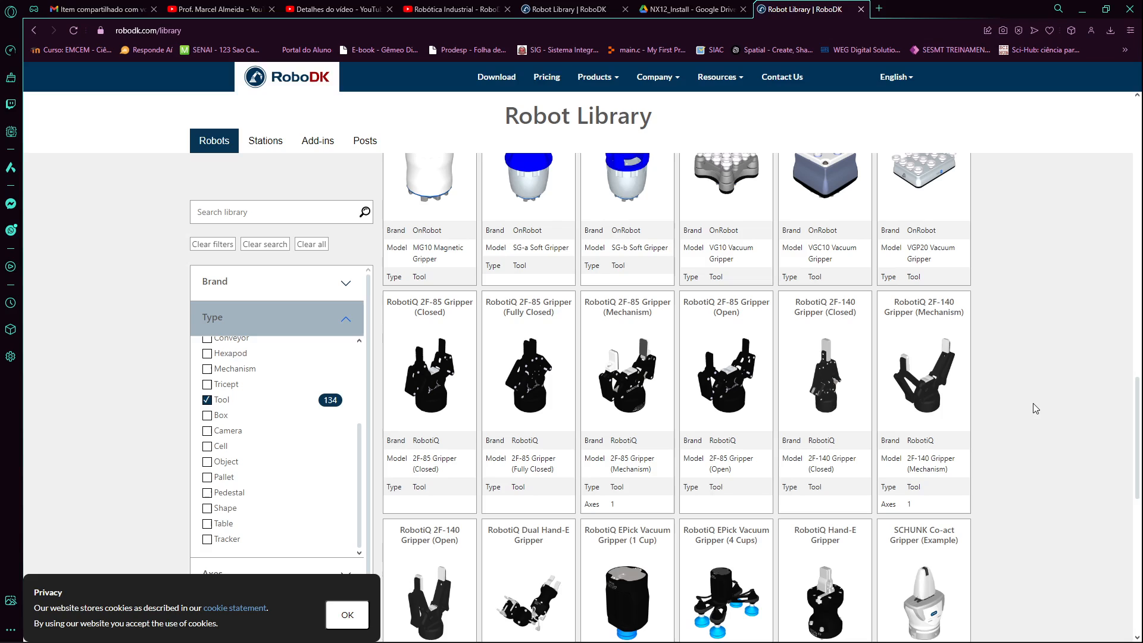
mouse_move(448, 397)
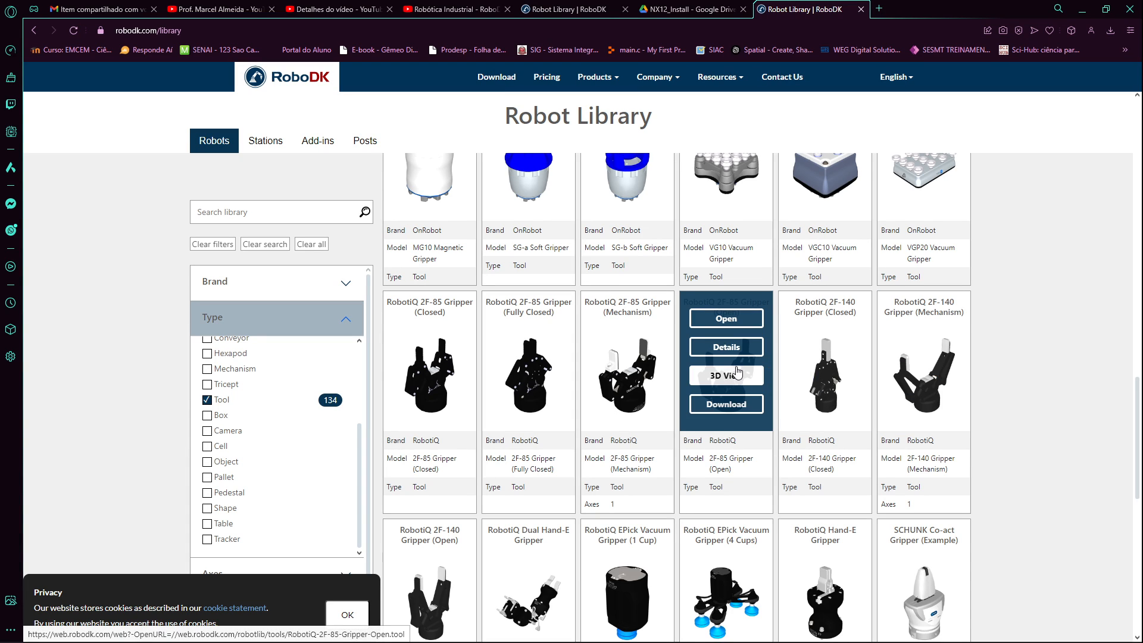
mouse_move(403, 341)
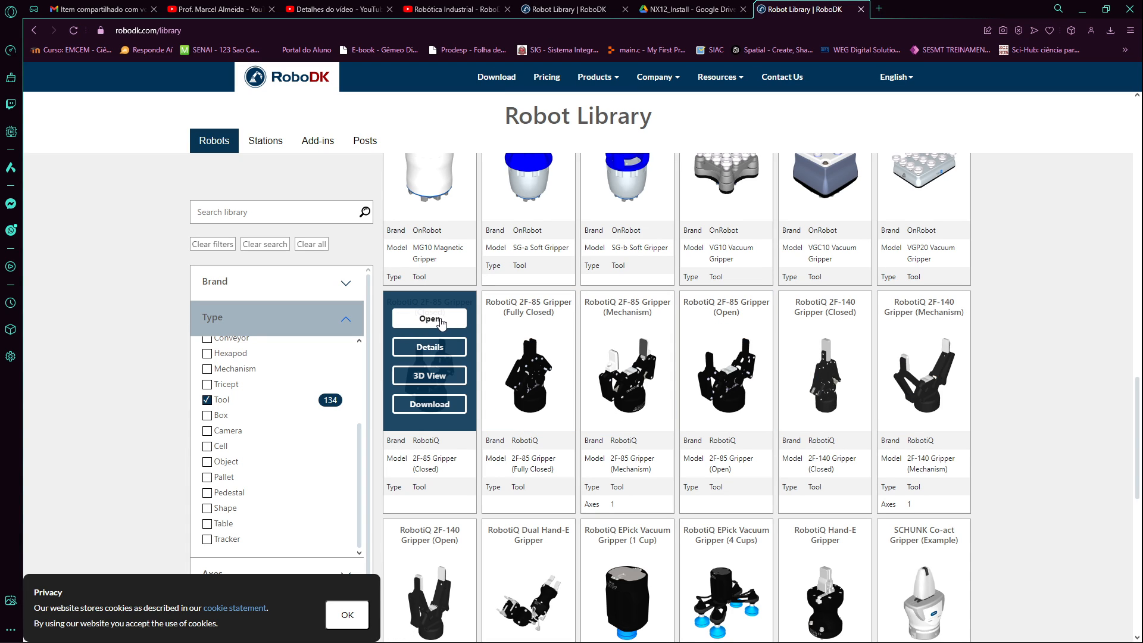
click(430, 319)
click(648, 131)
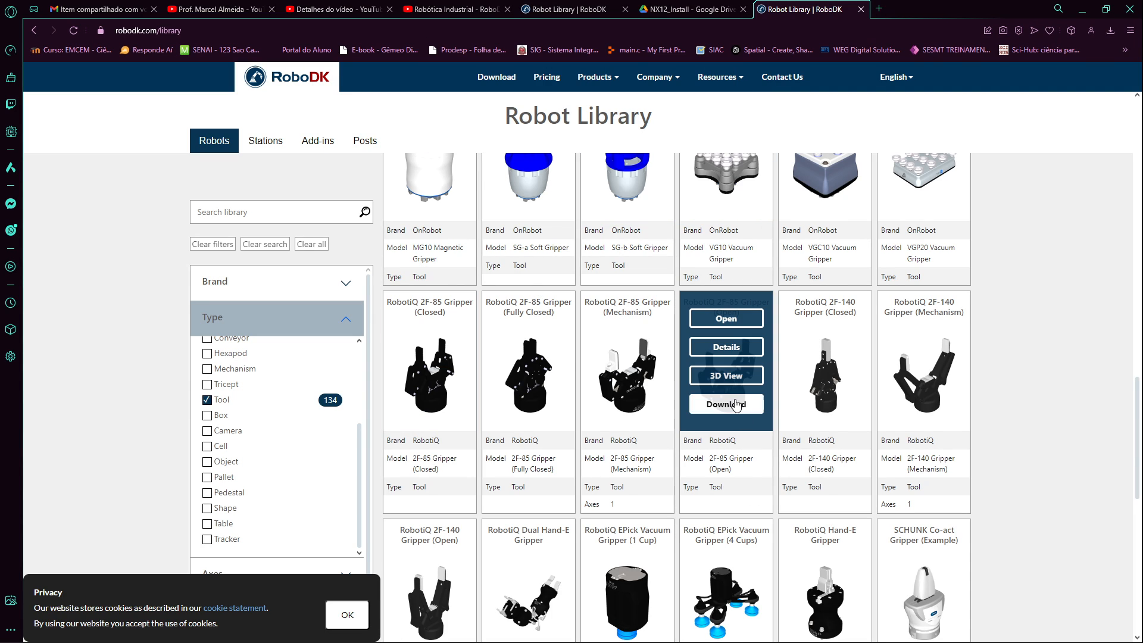
Open the RobotiQ 2F-85 Gripper (Open) in the station as well and switch to RoboDK.
click(727, 322)
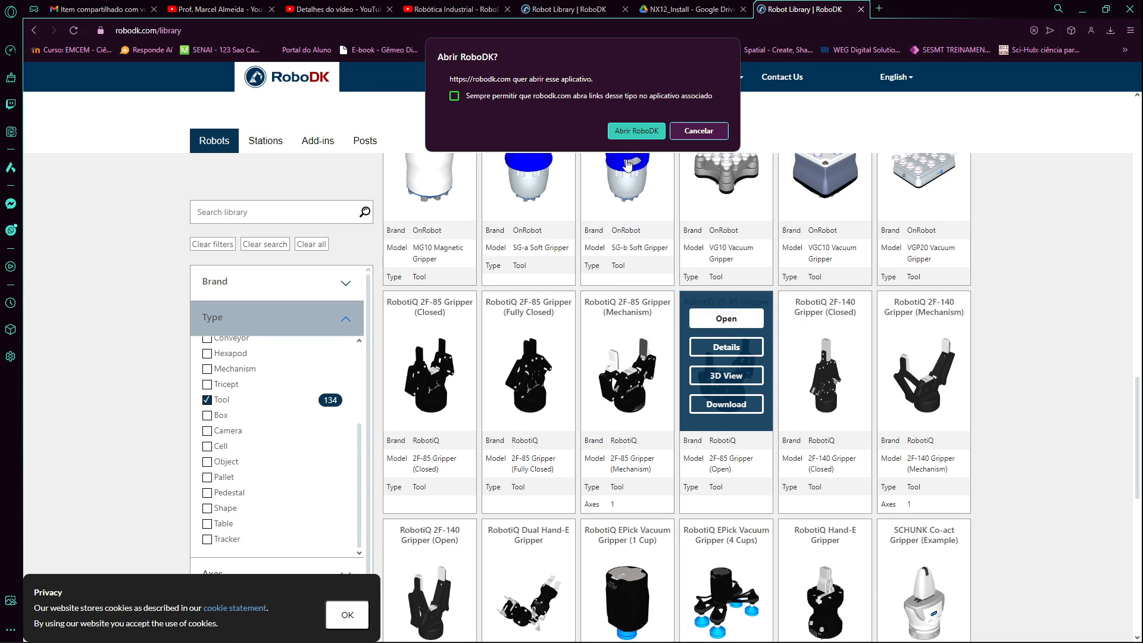
click(623, 132)
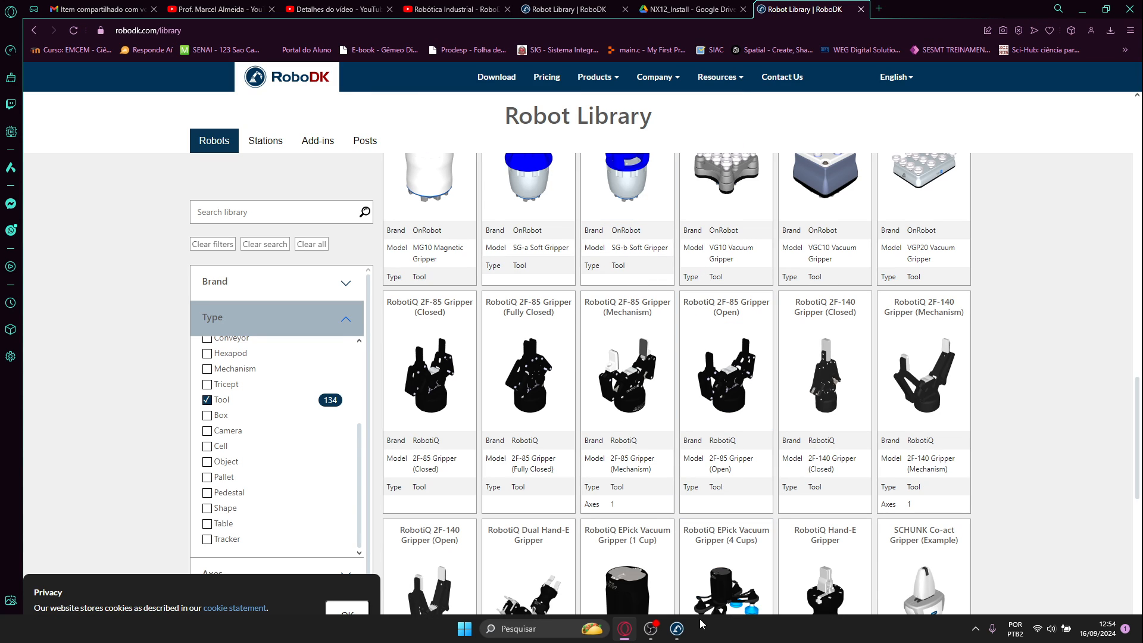
click(677, 629)
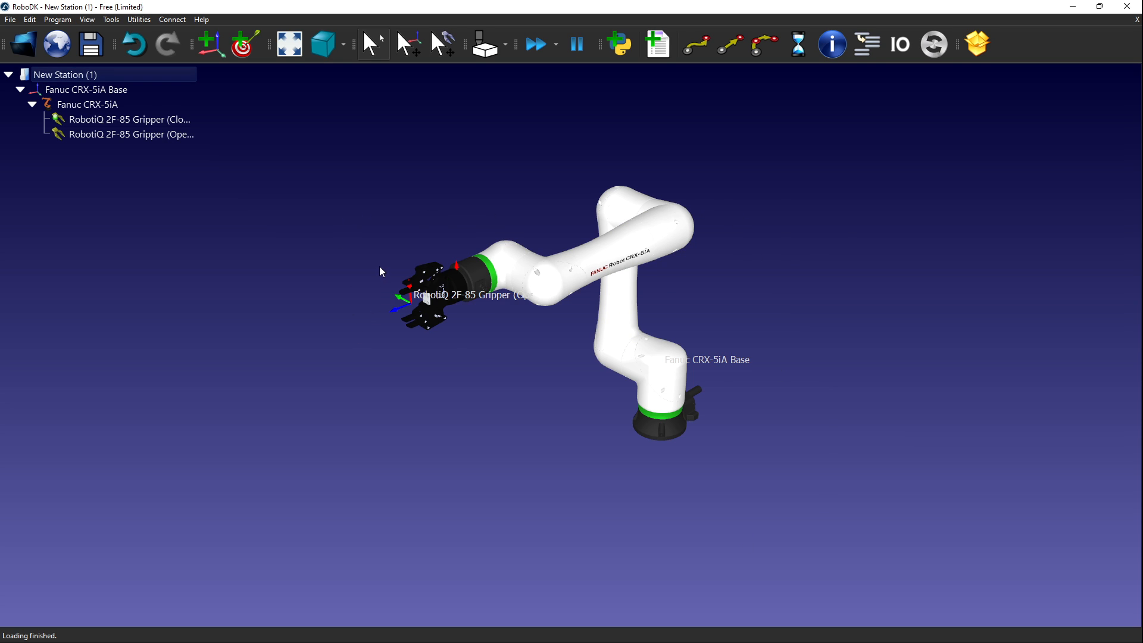
Examine the RobotiQ grippers on the Fanuc CRX-5iA's flange from close up and together with the whole arm.
scroll(370, 253, up, 5)
scroll(370, 254, down, 6)
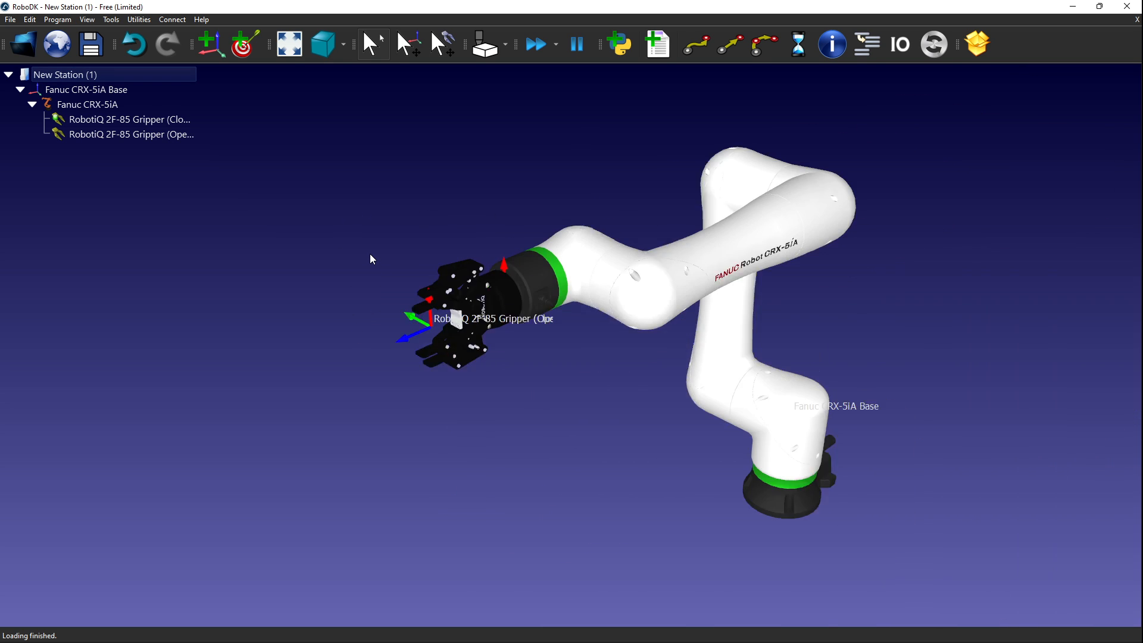
scroll(403, 262, up, 5)
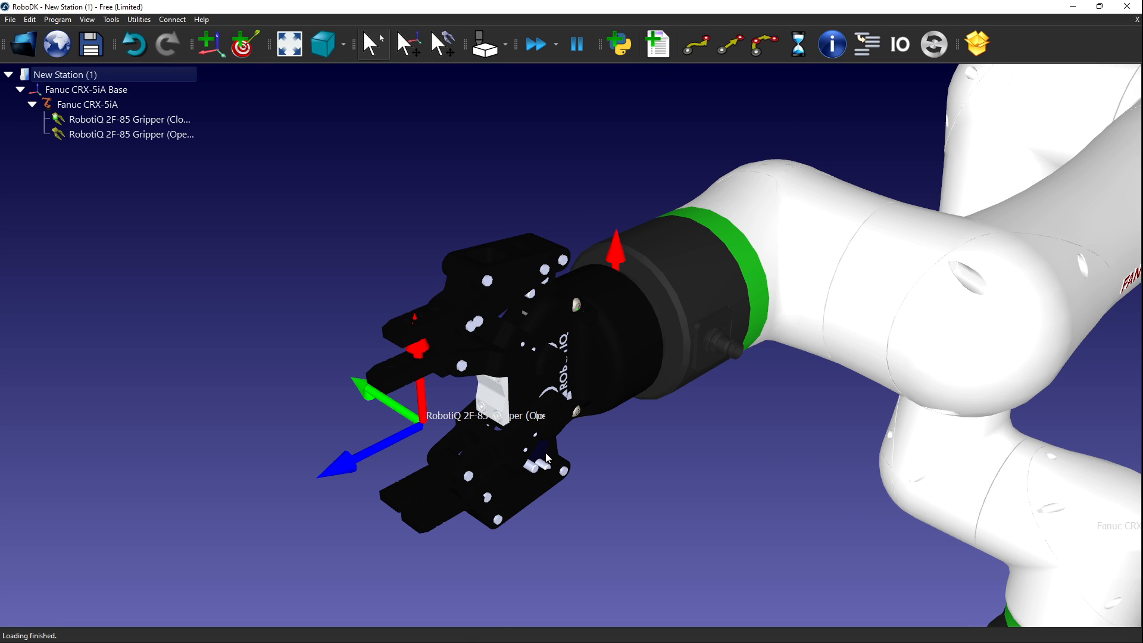
mouse_move(507, 363)
mouse_down()
mouse_move(524, 312)
mouse_move(494, 260)
mouse_move(519, 308)
mouse_move(512, 345)
mouse_up()
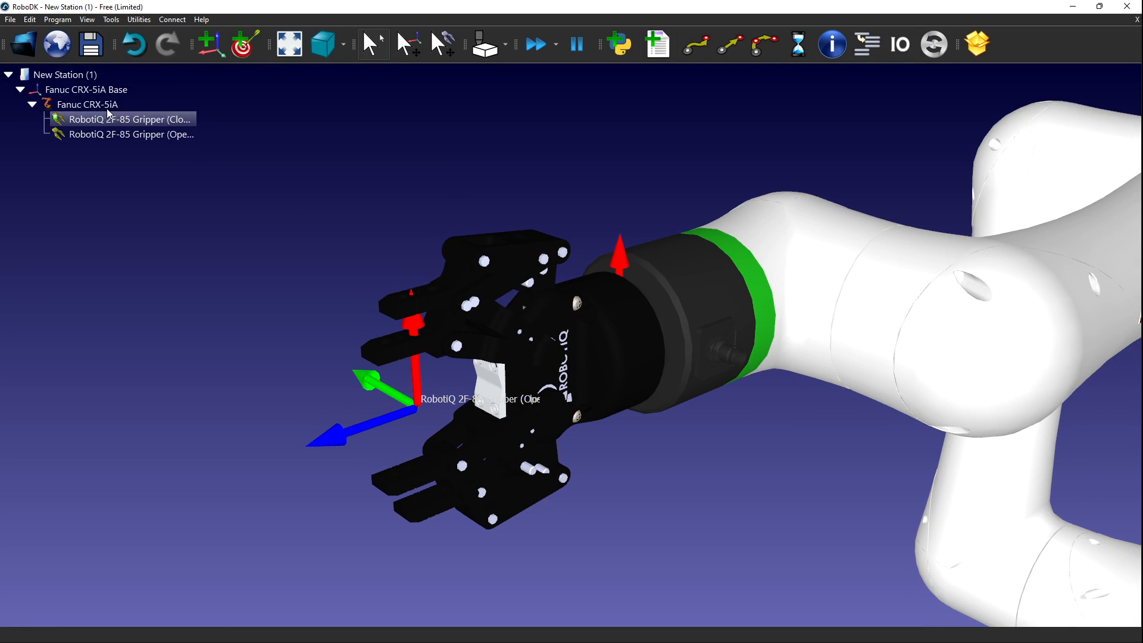
drag(306, 393, 354, 387)
scroll(353, 383, down, 5)
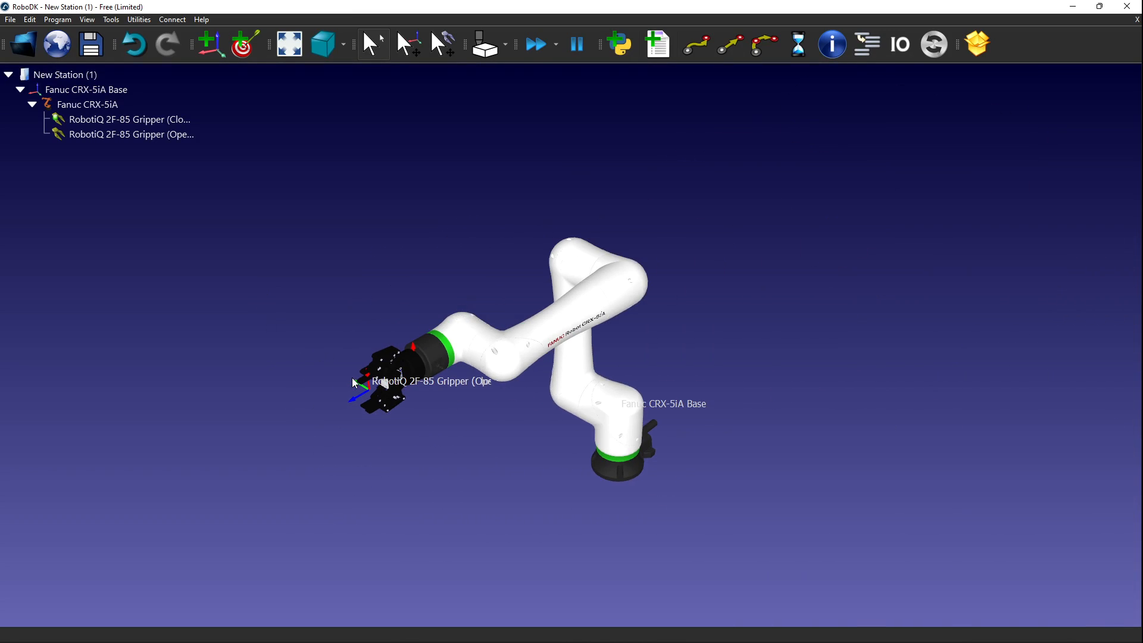
scroll(351, 378, up, 5)
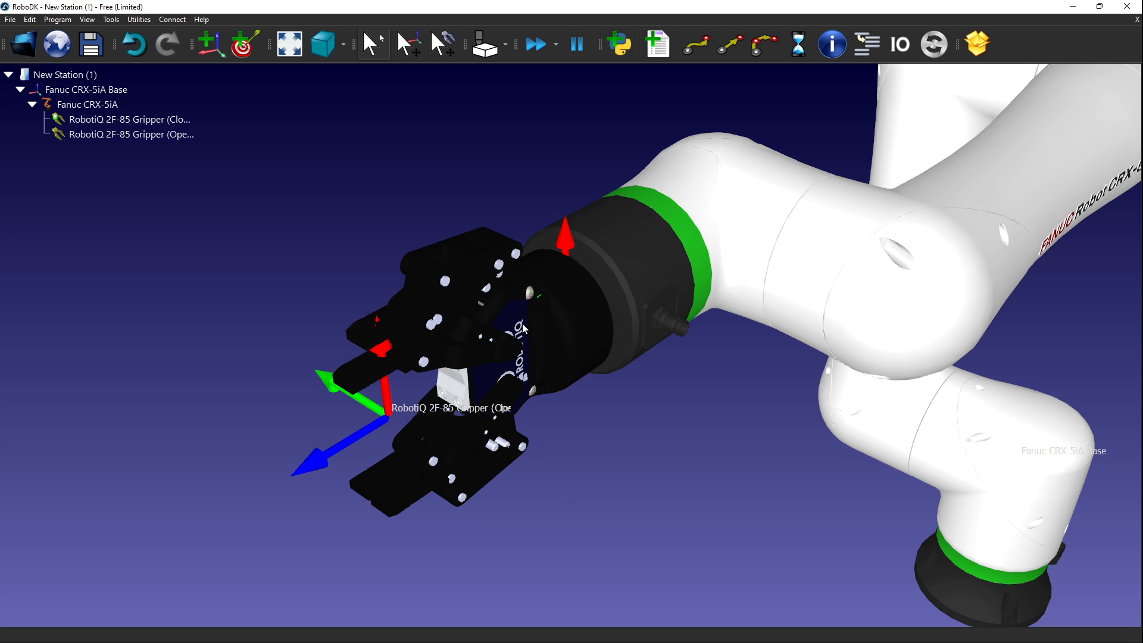
scroll(456, 373, down, 5)
scroll(576, 384, up, 3)
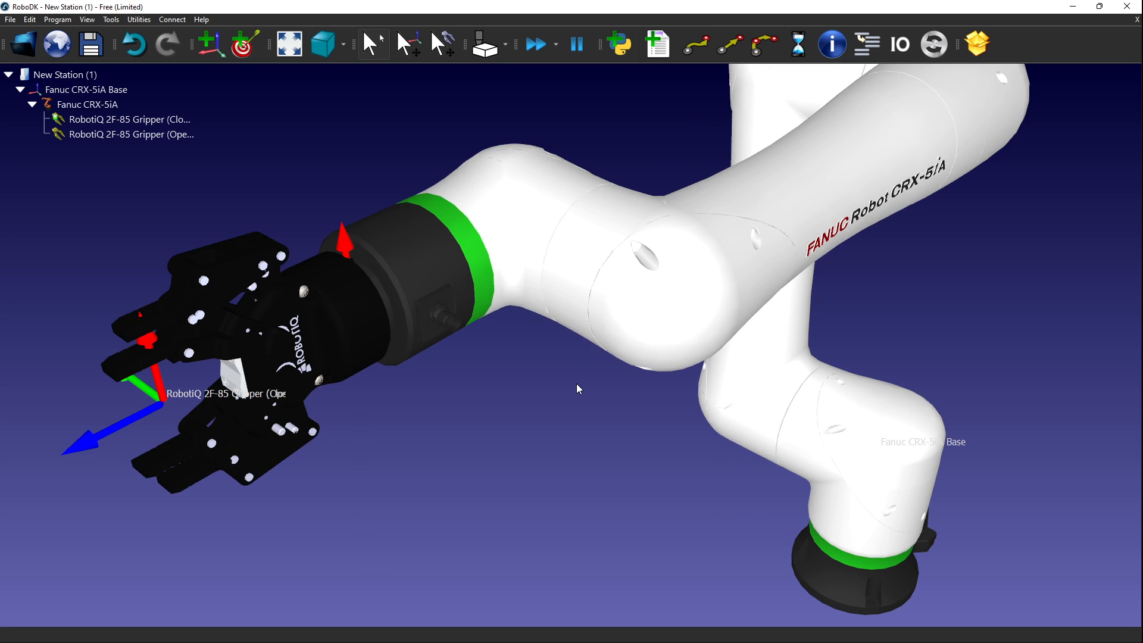
scroll(576, 383, down, 2)
scroll(577, 388, down, 2)
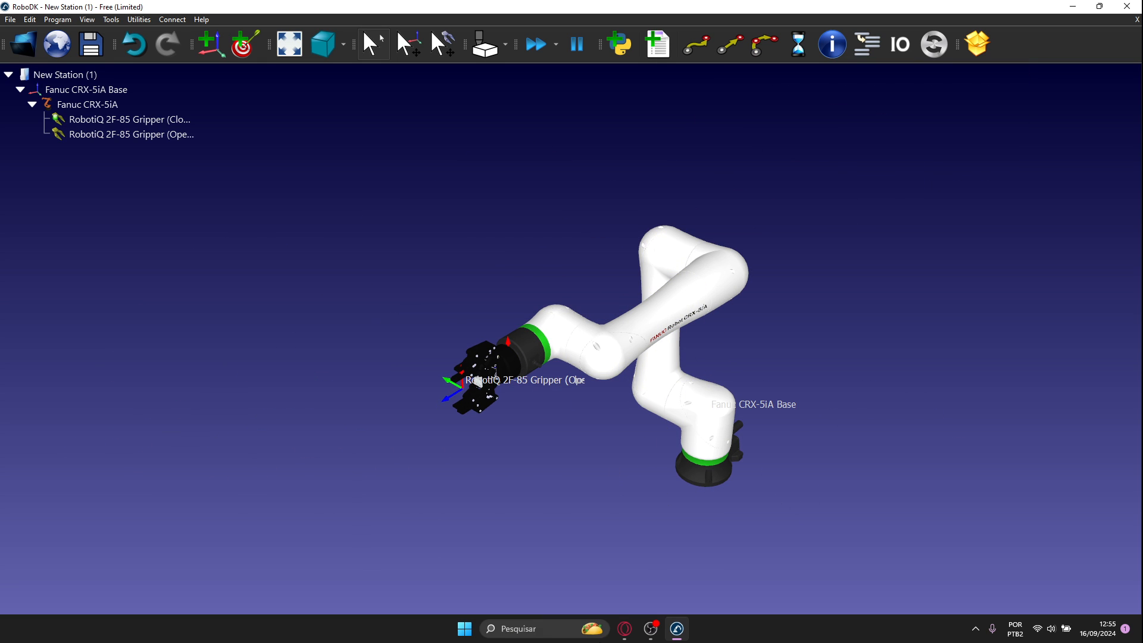
Switch back to the robot library in the browser and replace the Tool type filter with Table.
click(645, 610)
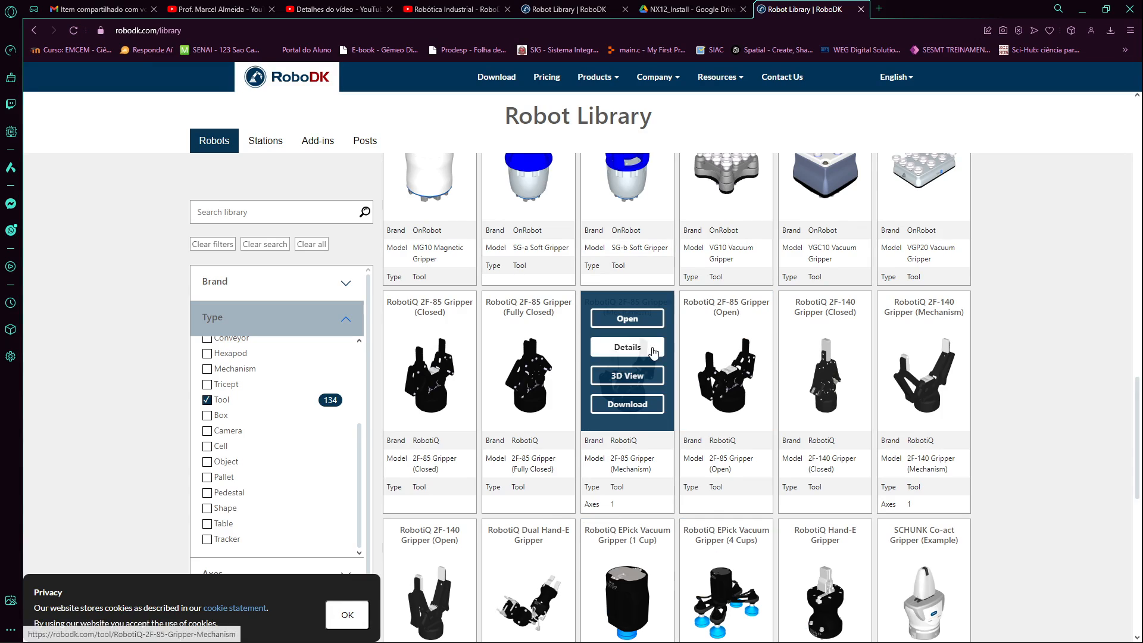
click(207, 399)
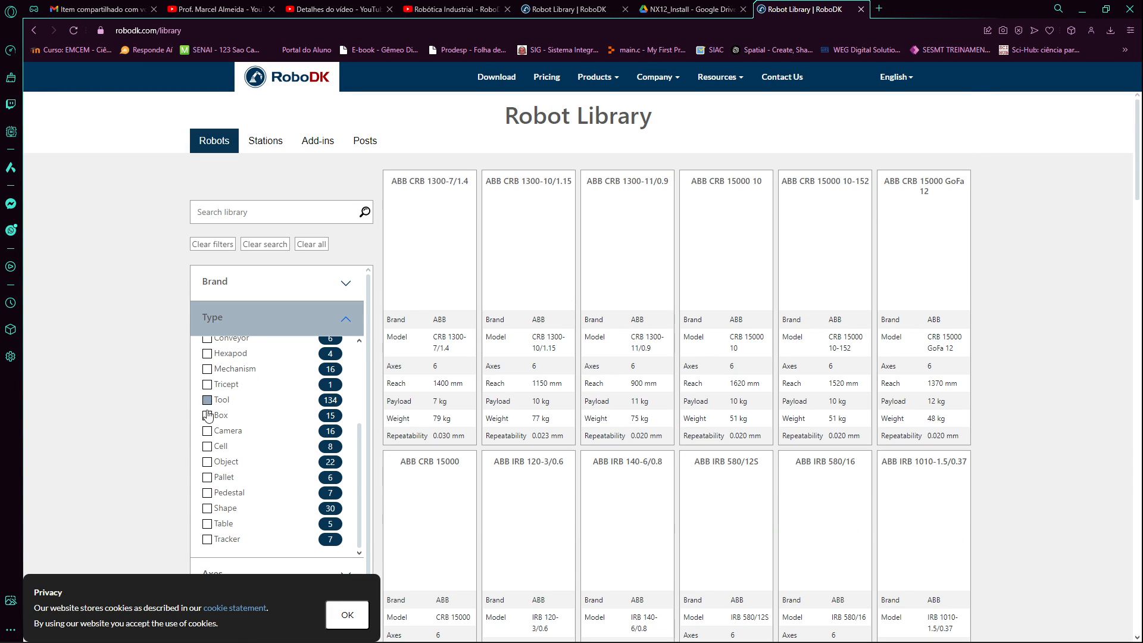
click(207, 524)
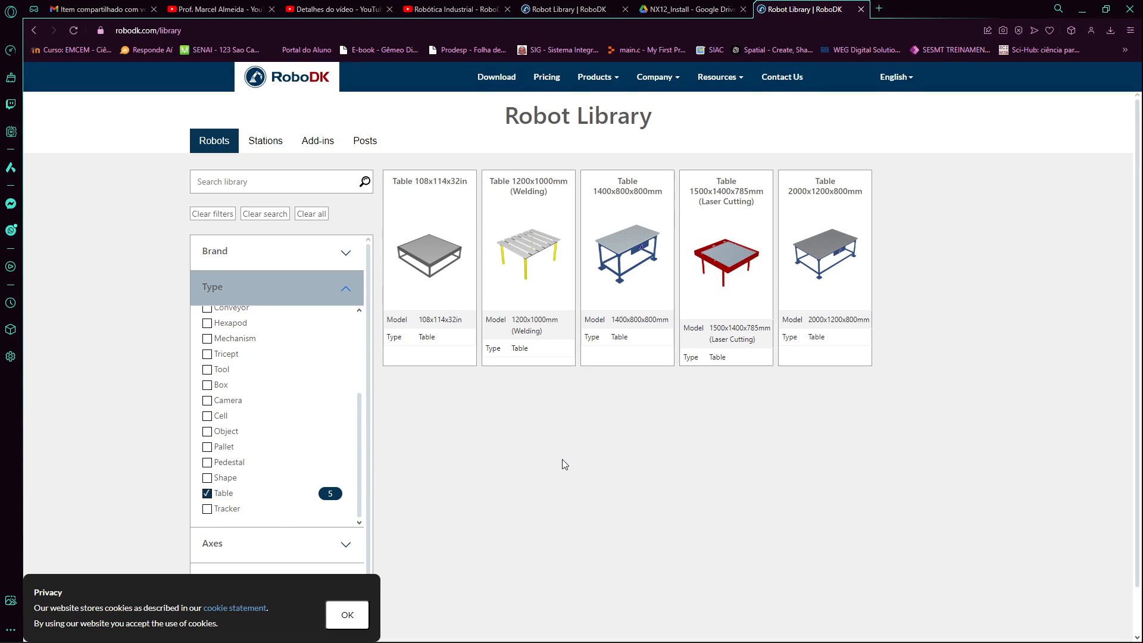
Open the Table 1400x800x800mm in the RoboDK station and replace the Table type filter with Shape.
click(603, 201)
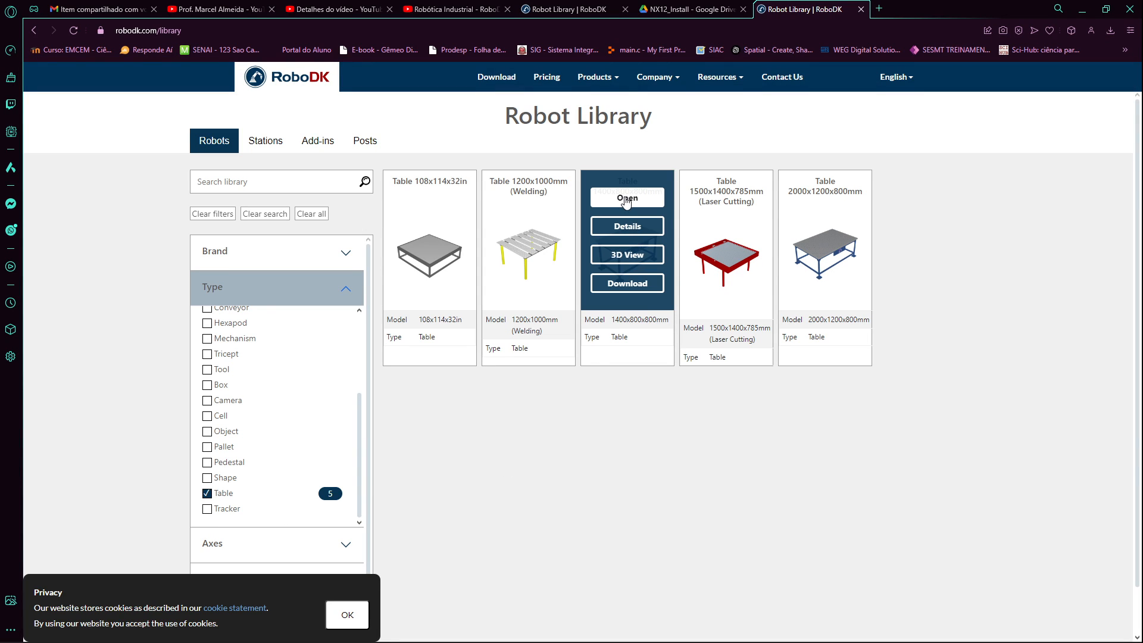
click(638, 135)
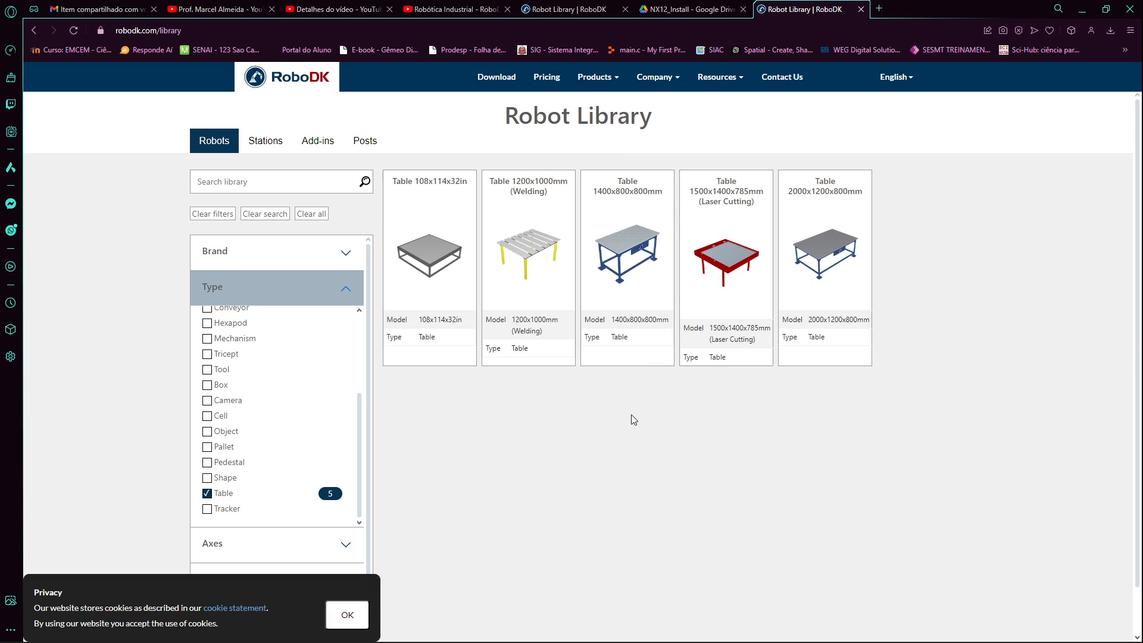
click(207, 492)
click(207, 509)
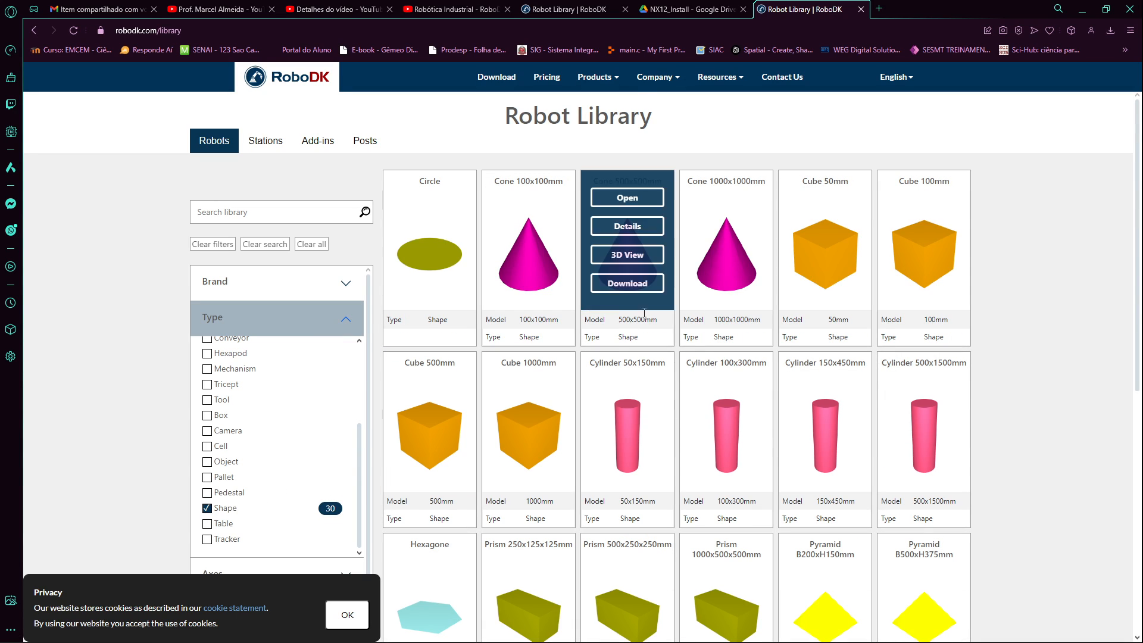
Open the Cube 50mm in the RoboDK station and switch to RoboDK.
mouse_move(840, 284)
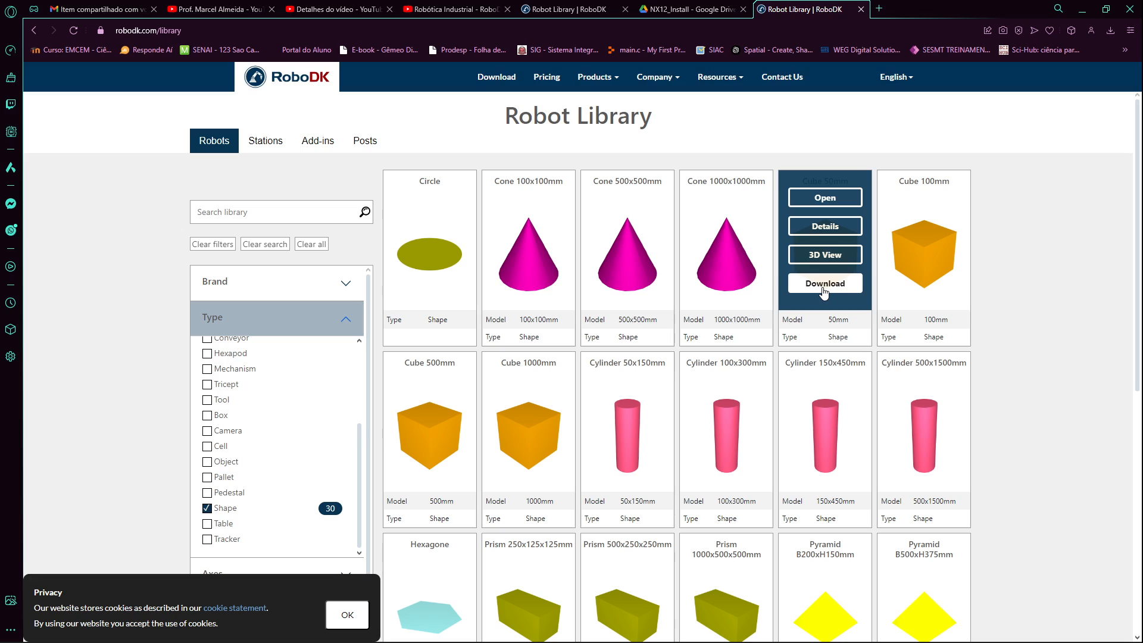
click(818, 199)
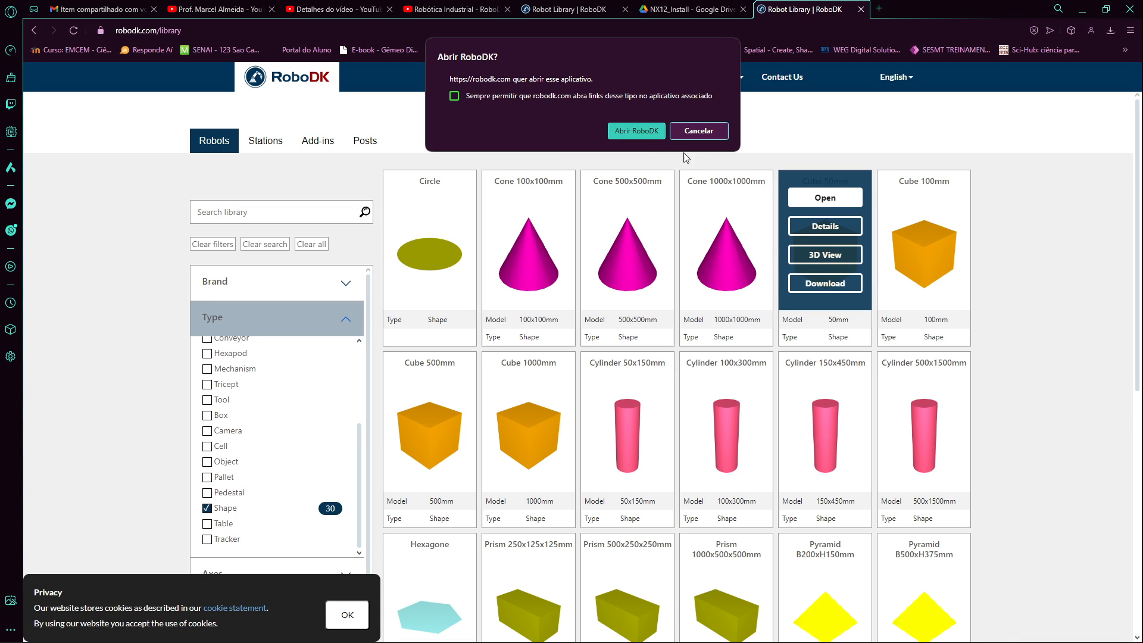
click(641, 132)
mouse_move(831, 256)
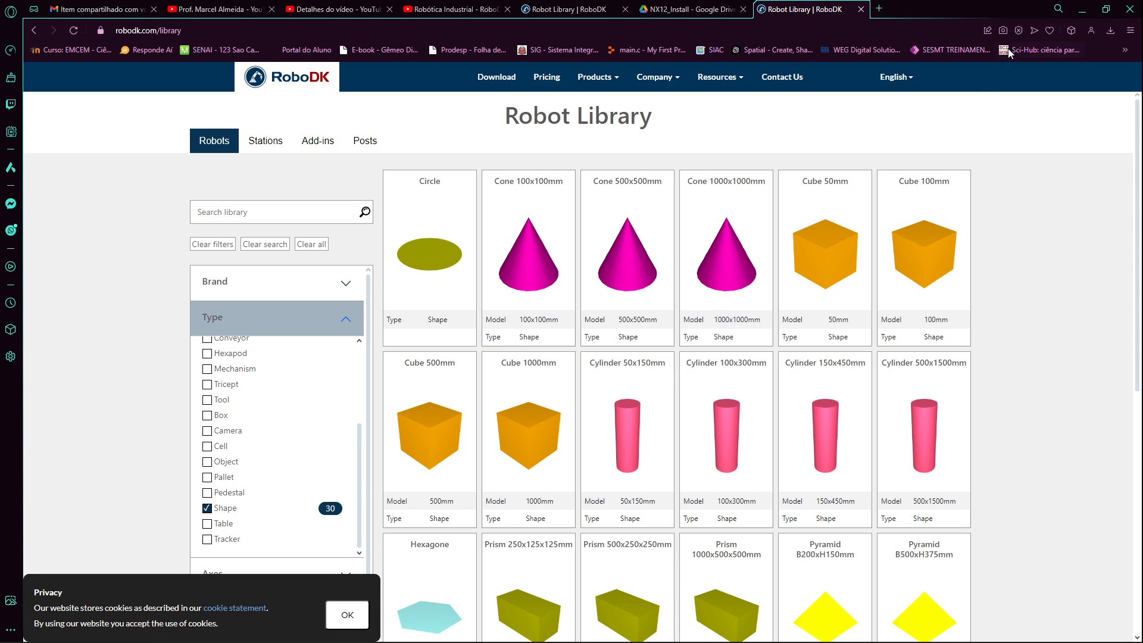
click(1084, 10)
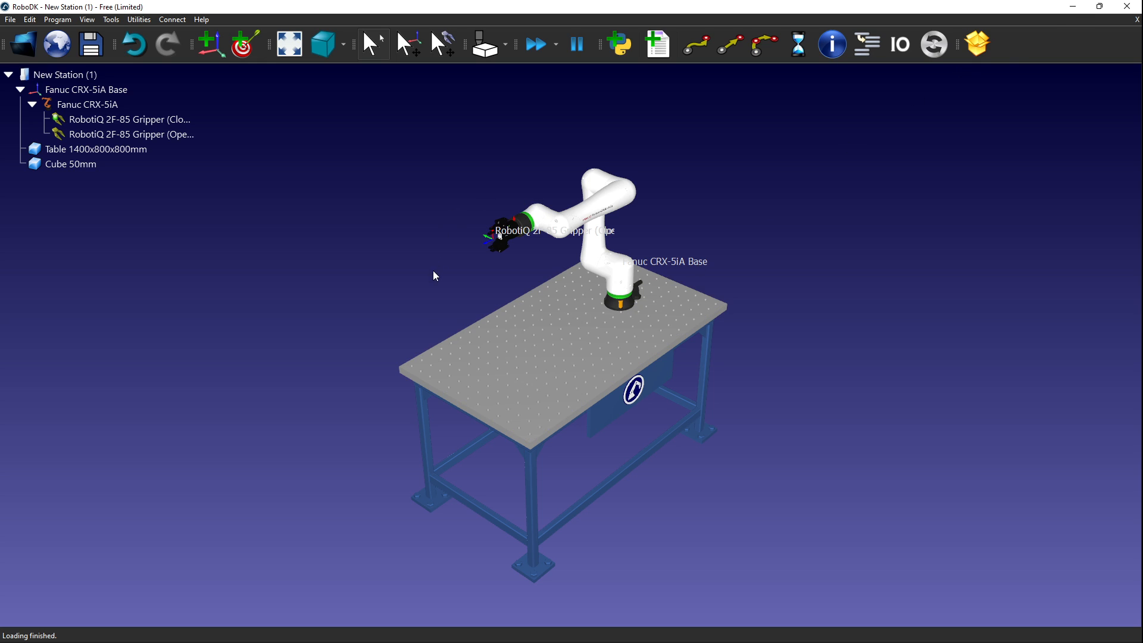
Inspect the table surface around the robot base and the table's position with respect to the station.
scroll(552, 345, up, 5)
scroll(612, 326, down, 4)
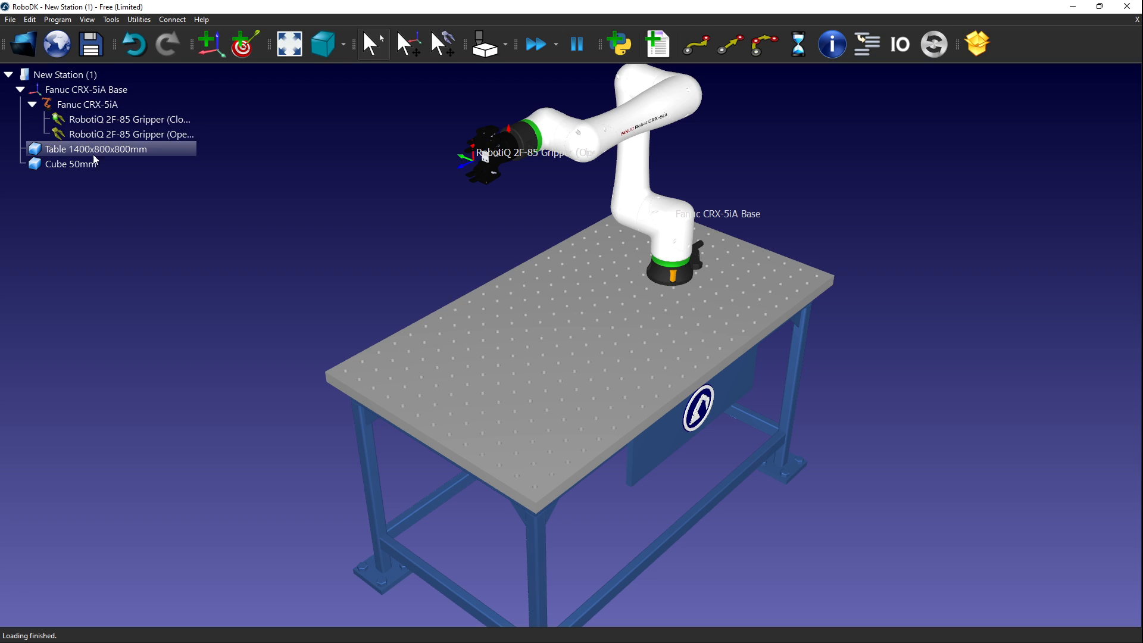
click(65, 151)
scroll(617, 250, up, 5)
mouse_move(625, 339)
right_down()
mouse_move(557, 200)
mouse_move(561, 268)
mouse_move(610, 335)
right_up()
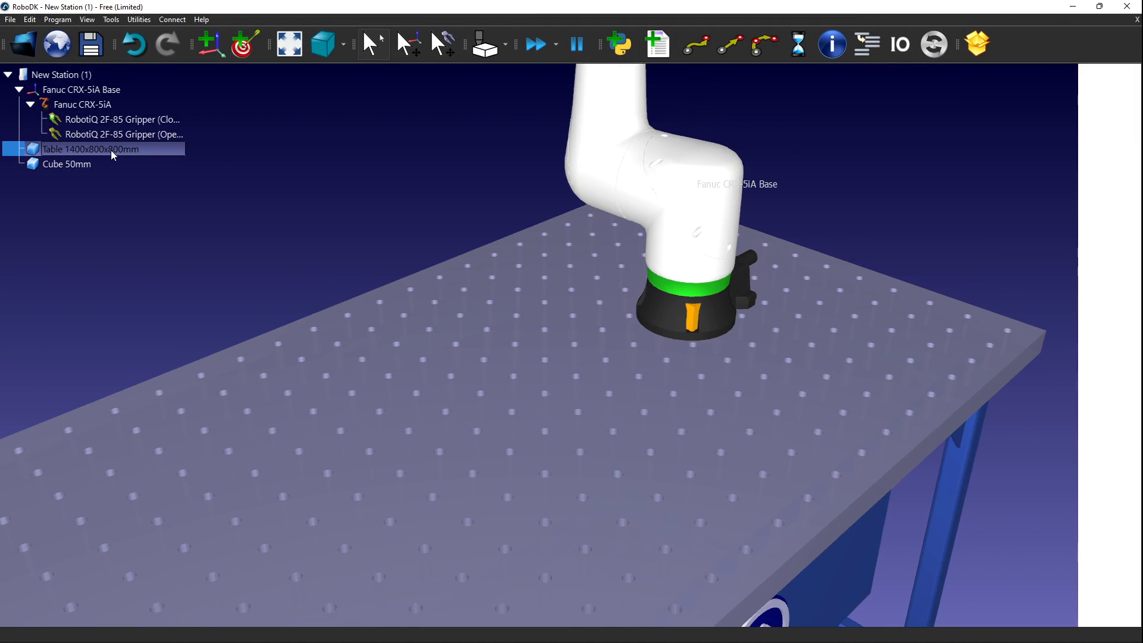
double_click(111, 150)
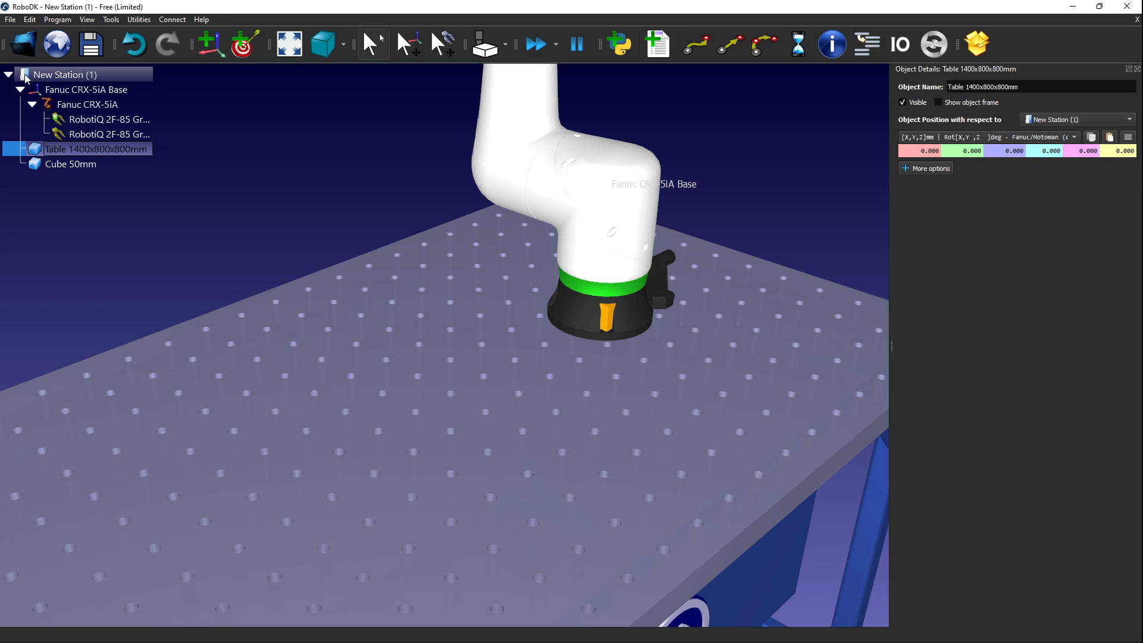
click(770, 190)
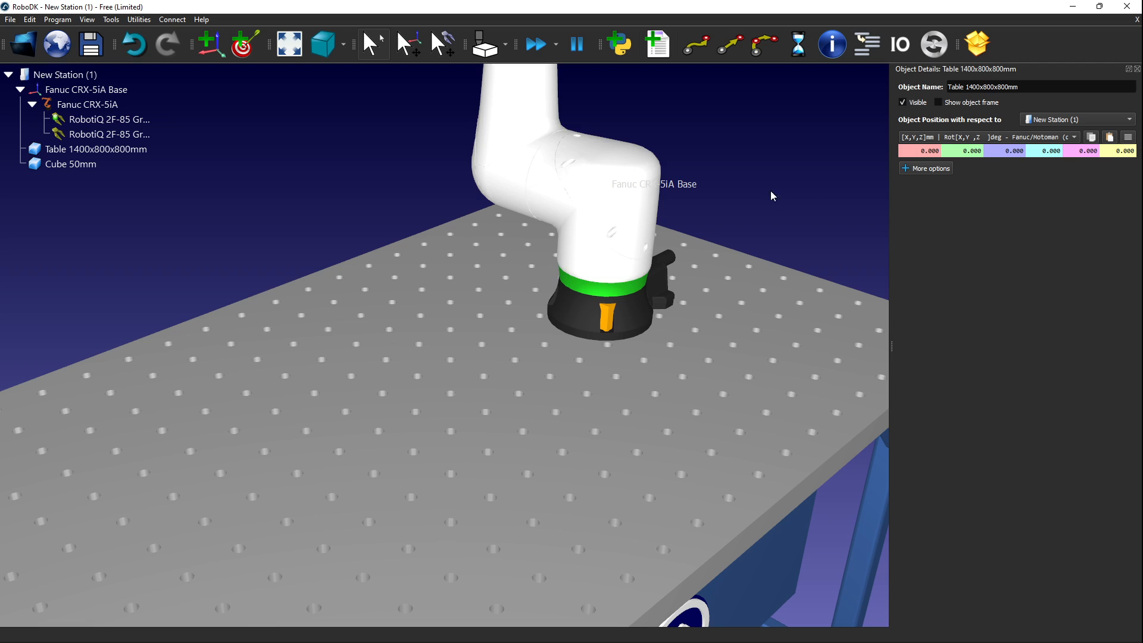
Check the Fanuc CRX-5iA Base frame's position with respect to the station, then close the frame and table details.
click(63, 92)
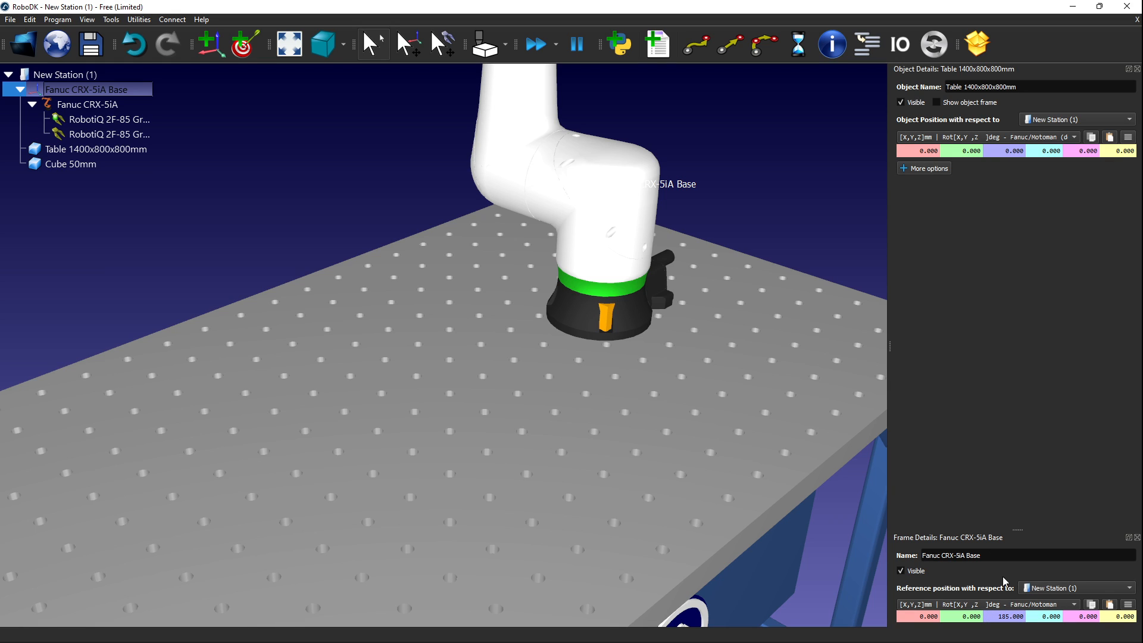
scroll(562, 383, down, 5)
scroll(557, 348, down, 1)
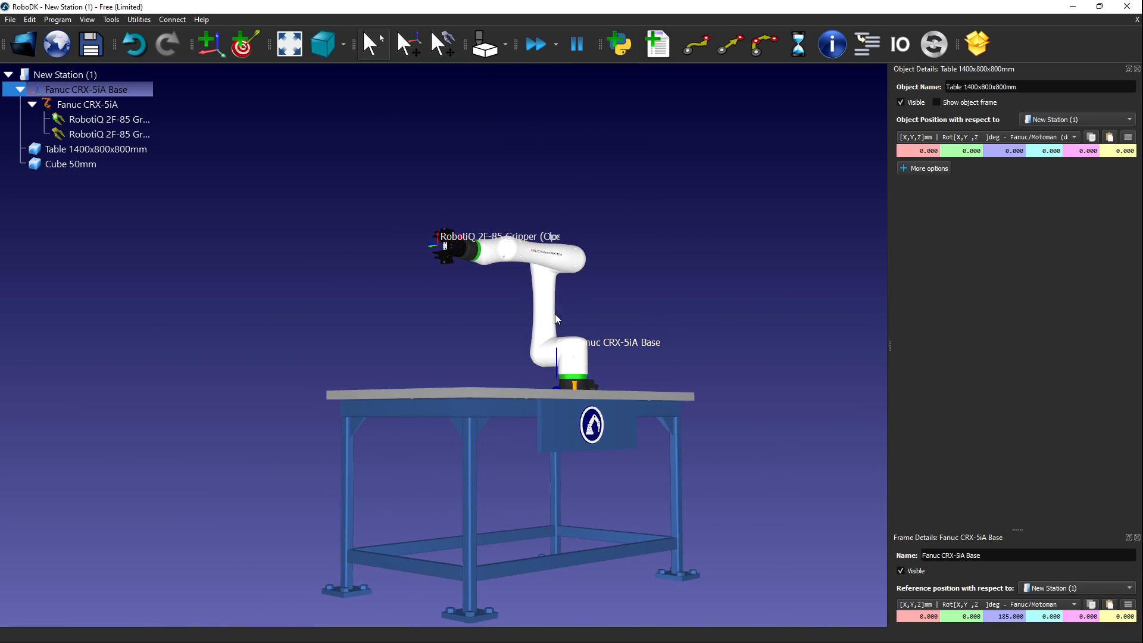
click(1137, 69)
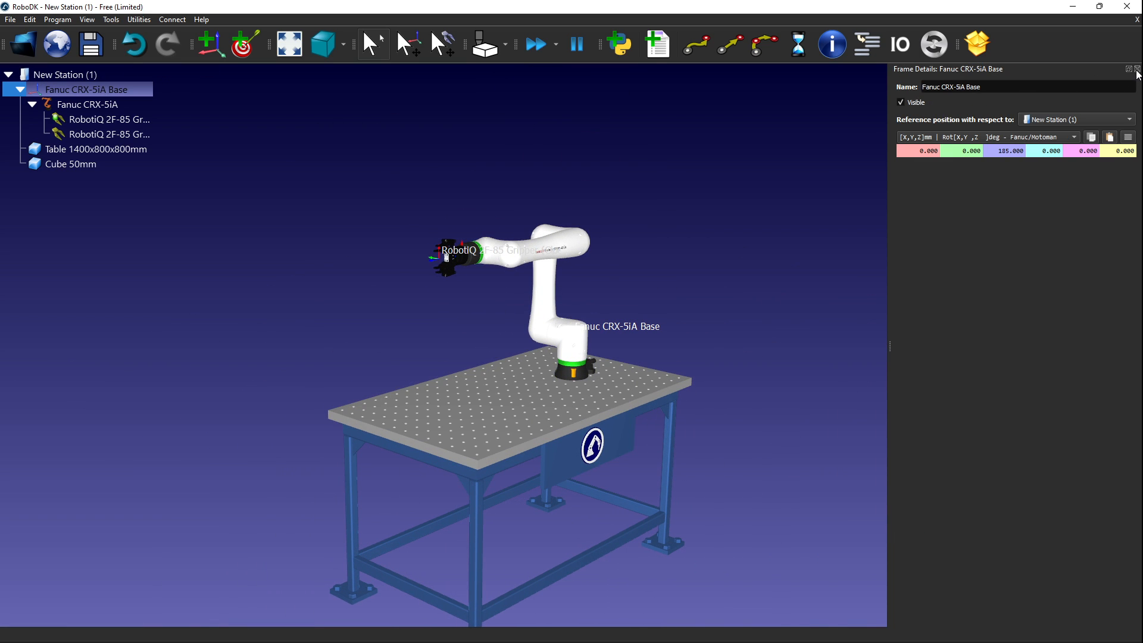
click(1137, 71)
scroll(638, 389, up, 3)
drag(638, 389, 611, 420)
scroll(611, 420, down, 3)
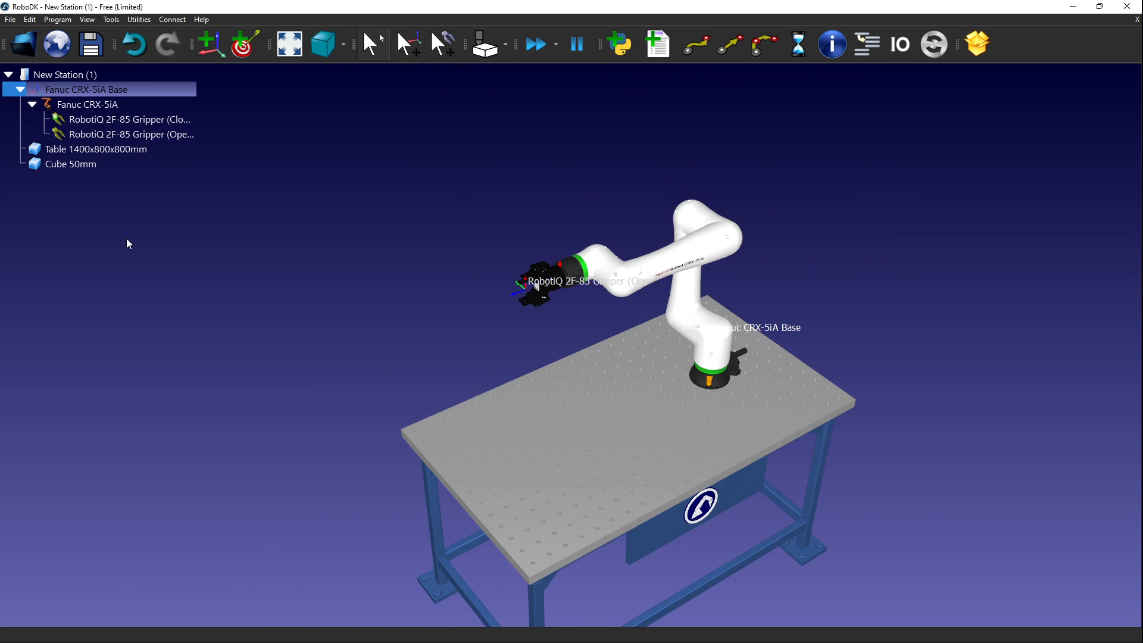
right_click(84, 134)
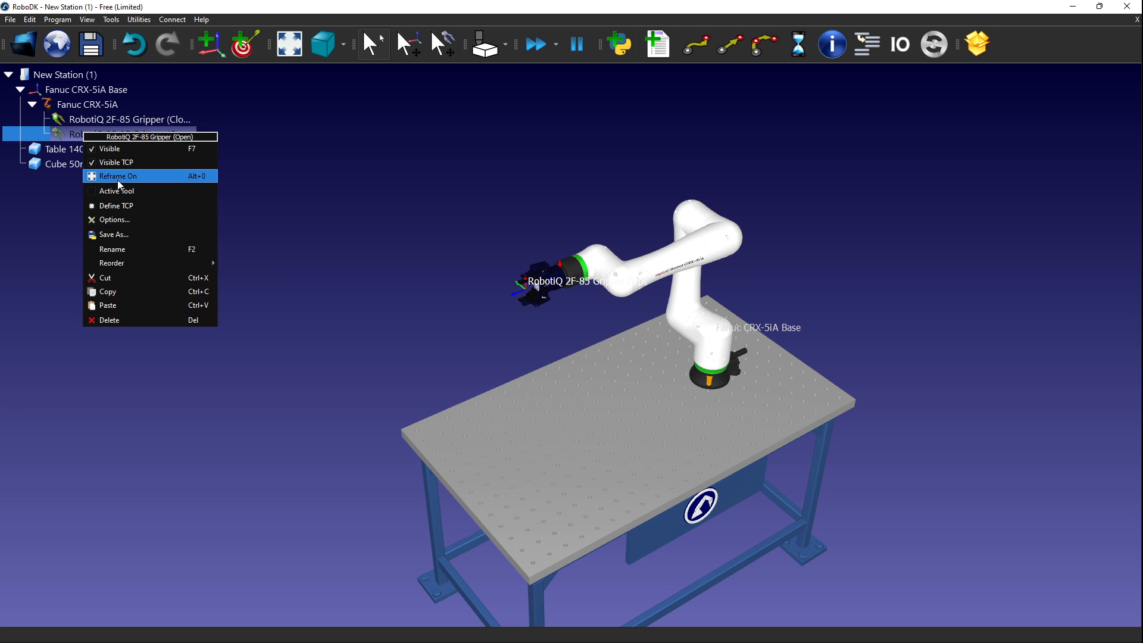
click(256, 173)
click(102, 123)
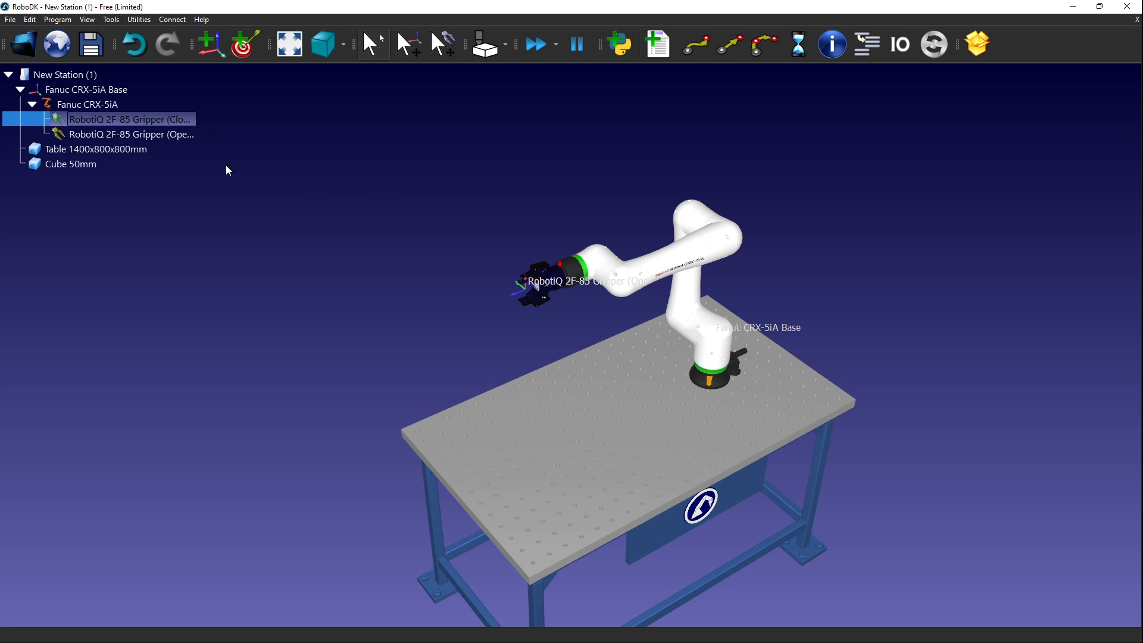
right_click(87, 133)
click(363, 171)
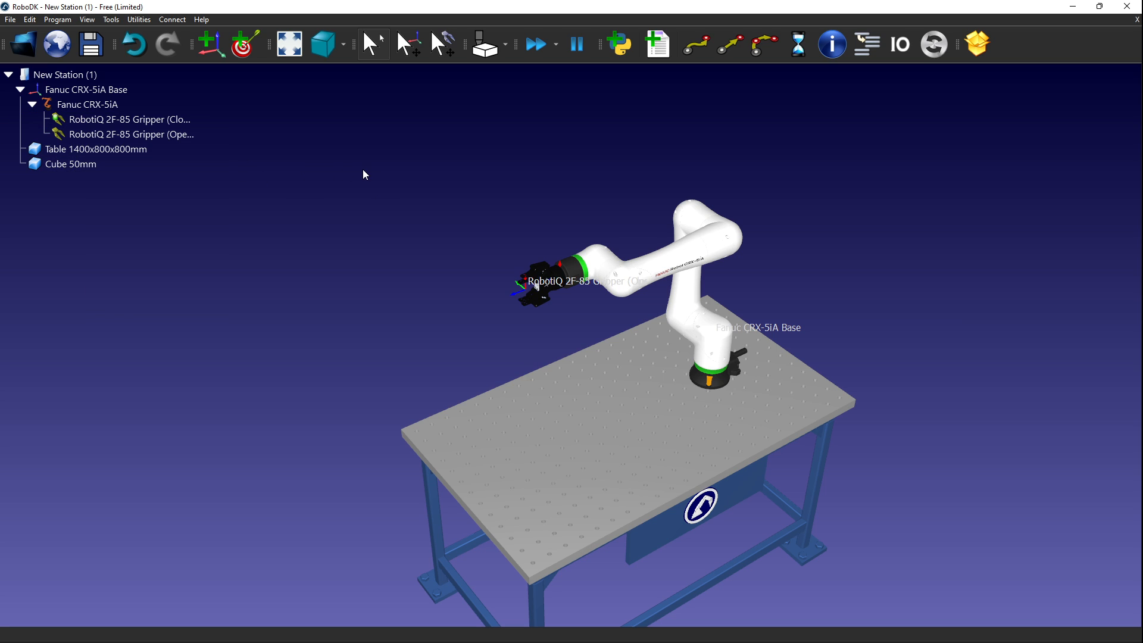
click(176, 120)
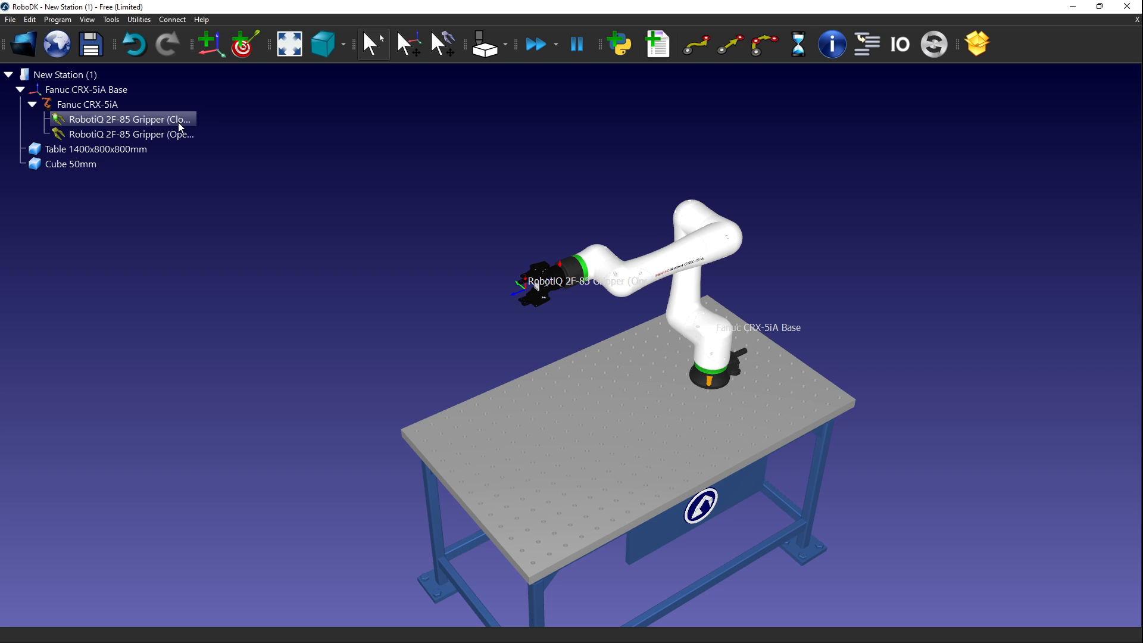
Make the RobotiQ 2F-85 Gripper (Open) the robot's active tool.
click(85, 135)
right_click(90, 140)
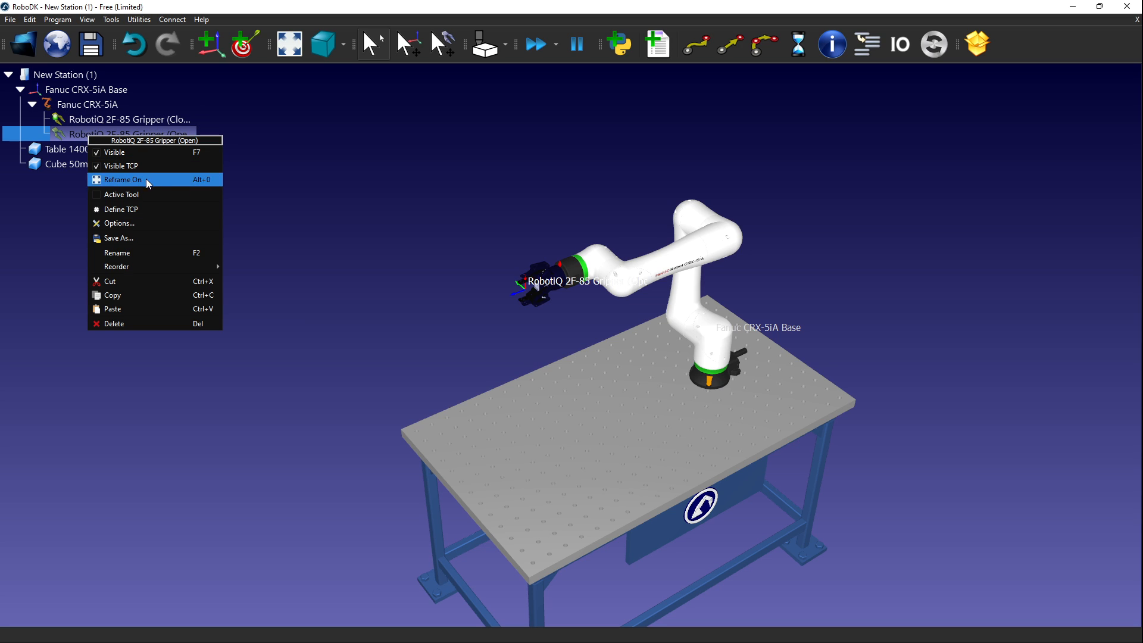
click(153, 202)
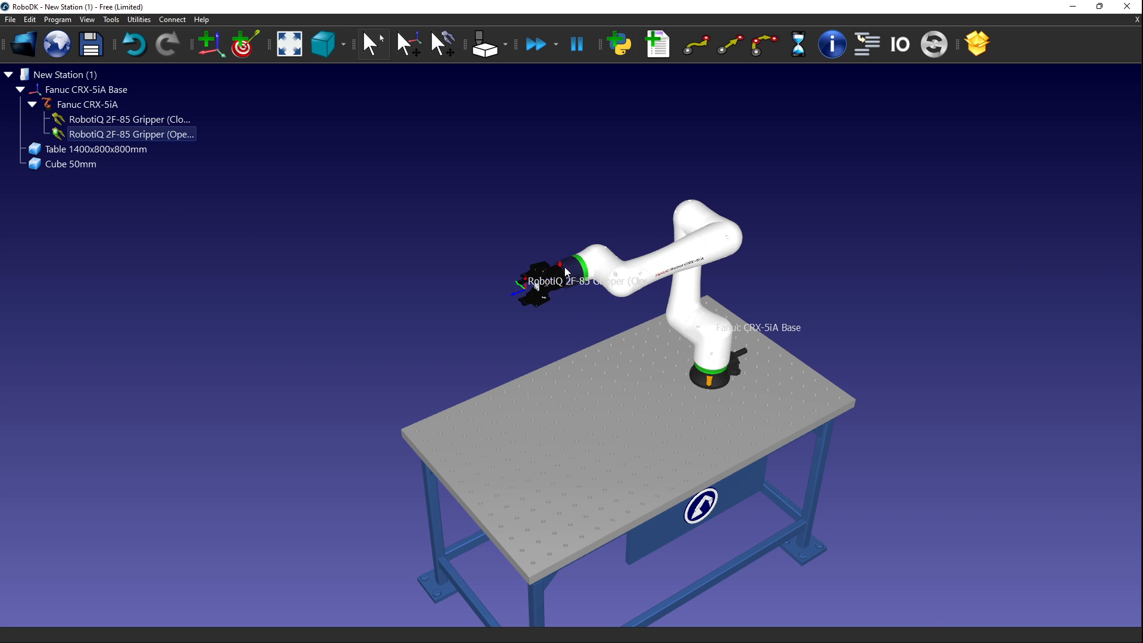
Hide the RobotiQ 2F-85 Gripper (Closed) on the robot's flange.
scroll(514, 279, up, 5)
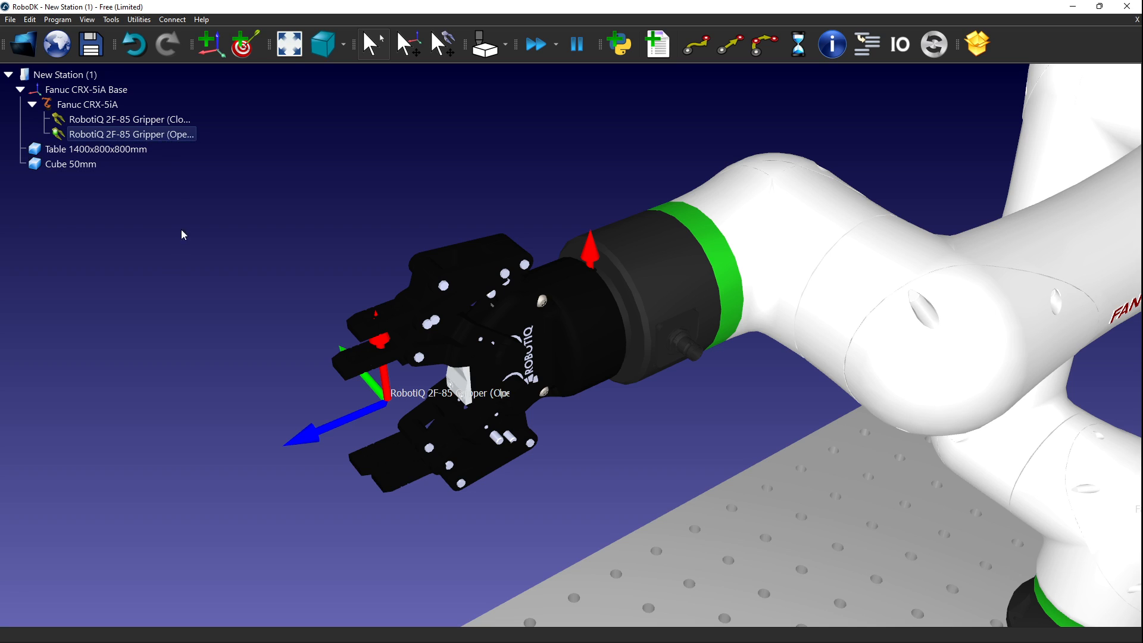
click(97, 120)
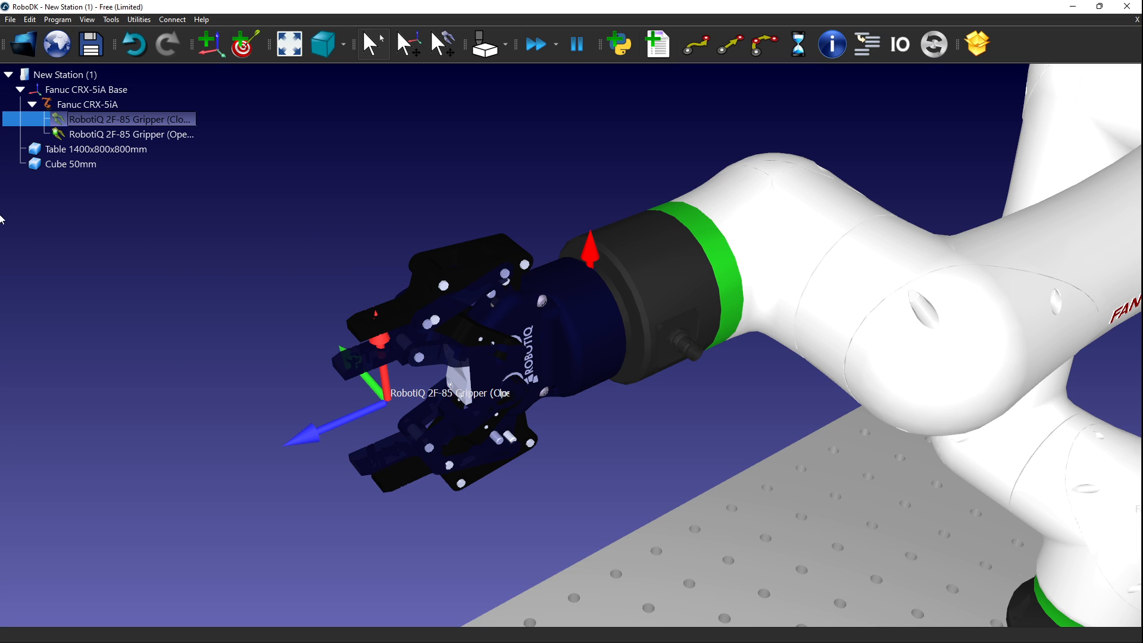
right_click(82, 122)
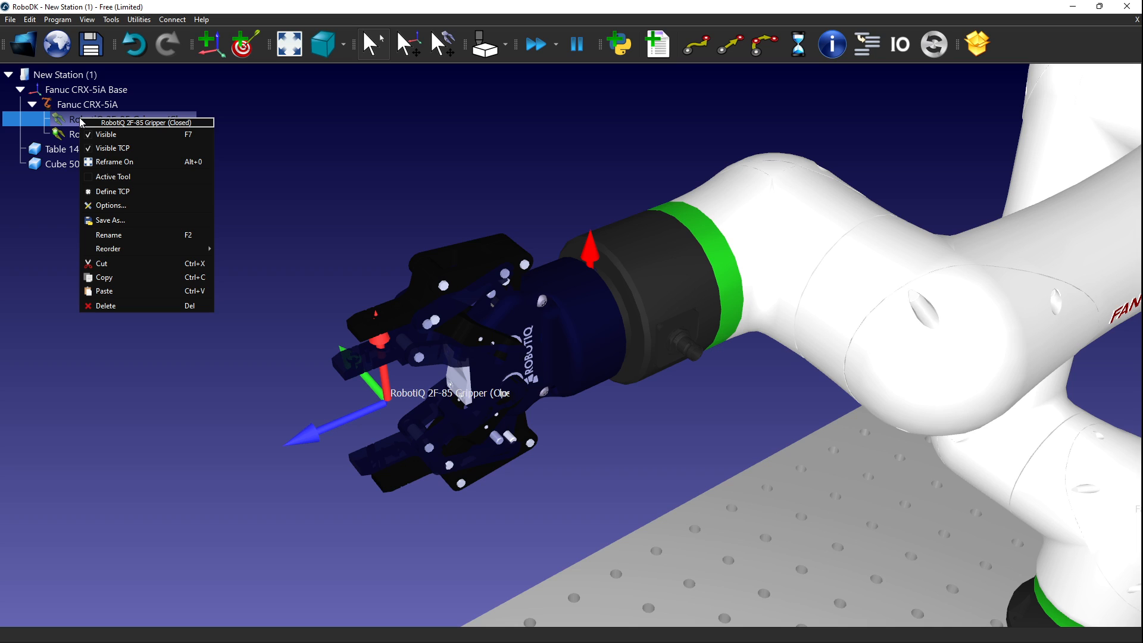
click(113, 135)
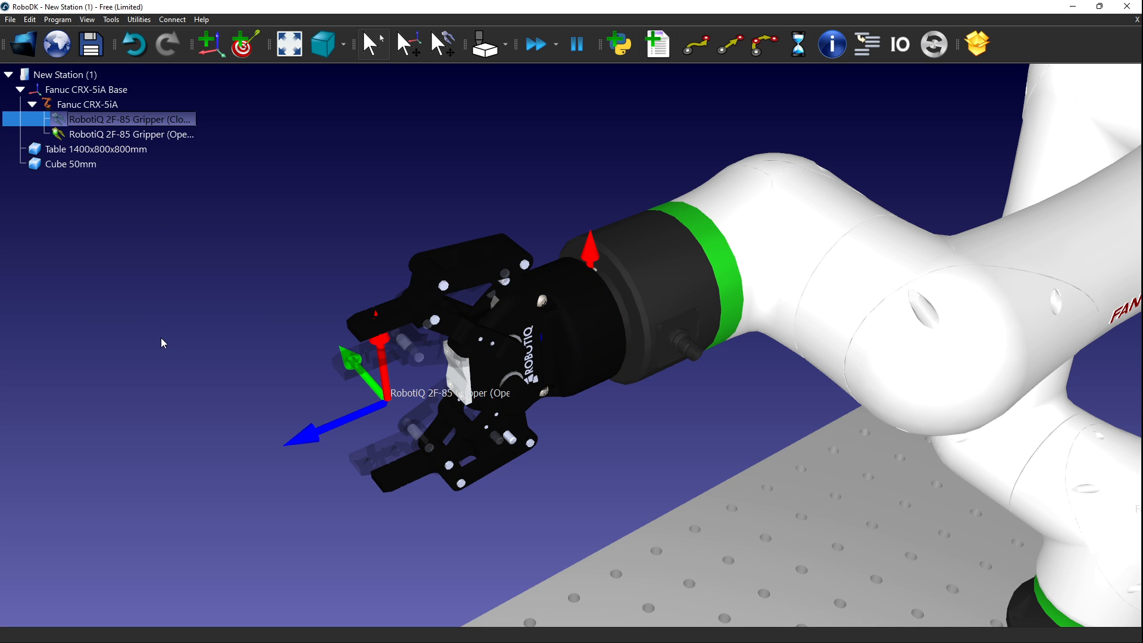
click(303, 230)
Examine the open gripper, the robot arm and the tabletop around the base from close up and as a whole.
scroll(265, 376, down, 5)
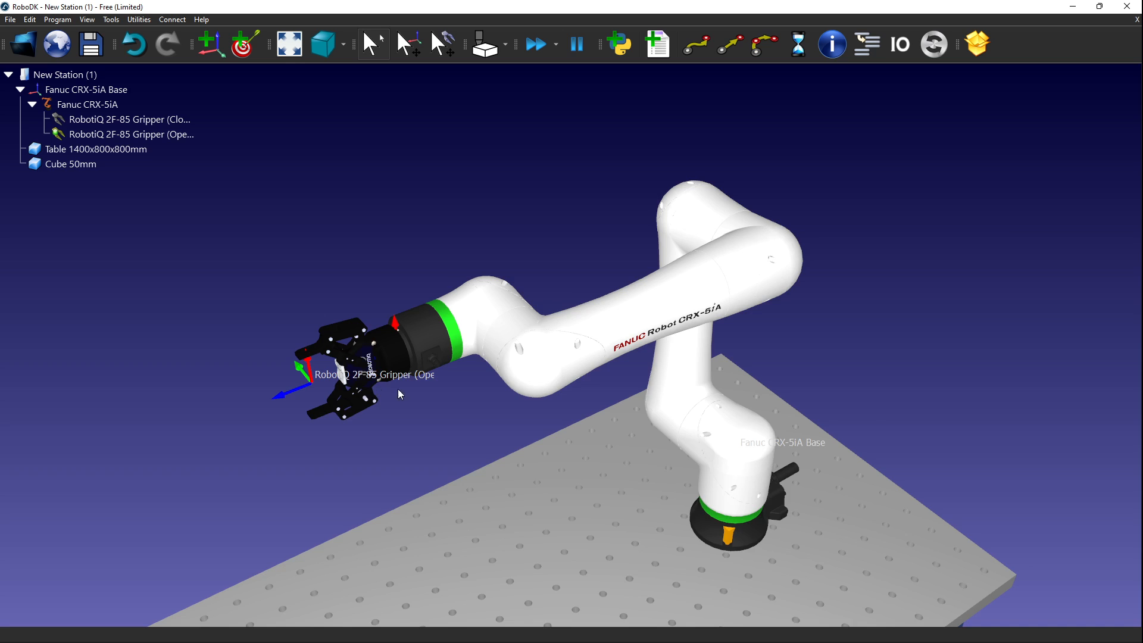
scroll(398, 388, up, 4)
scroll(391, 357, down, 5)
scroll(231, 297, up, 2)
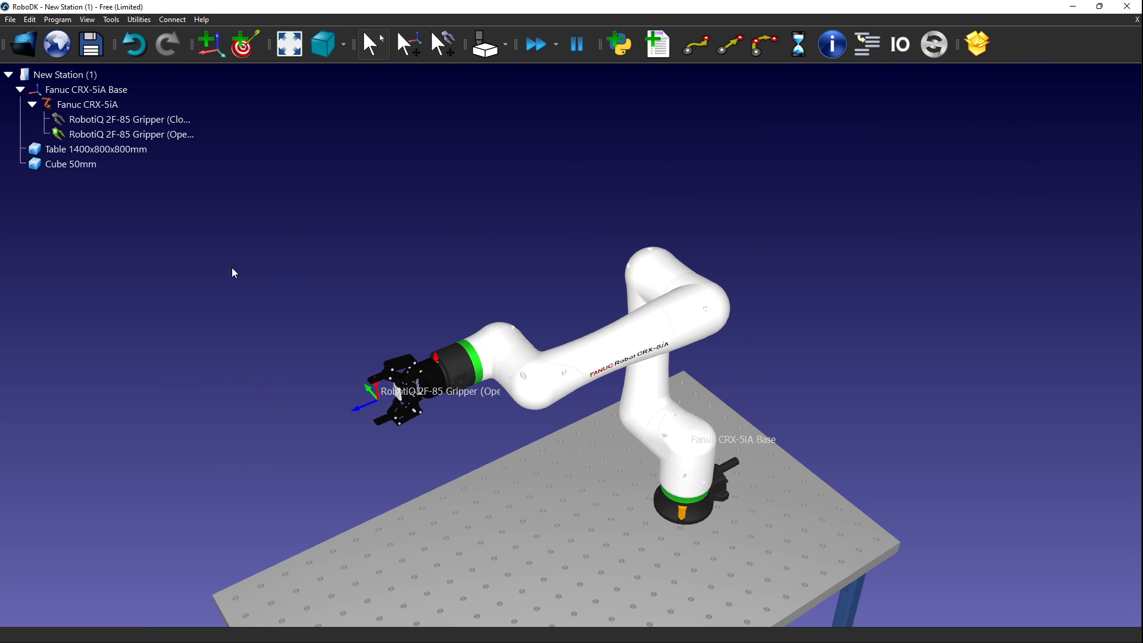
scroll(261, 272, down, 3)
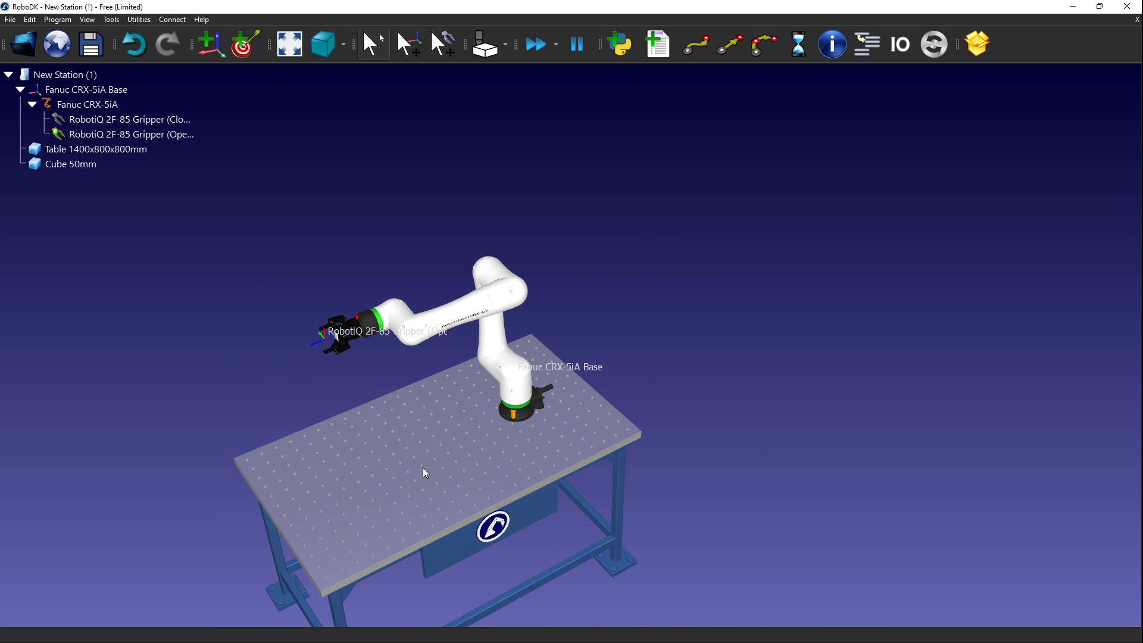
drag(424, 469, 464, 426)
click(63, 164)
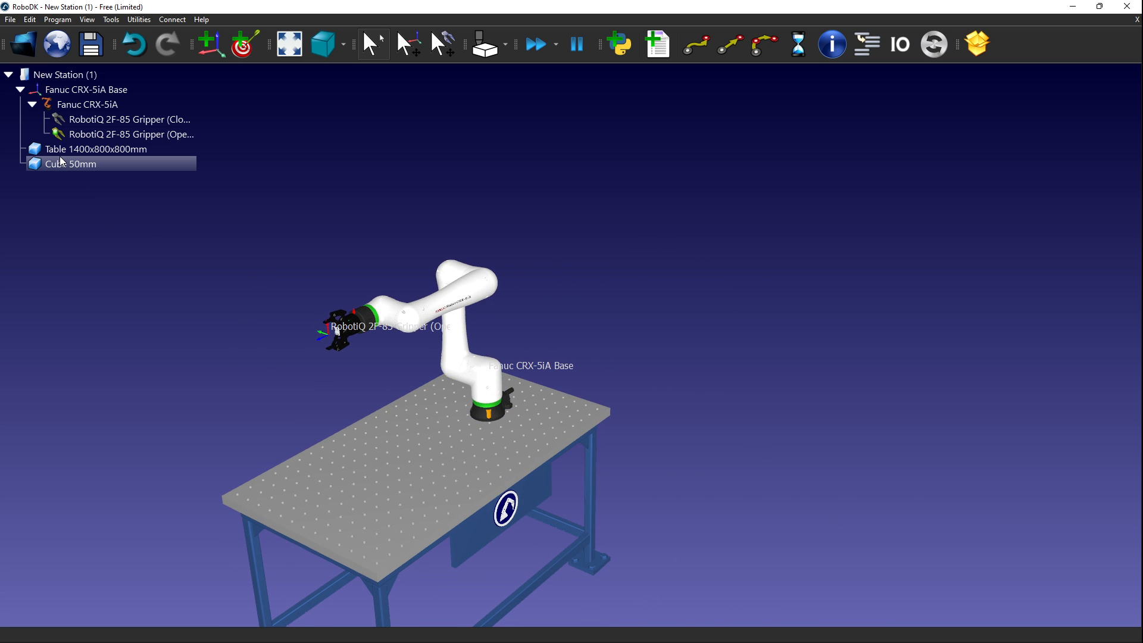
click(101, 263)
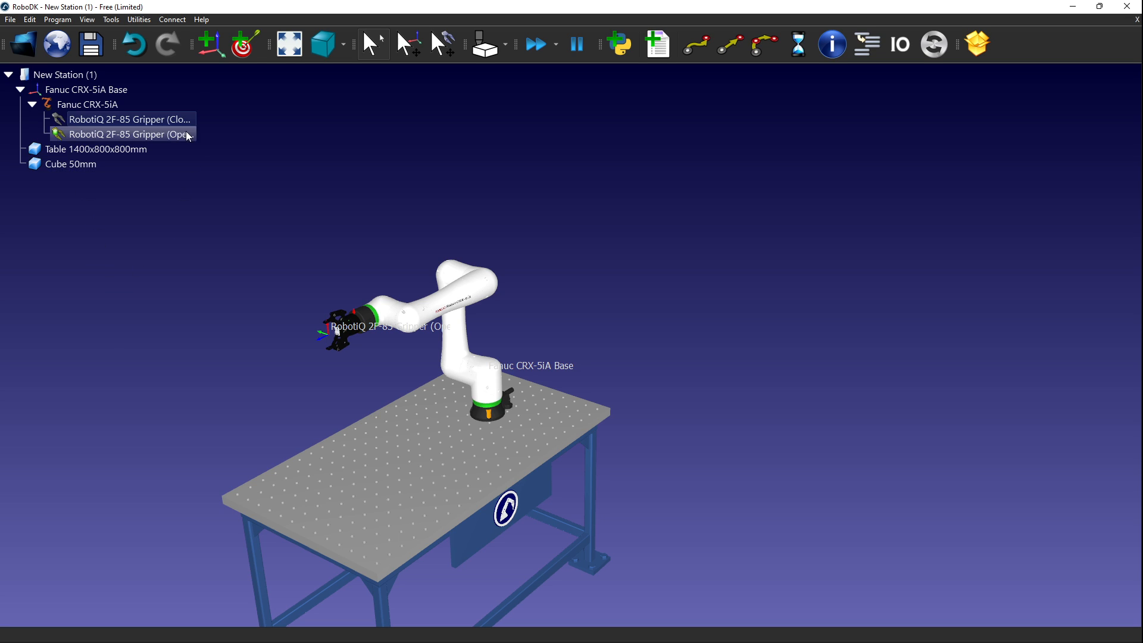
scroll(445, 426, up, 5)
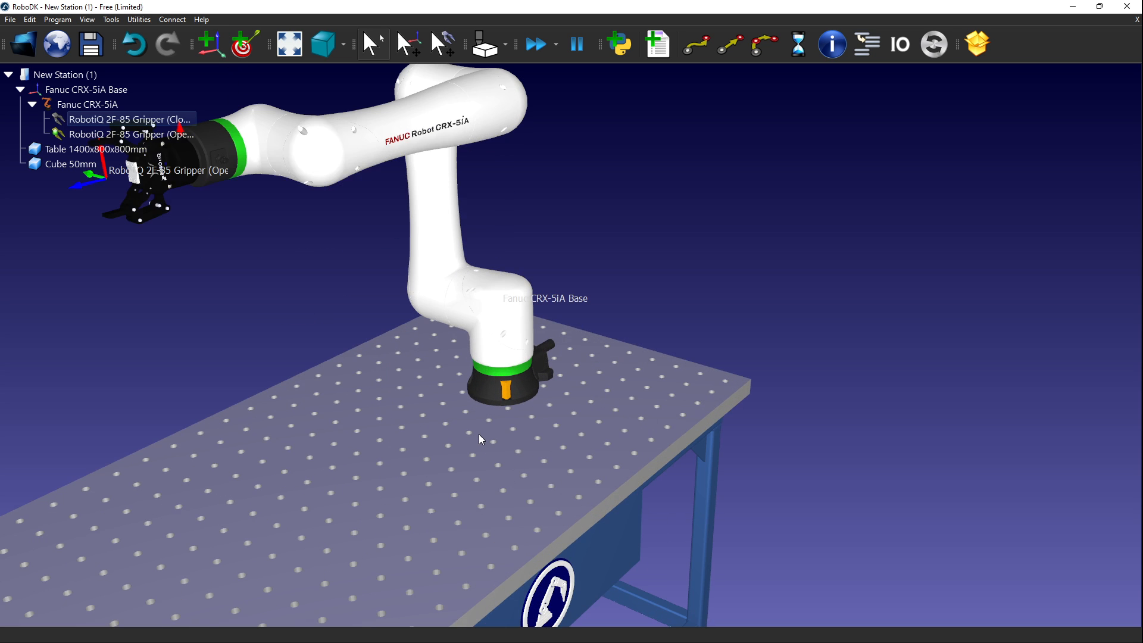
drag(479, 434, 459, 454)
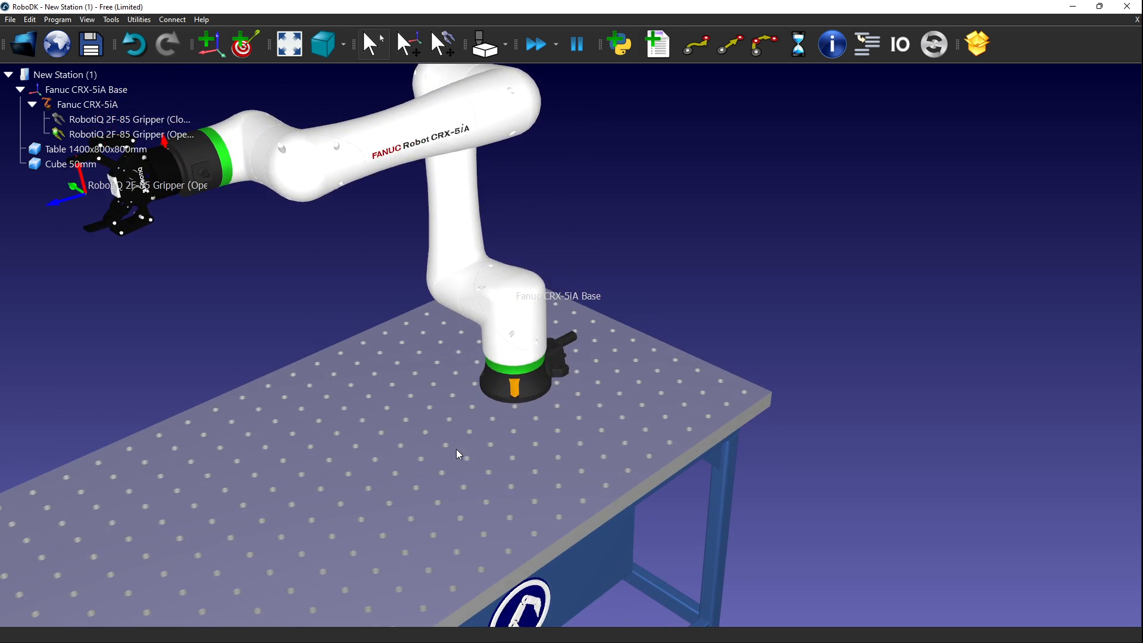
scroll(391, 398, down, 5)
scroll(388, 396, up, 2)
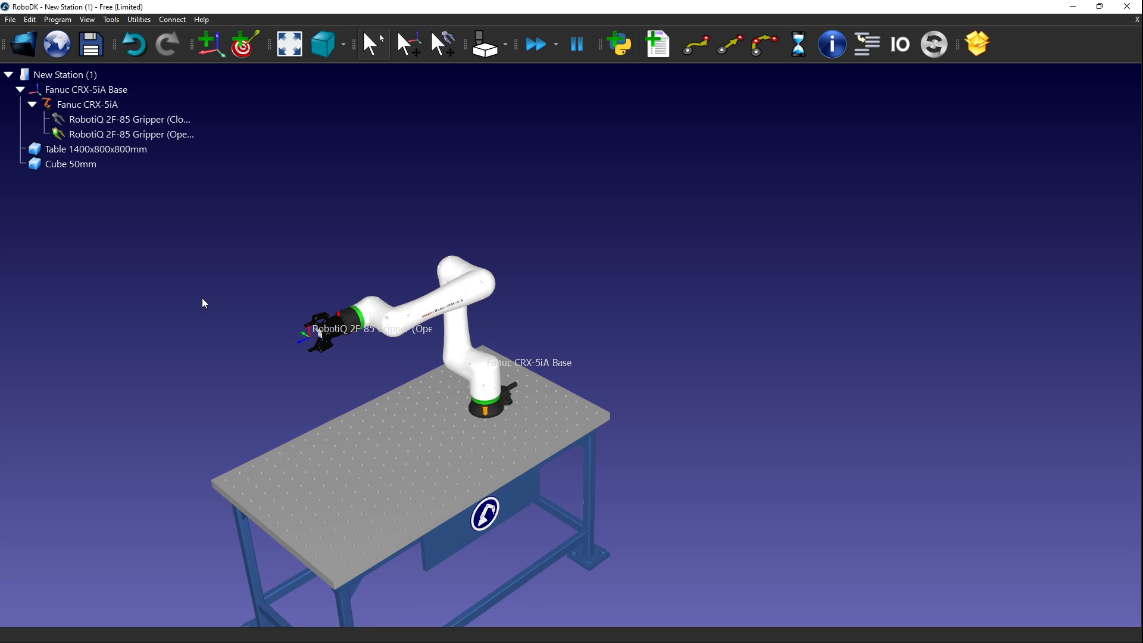
Position the 50 mm cube at X 400 mm and Y -250 mm with respect to the station.
double_click(83, 169)
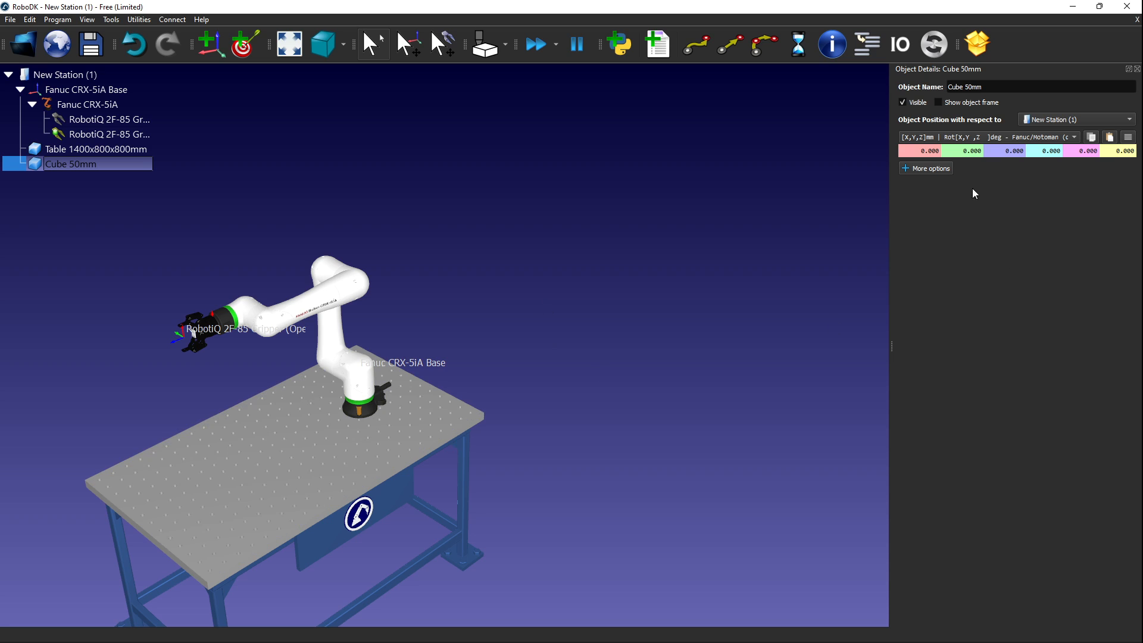
double_click(919, 151)
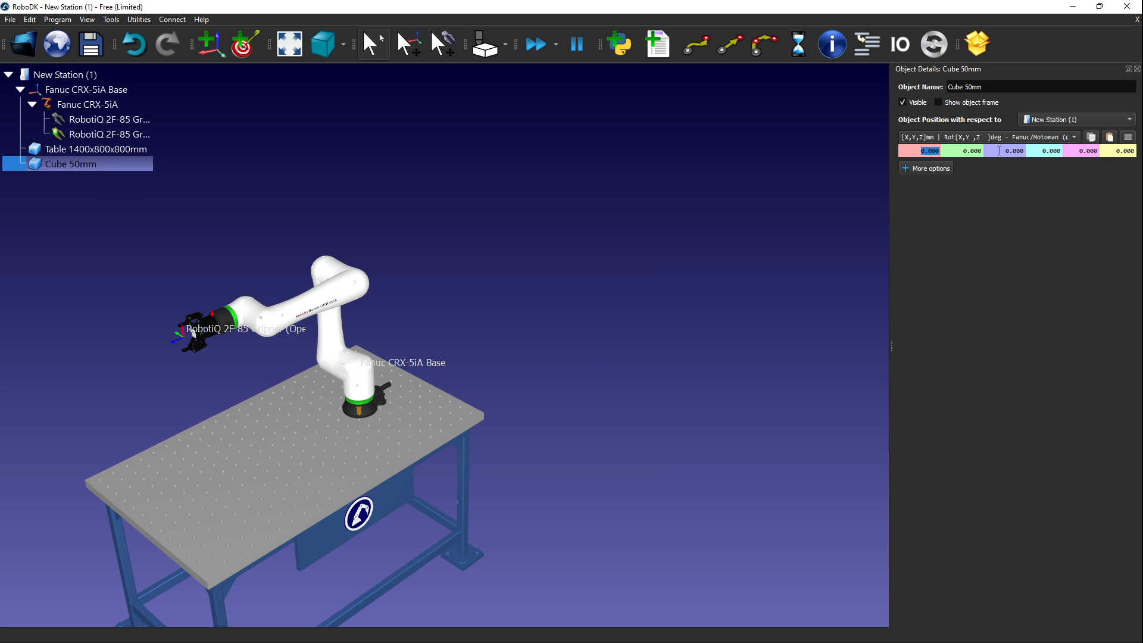
text(400)
key(Return)
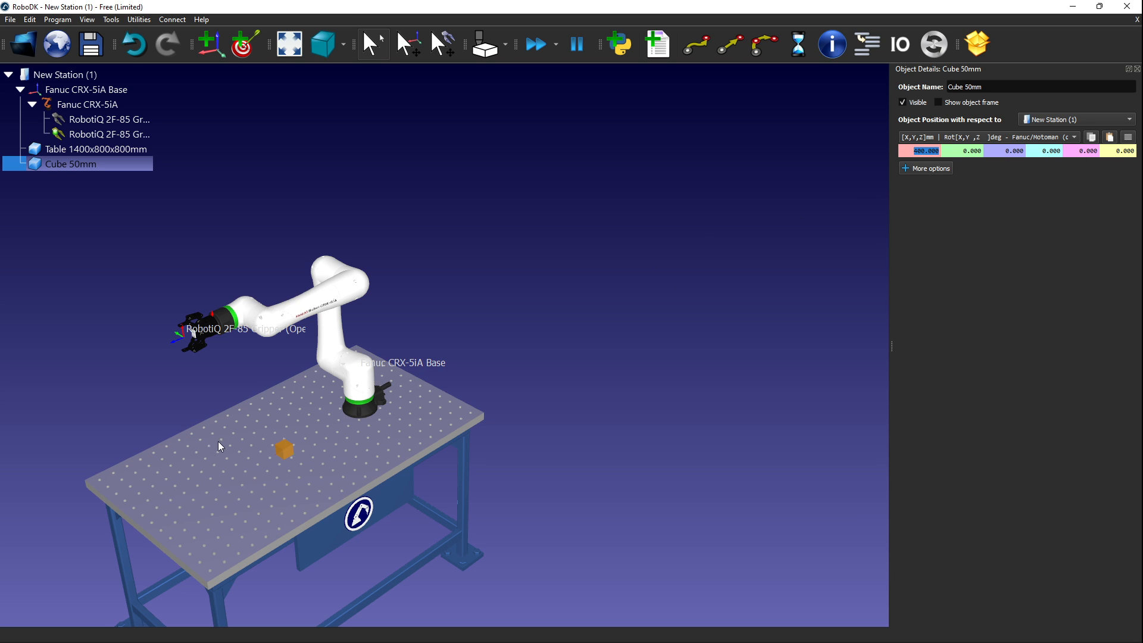
key(Tab)
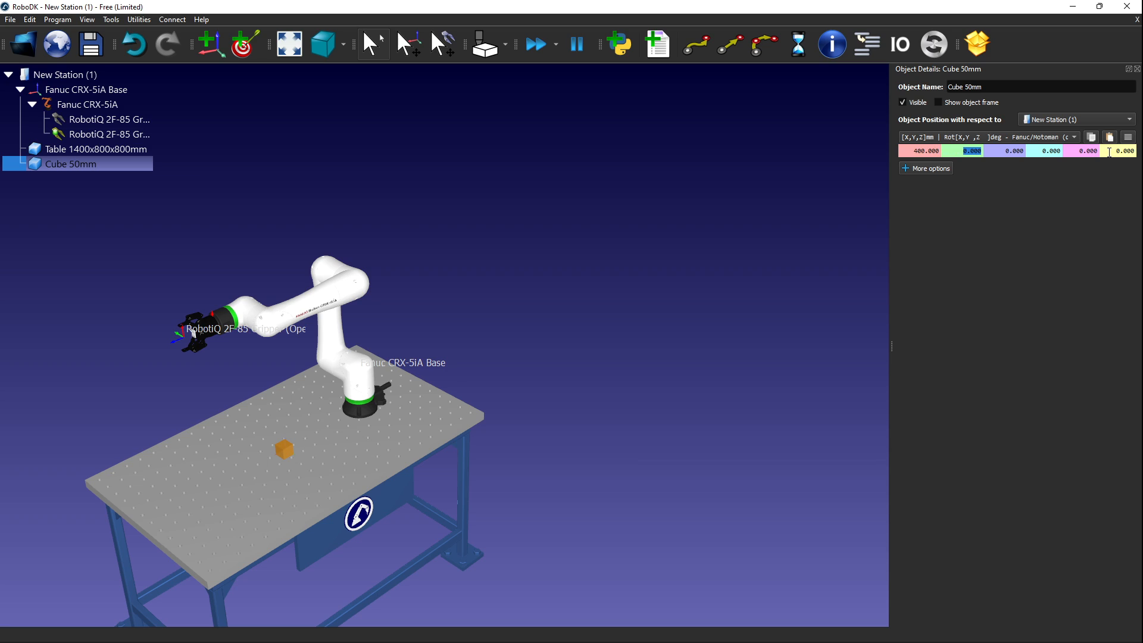
text(-250)
key(Return)
Examine the cube's placement on the tabletop relative to the robot base and gripper, then close the cube's details.
click(266, 433)
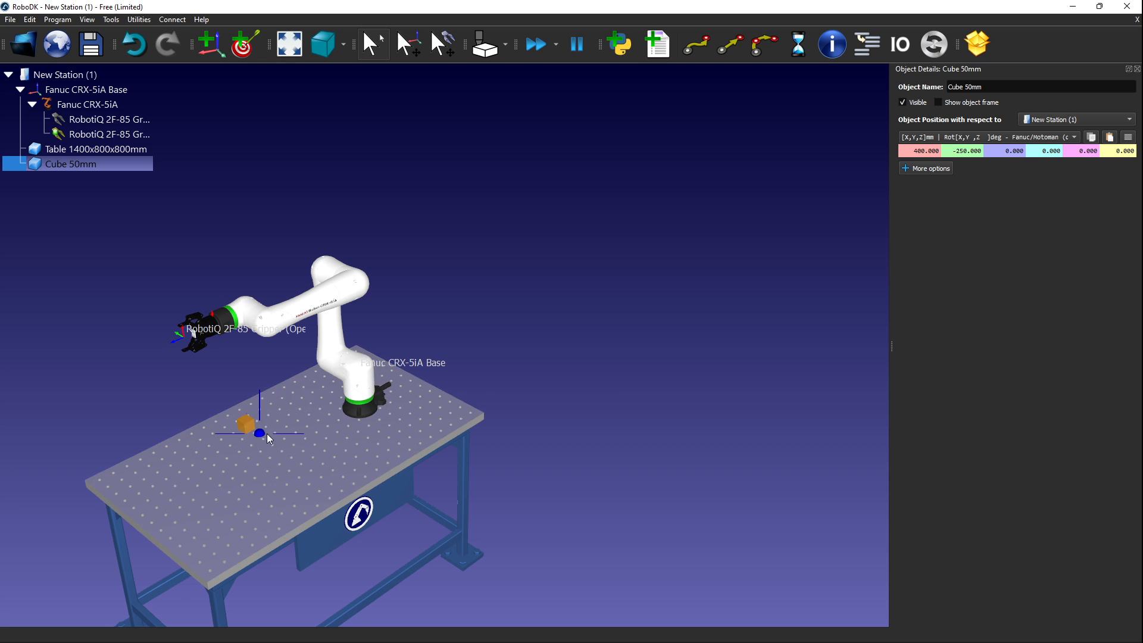
drag(267, 433, 378, 370)
right_drag(378, 370, 259, 392)
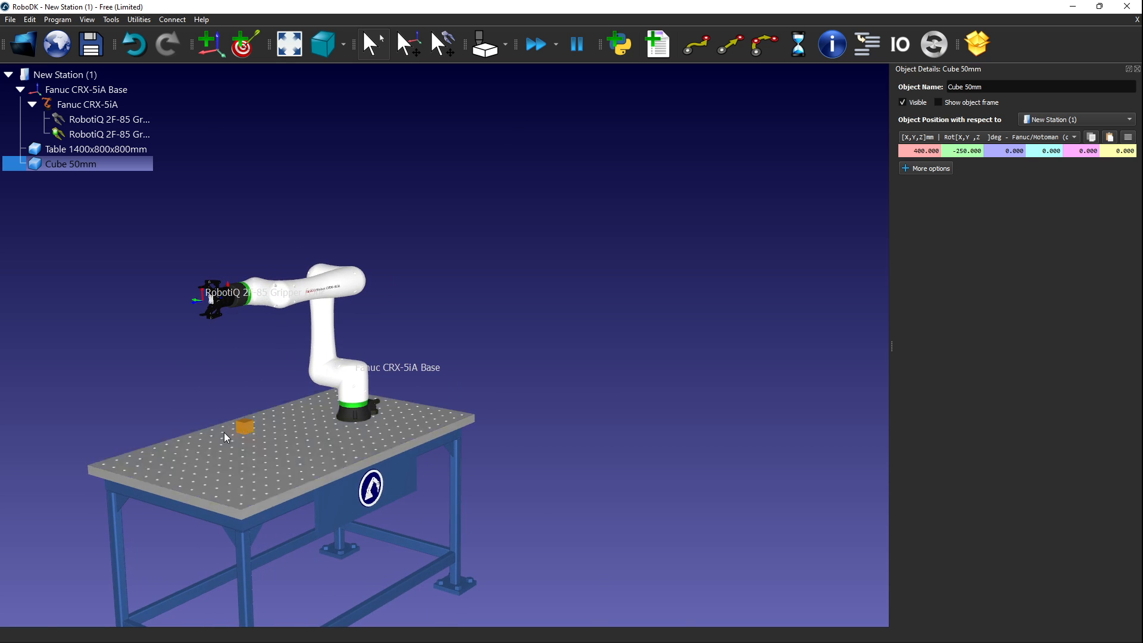
scroll(224, 432, up, 8)
right_drag(295, 440, 315, 456)
scroll(322, 449, down, 8)
scroll(323, 449, down, 3)
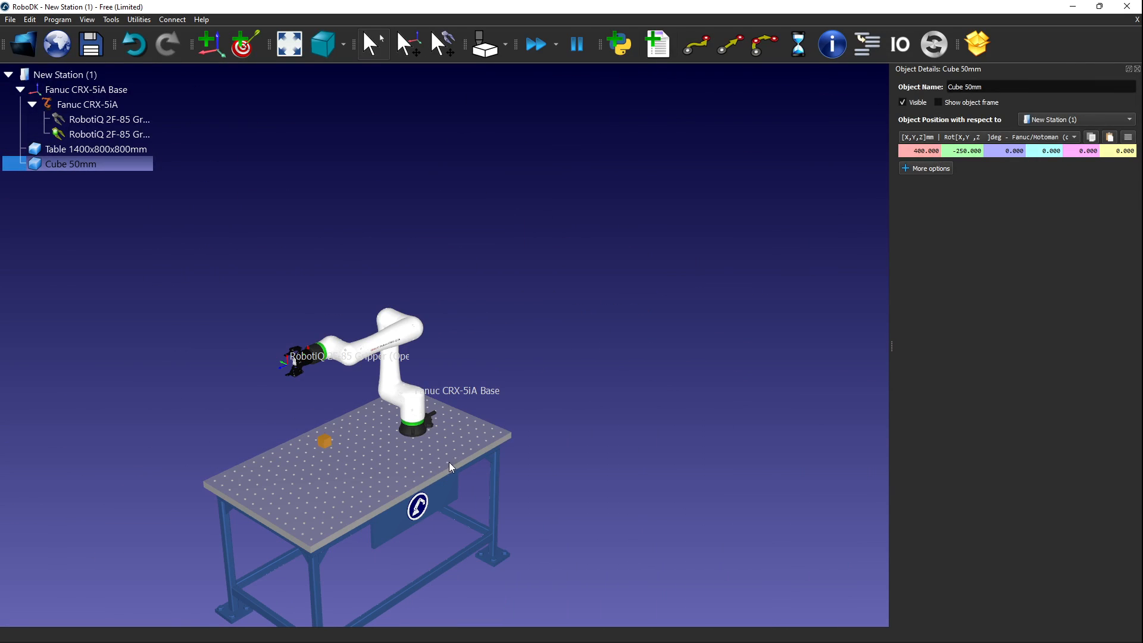
click(644, 366)
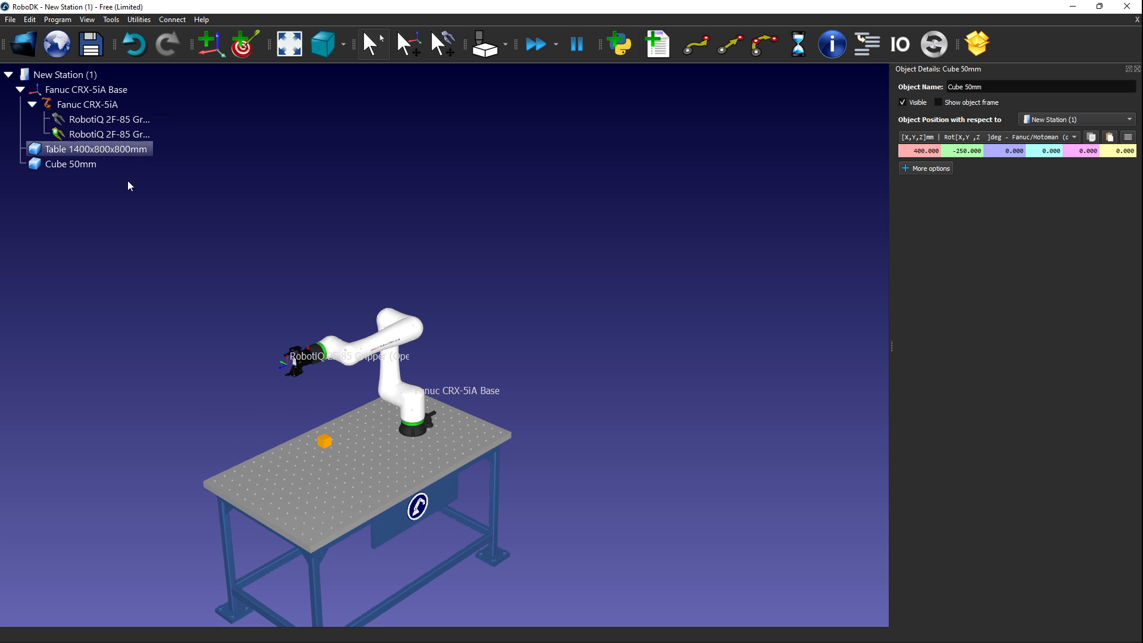
scroll(328, 455, up, 6)
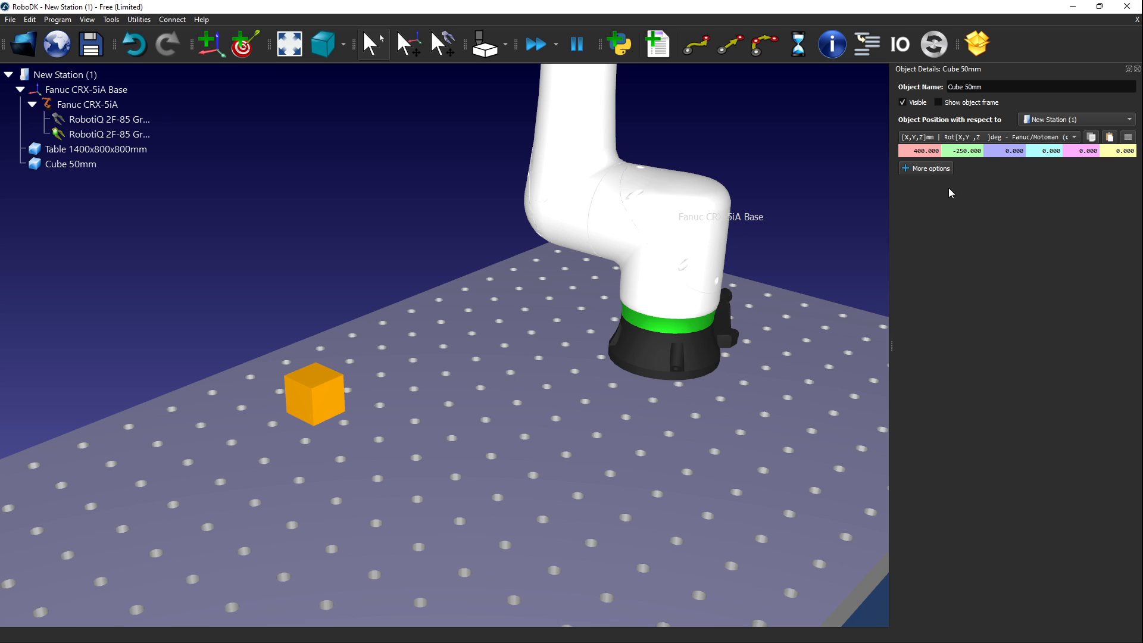
scroll(587, 357, down, 5)
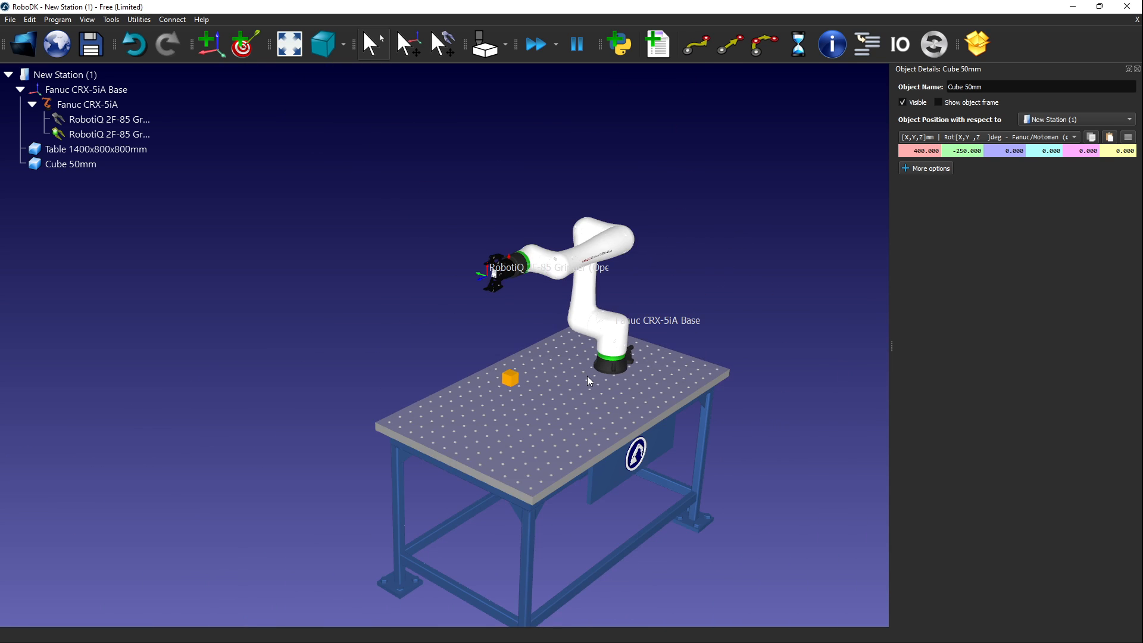
scroll(587, 380, up, 4)
scroll(765, 256, down, 4)
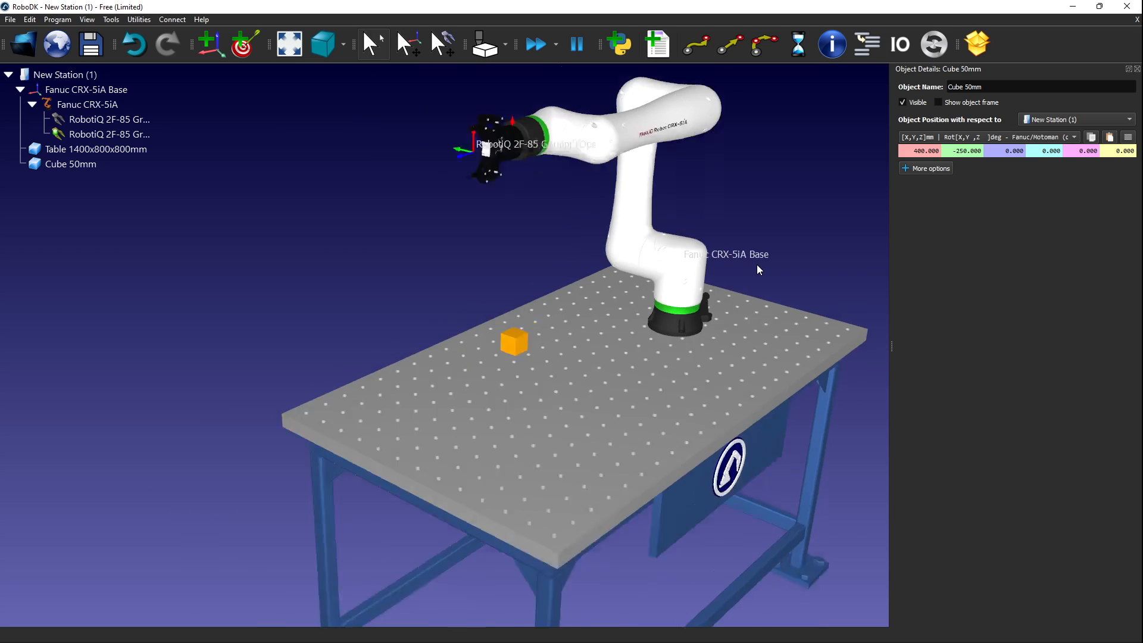
click(1138, 69)
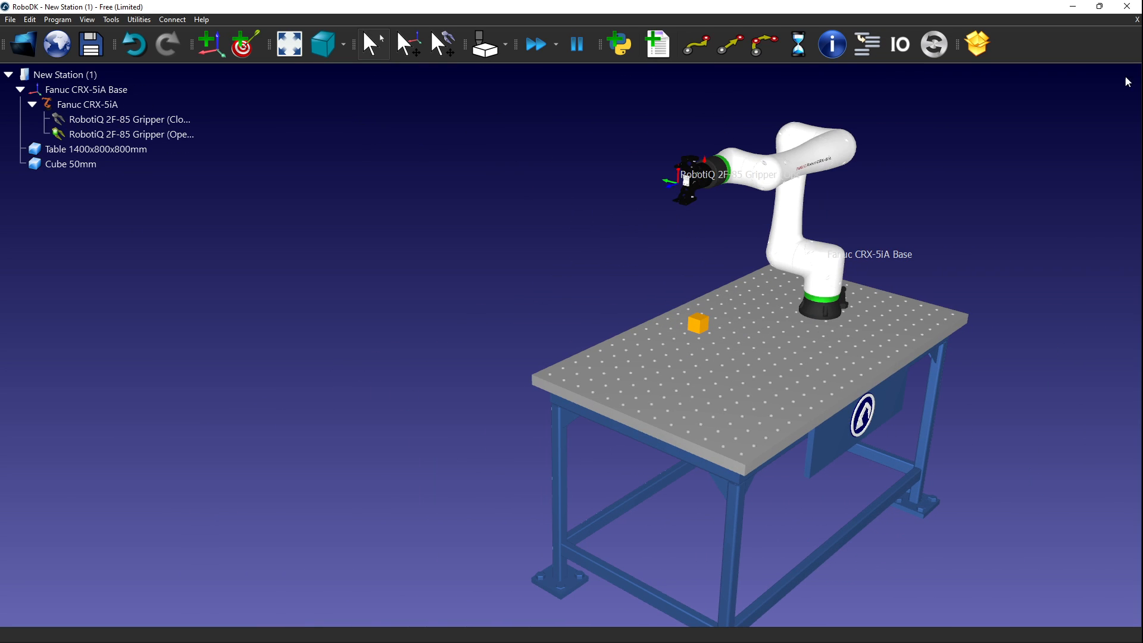
mouse_move(796, 319)
mouse_down()
mouse_move(676, 305)
mouse_move(769, 314)
mouse_move(830, 345)
mouse_move(834, 364)
mouse_move(769, 338)
mouse_move(756, 319)
mouse_move(587, 375)
mouse_move(593, 366)
mouse_up()
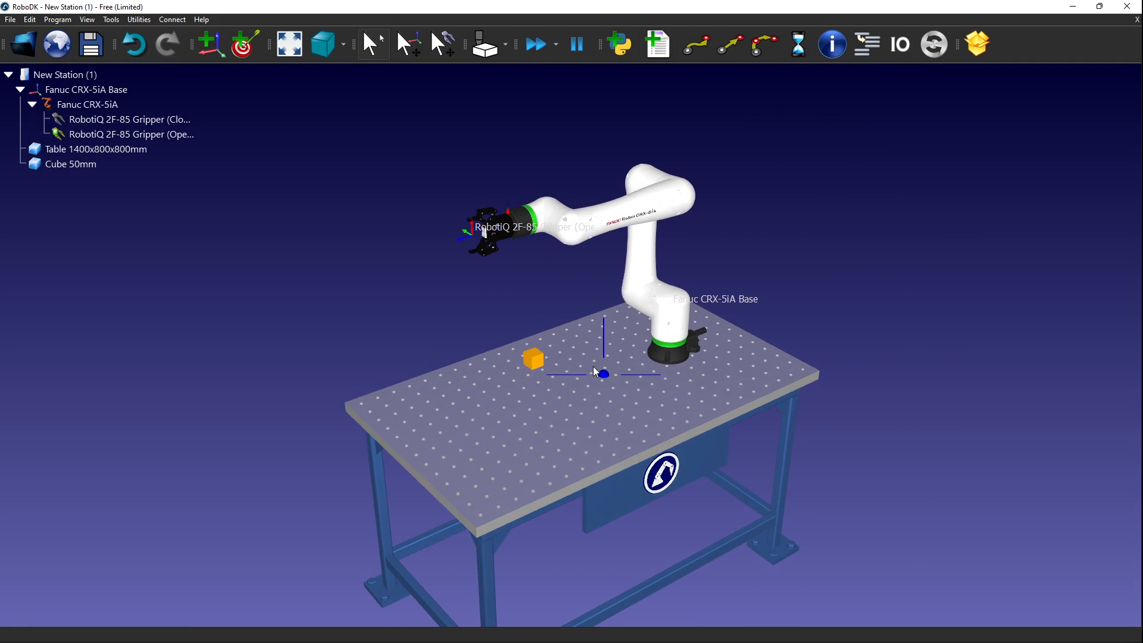
Switch to the RoboDK Robot Library in the browser, open another Cube 50mm into the station, and return to RoboDK.
click(69, 163)
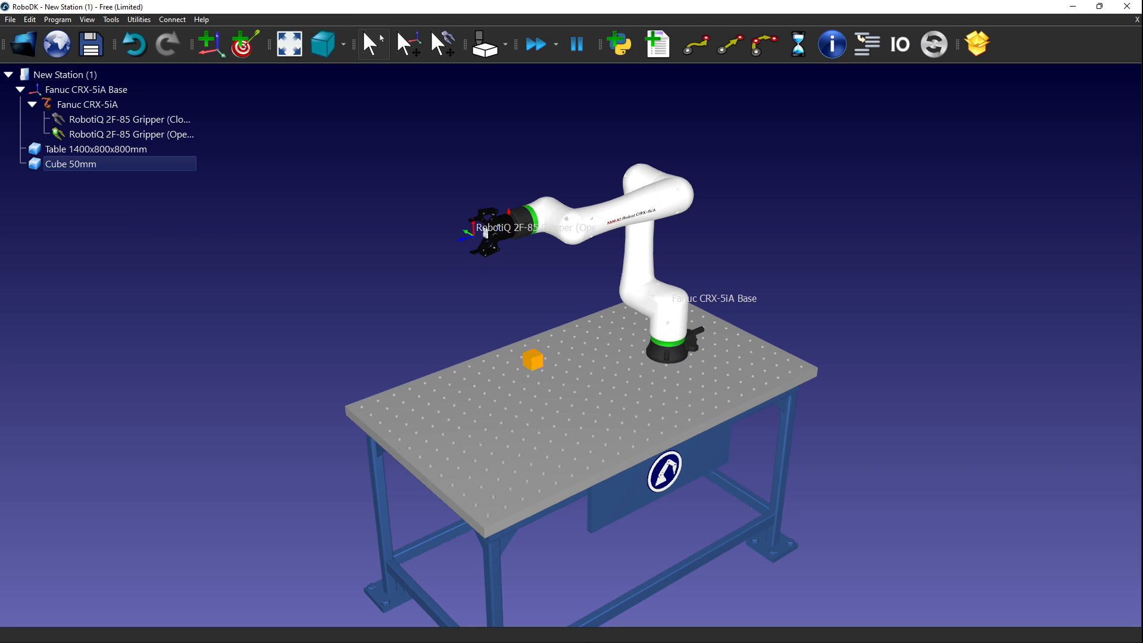
mouse_move(587, 642)
click(629, 632)
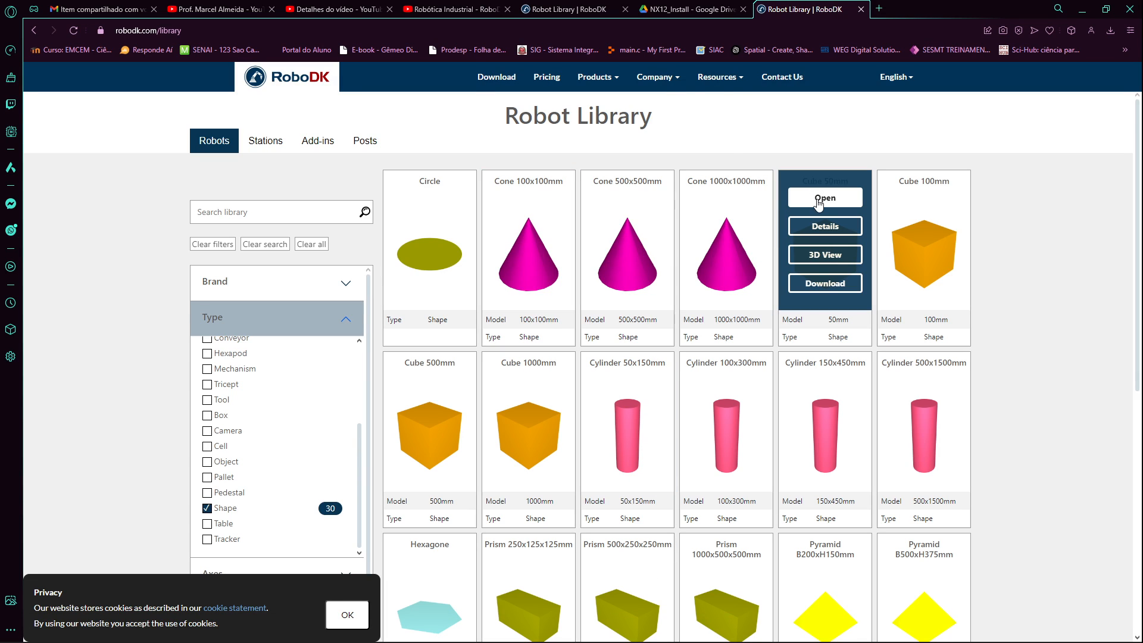
click(824, 199)
click(634, 131)
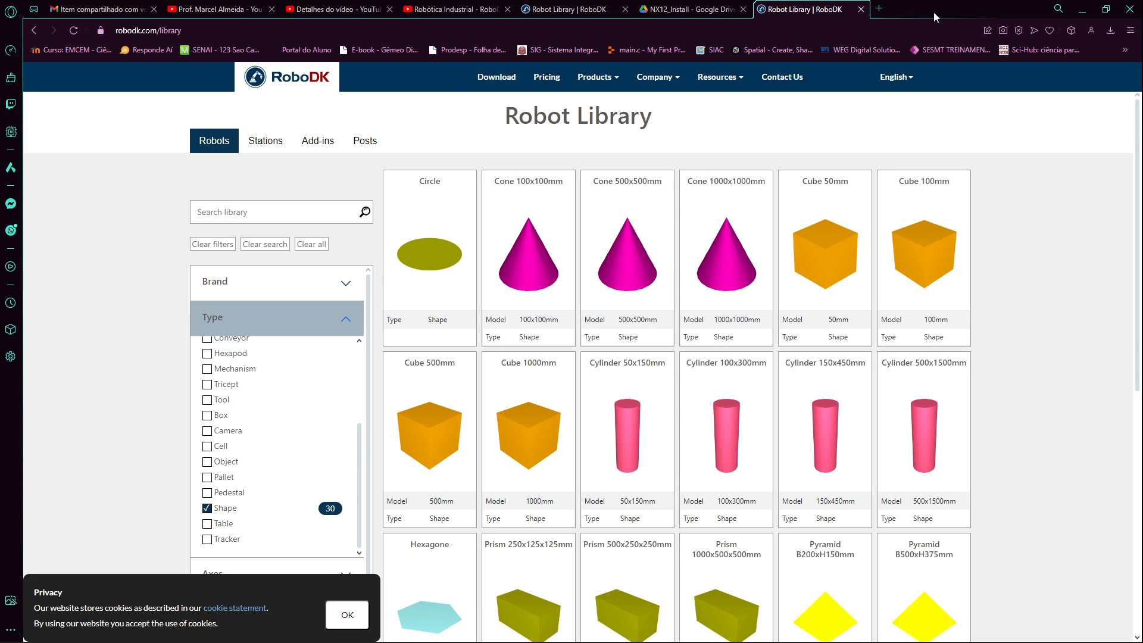
click(1083, 10)
Position the second 50 mm cube at X 600 mm and Y -250 mm with respect to the station.
double_click(82, 178)
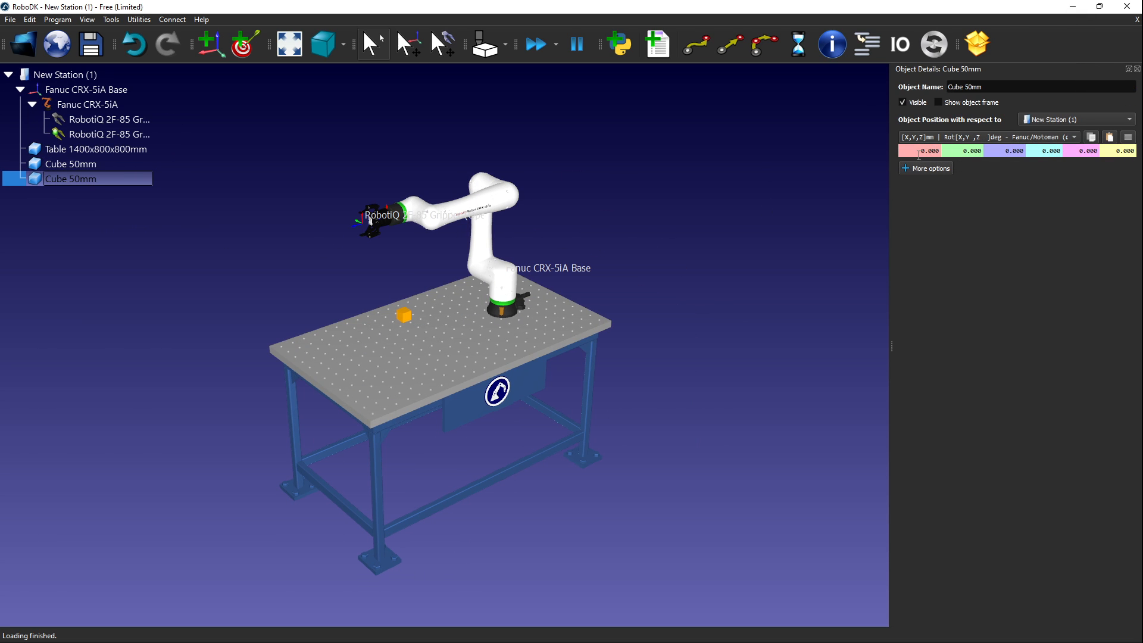
click(908, 152)
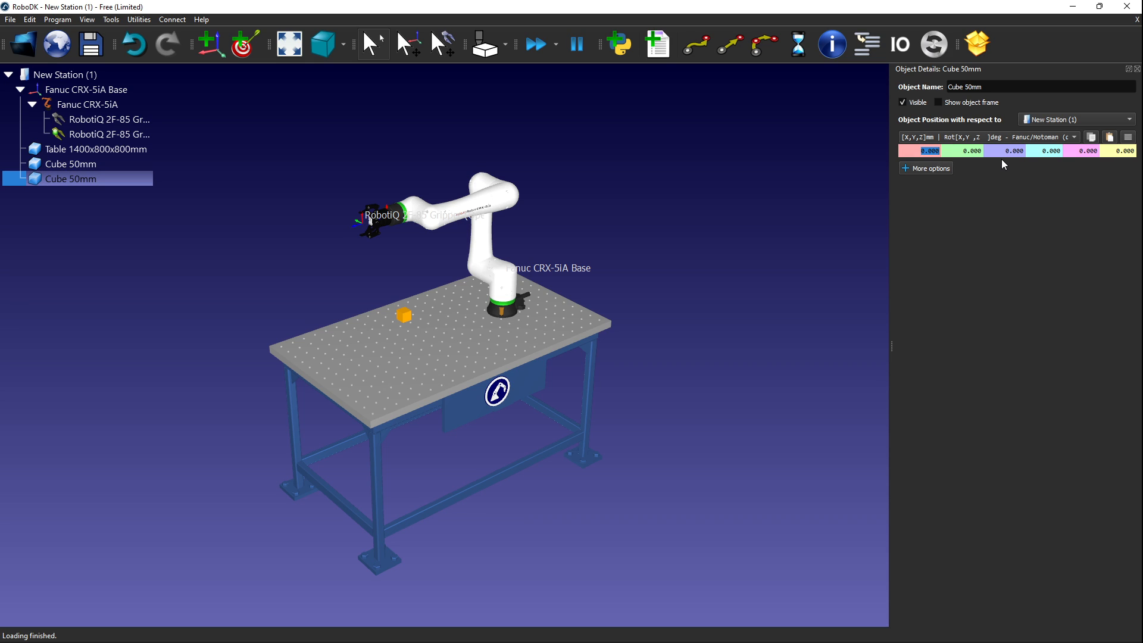
text(550)
key(Return)
text(600)
key(Return)
click(960, 153)
text(-250)
key(Return)
Examine the spacing of the two cubes on the table from several sides, then close the second cube's details.
scroll(389, 381, up, 10)
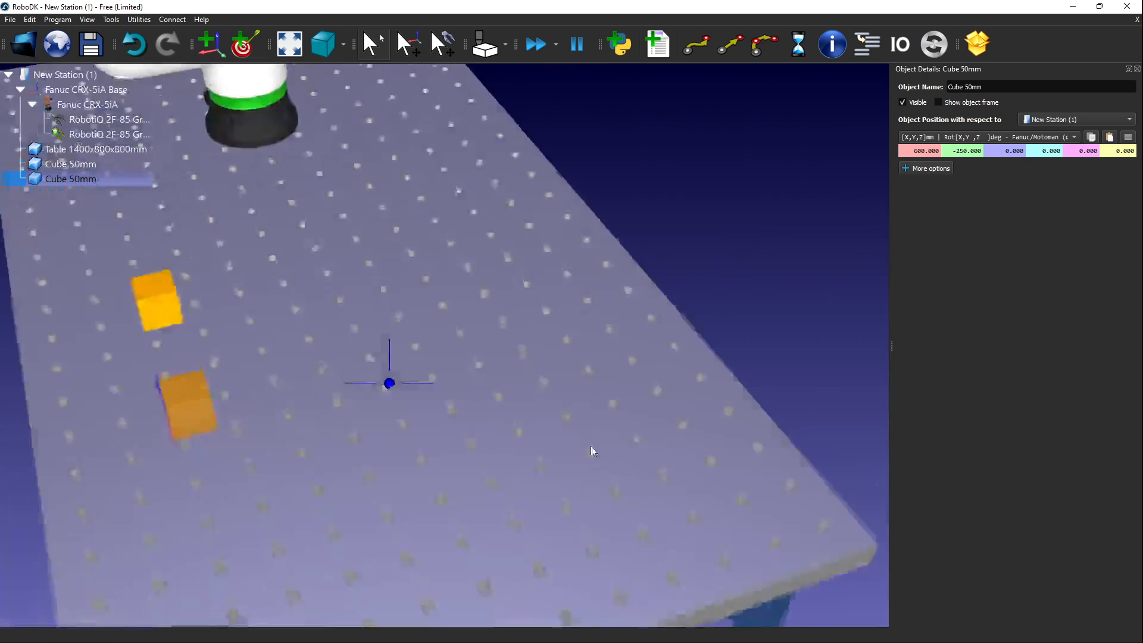
right_drag(591, 447, 664, 415)
scroll(561, 376, down, 6)
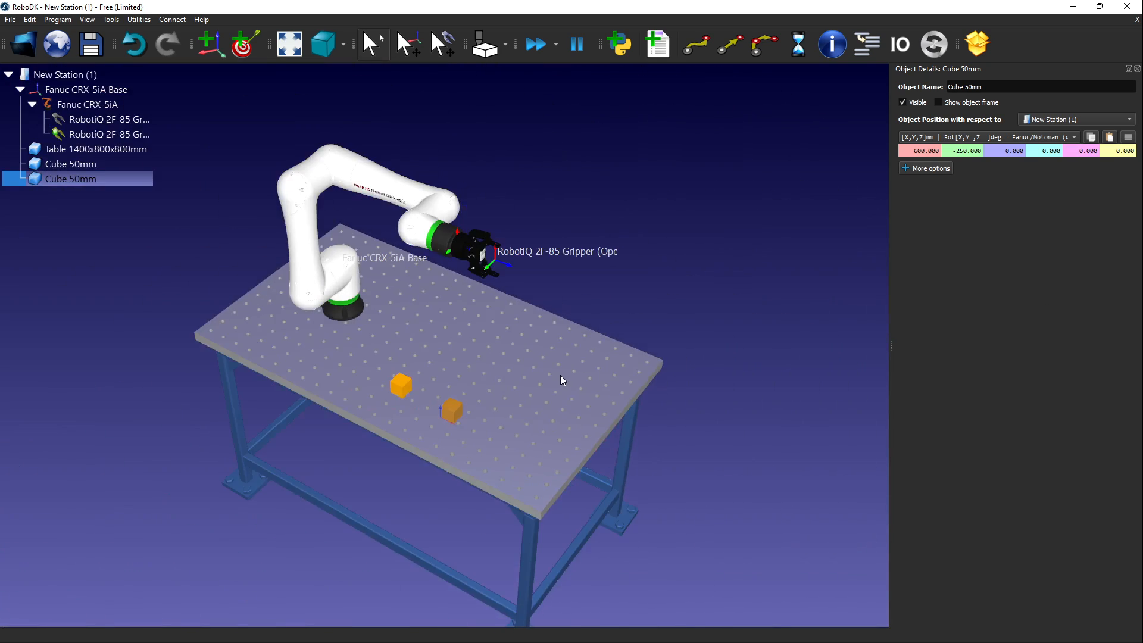
mouse_move(543, 385)
right_down()
mouse_move(379, 291)
mouse_move(223, 347)
mouse_move(295, 388)
right_up()
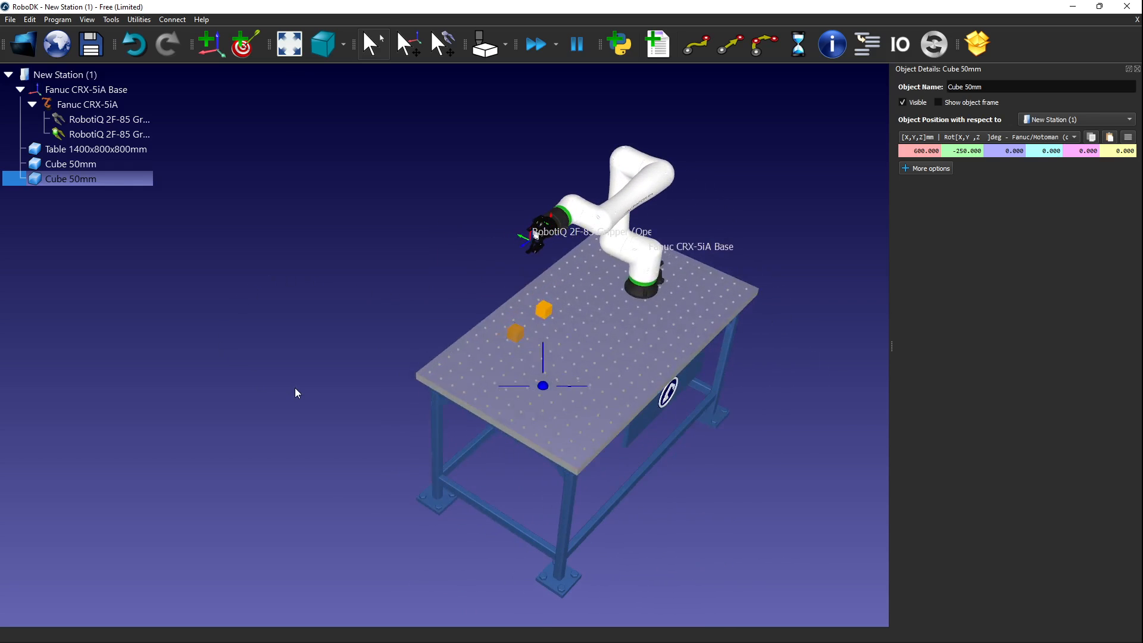
right_drag(632, 306, 550, 355)
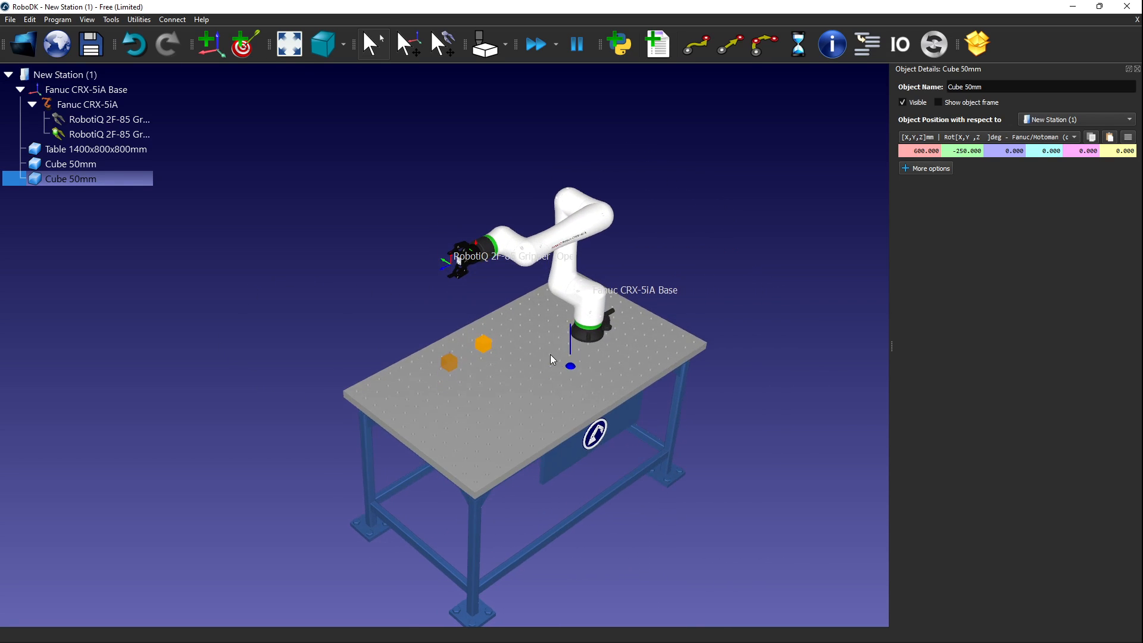
click(1137, 69)
click(976, 172)
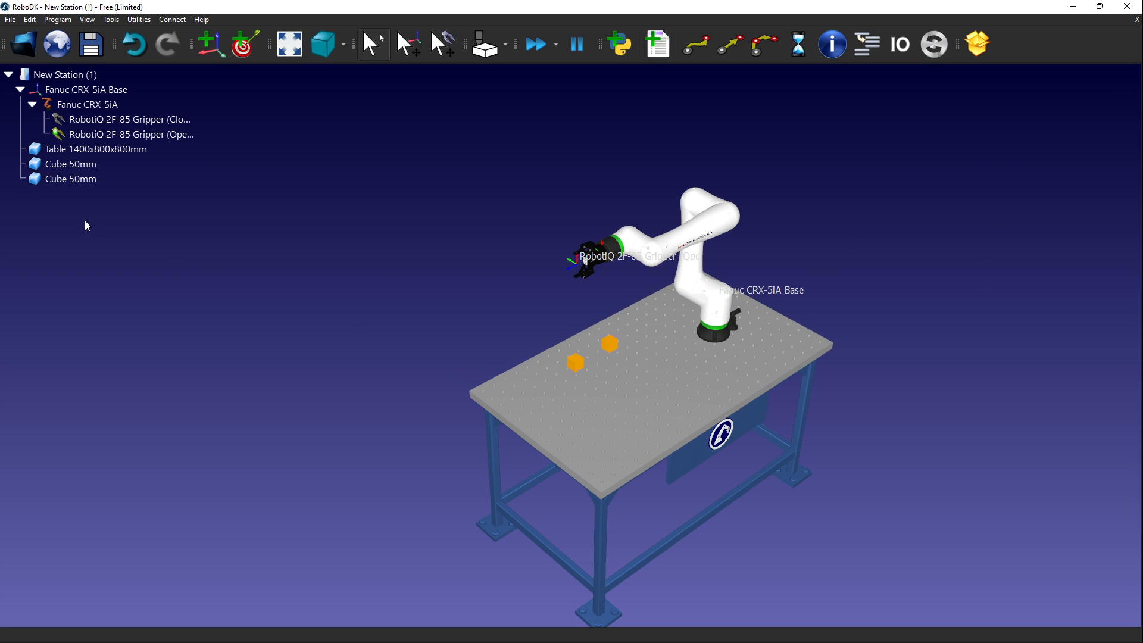
Review the options available for the second cube, including Get with Robot, then examine both cubes and the robot around the table.
right_click(66, 177)
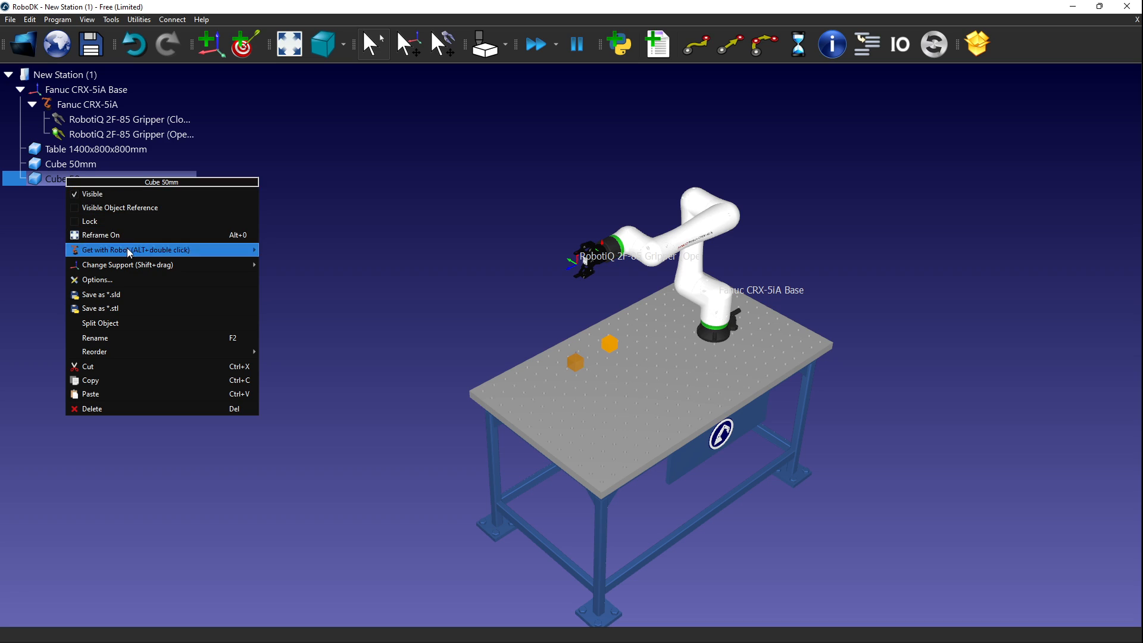
mouse_move(202, 258)
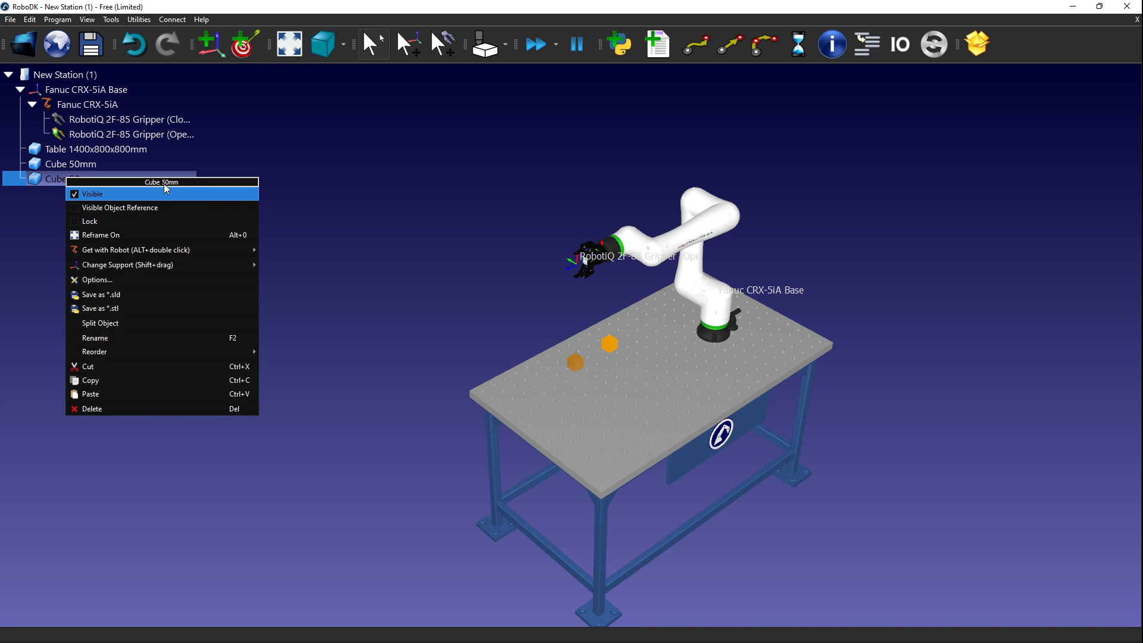
mouse_move(238, 249)
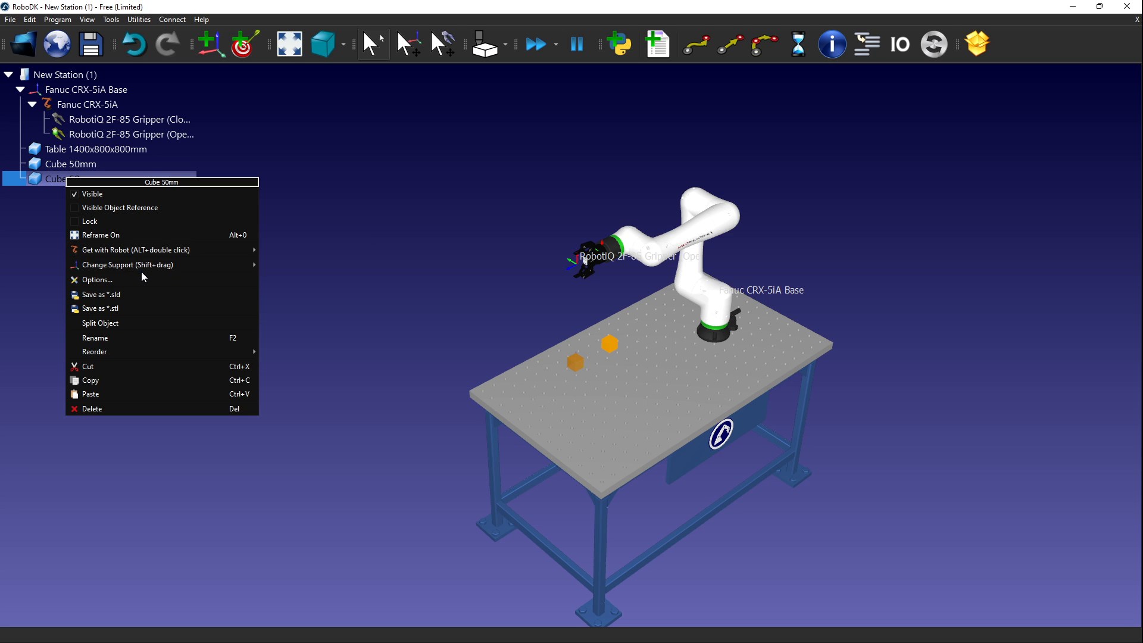
click(391, 224)
scroll(579, 380, up, 5)
scroll(580, 379, up, 3)
mouse_move(578, 394)
right_down()
mouse_move(771, 333)
mouse_move(608, 348)
mouse_move(601, 365)
right_up()
scroll(601, 365, down, 6)
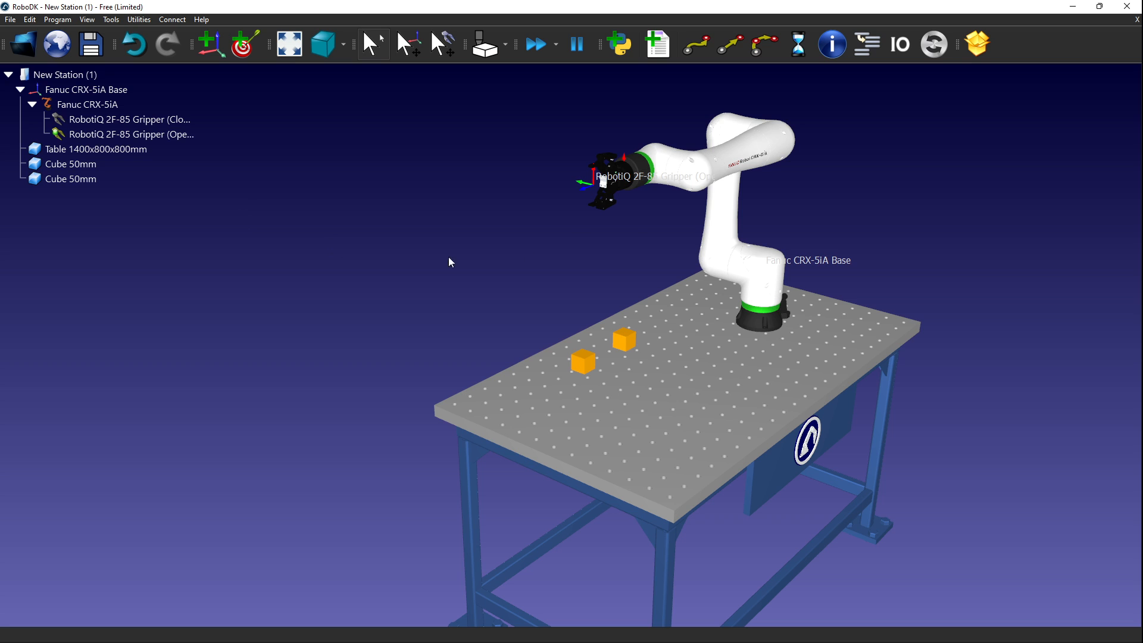
mouse_move(703, 265)
right_down()
mouse_move(684, 334)
mouse_move(703, 348)
right_up()
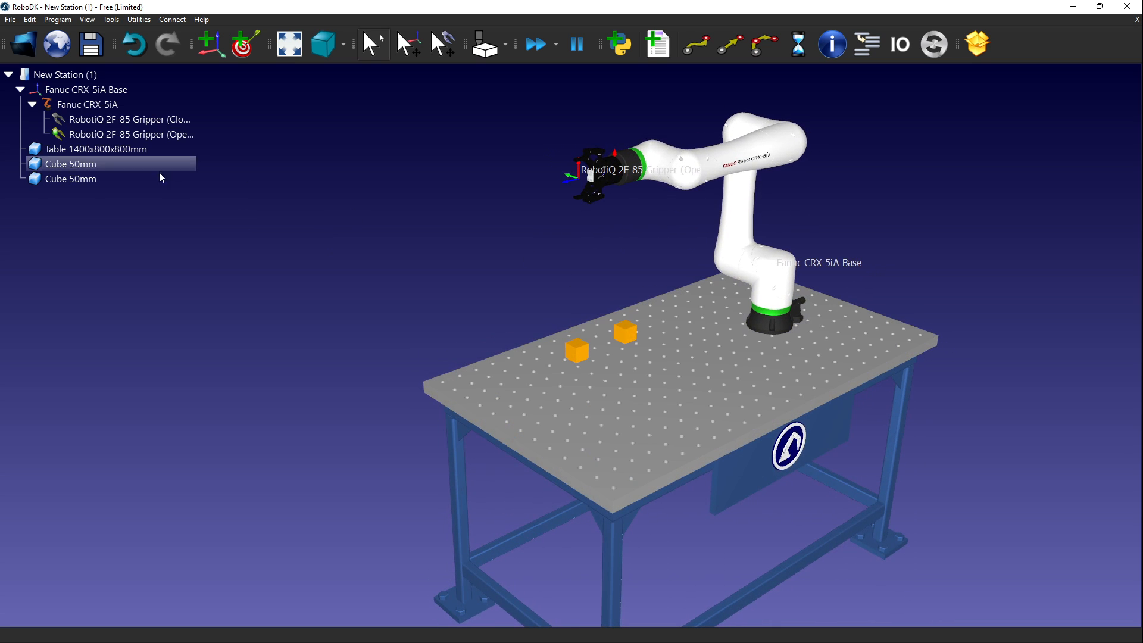
Open the Fanuc CRX-5iA's jog controls and move the open gripper back along the tool frame's Z axis to X about 640 mm.
double_click(95, 105)
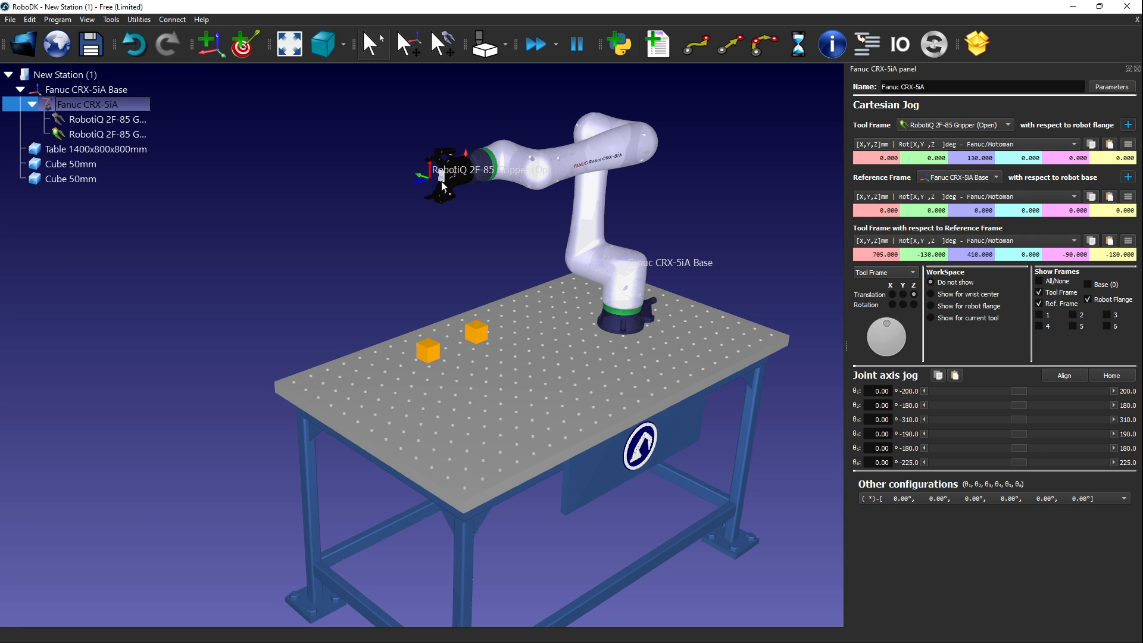
scroll(435, 185, up, 5)
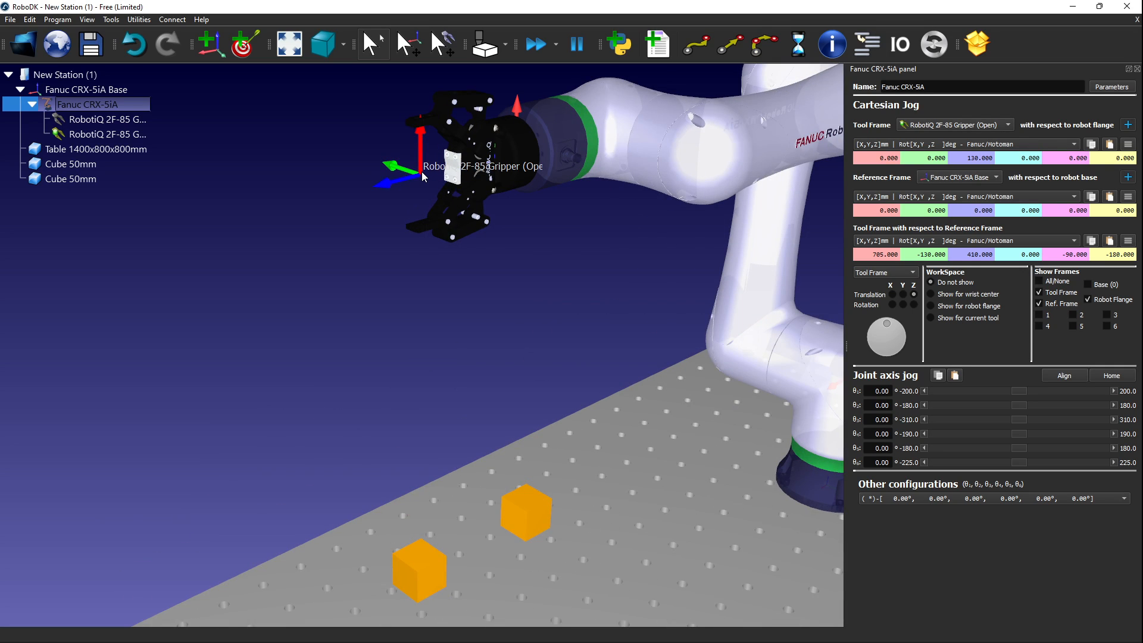
scroll(423, 175, down, 5)
scroll(733, 278, up, 3)
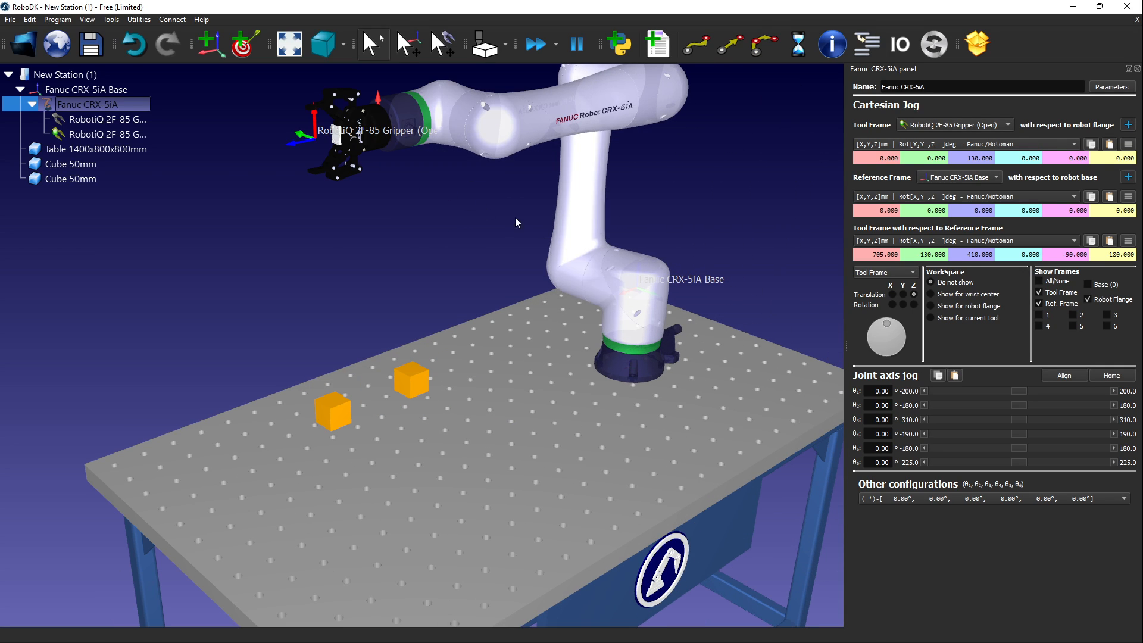
mouse_move(890, 331)
mouse_down()
mouse_move(862, 327)
mouse_move(886, 334)
mouse_move(877, 324)
mouse_up()
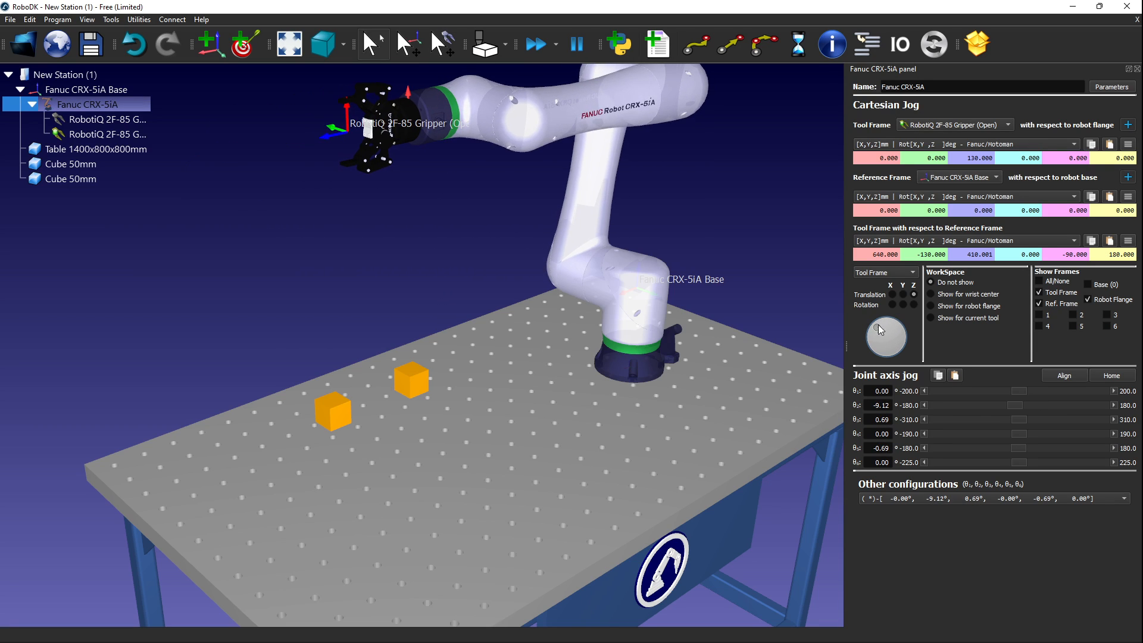
Try jogging the gripper along the tool frame's X axis, then jog joints 3, 4 and 5 to about -27°, 1° and -57°.
click(892, 294)
mouse_move(884, 347)
mouse_down()
mouse_move(880, 329)
mouse_move(874, 355)
mouse_up()
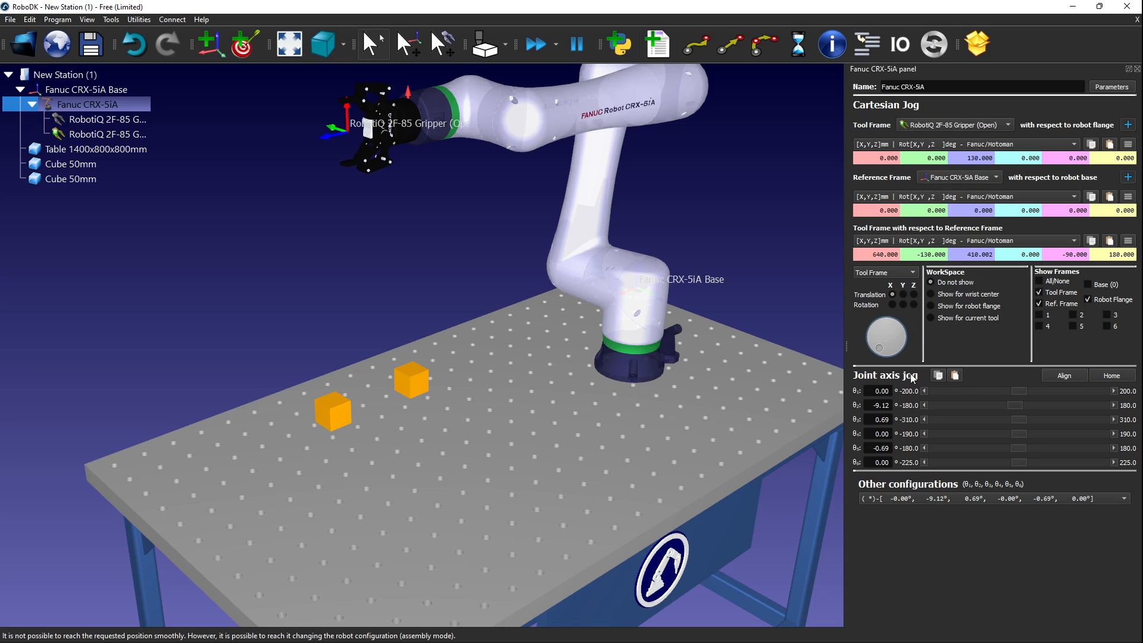
scroll(879, 448, down, 6)
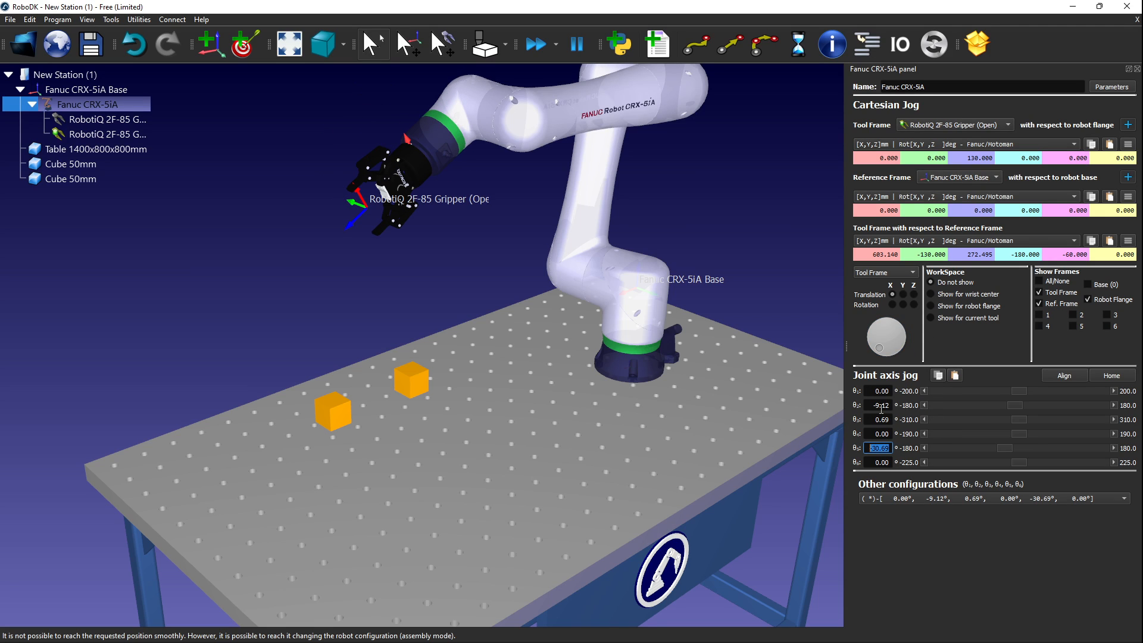
drag(1005, 448, 1011, 422)
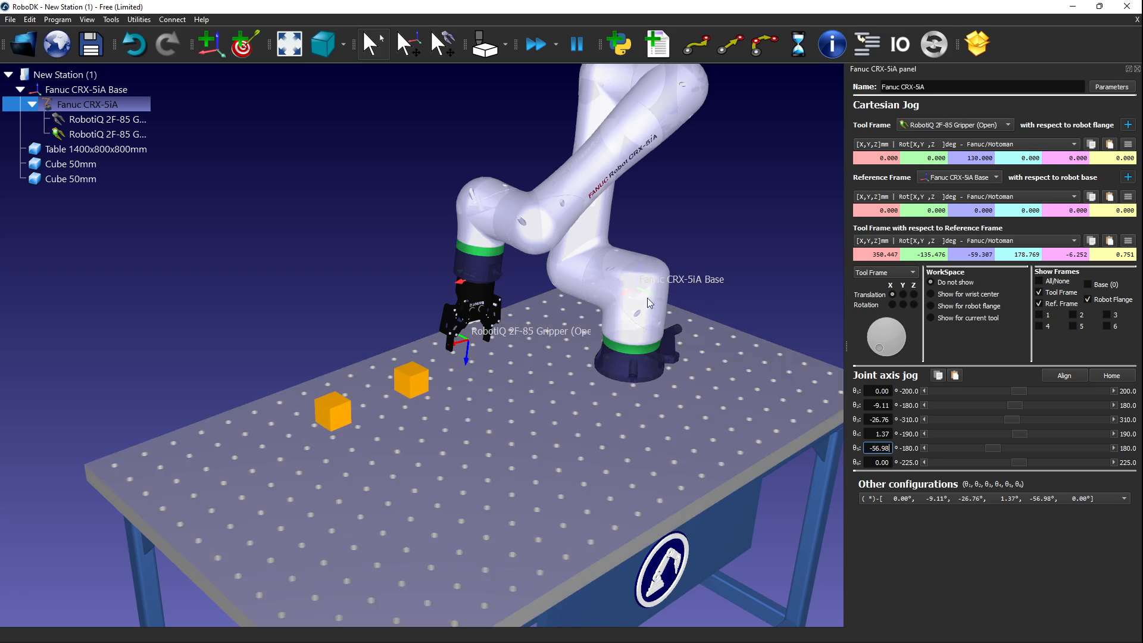
Display the robot's workspace for the current tool, examine its reach around the table, then hide the workspace.
click(387, 214)
scroll(413, 238, down, 3)
scroll(425, 242, up, 3)
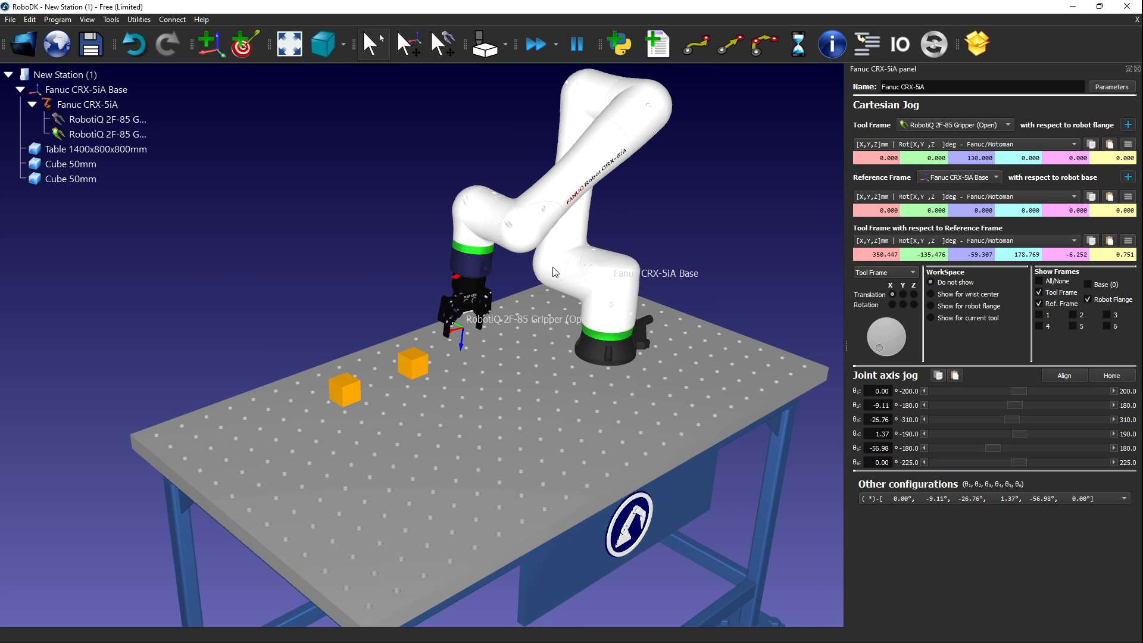
click(931, 317)
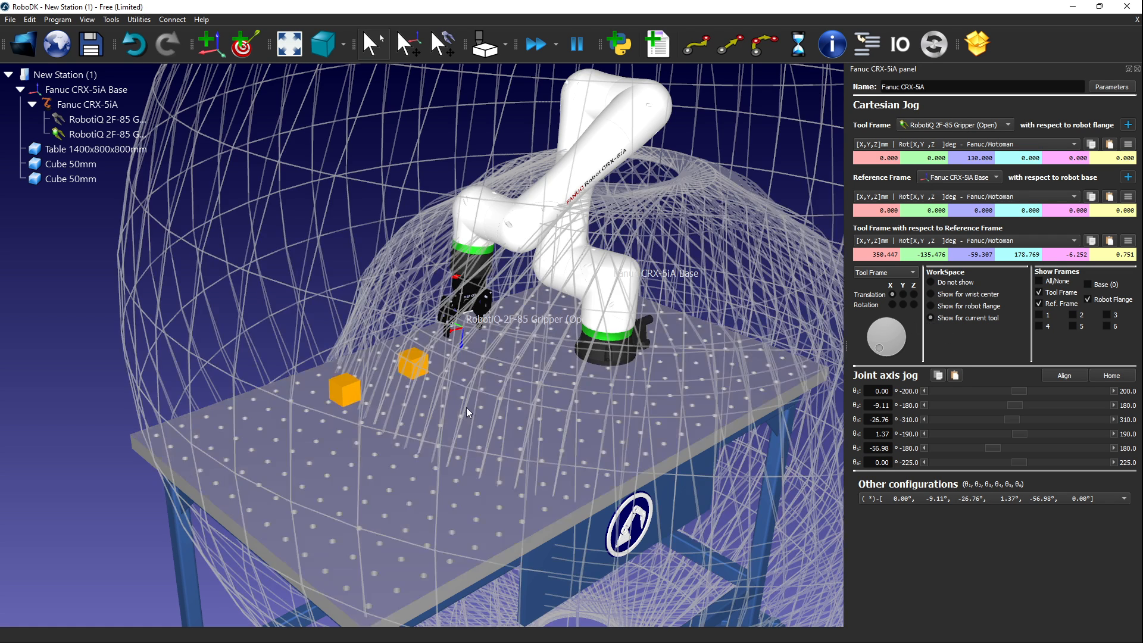
drag(467, 400, 849, 318)
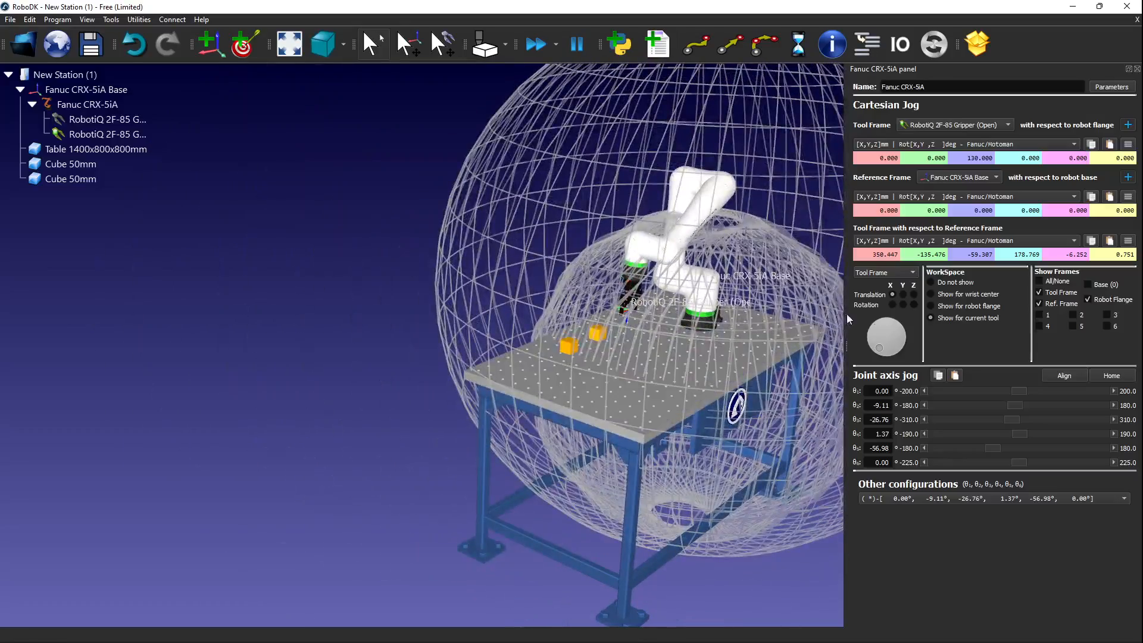
click(930, 282)
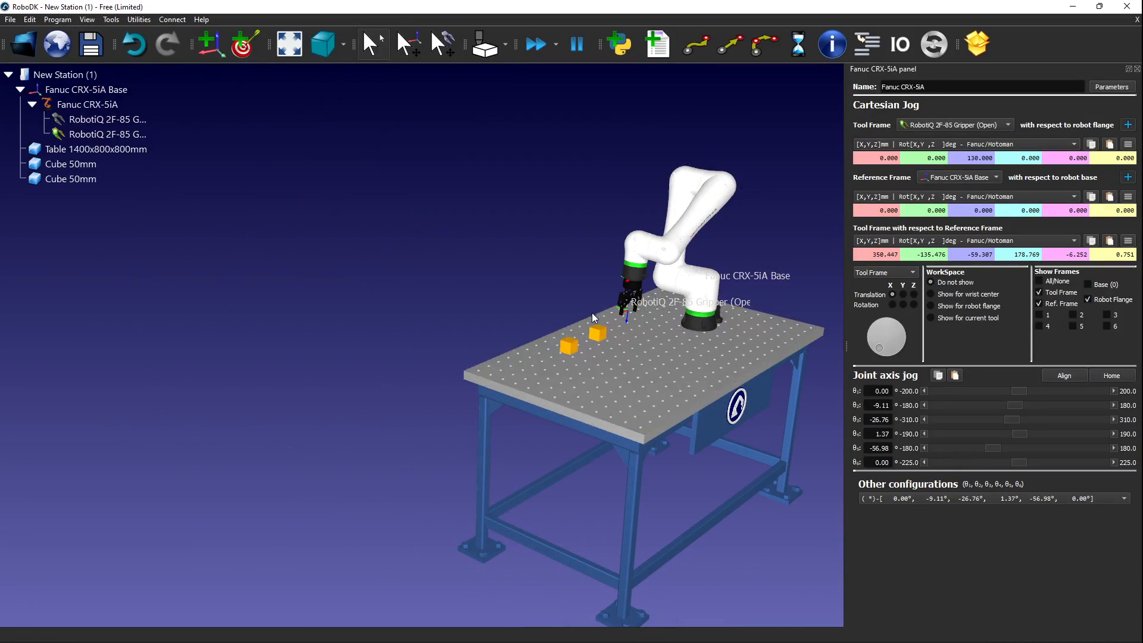
Try posing the robot with joint 2 at 0° and joint 3 at -25°, then at -45°.
scroll(663, 358, down, 3)
drag(664, 358, 413, 388)
scroll(503, 303, up, 5)
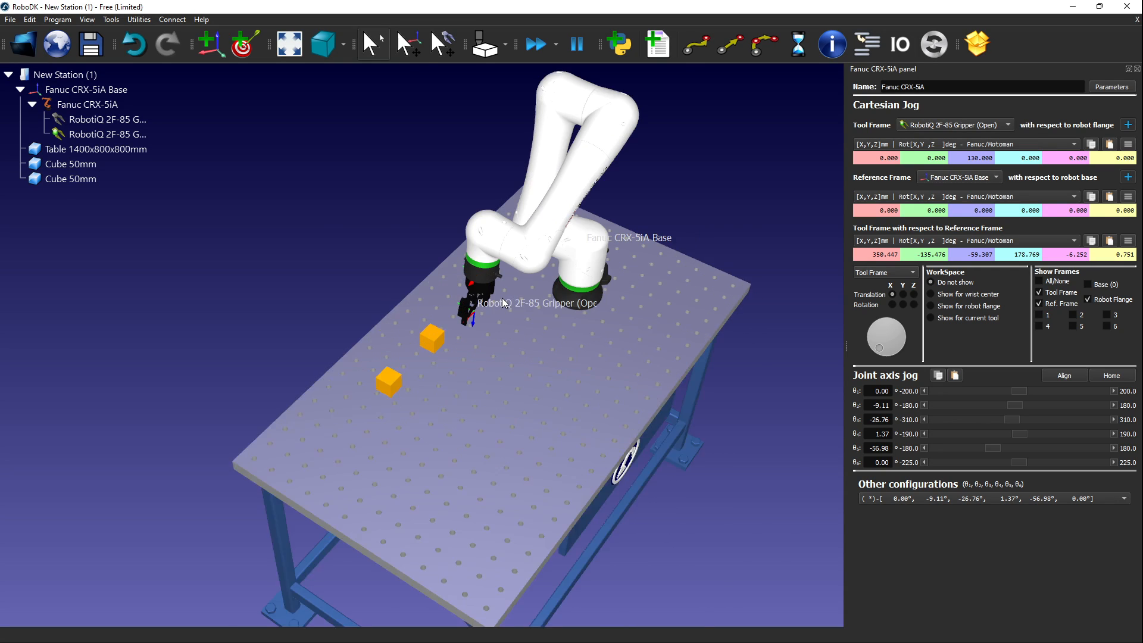
scroll(503, 302, down, 3)
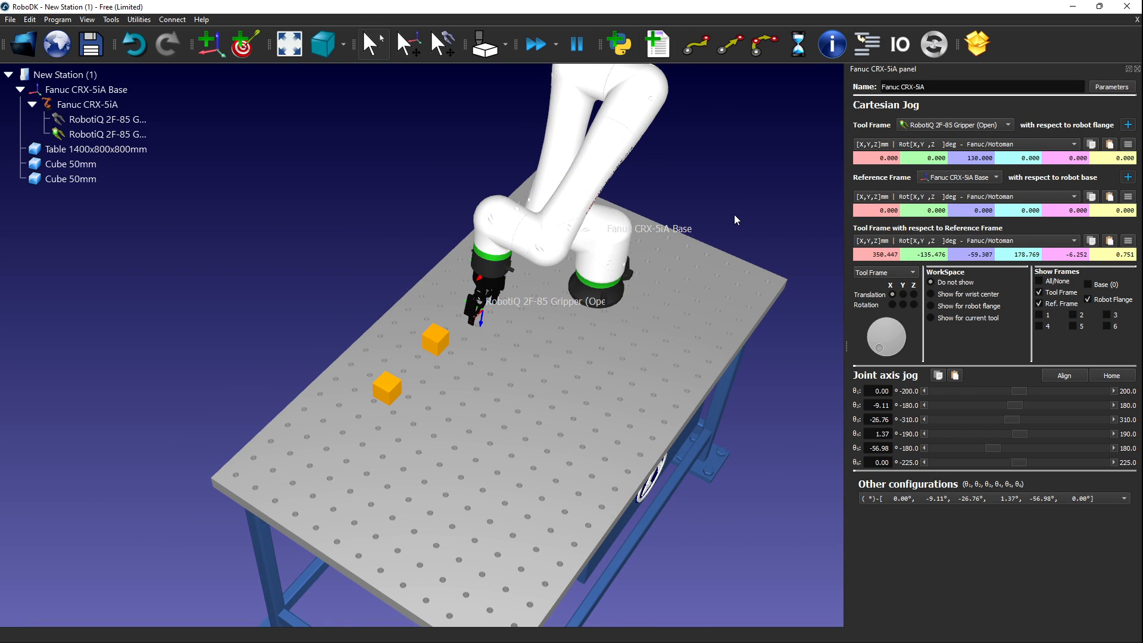
mouse_move(618, 378)
mouse_down()
mouse_move(520, 329)
mouse_move(449, 270)
mouse_move(433, 291)
mouse_up()
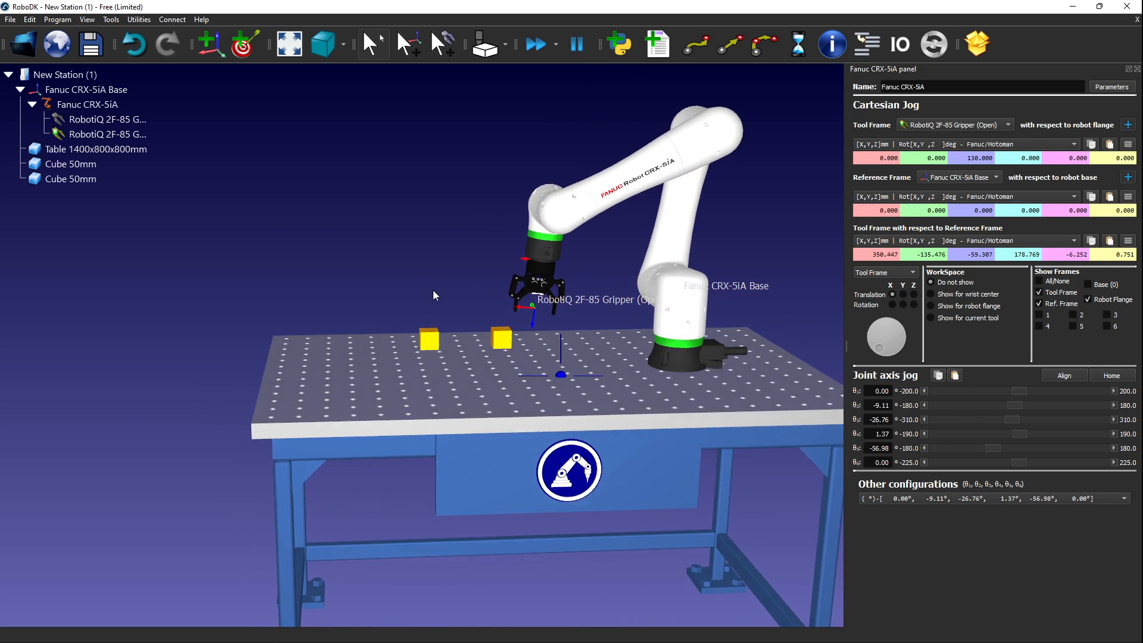
double_click(889, 407)
text(0)
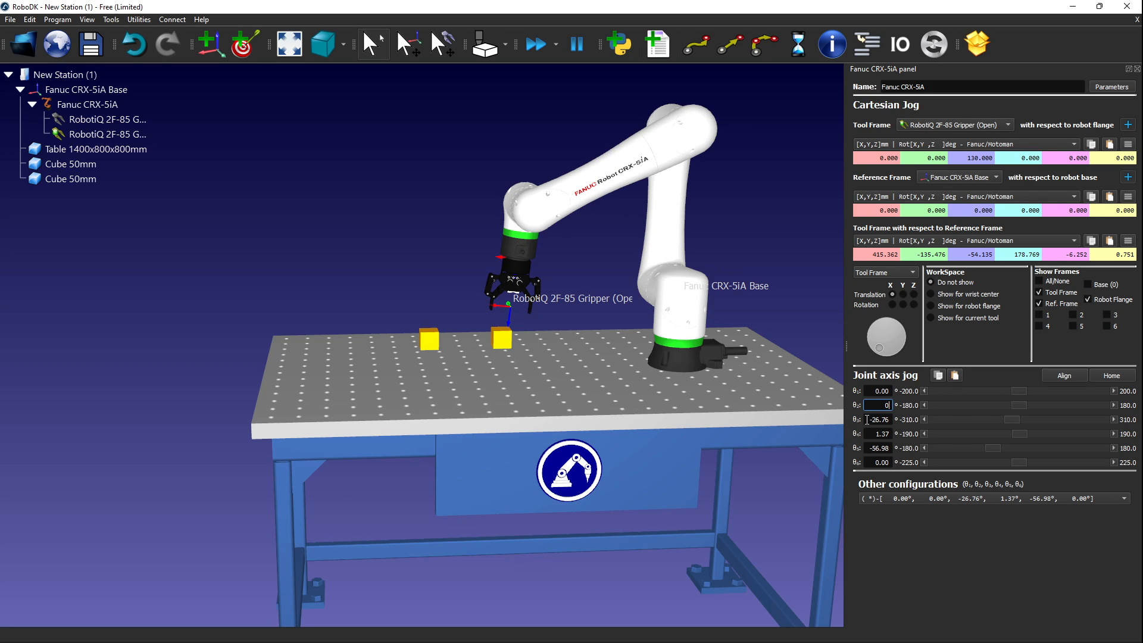
double_click(868, 419)
text(-25)
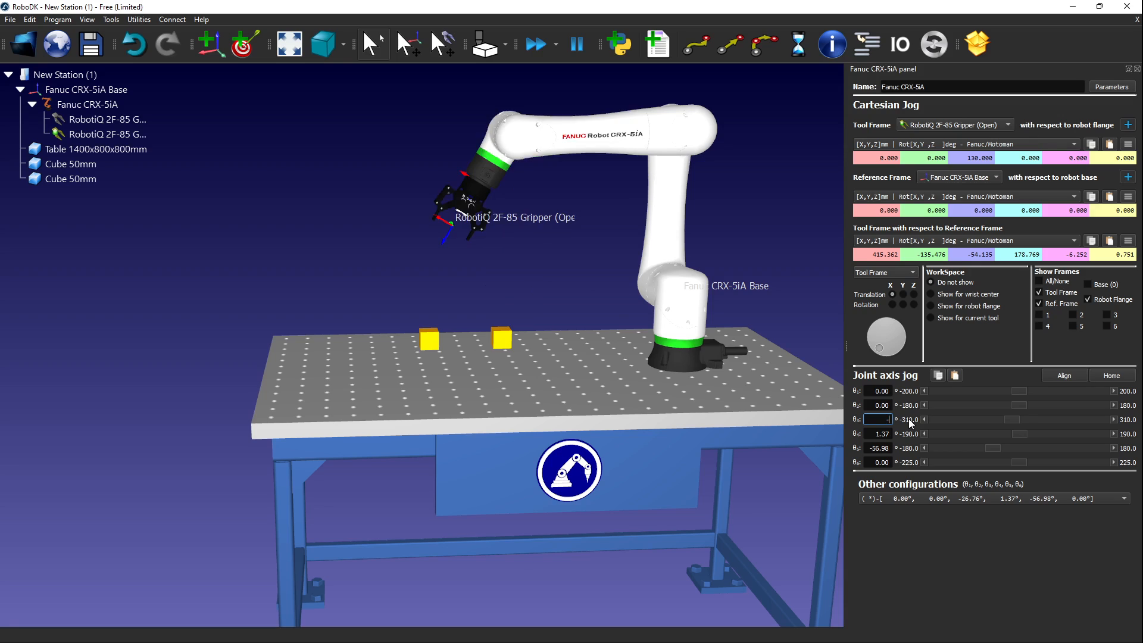
key(Return)
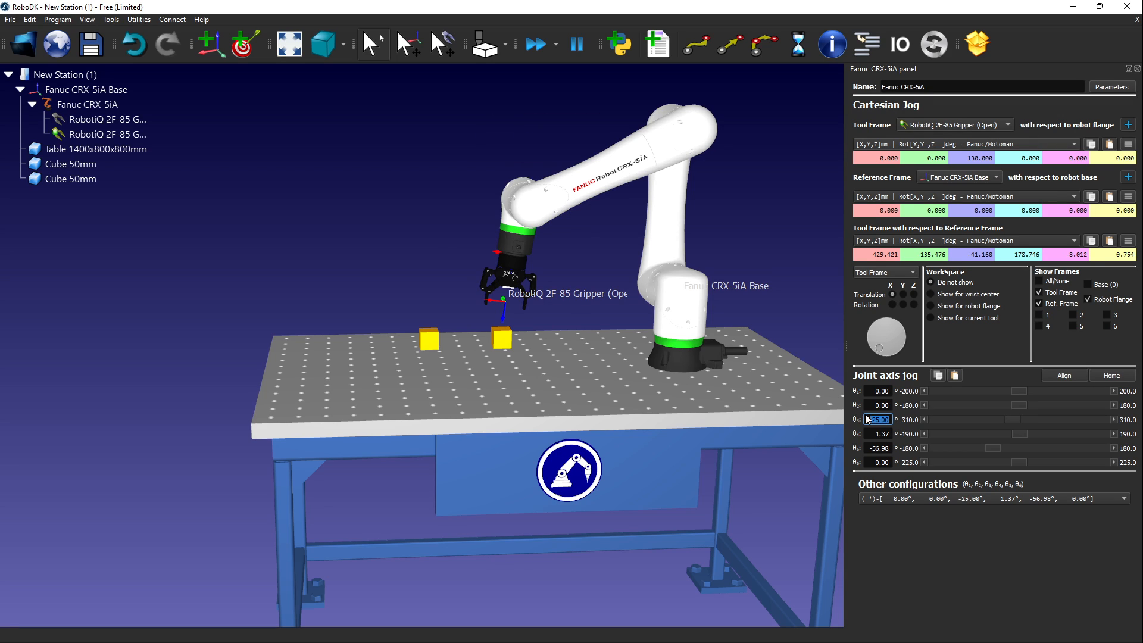
text(-45)
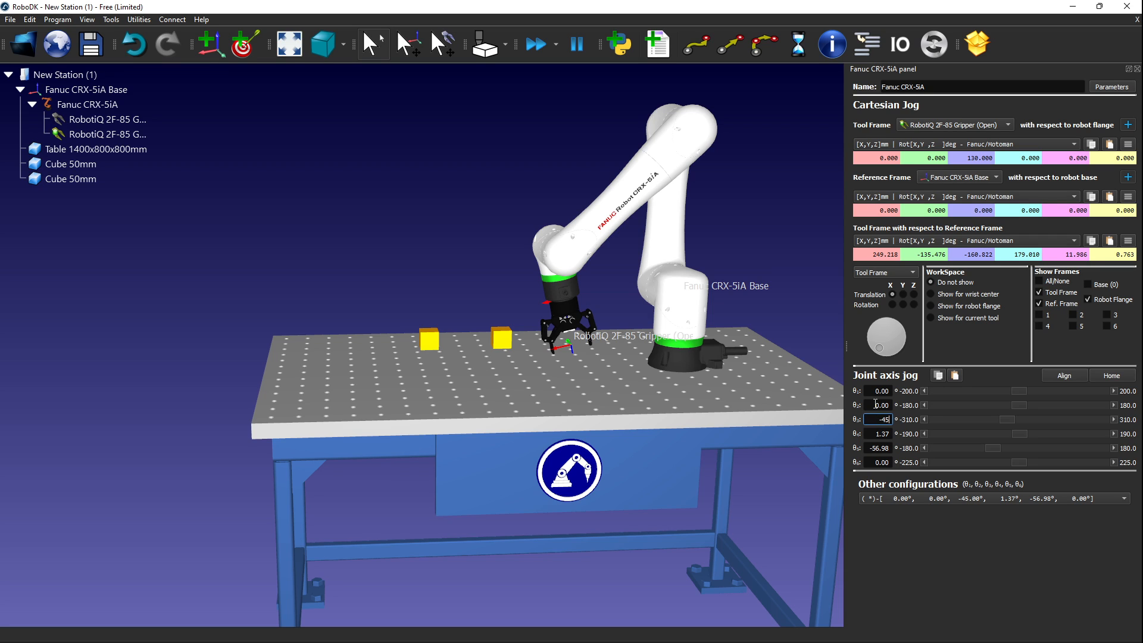
Set joints 2 and 3 to -25° each and joint 4 to 0°.
double_click(875, 404)
text(-25)
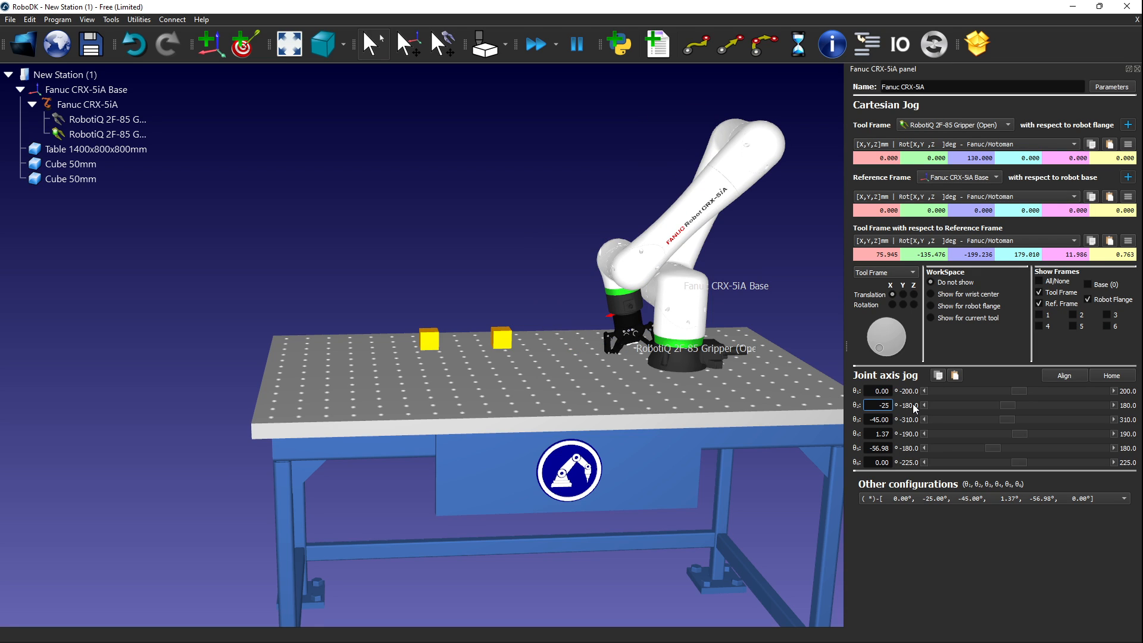
key(Tab)
text(-25)
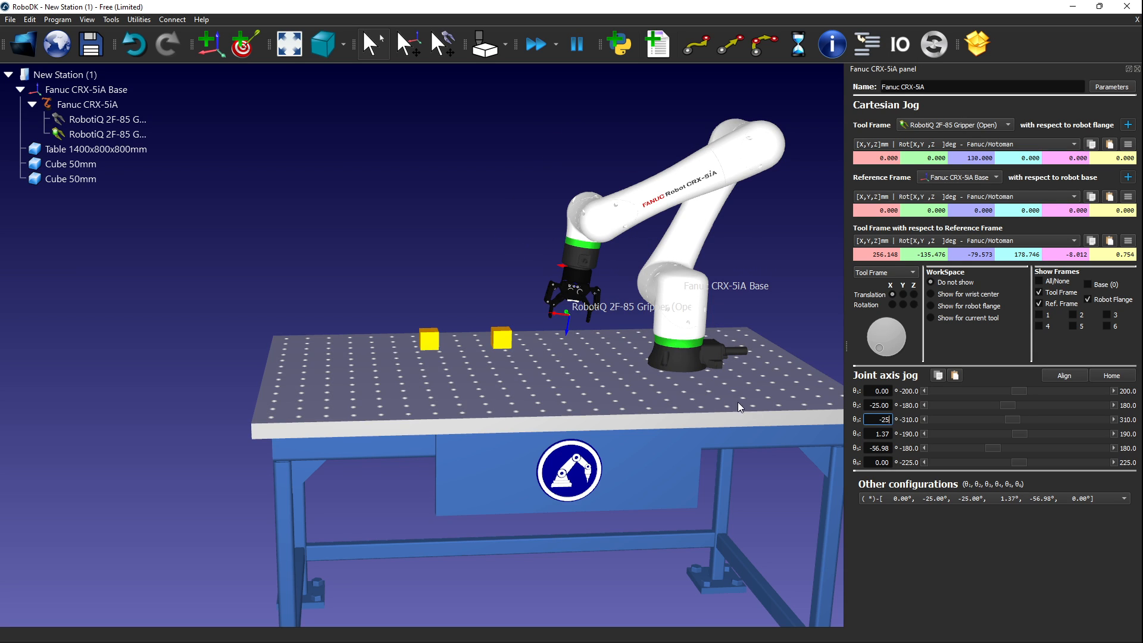
key(Tab)
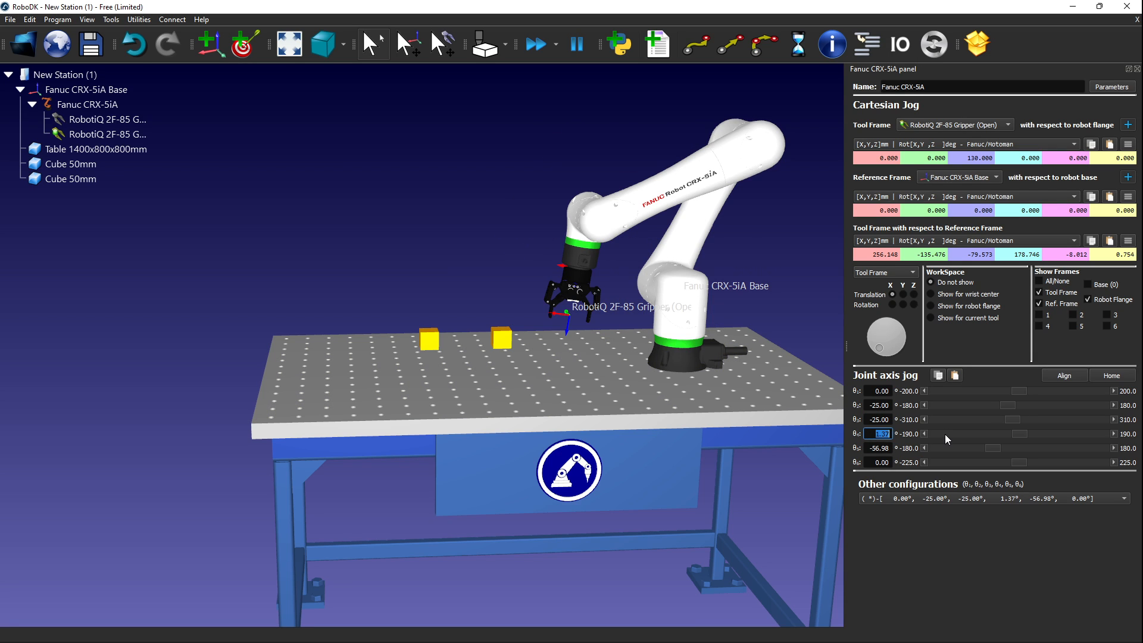
text(0)
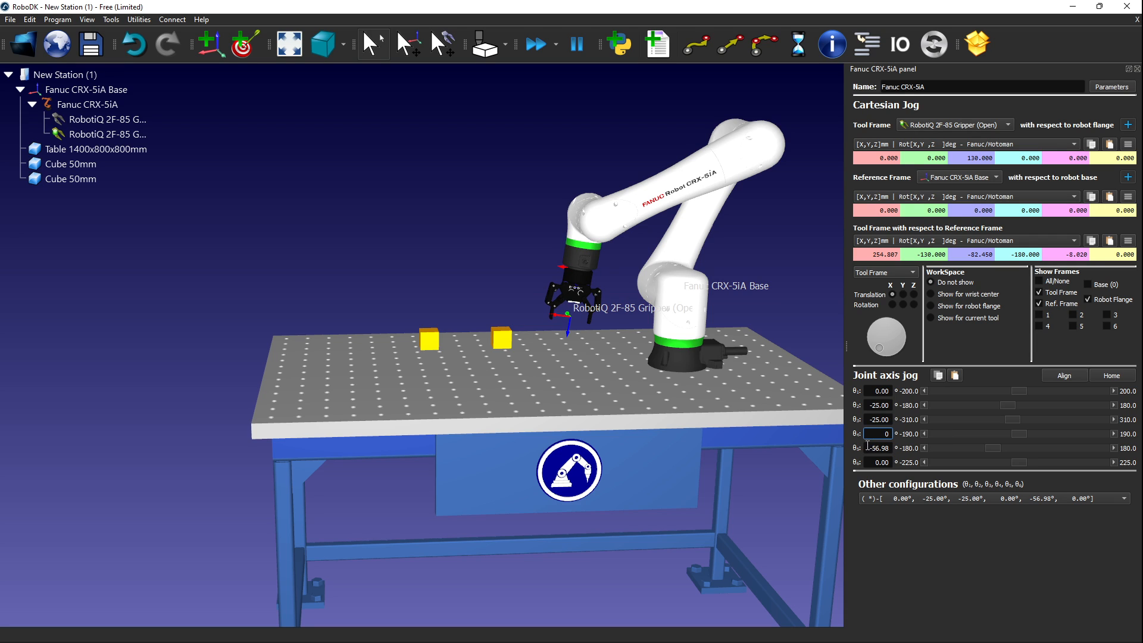
Try joint 5 at -90°, set it to -65° instead, and set joint 6 to 90°.
key(Tab)
text(-90)
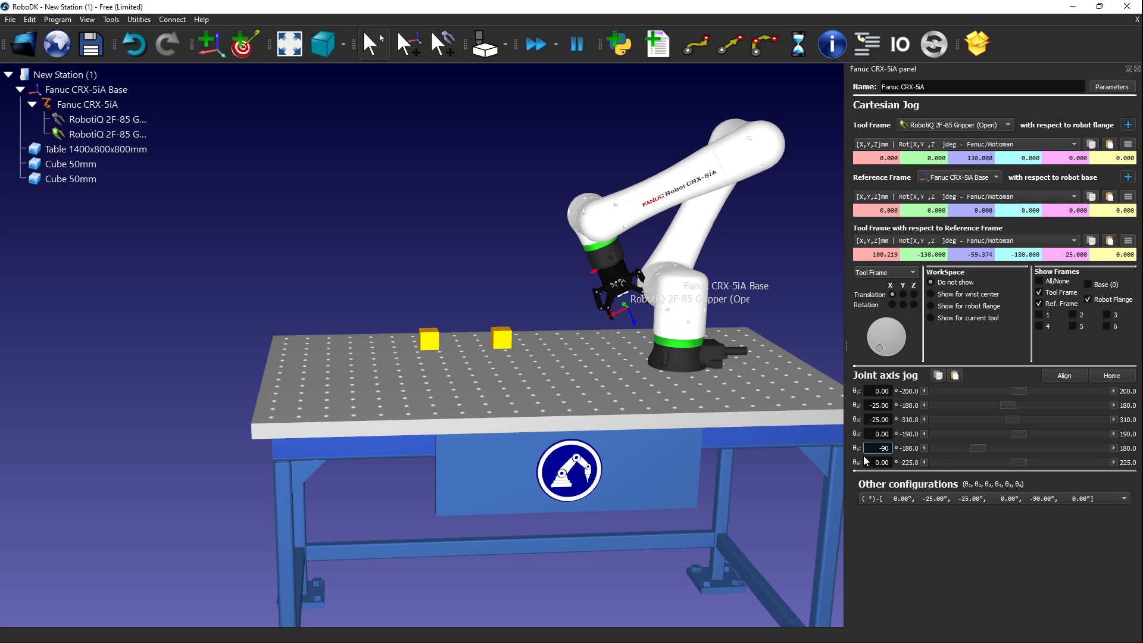
key(BackSpace)
key(BackSpace)
key(BackSpace)
text(-65)
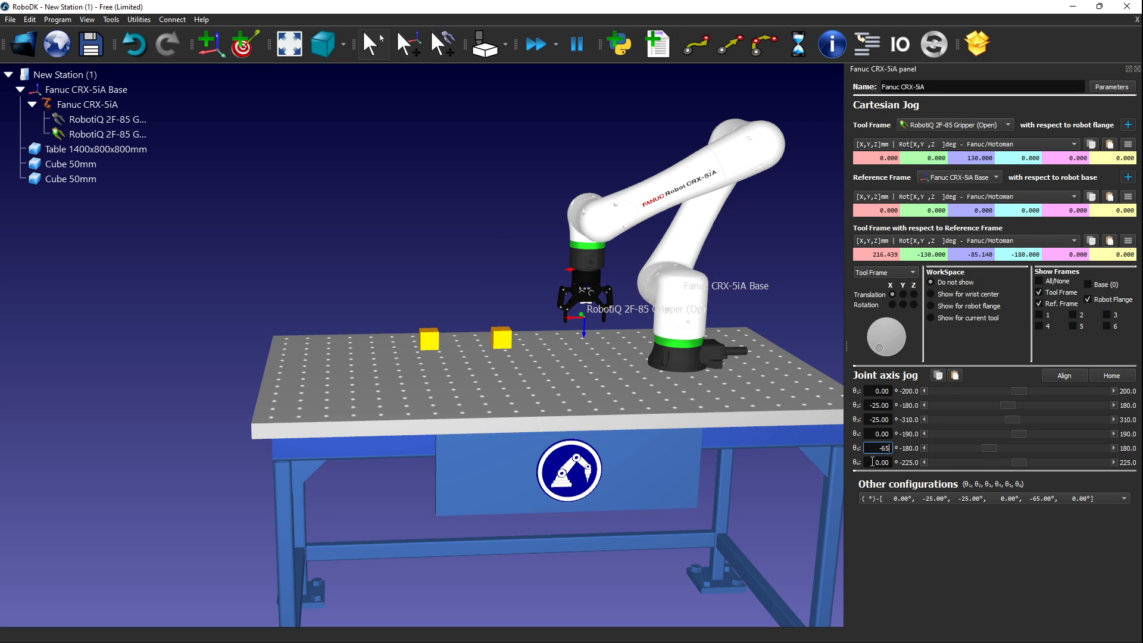
drag(872, 462, 955, 461)
text(90)
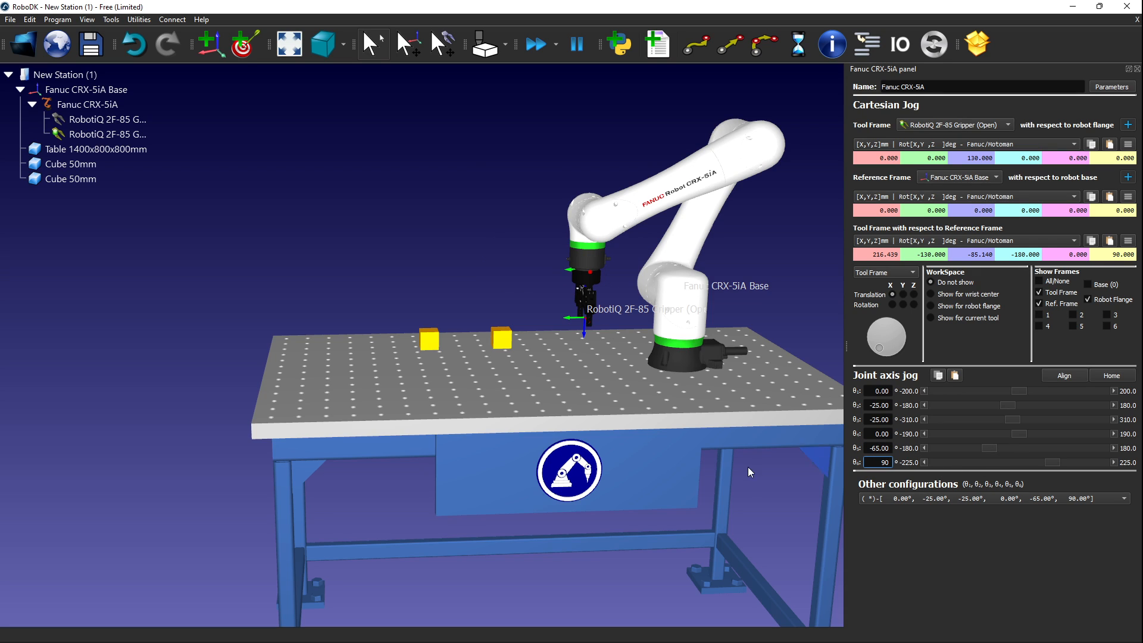
Examine the rotated gripper, its tool frame axes and the robot's pose relative to the two cubes from several sides.
drag(469, 381, 571, 363)
scroll(468, 255, up, 5)
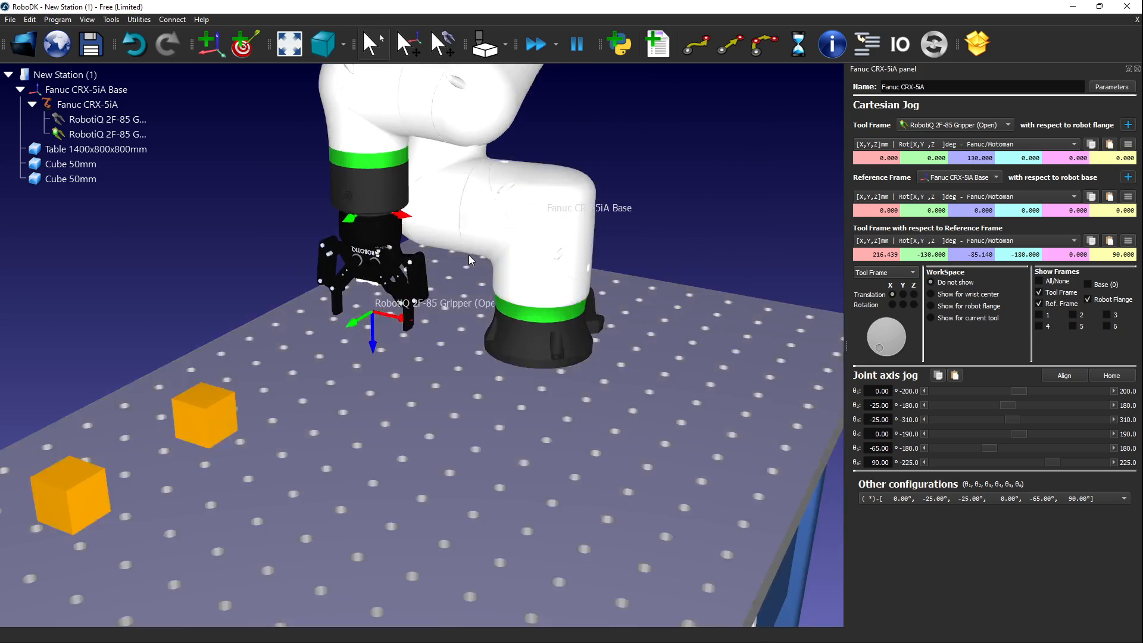
scroll(469, 255, up, 5)
scroll(466, 312, down, 8)
scroll(446, 325, up, 4)
right_drag(415, 353, 331, 367)
scroll(331, 367, down, 6)
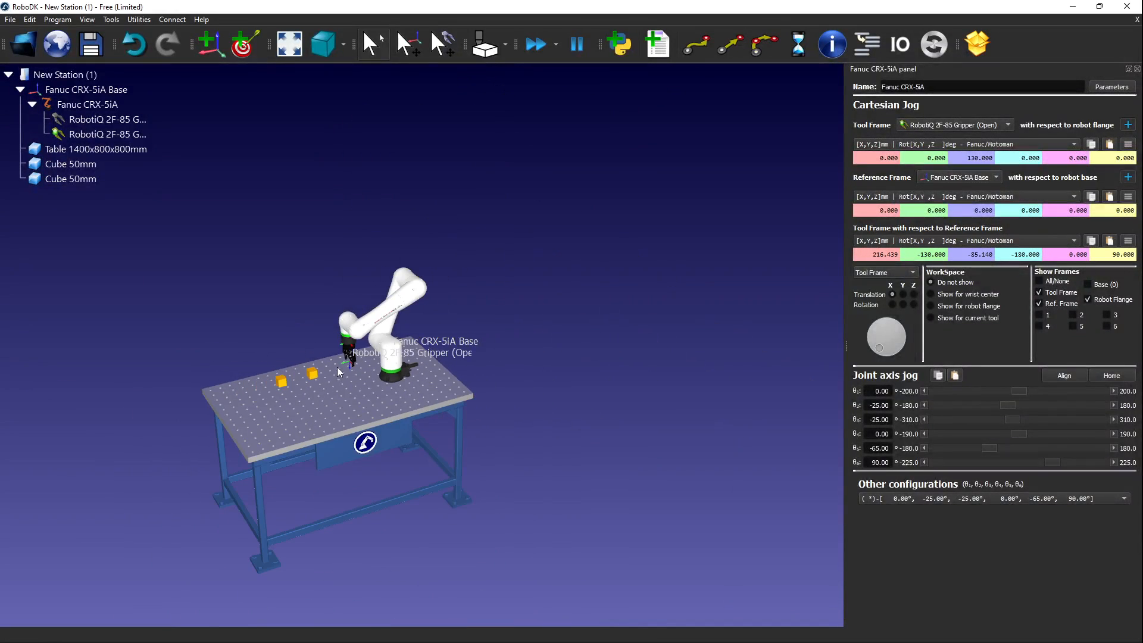
scroll(337, 366, up, 5)
scroll(358, 355, down, 4)
scroll(383, 398, up, 3)
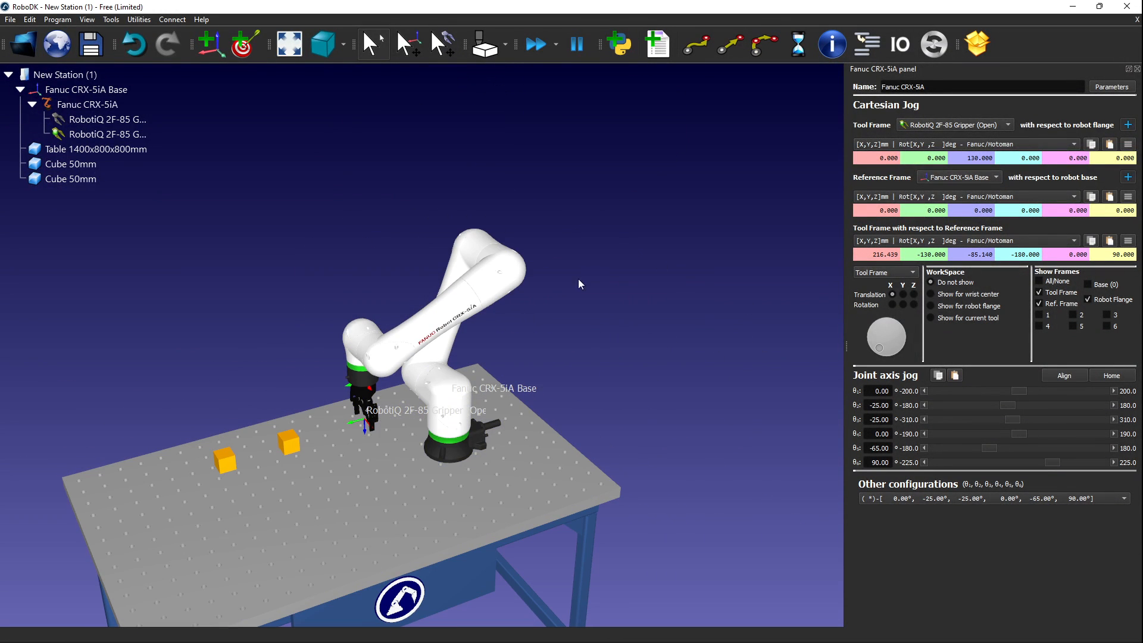
mouse_move(599, 390)
right_down()
mouse_move(641, 338)
mouse_move(619, 383)
right_up()
middle_drag(355, 489, 529, 348)
mouse_move(430, 420)
right_down()
mouse_move(511, 420)
mouse_move(426, 442)
right_up()
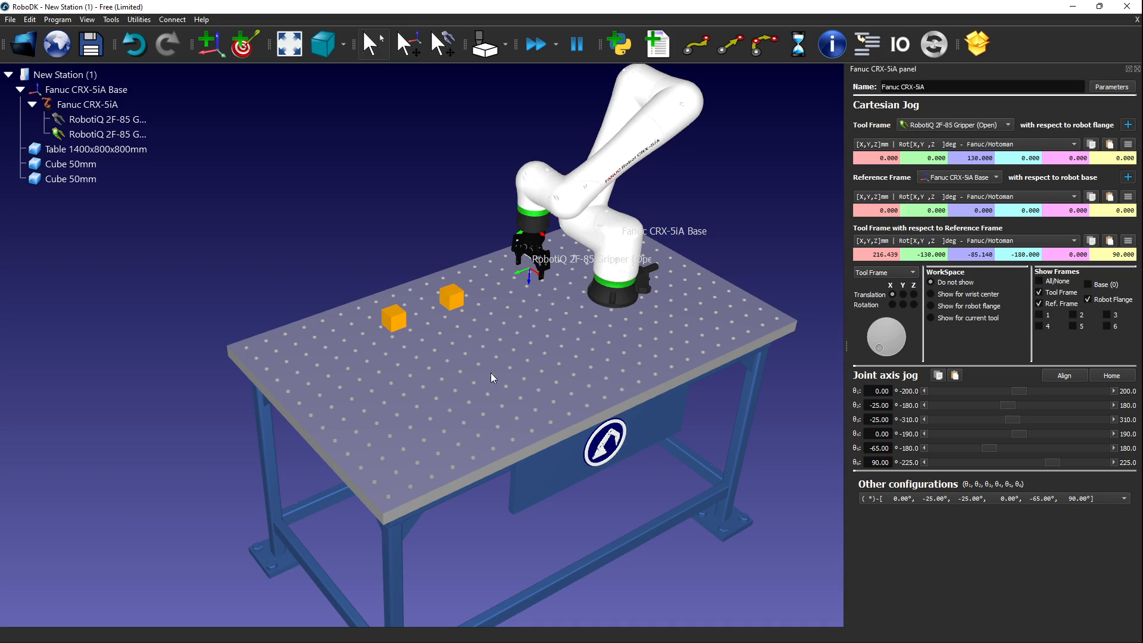
middle_drag(493, 359, 510, 404)
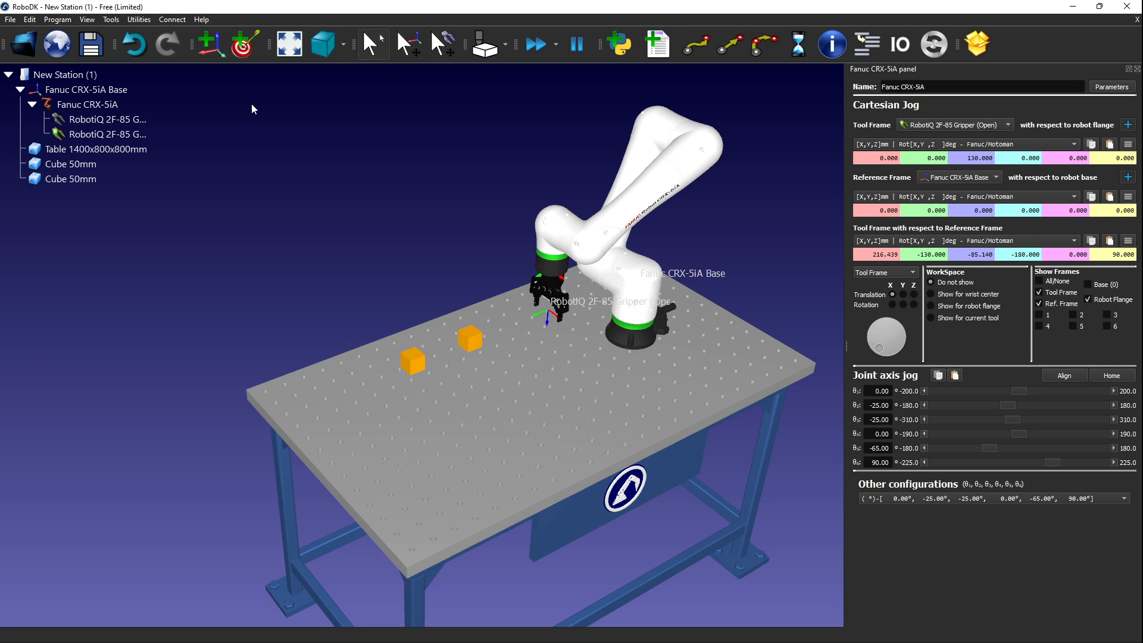
Teach a target at the robot's current pose and rename it Home_Position.
click(242, 44)
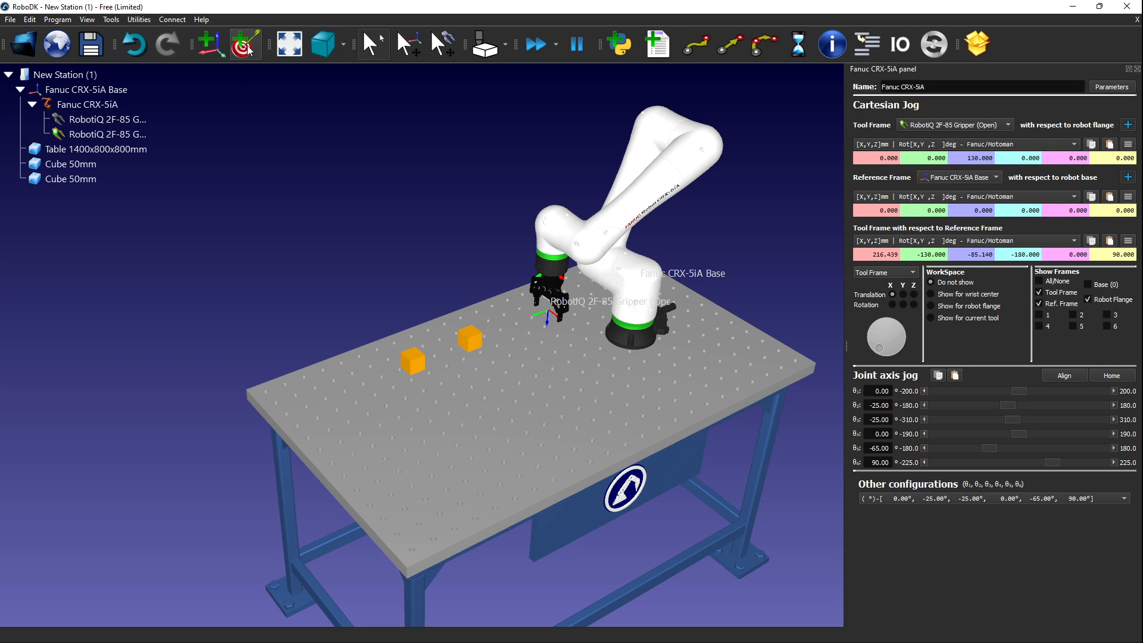
click(220, 183)
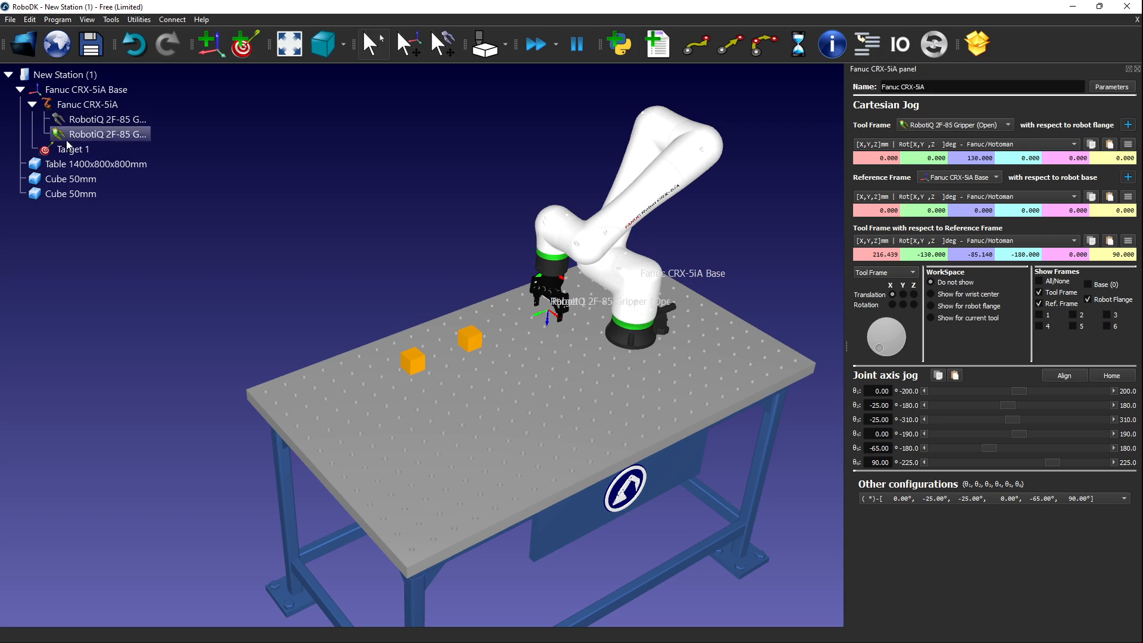
click(91, 148)
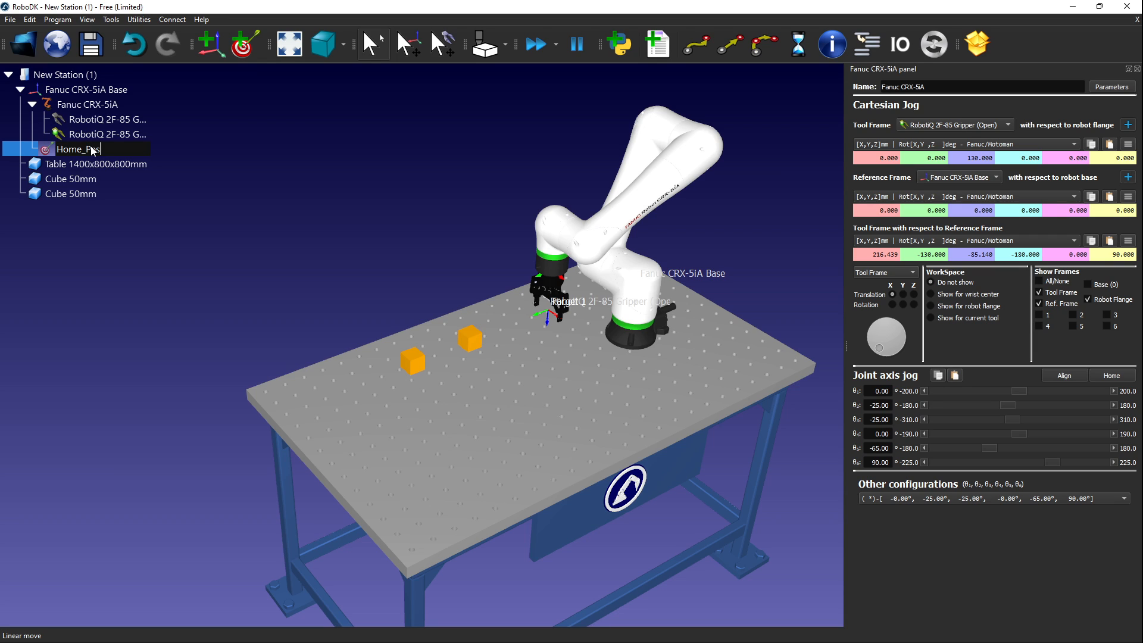
text(Position)
key(Return)
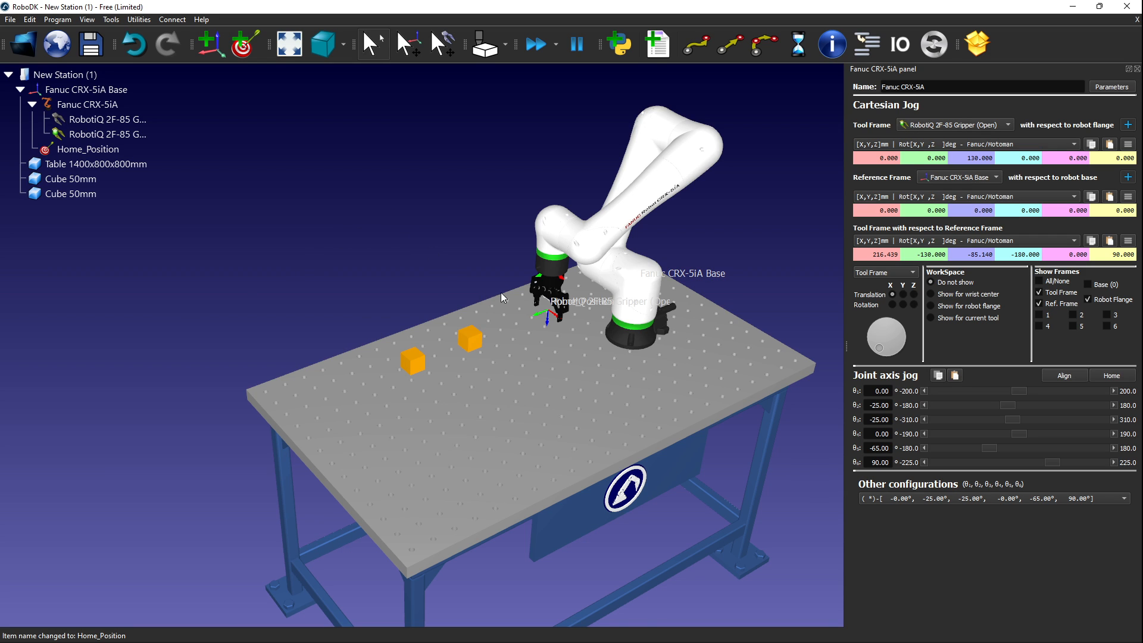
Inspect the Home_Position target's frame at the gripper tip, then hide the target in the 3D view.
scroll(501, 292, up, 5)
scroll(501, 292, down, 3)
click(107, 151)
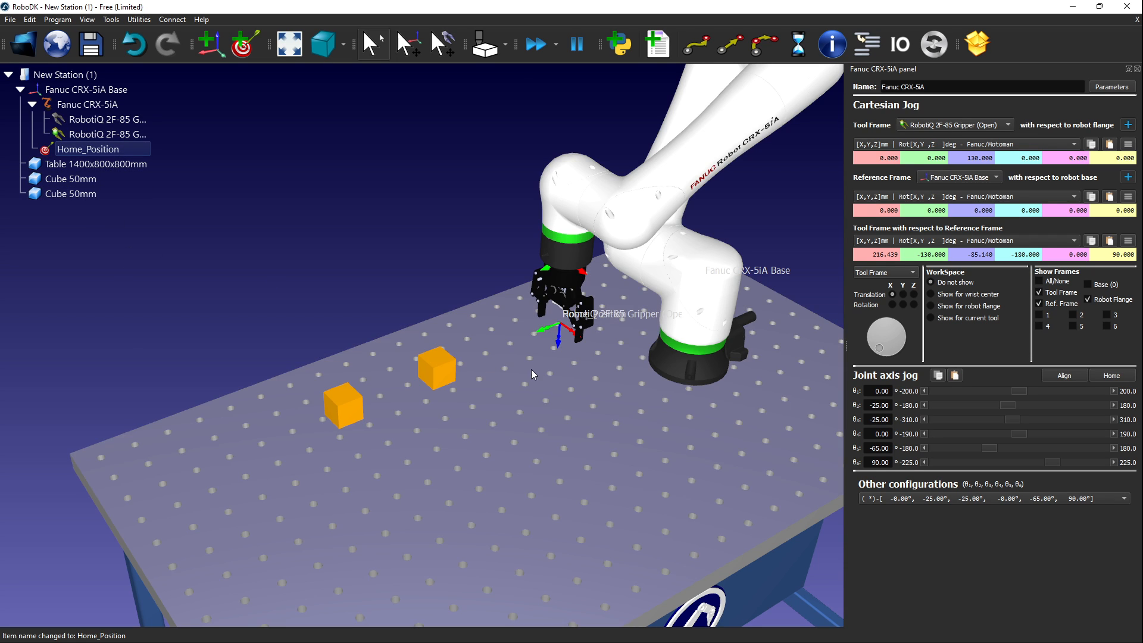
scroll(545, 334, up, 5)
scroll(545, 334, up, 3)
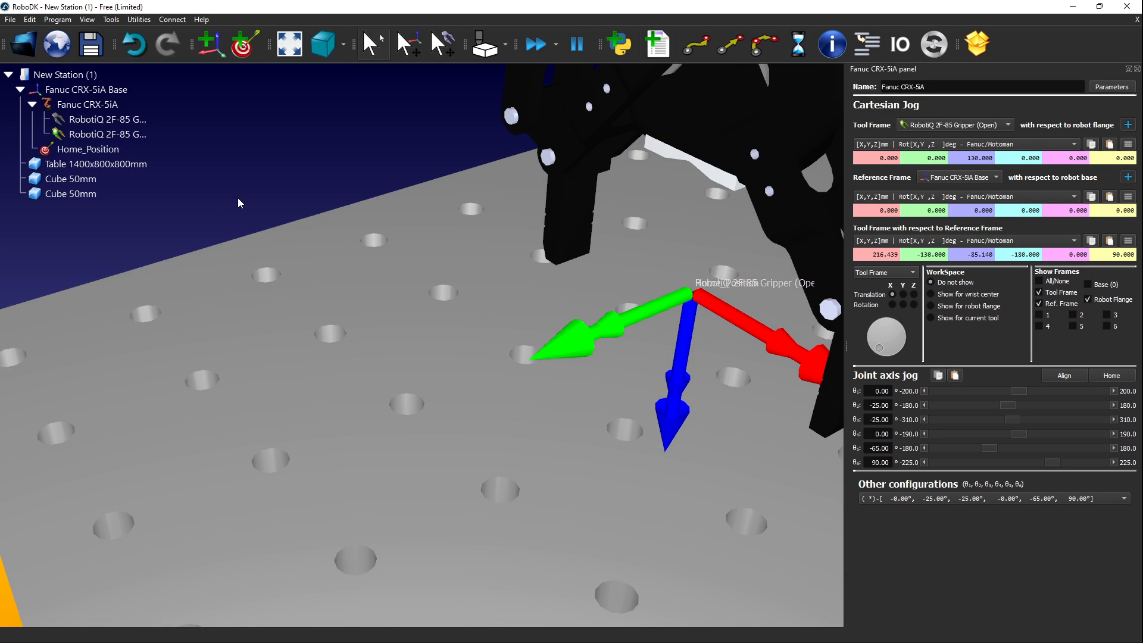
right_click(76, 153)
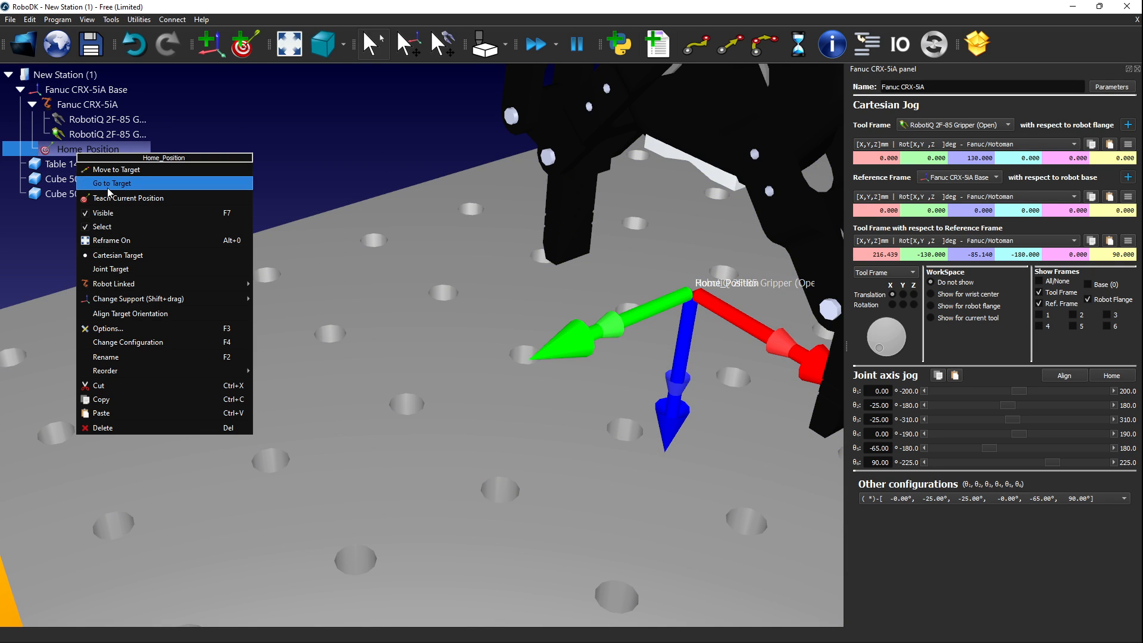
click(119, 215)
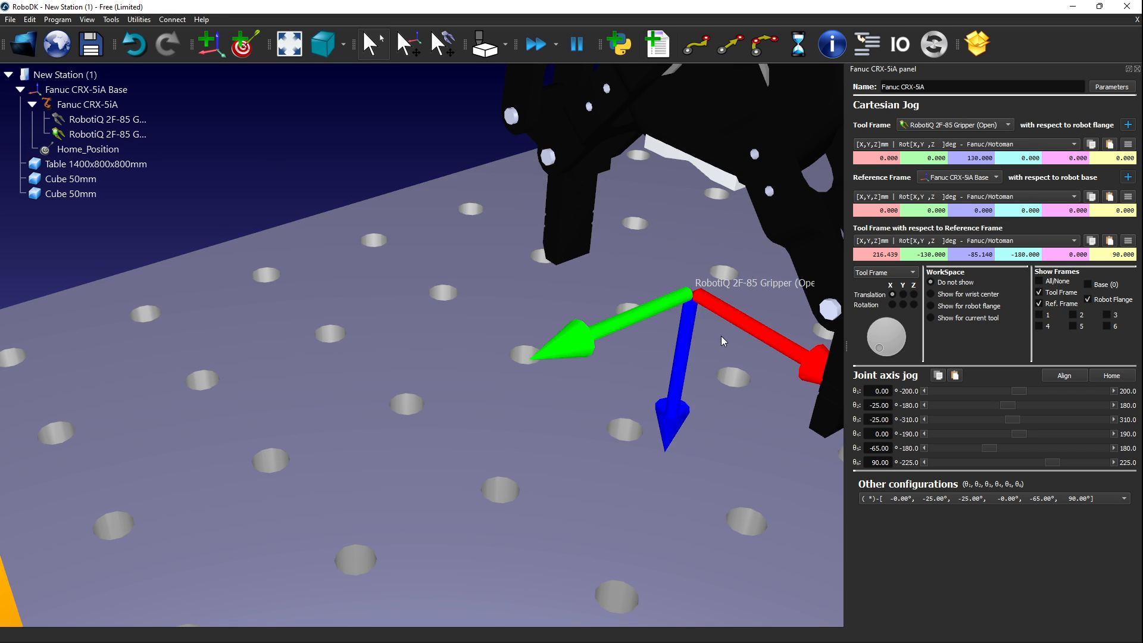
scroll(654, 334, down, 10)
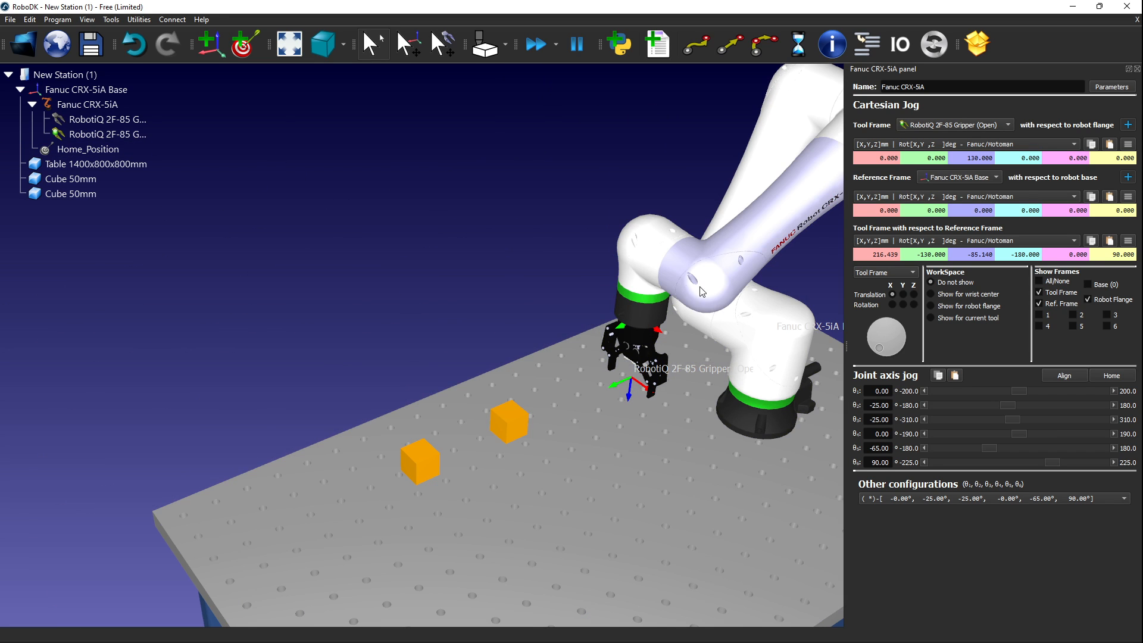
Move the gripper freehand in the 3D view to about X 216, Y -611, Z -111 mm relative to the robot base.
middle_drag(565, 314, 447, 330)
right_drag(447, 330, 422, 260)
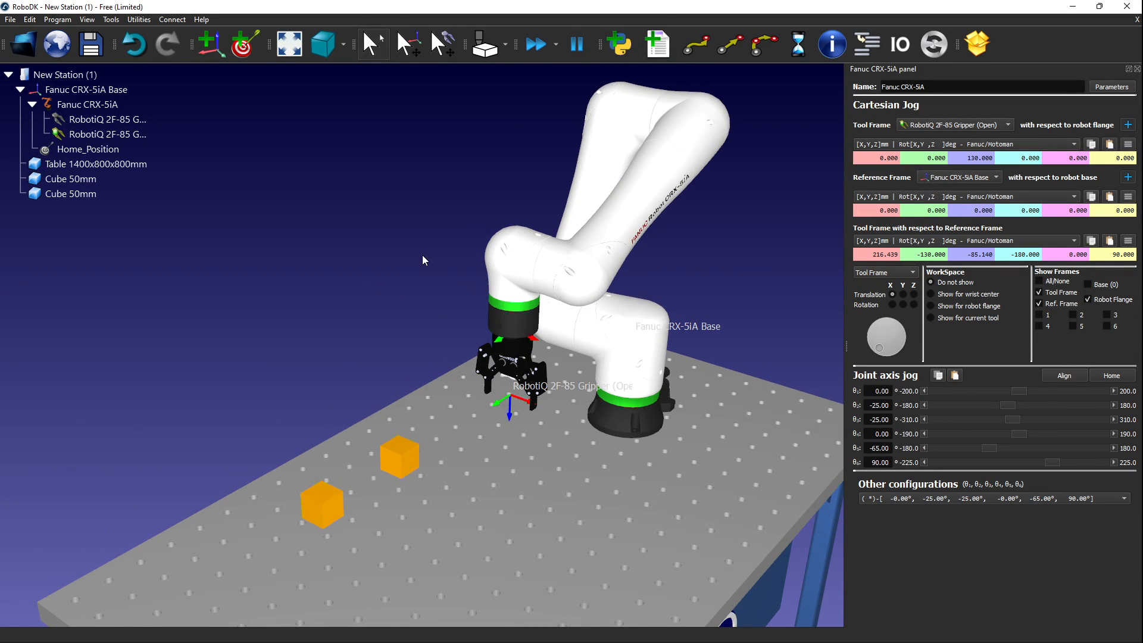
scroll(408, 302, up, 3)
key(alt)
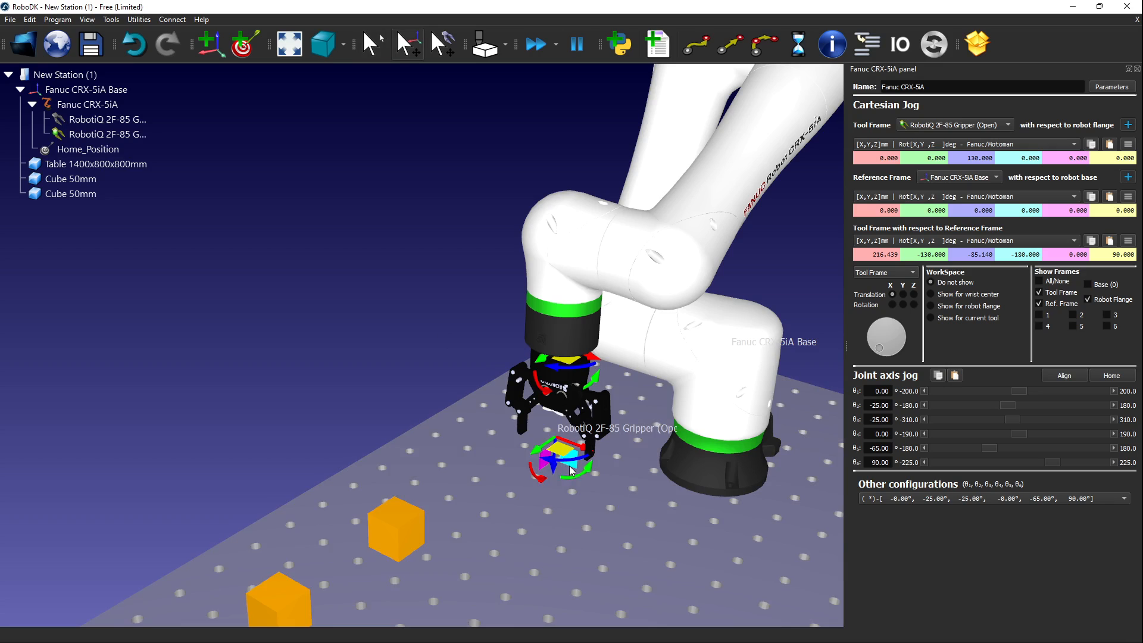
drag(570, 470, 312, 379)
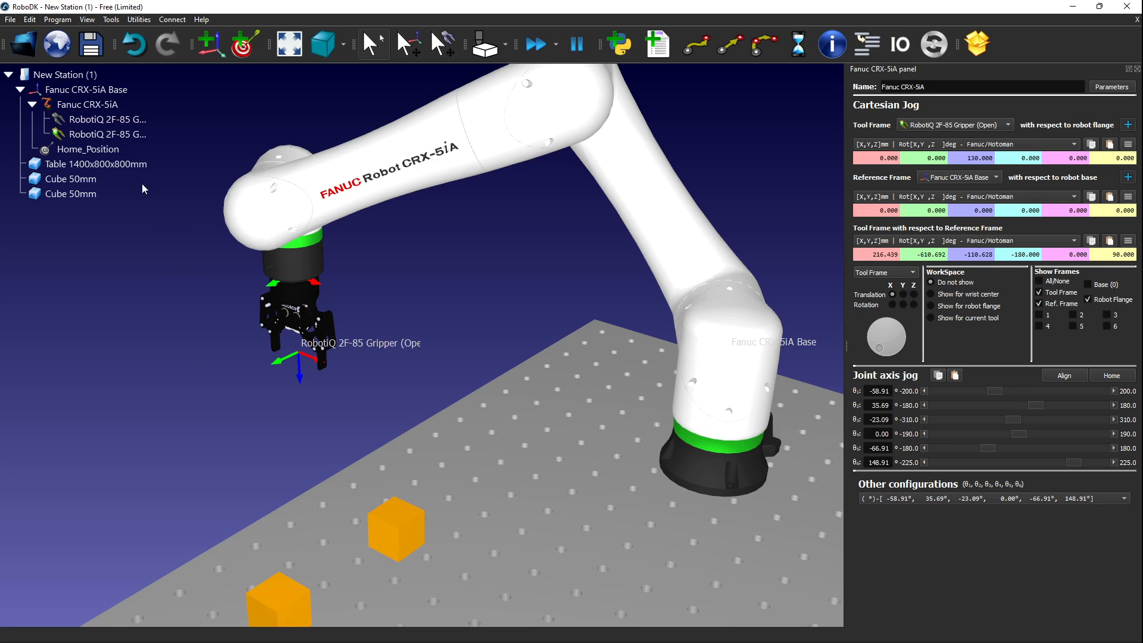
Move the robot to the Home_Position target and jog the gripper freehand to about X 216, Y -479, Z -8 mm.
double_click(86, 150)
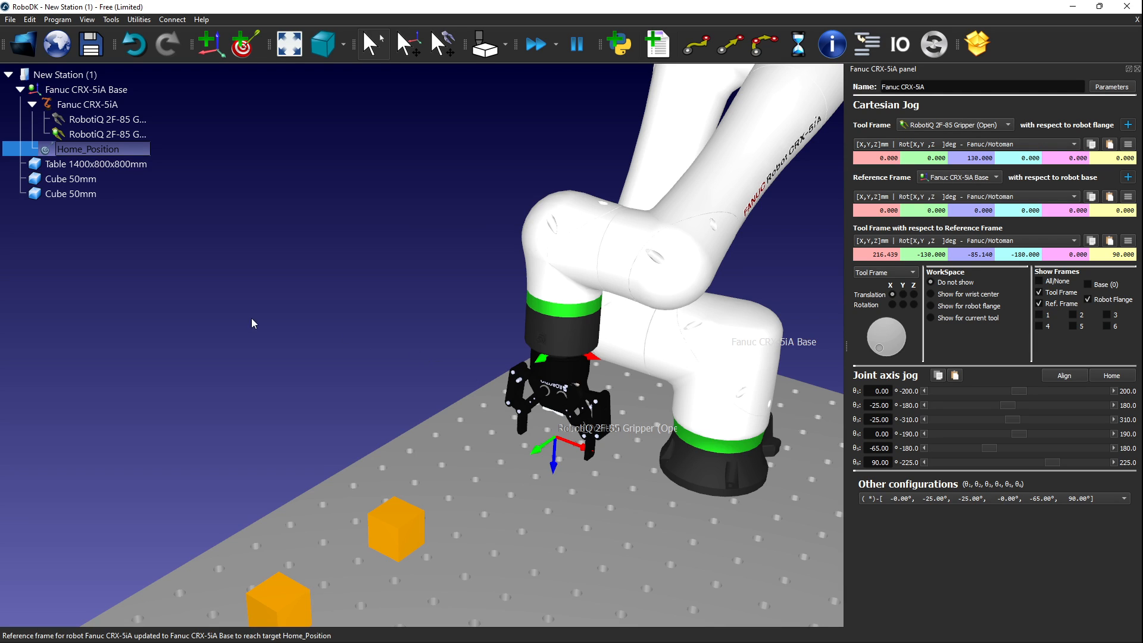
click(187, 331)
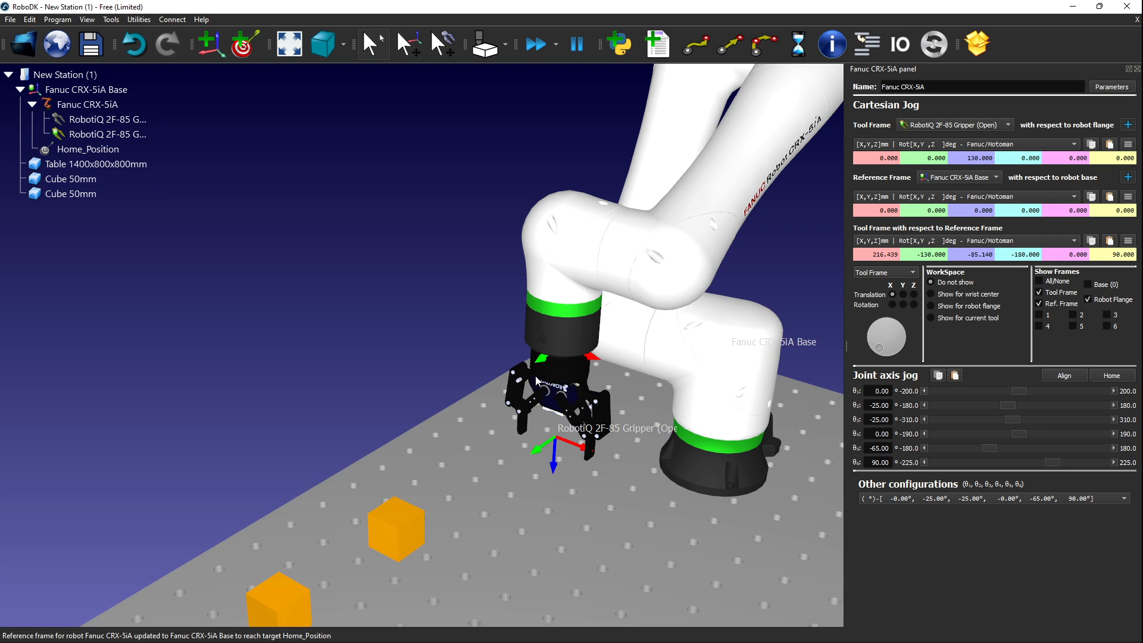
key(alt)
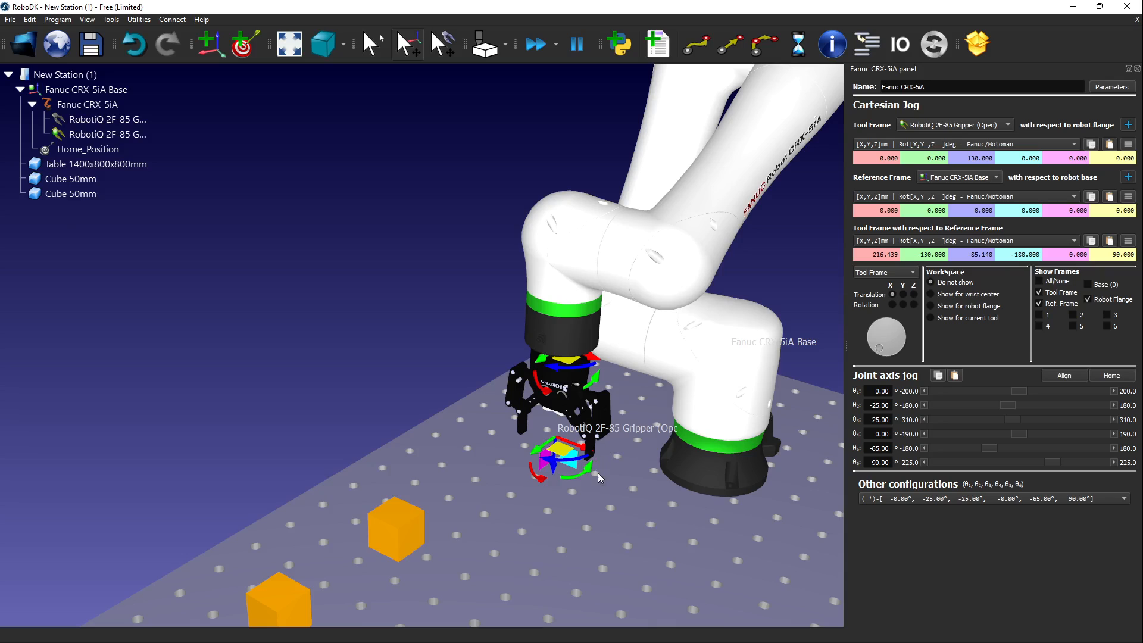
alt+drag(573, 469, 381, 355)
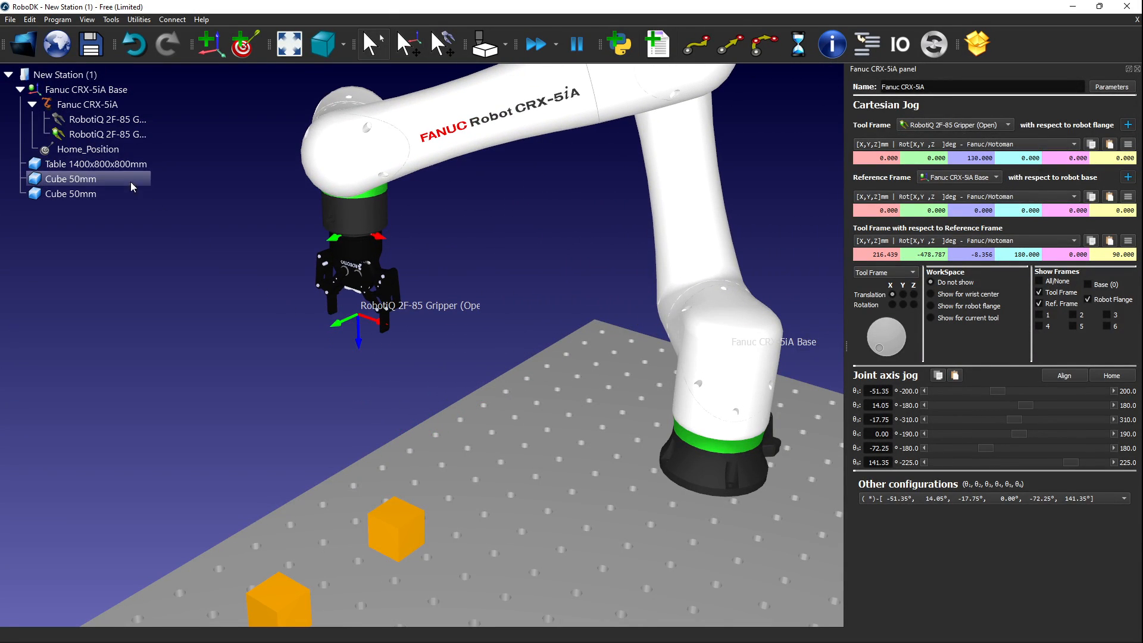
Return the robot to the Home_Position target.
double_click(95, 149)
scroll(648, 372, down, 7)
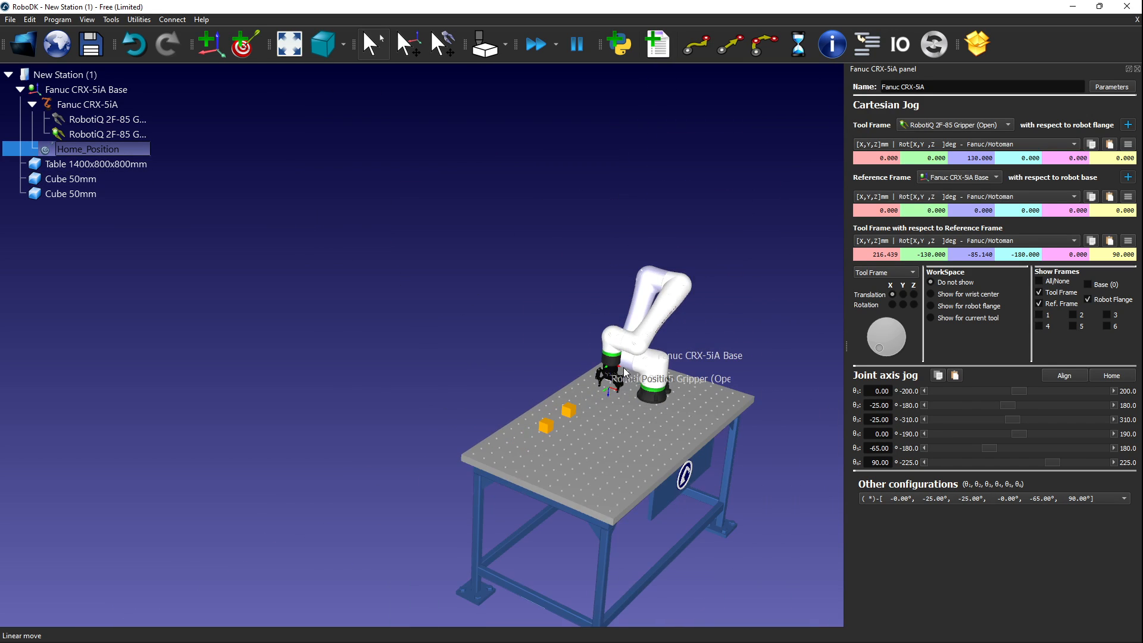
scroll(655, 369, up, 1)
click(290, 289)
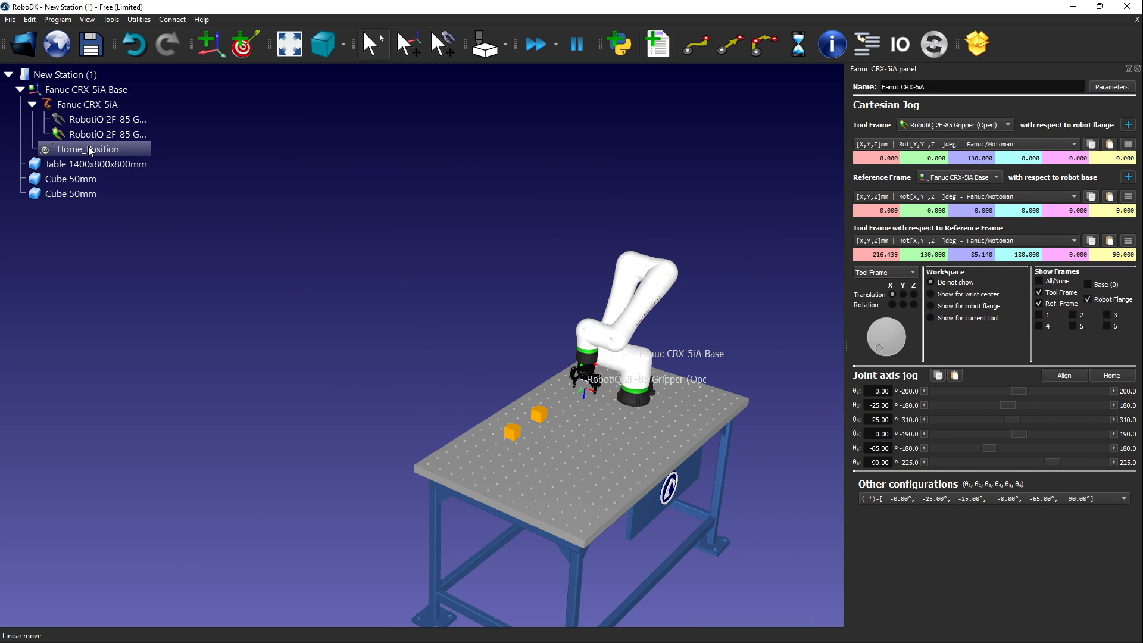
Examine the position and axis directions of the reference frame on the 50 mm cube nearer the robot.
scroll(550, 430, up, 5)
mouse_move(573, 474)
mouse_down()
mouse_move(689, 447)
mouse_move(623, 462)
mouse_move(546, 391)
mouse_move(533, 404)
mouse_up()
click(533, 402)
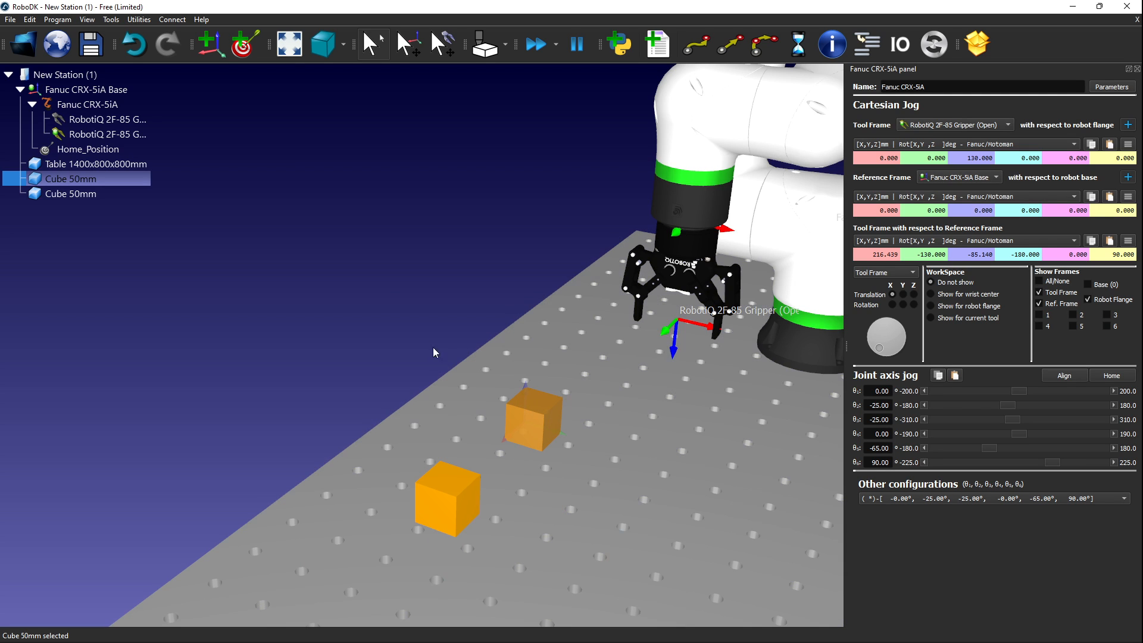
click(434, 350)
right_drag(530, 488, 523, 417)
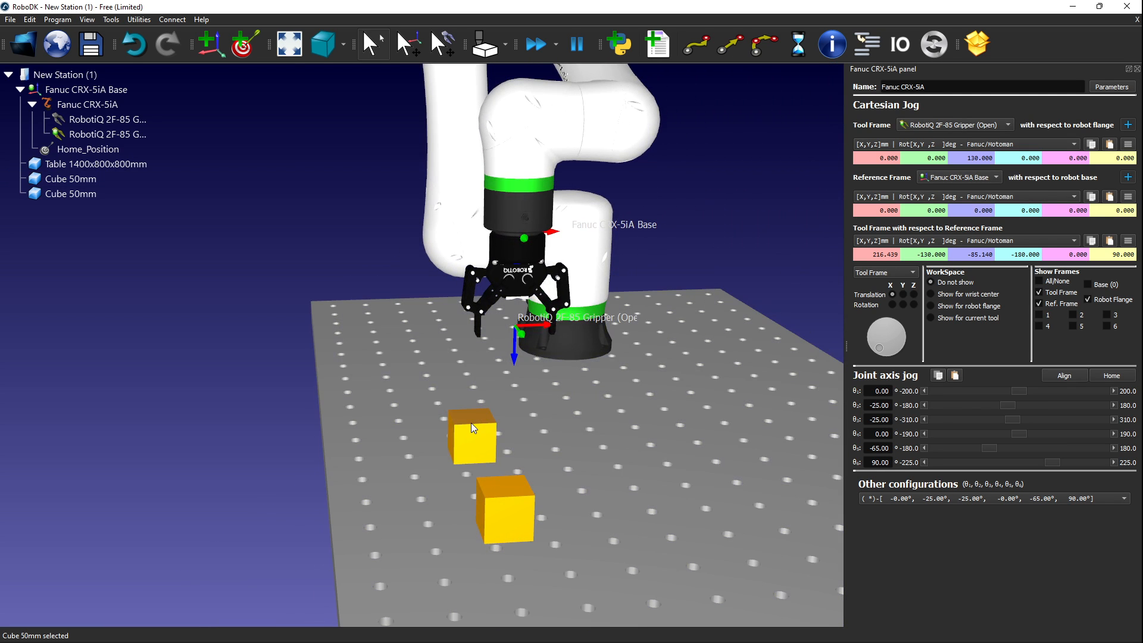
click(470, 424)
right_drag(501, 462, 596, 457)
scroll(427, 466, up, 10)
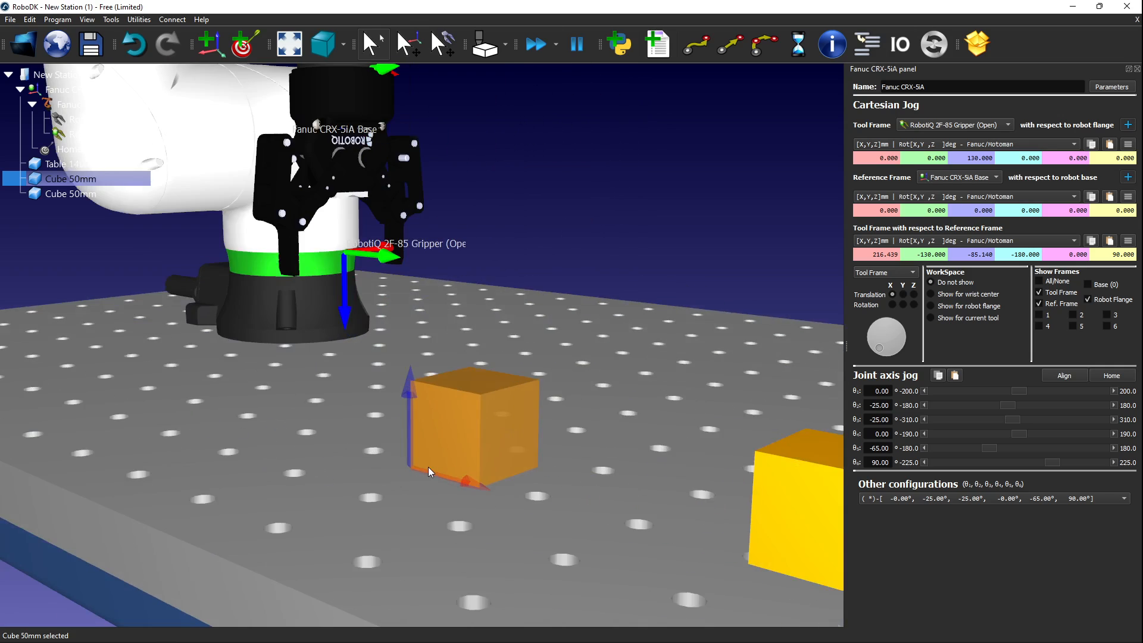
right_drag(489, 494, 447, 359)
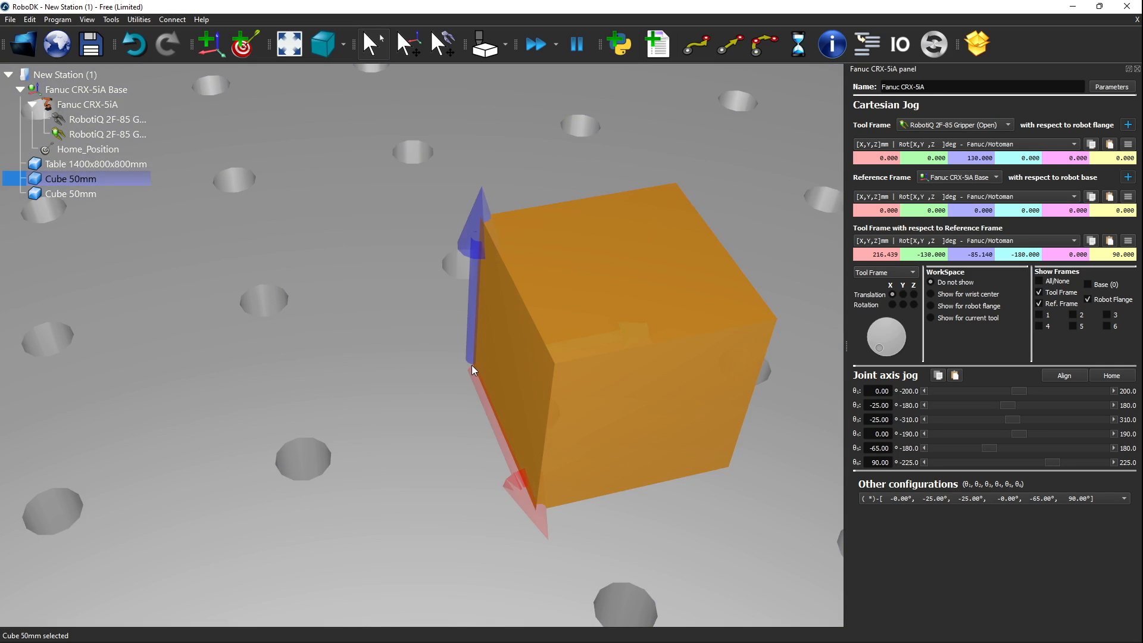
right_drag(649, 444, 522, 403)
right_drag(548, 387, 593, 399)
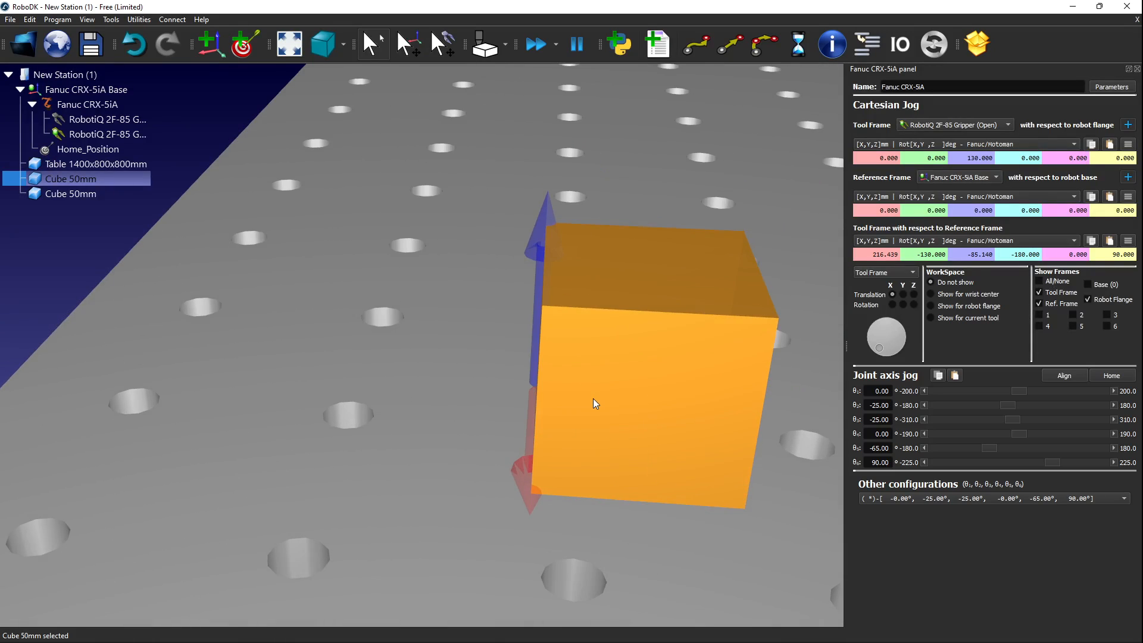
scroll(593, 398, down, 8)
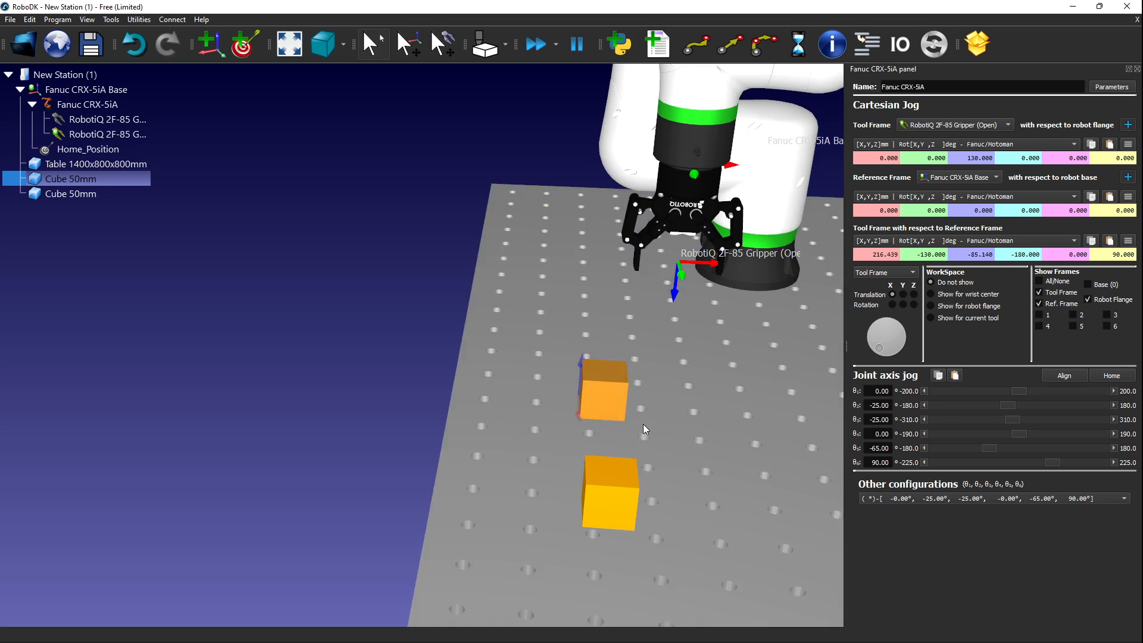
Bring the gripper's tool frame to the frame of the cube nearer the robot using Get with Robot for the Fanuc CRX-5iA.
mouse_move(642, 424)
right_down()
mouse_move(661, 396)
mouse_move(618, 388)
mouse_move(684, 401)
mouse_move(654, 420)
mouse_move(710, 399)
mouse_move(707, 417)
mouse_move(610, 401)
mouse_move(562, 373)
mouse_move(559, 405)
right_up()
scroll(558, 404, down, 5)
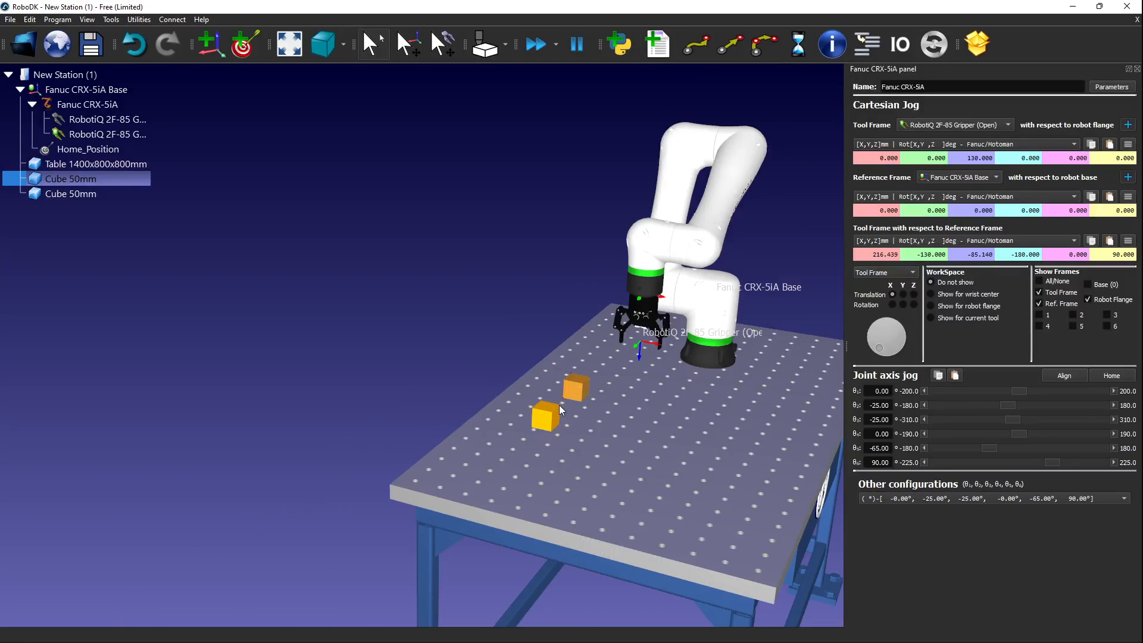
scroll(645, 444, up, 8)
right_drag(645, 444, 534, 262)
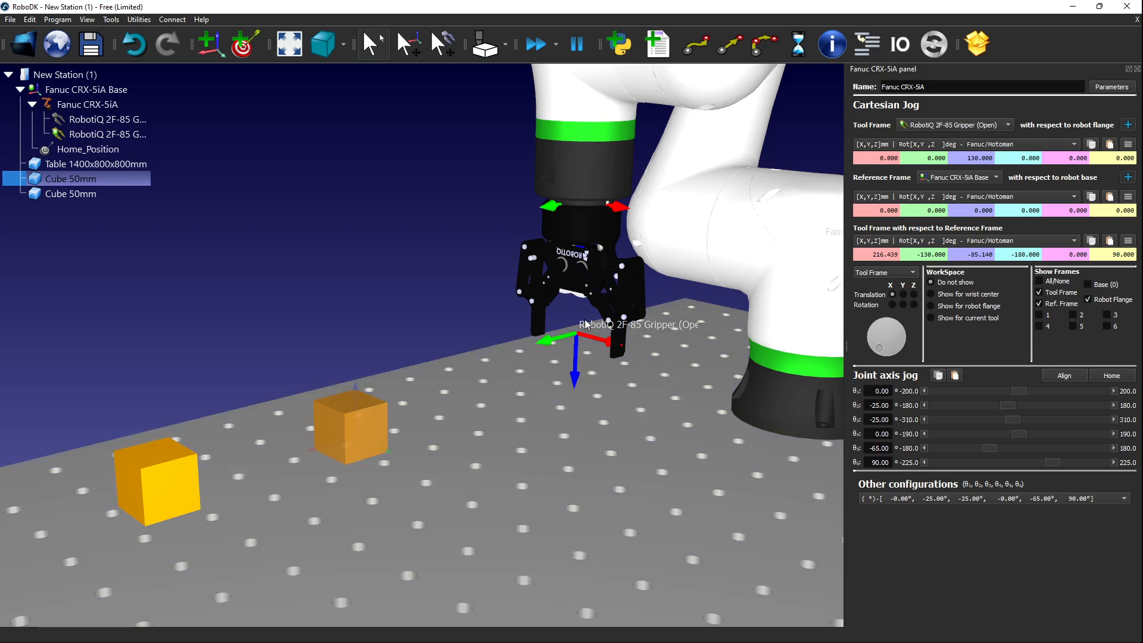
right_drag(369, 477, 472, 502)
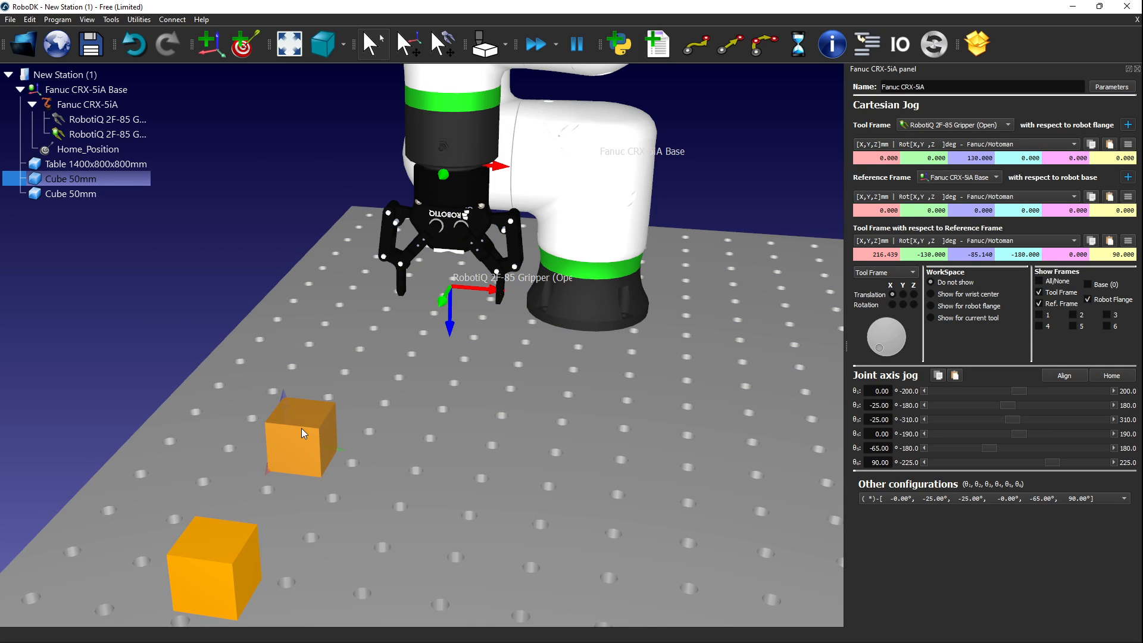
right_click(304, 432)
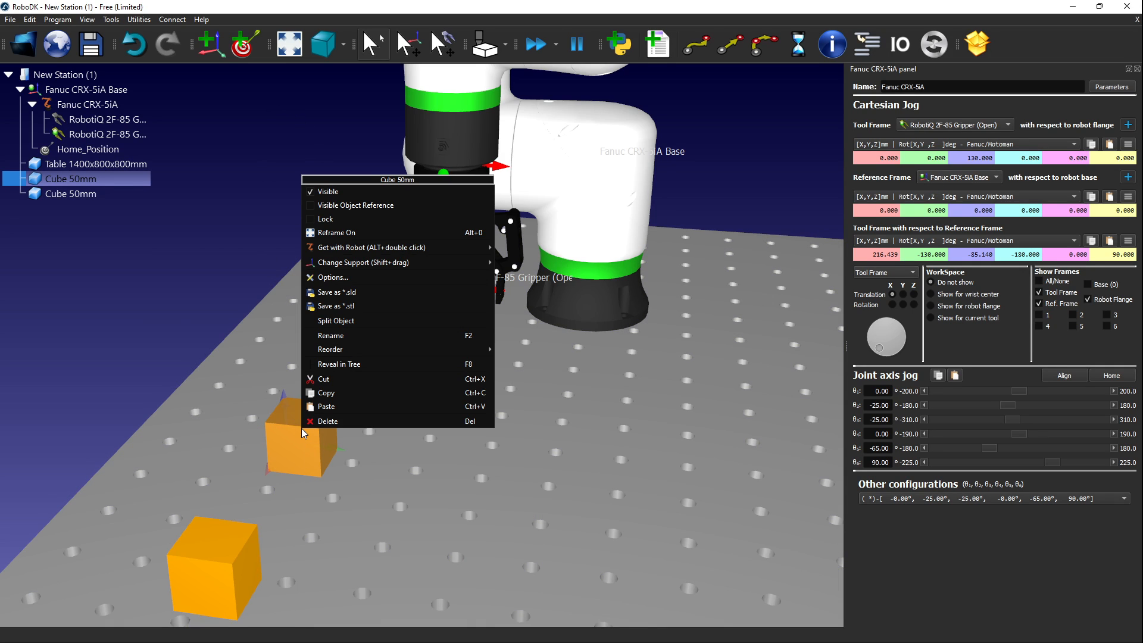
mouse_move(358, 248)
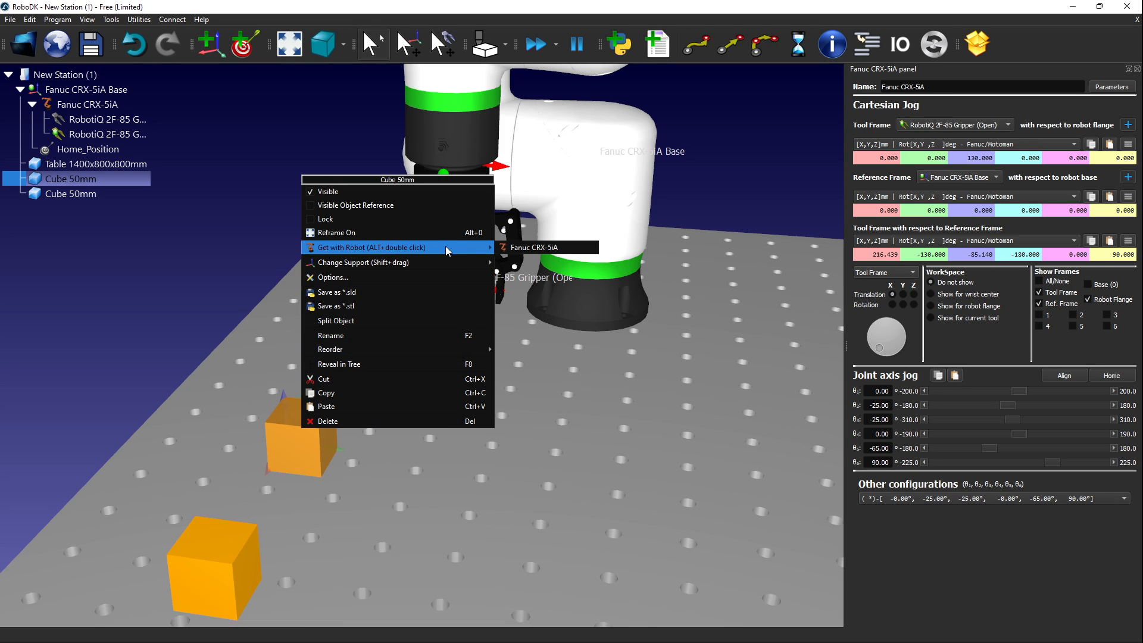
click(541, 247)
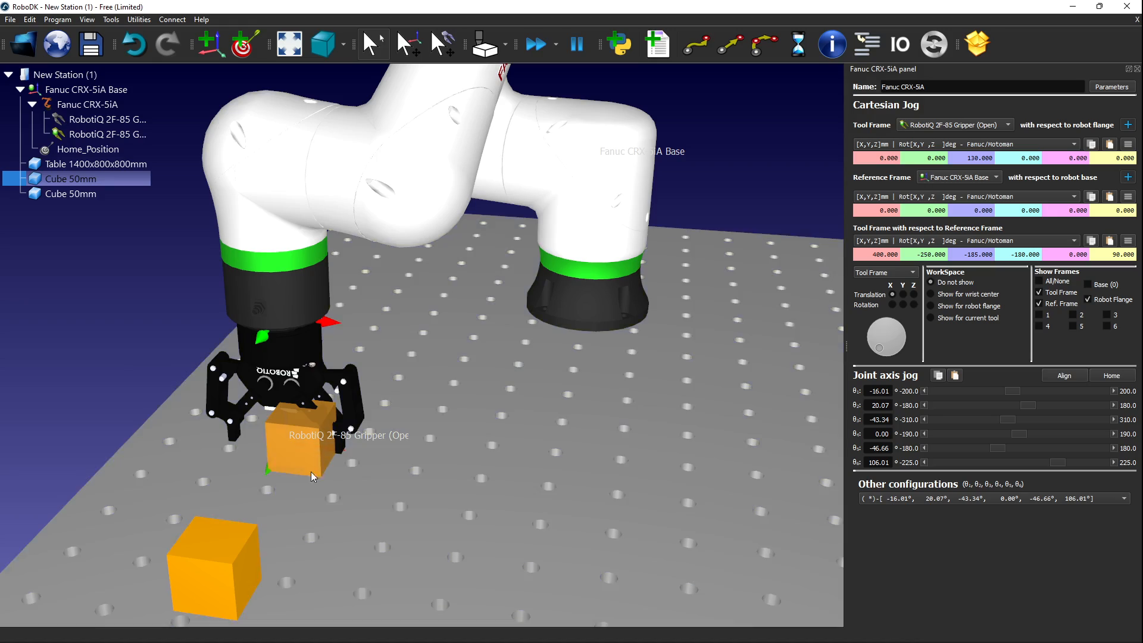
Set the tool frame's Y coordinate to -225 mm relative to the robot base reference frame.
drag(381, 452, 355, 458)
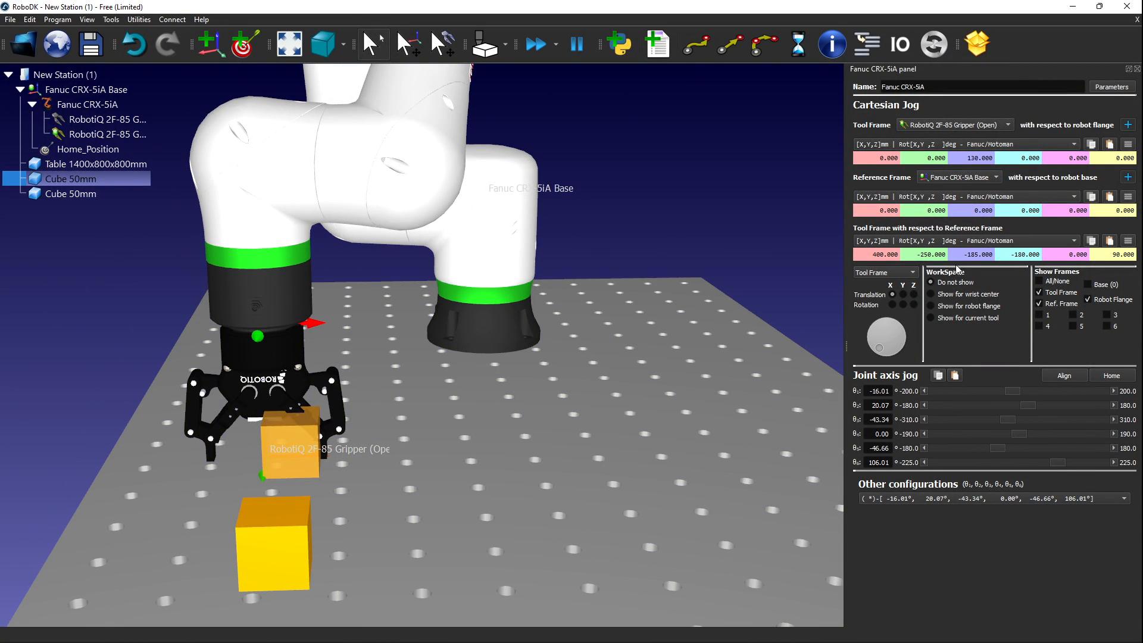
drag(413, 437, 359, 470)
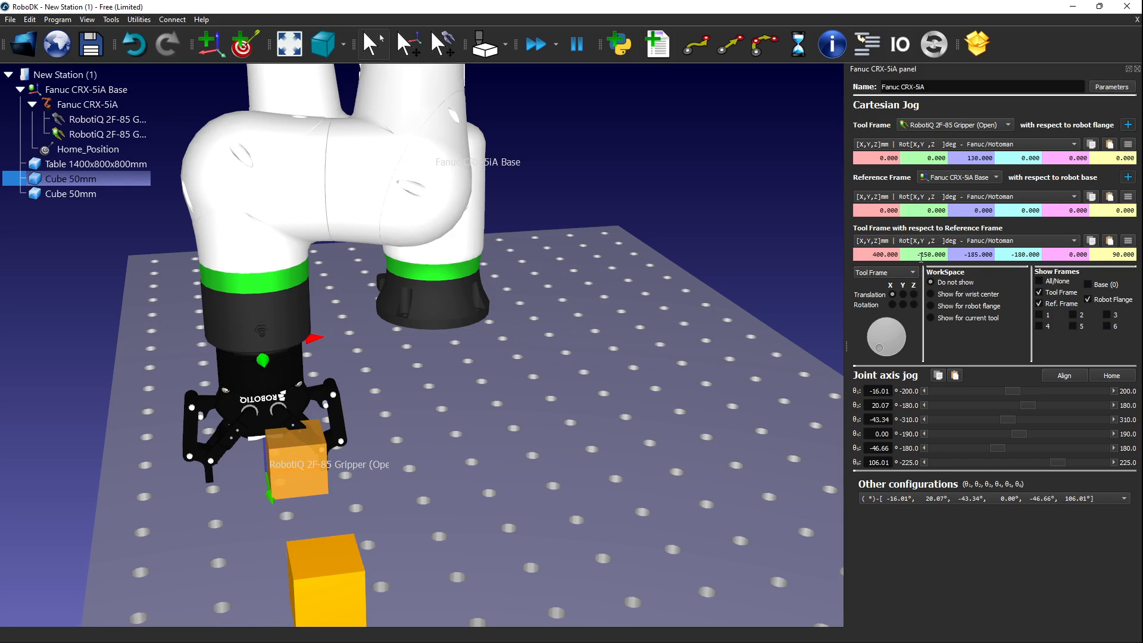
click(915, 253)
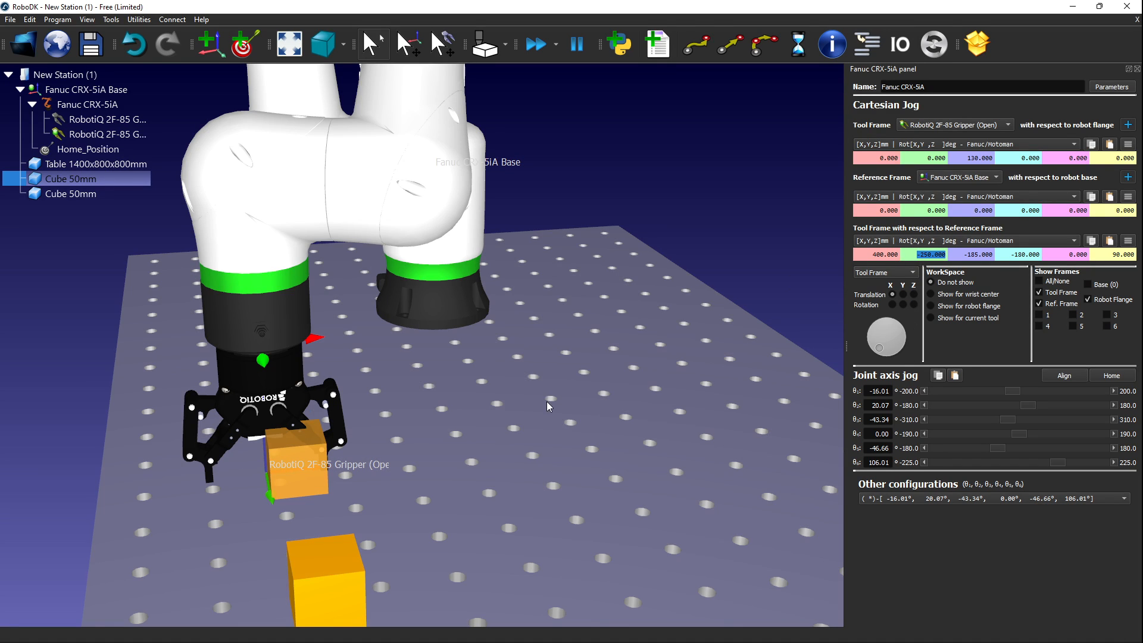
drag(546, 400, 588, 379)
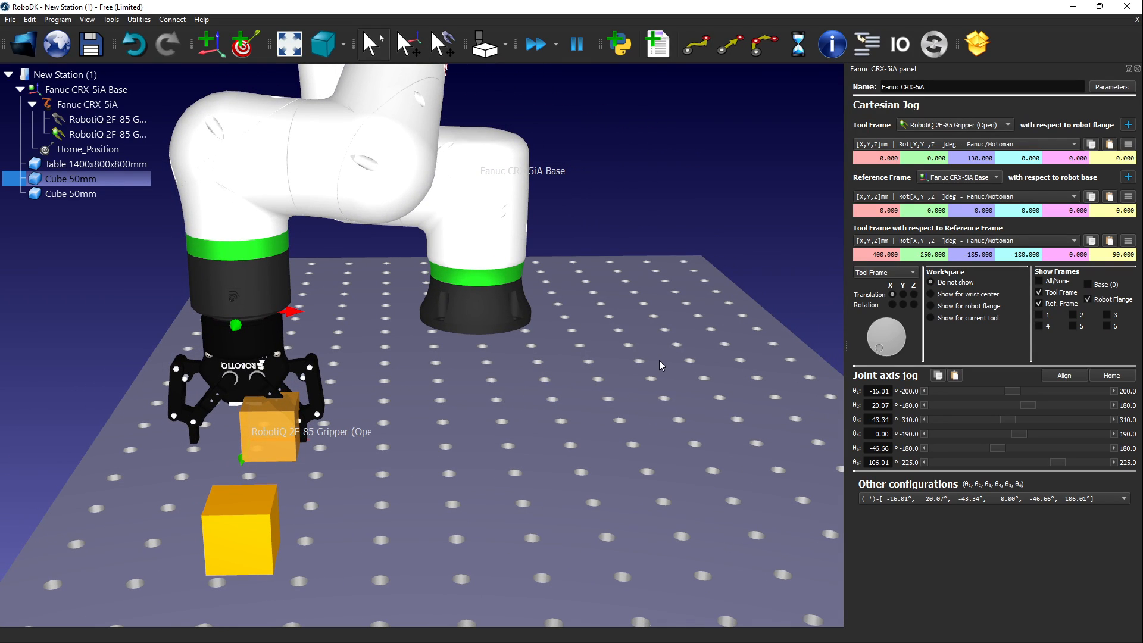
click(916, 255)
text(-225)
key(Return)
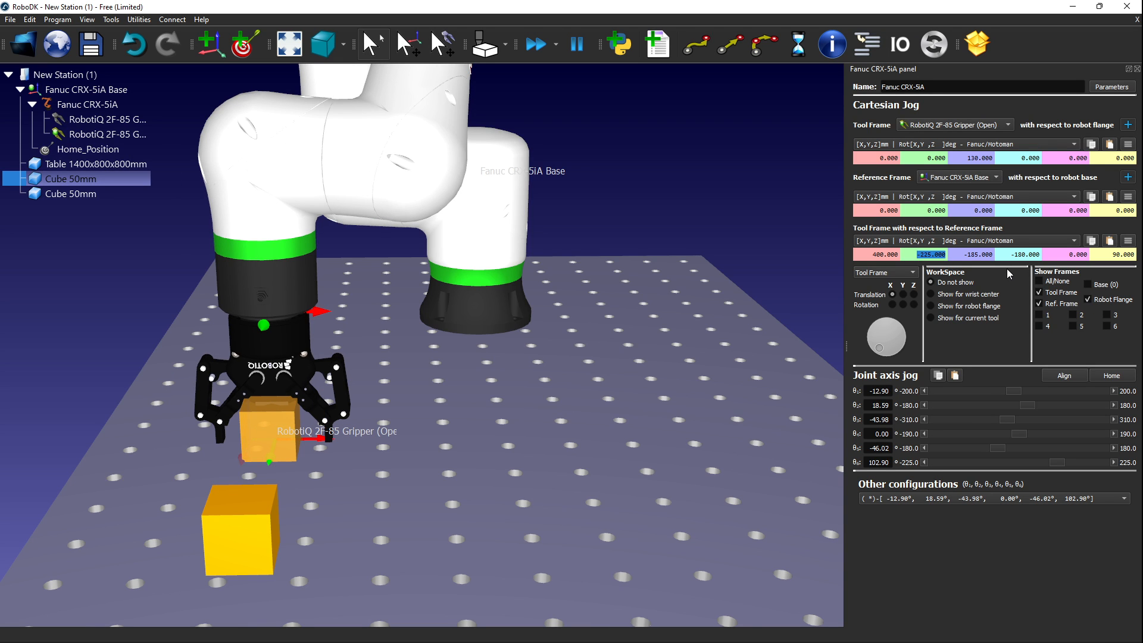
Set the tool frame's X coordinate to 425 mm relative to the robot base.
drag(558, 527, 599, 530)
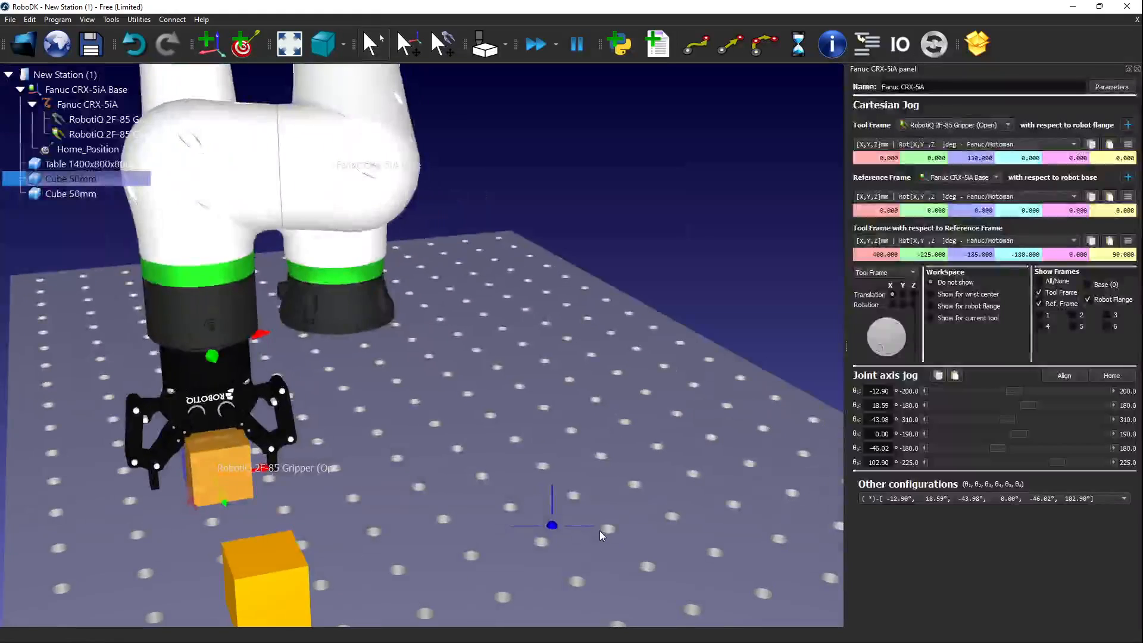
click(874, 256)
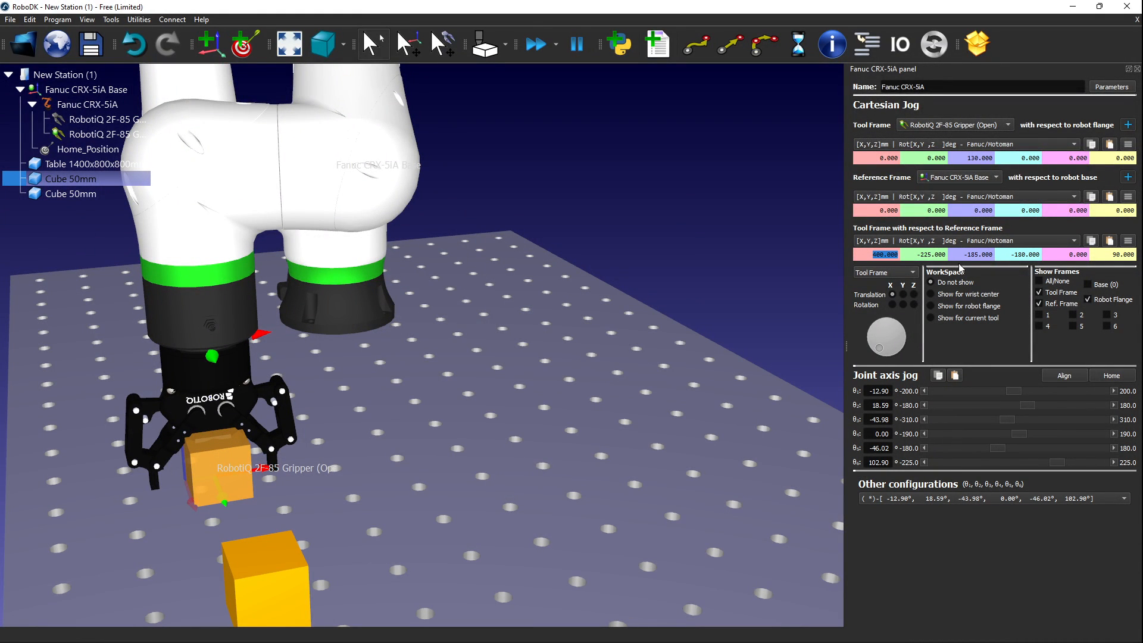
text(425)
key(Return)
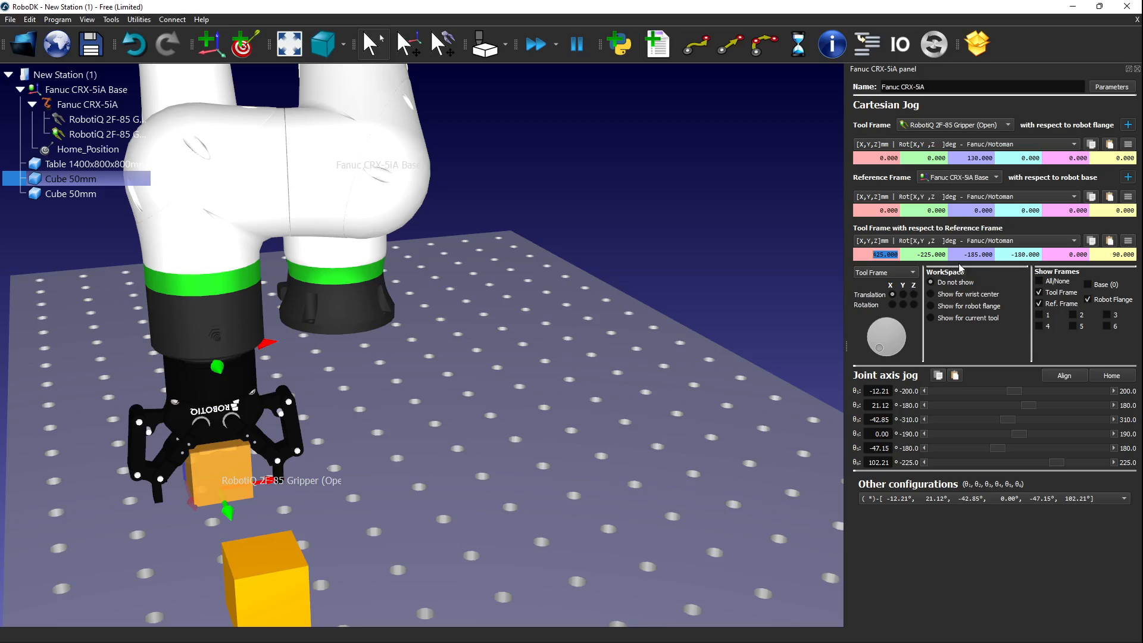
Raise the gripper by setting the tool frame's Z coordinate to -150 mm relative to the robot base.
click(960, 254)
text(-150)
key(Return)
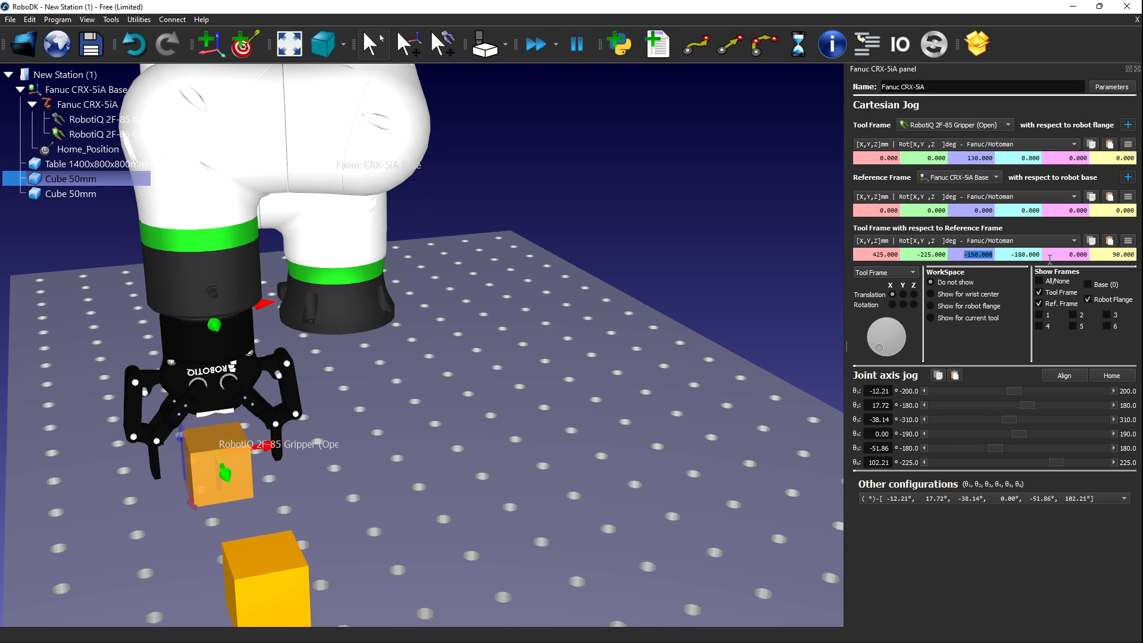
Set the tool frame's Z coordinate to -140 mm relative to the robot base.
mouse_move(453, 416)
right_down()
mouse_move(474, 369)
mouse_move(534, 359)
mouse_move(484, 367)
mouse_move(484, 399)
right_up()
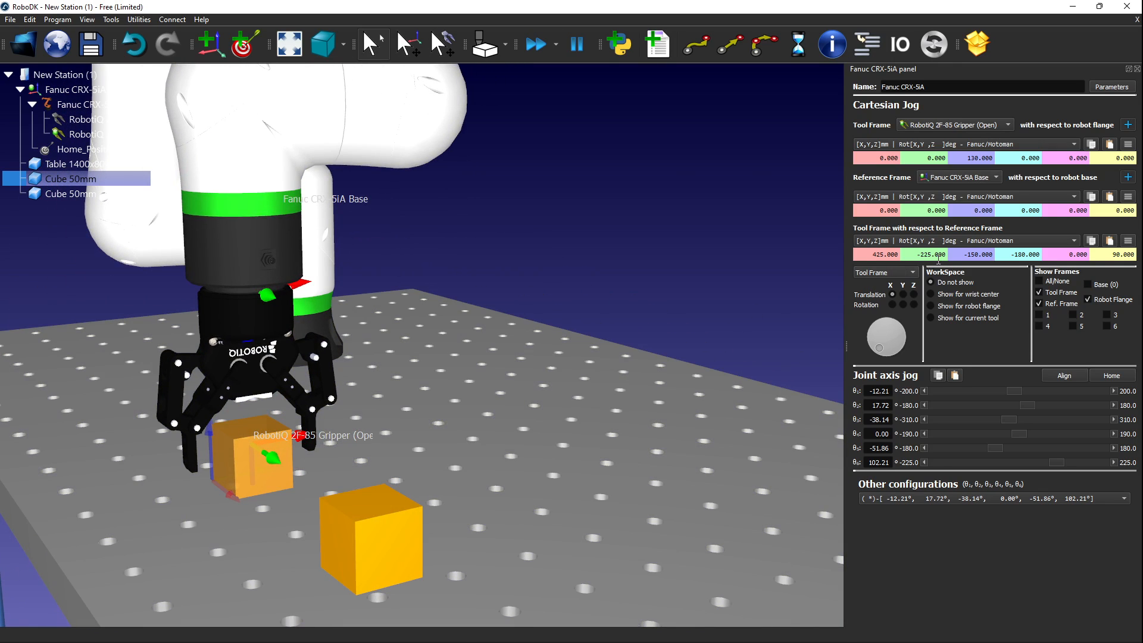
click(961, 254)
text(-140)
key(Return)
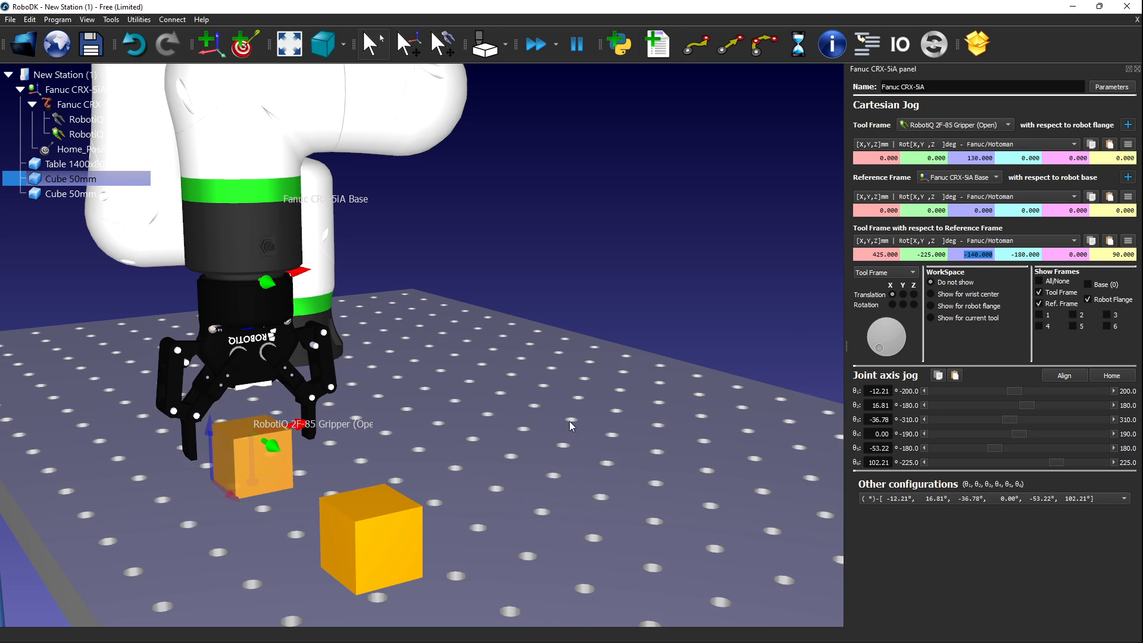
Teach a target at the gripper's current pose around the cube nearer the robot.
right_drag(569, 420, 505, 413)
right_drag(420, 396, 266, 279)
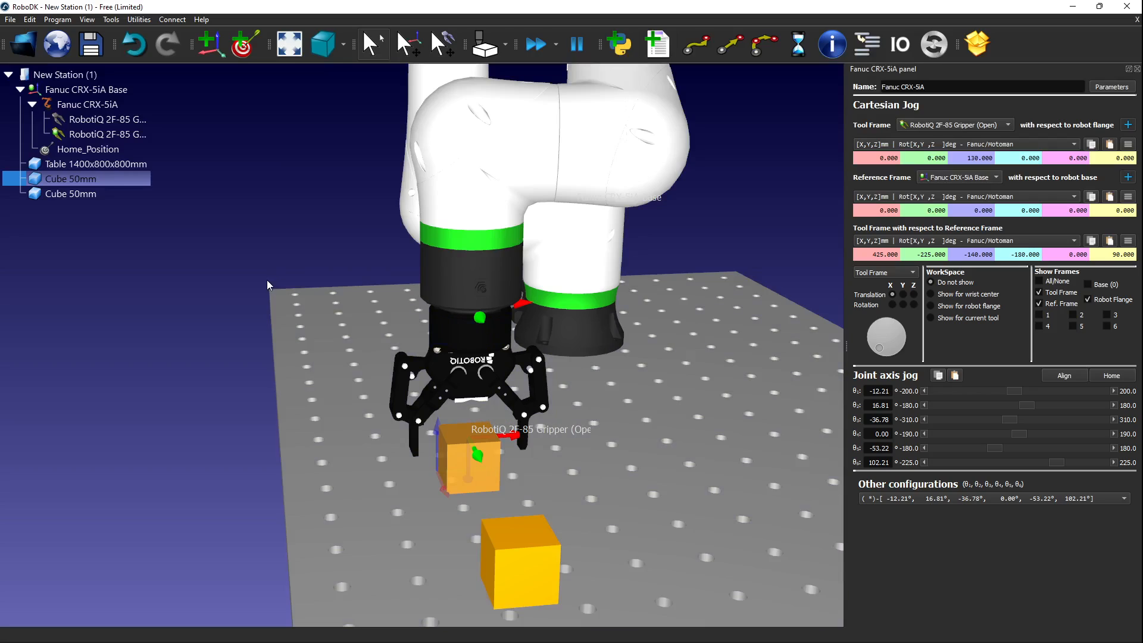
click(243, 54)
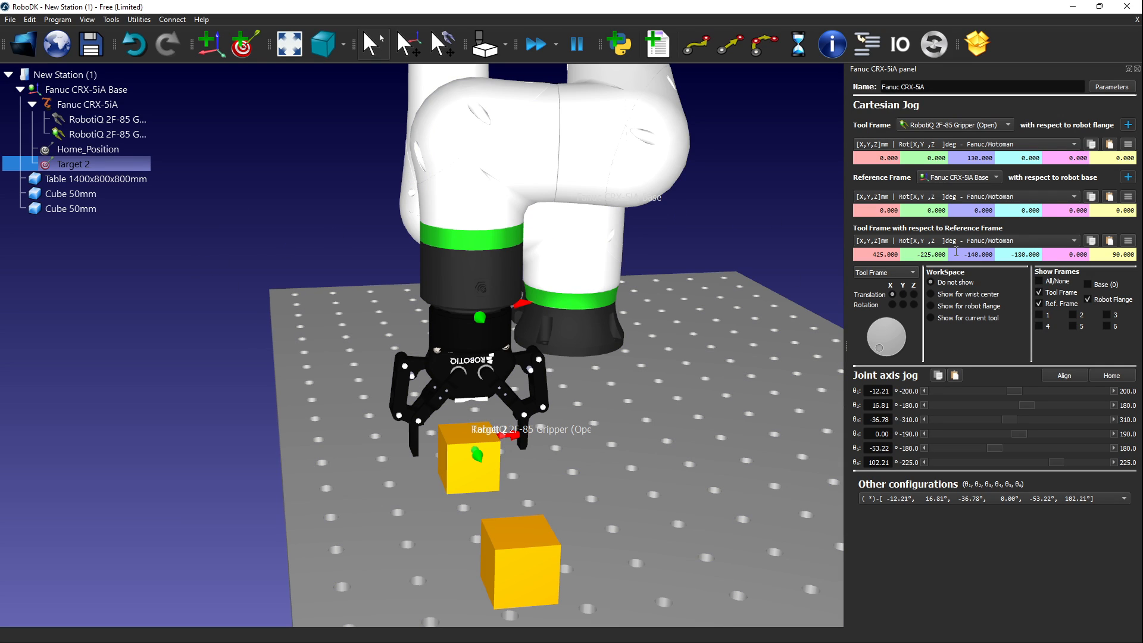
Raise the tool frame to Z -100 mm, further to Z -80 mm, and teach an approach target above the cube.
double_click(958, 254)
text(-100)
key(Return)
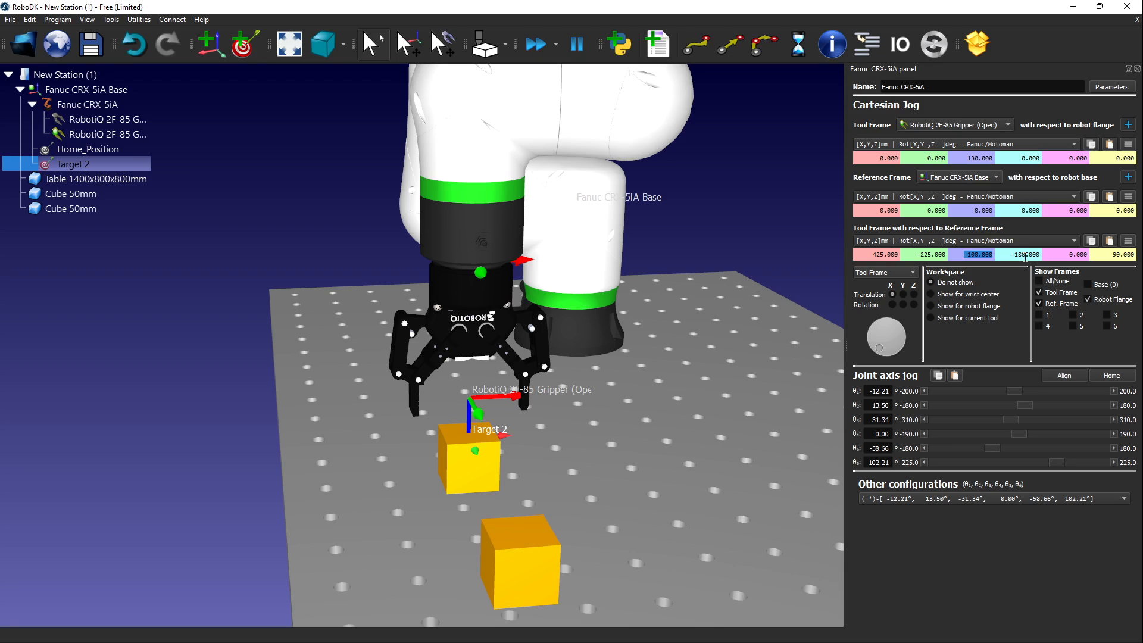
text(-80)
key(Return)
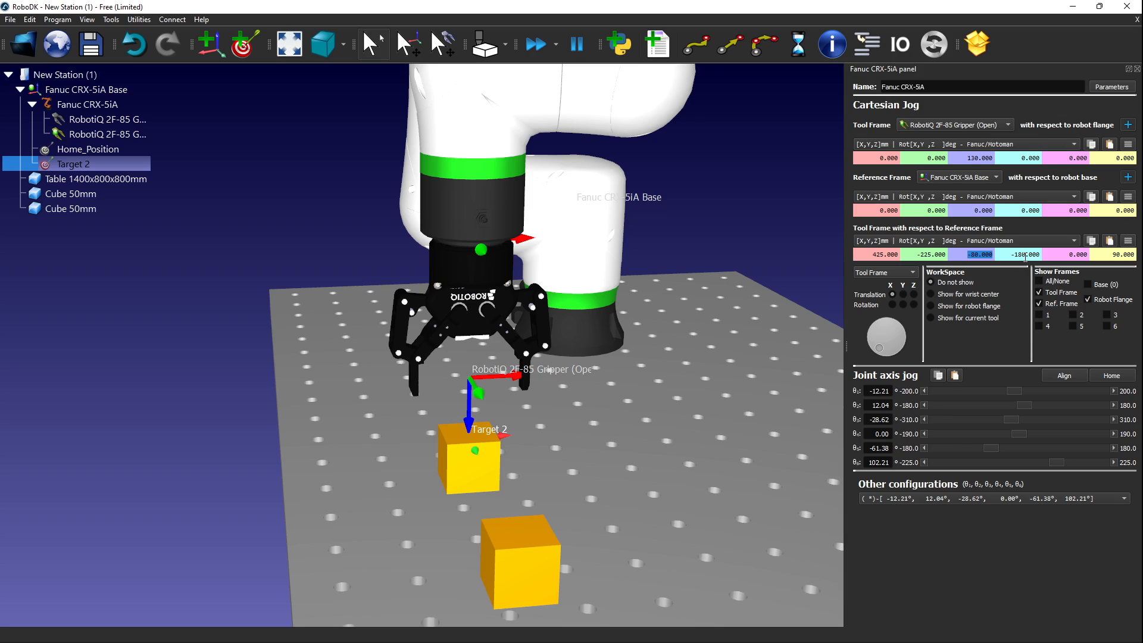
click(242, 43)
Move the robot to the lower target at the cube, Target 2.
scroll(269, 206, down, 3)
mouse_move(489, 361)
right_down()
mouse_move(391, 350)
mouse_move(412, 378)
right_up()
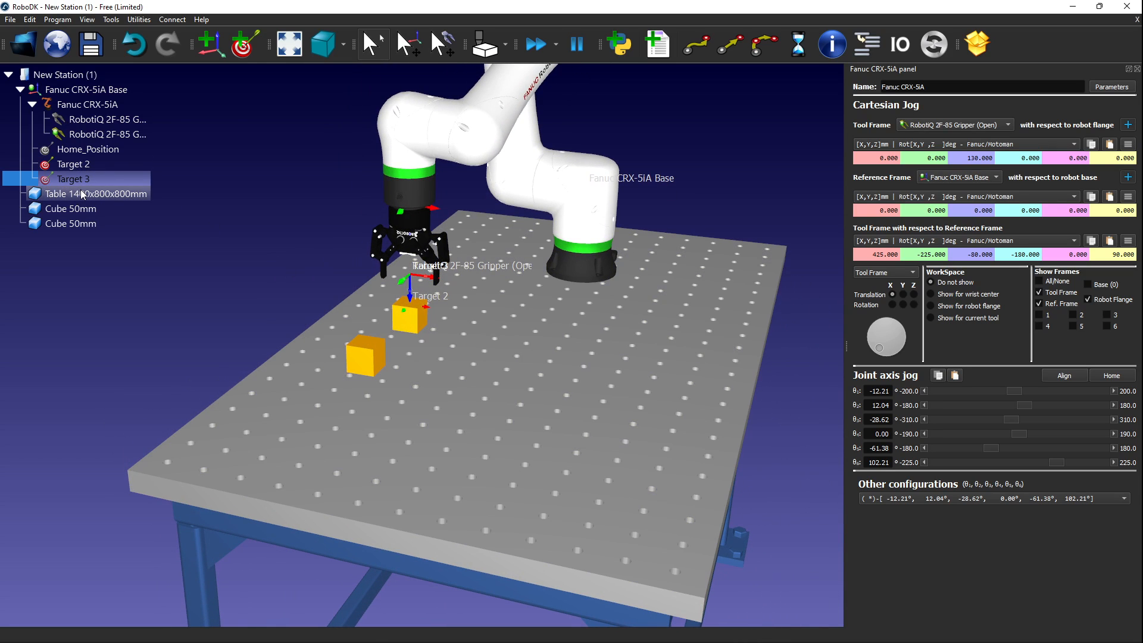
double_click(69, 167)
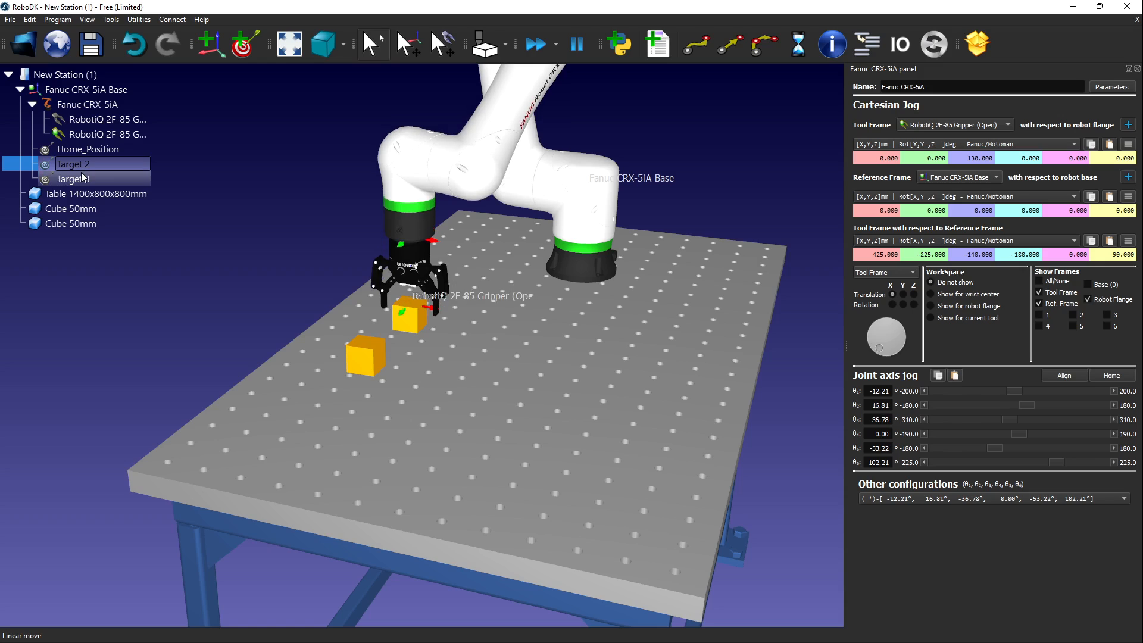
Starting from Target 3, move the gripper across the table to about X 686, Y 207 mm at Z -80 mm, and teach a target.
double_click(92, 177)
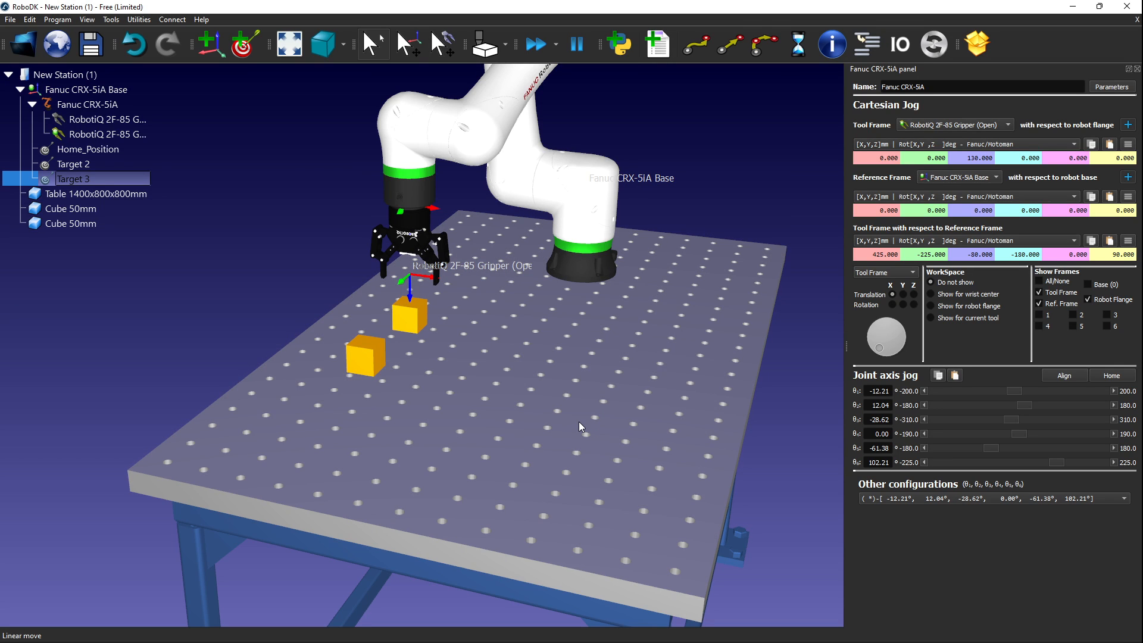
key(alt)
alt+scroll(432, 318, up, 8)
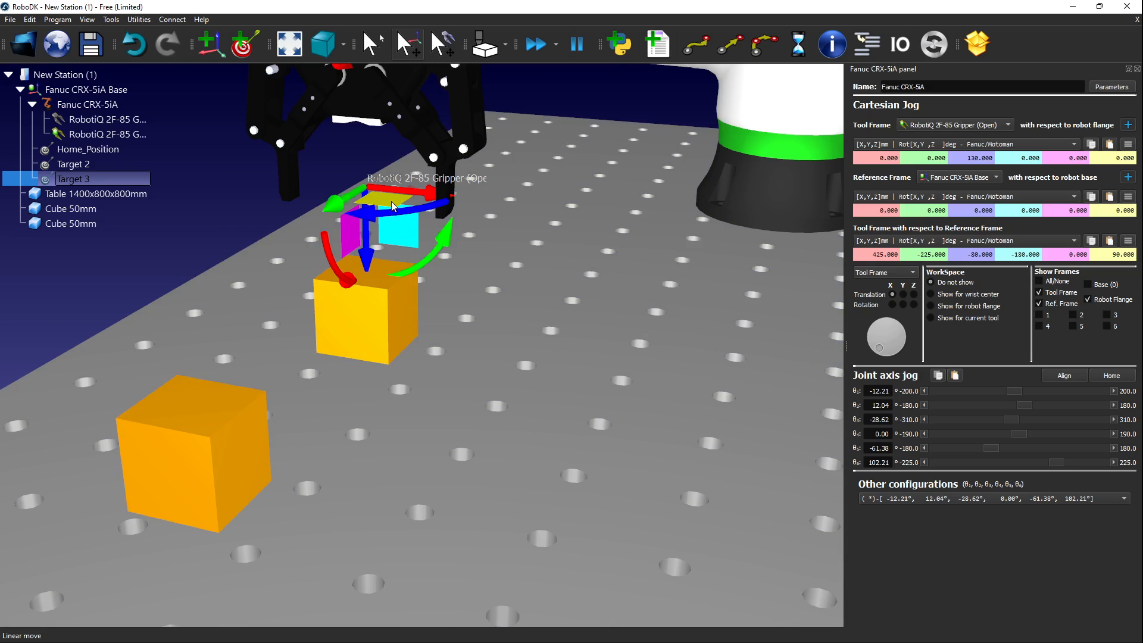
alt+drag(392, 201, 624, 415)
alt+scroll(624, 415, down, 8)
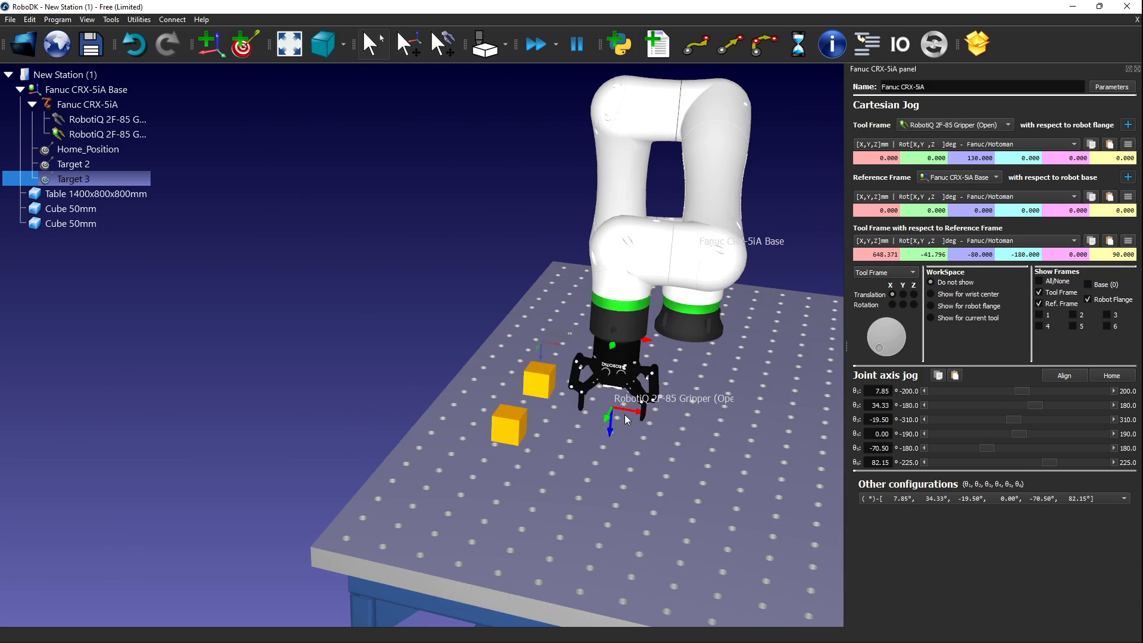
alt+scroll(624, 419, up, 4)
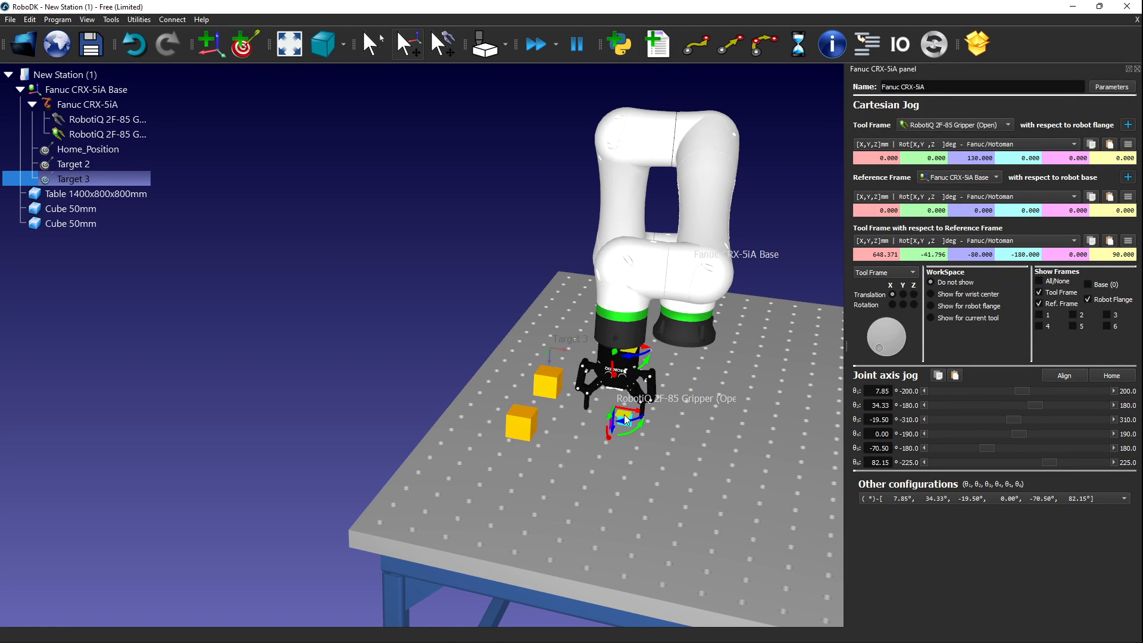
alt+drag(613, 414, 763, 452)
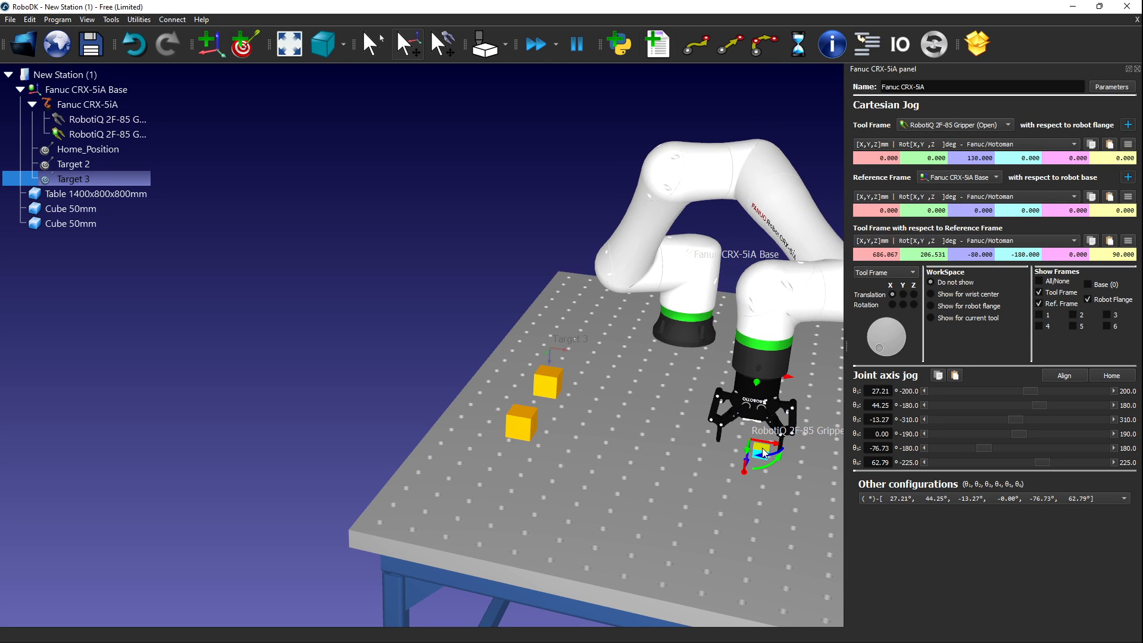
right_drag(622, 498, 598, 476)
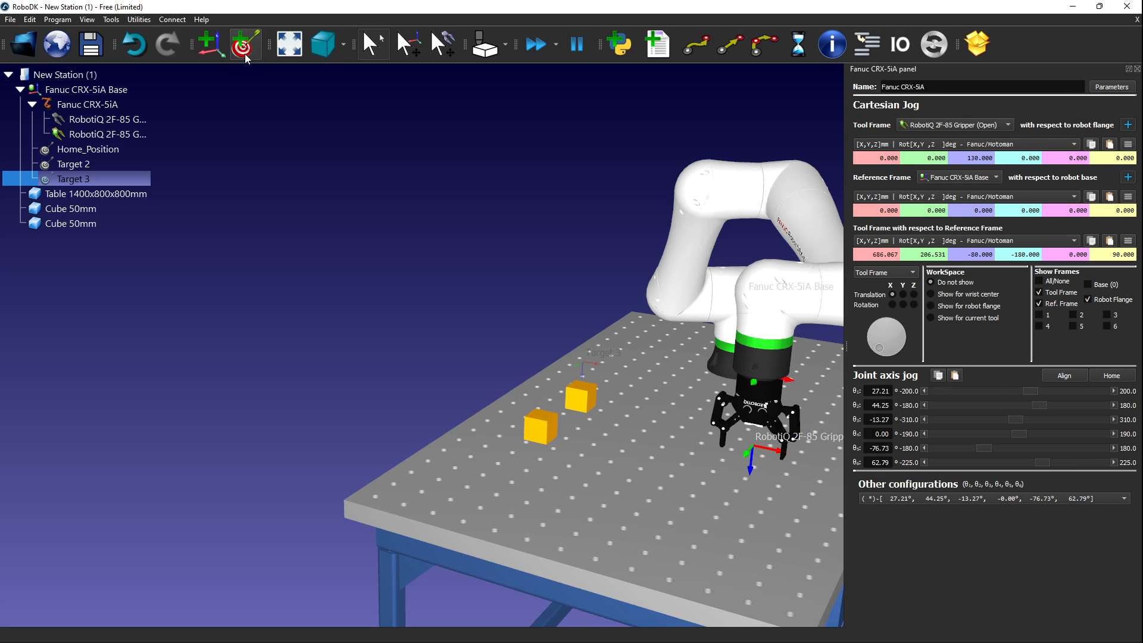
click(244, 54)
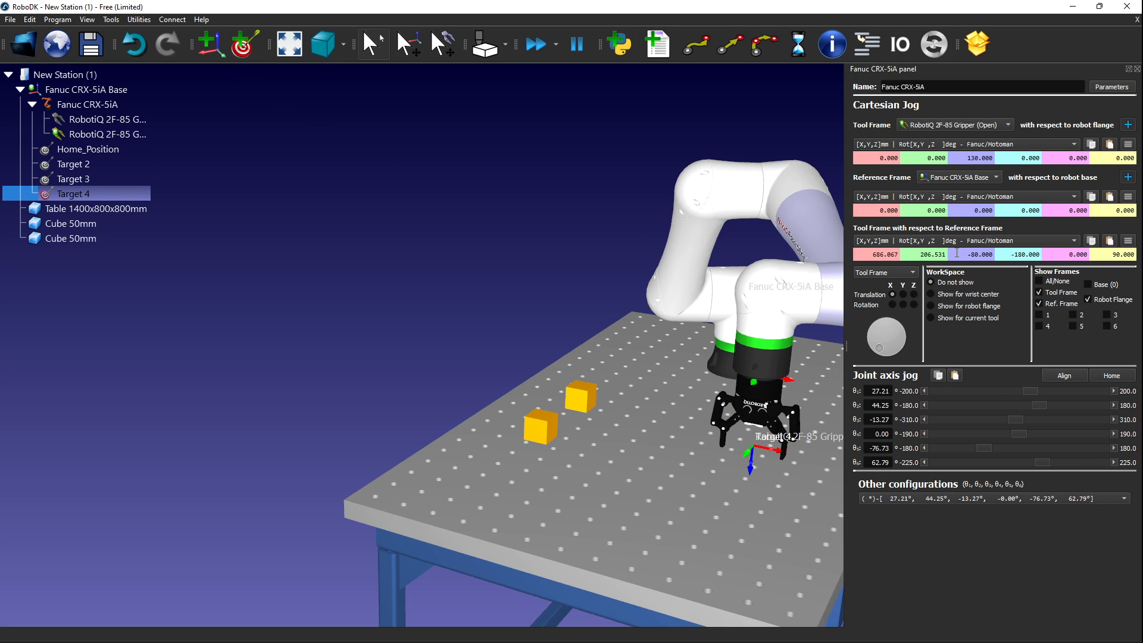
Move the robot to Target 2 to check its tool frame Z coordinate, and return it to Target 4.
drag(956, 253, 1018, 258)
double_click(85, 166)
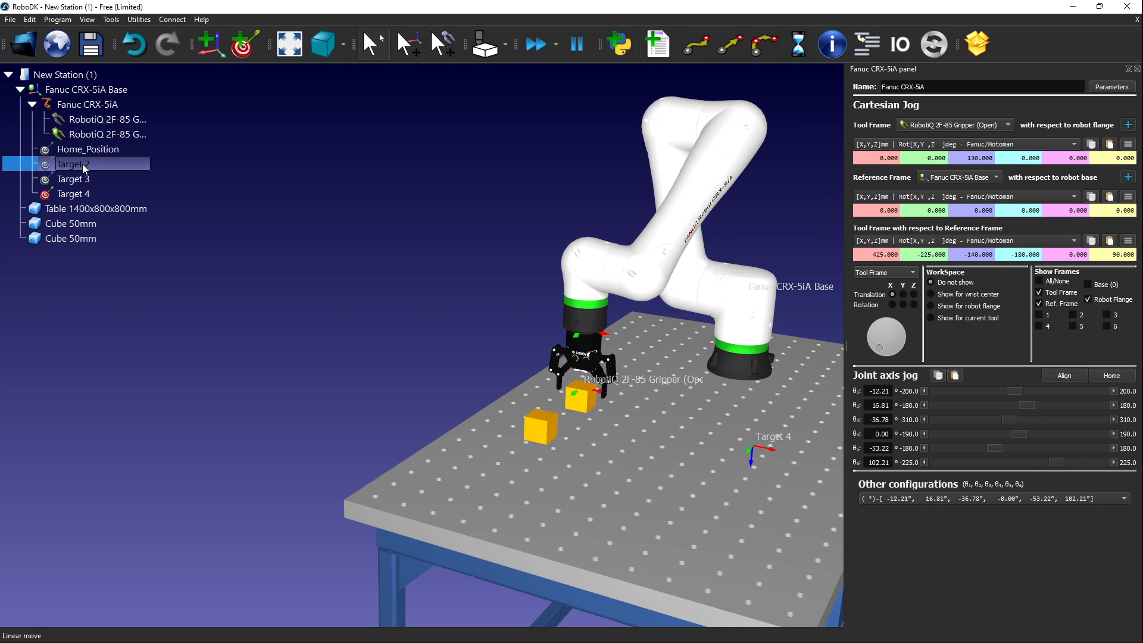
double_click(84, 191)
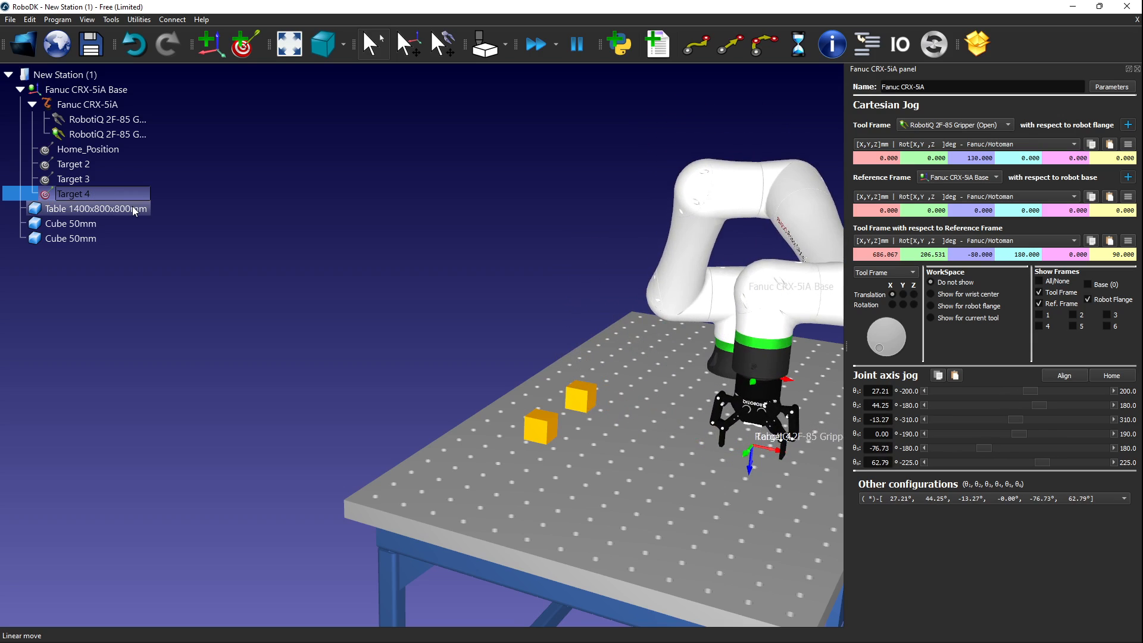
Lower the tool frame to Z -140 mm at Target 4 and teach a new target at that pose.
click(957, 256)
text(-1)
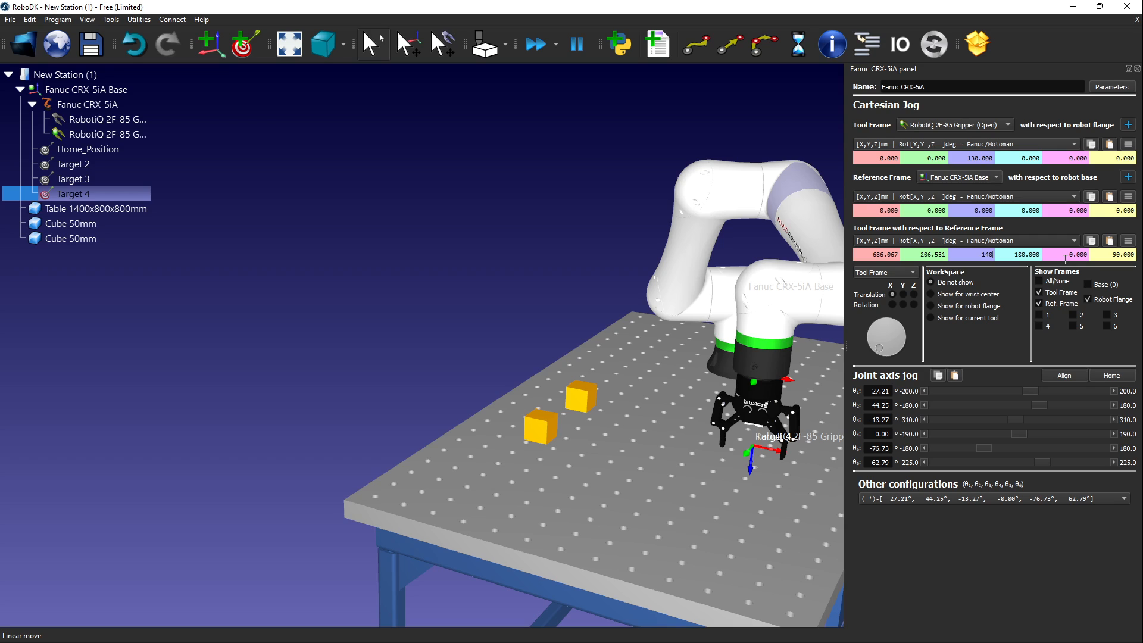
text(40)
key(Return)
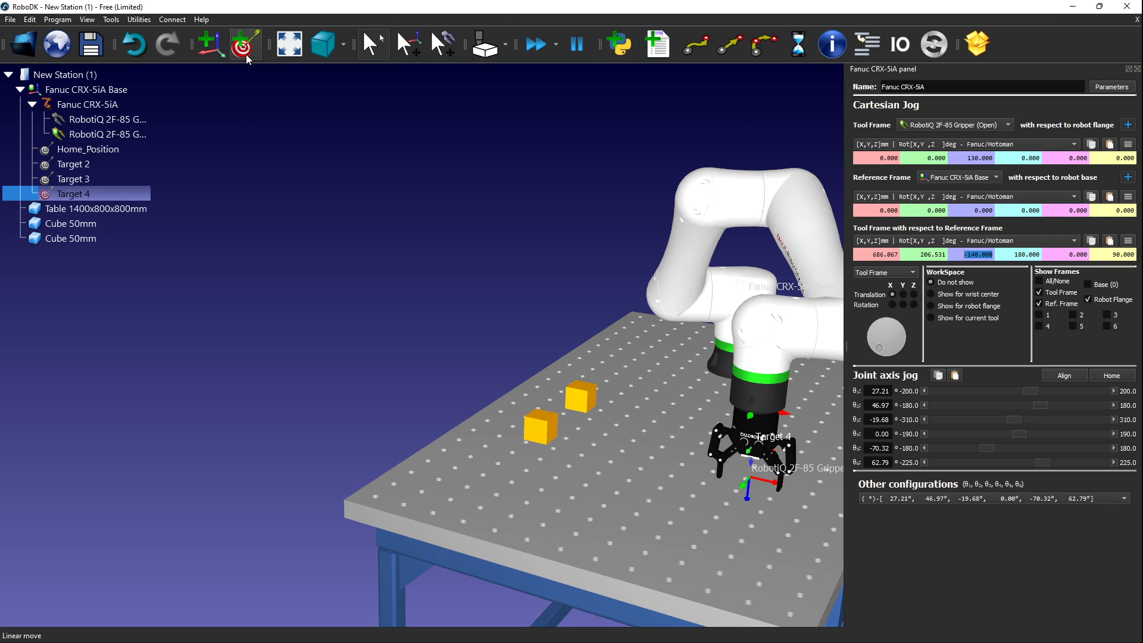
click(246, 53)
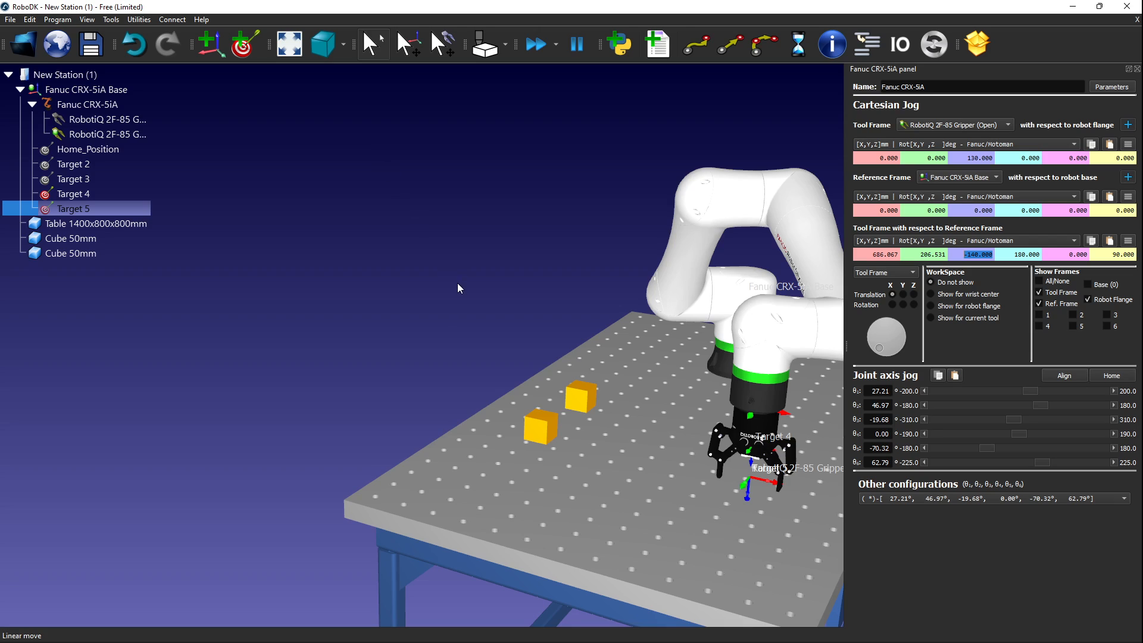
Return the robot to Home_Position and make Target 2 and Target 3 visible in the station.
right_drag(457, 284, 627, 399)
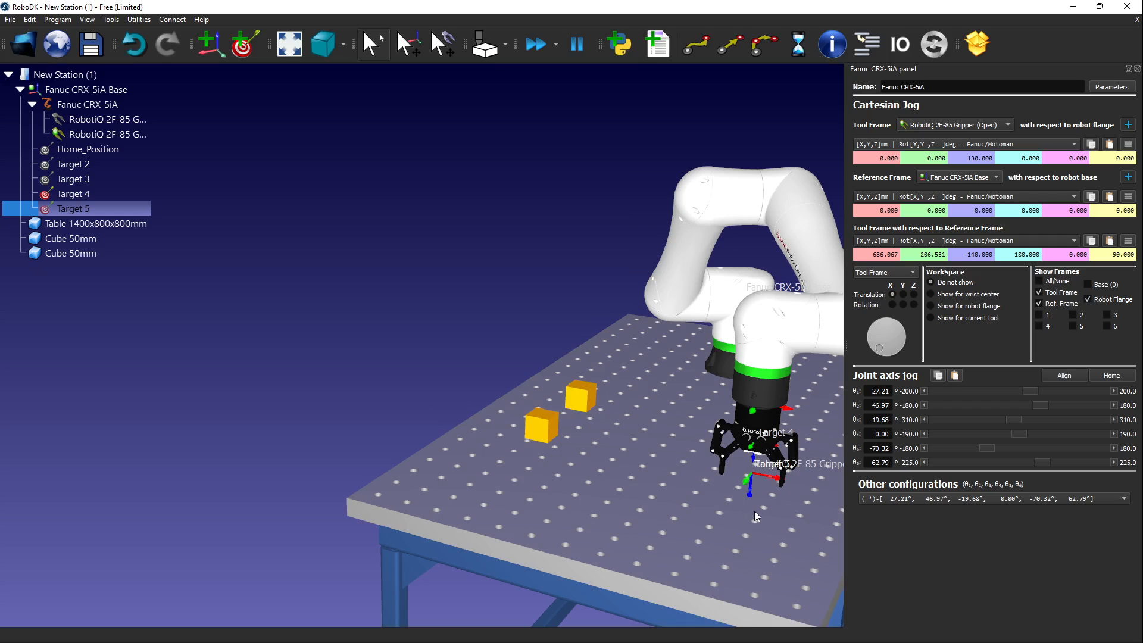
right_drag(730, 485, 566, 365)
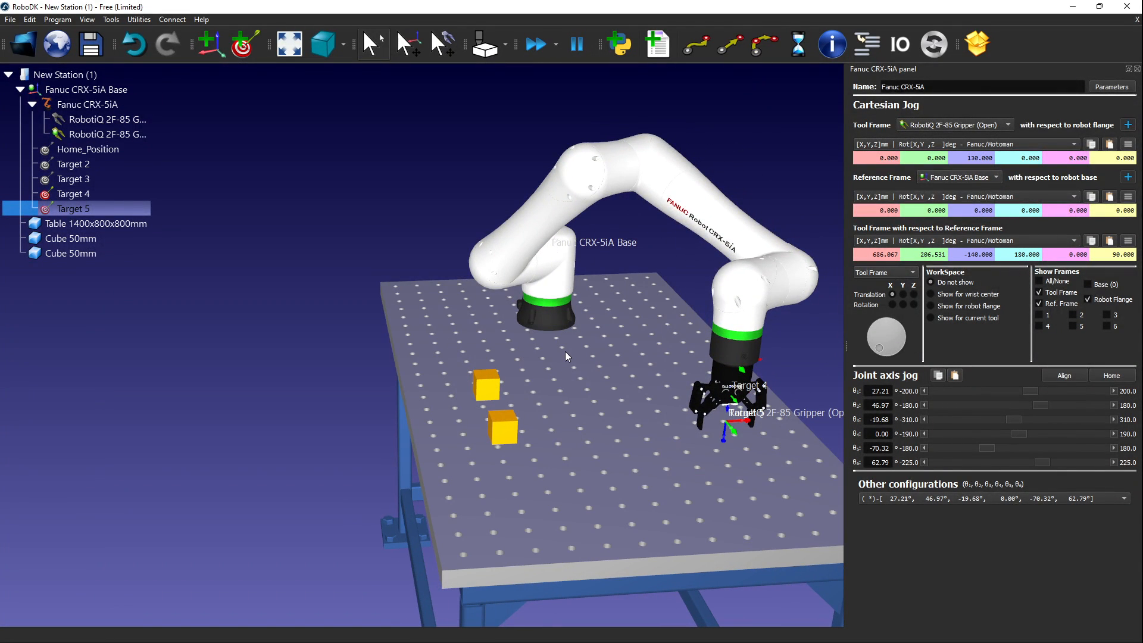
middle_drag(566, 351, 480, 325)
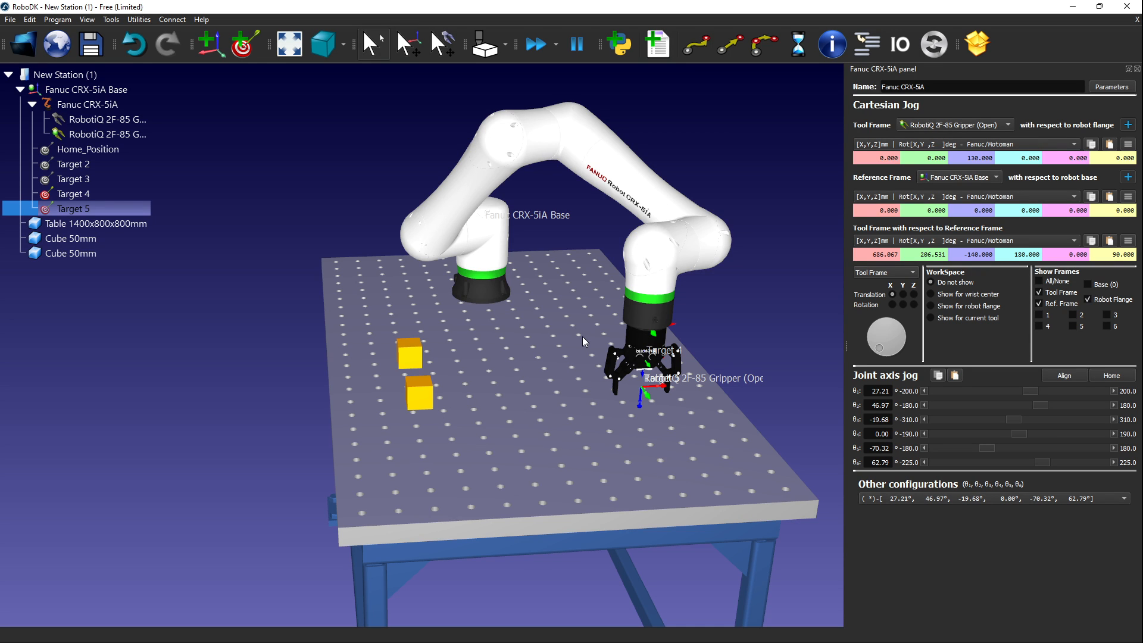
drag(566, 378, 499, 294)
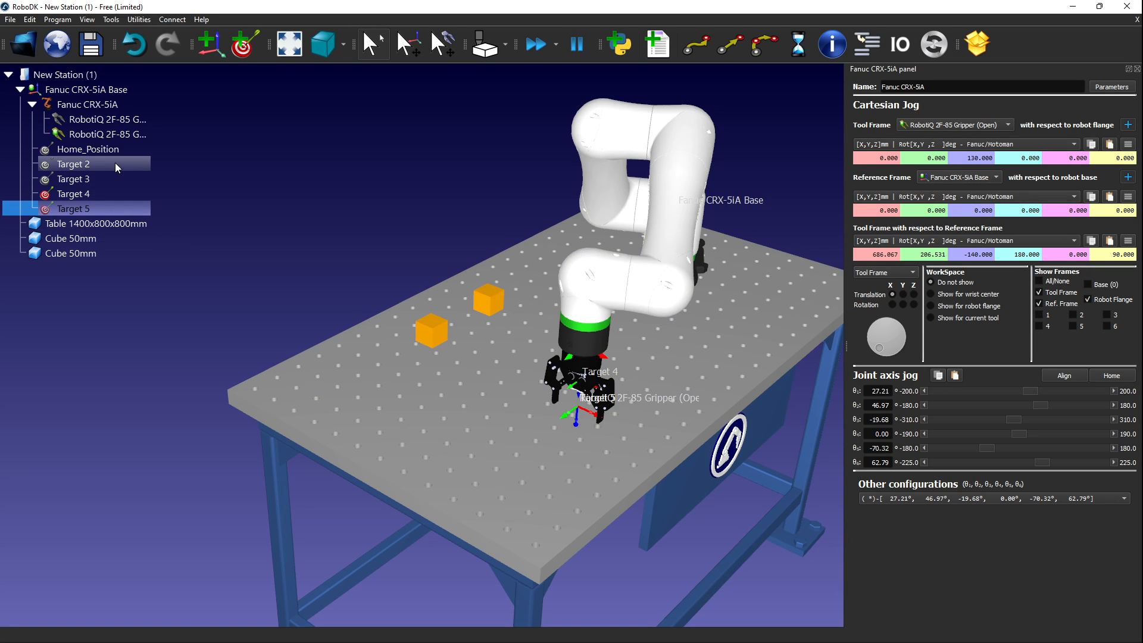
double_click(113, 150)
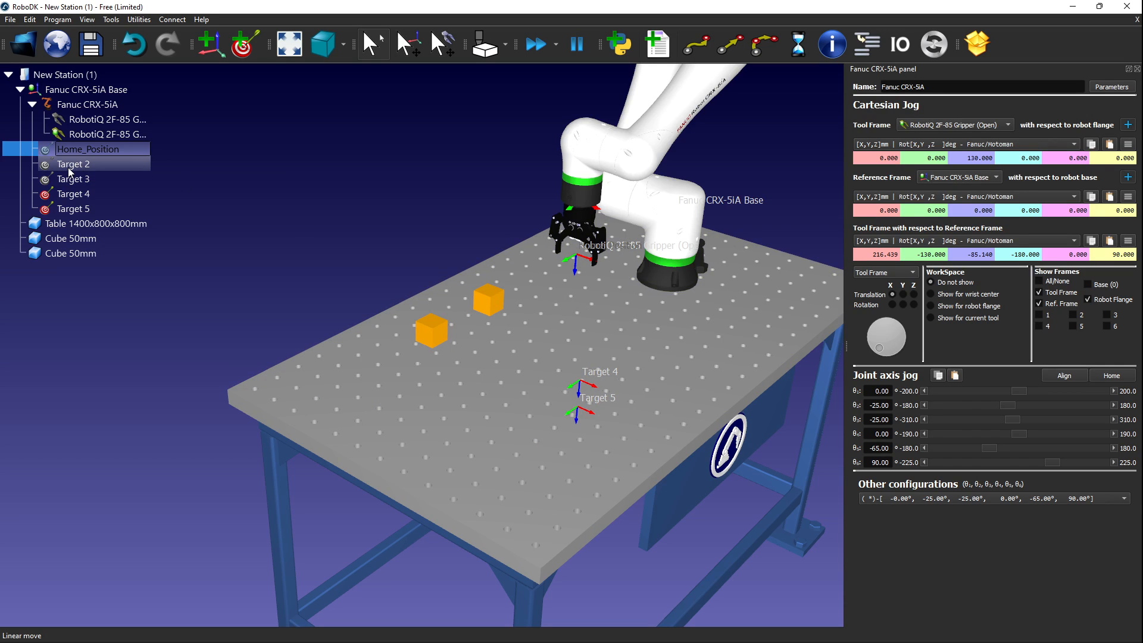
double_click(69, 167)
double_click(69, 179)
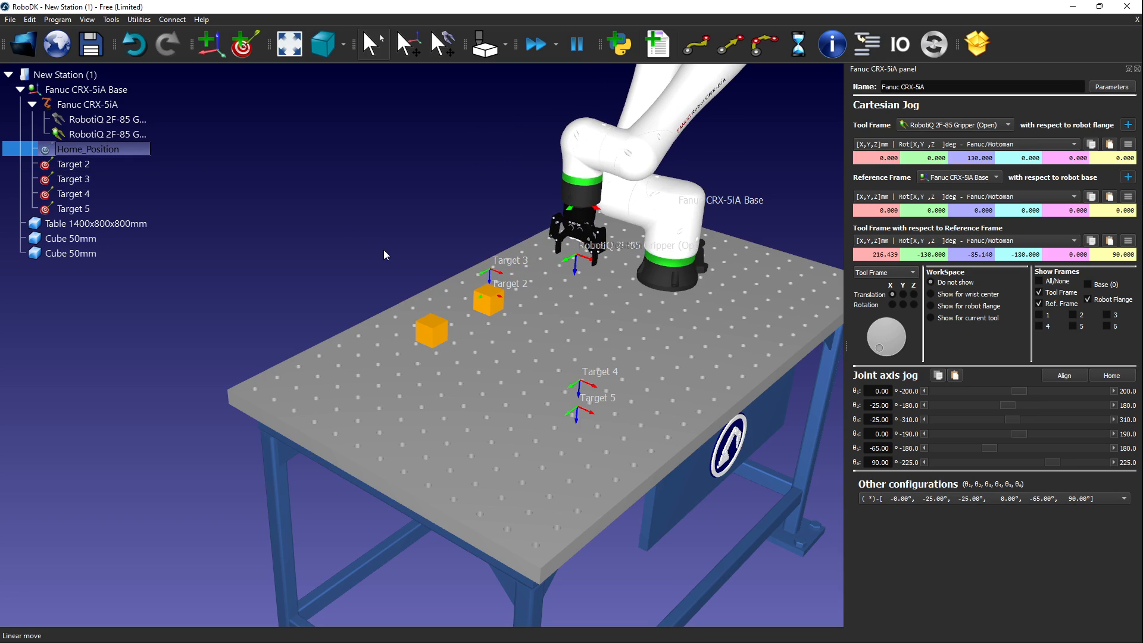
Move the robot to Target 2 and rename that target Pick_Position_1.
drag(442, 427, 329, 303)
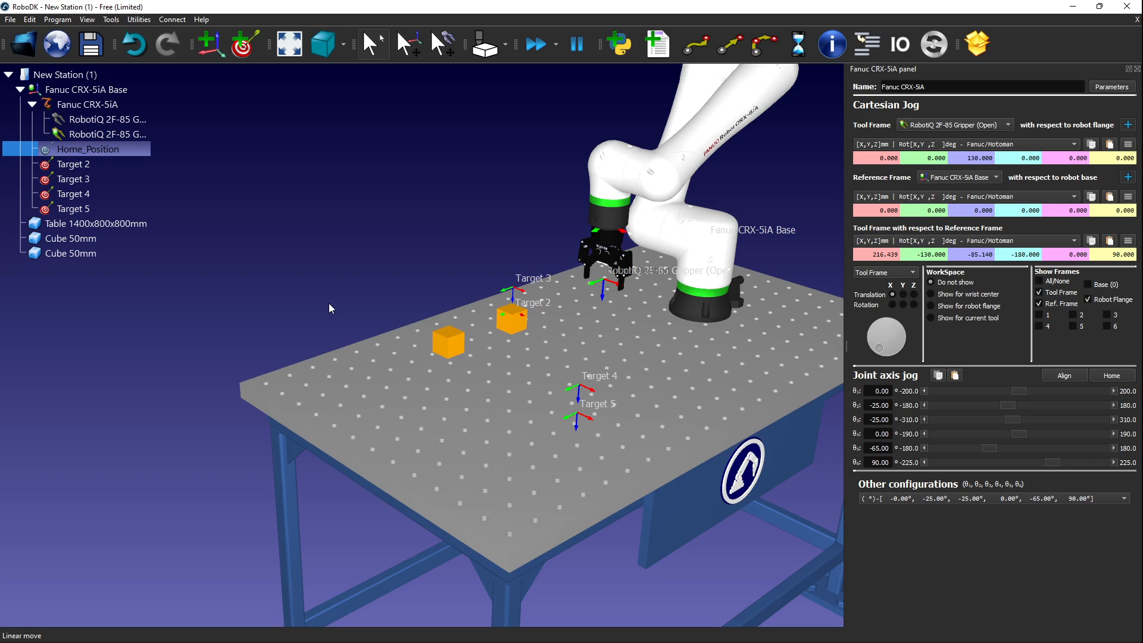
scroll(524, 295, up, 5)
scroll(499, 304, down, 2)
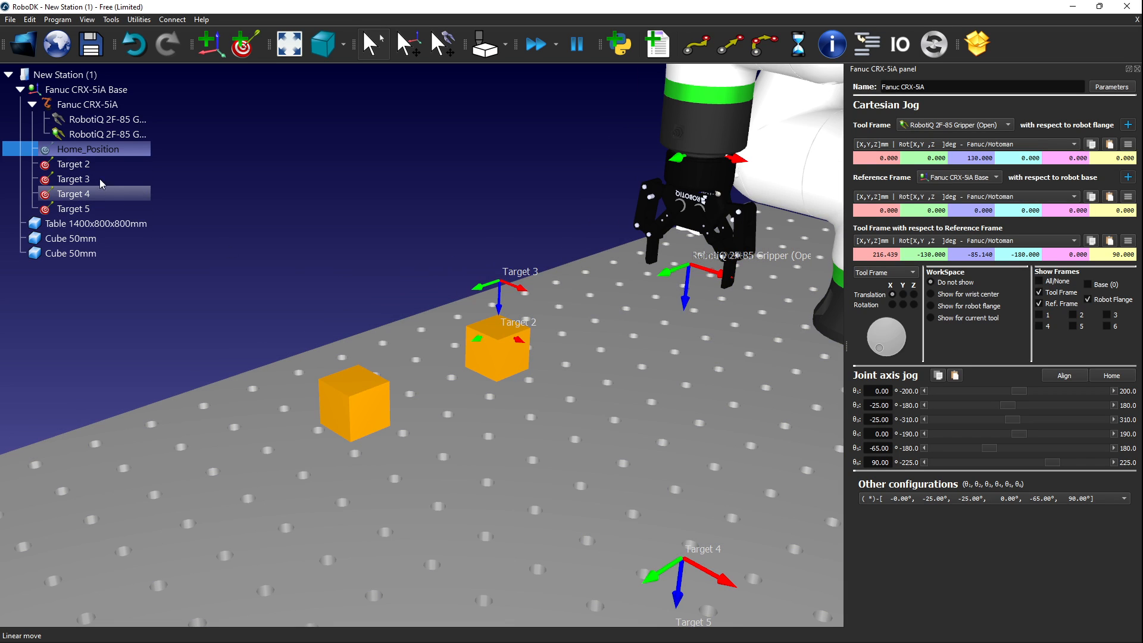
double_click(87, 164)
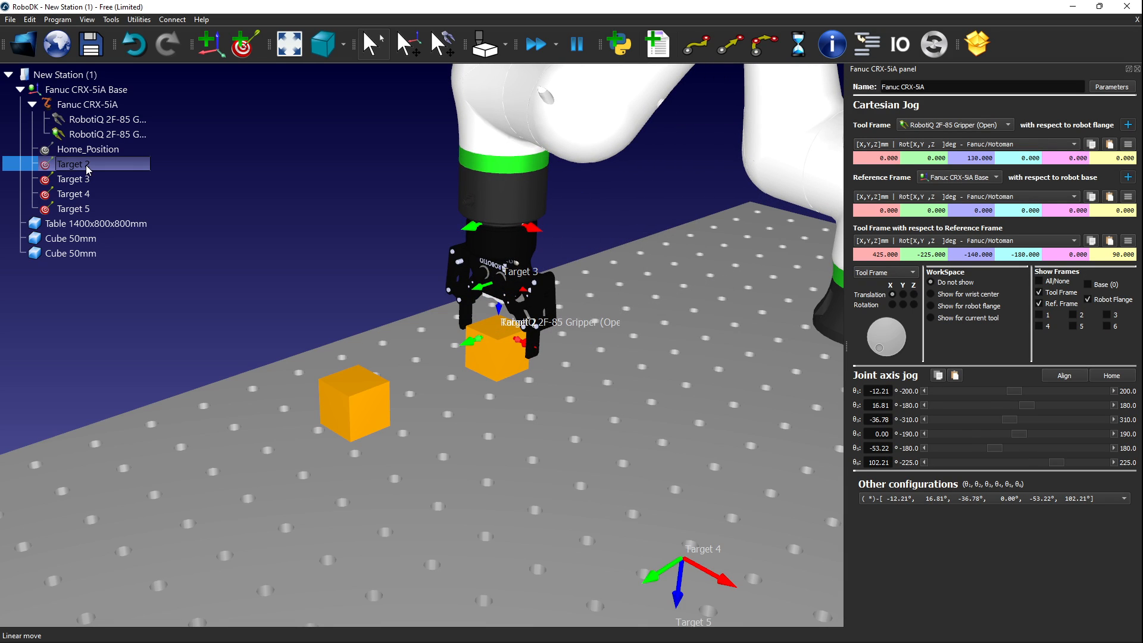
click(87, 164)
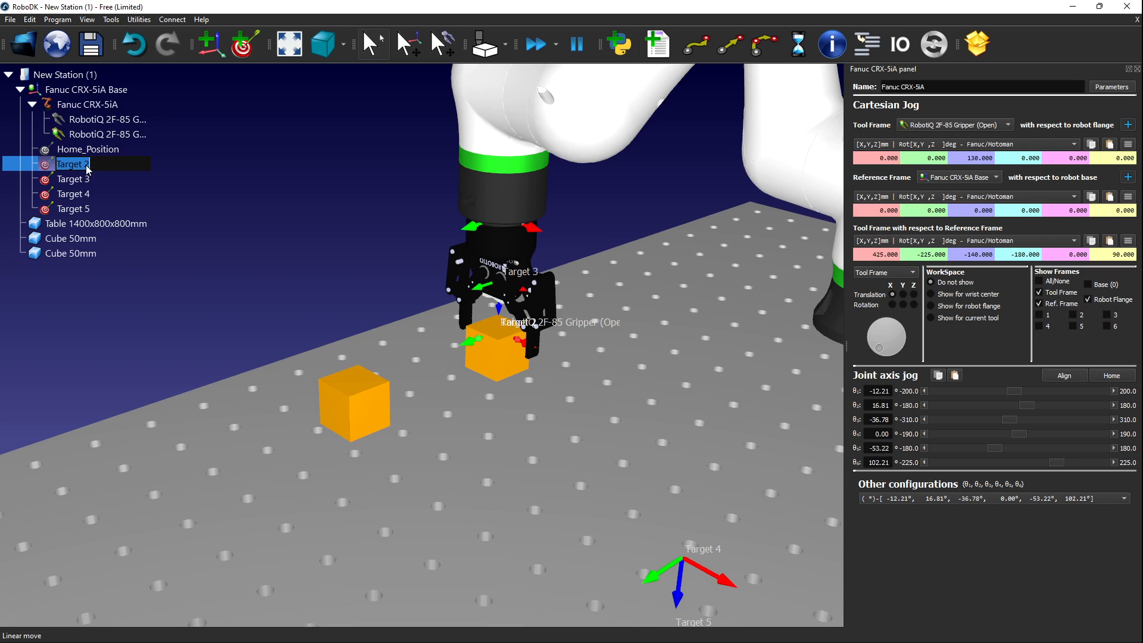
text(Pick_Position)
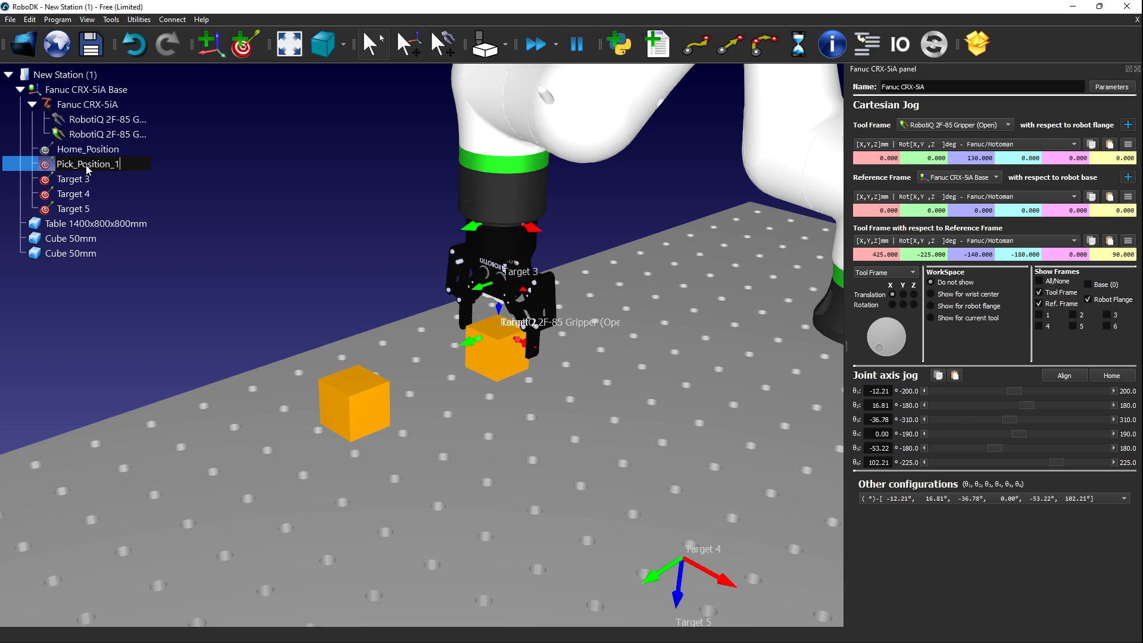
text(_1)
key(Return)
Move the robot to Target 3 above the cube and rename that target OverPick_Position_2.
double_click(100, 177)
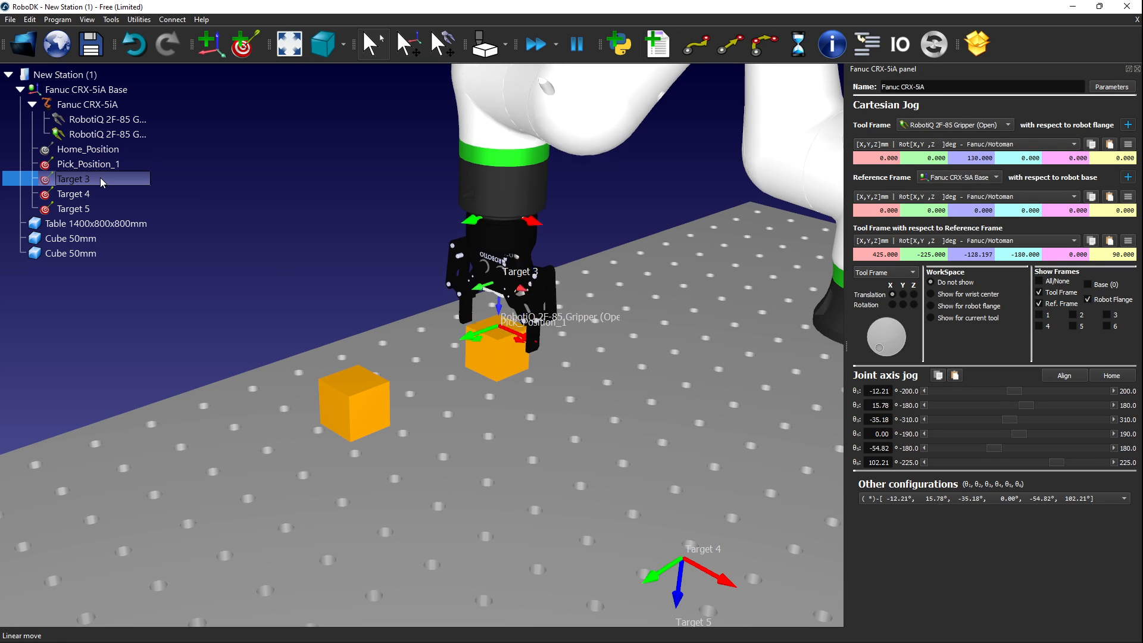
click(100, 177)
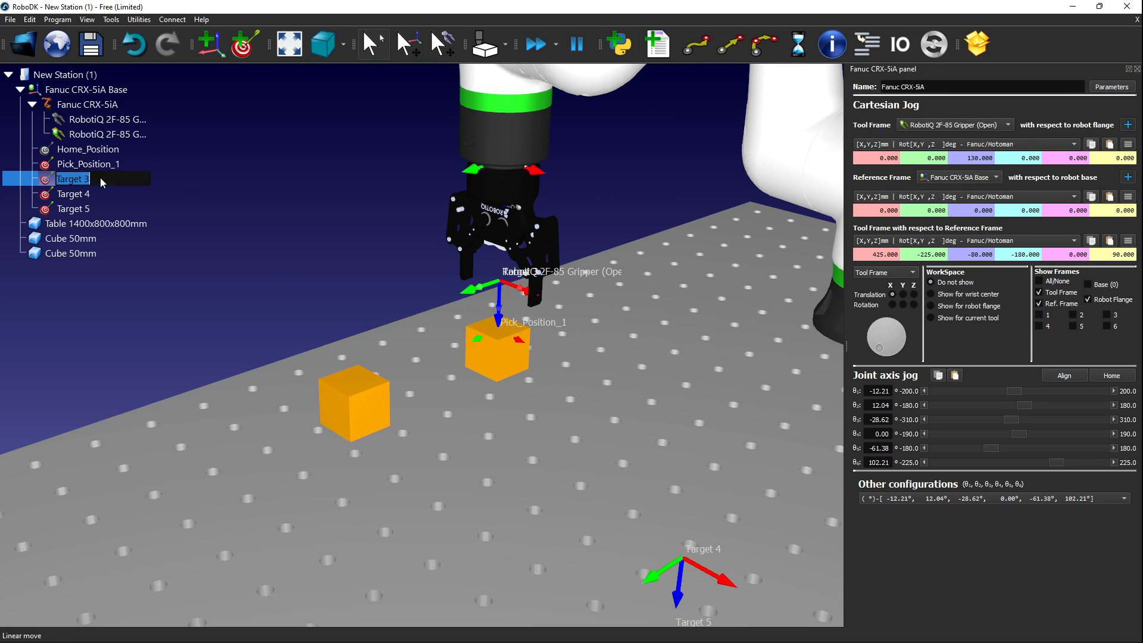
text(OverPick_Position_2)
key(Return)
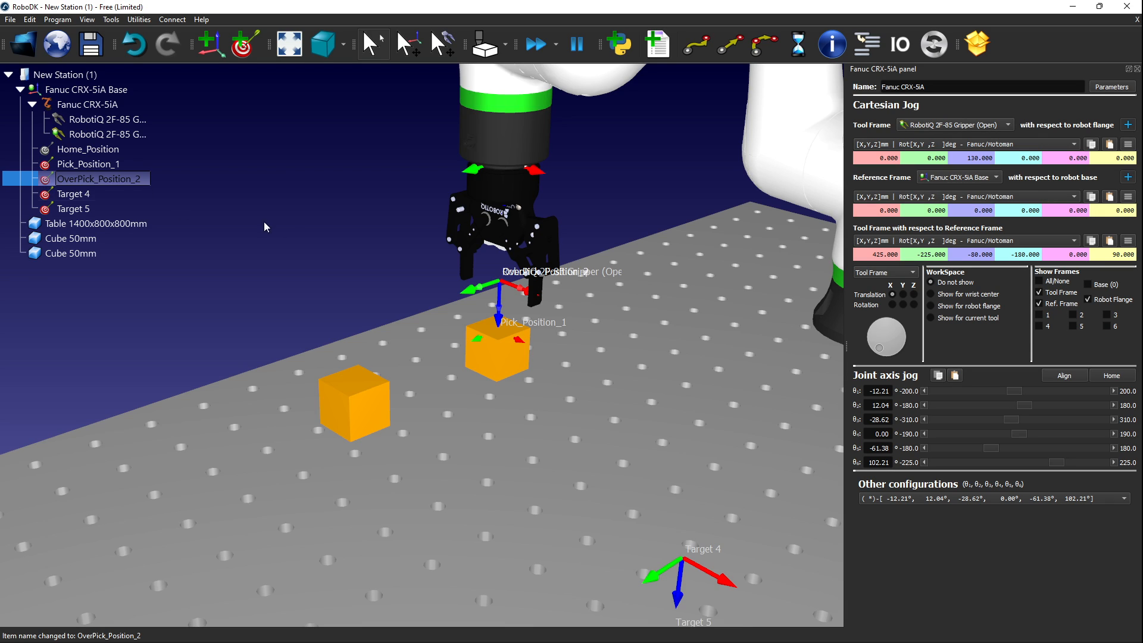
Move the robot to Target 4 and rename that target OverPlace_Position_1.
click(295, 221)
scroll(295, 220, down, 5)
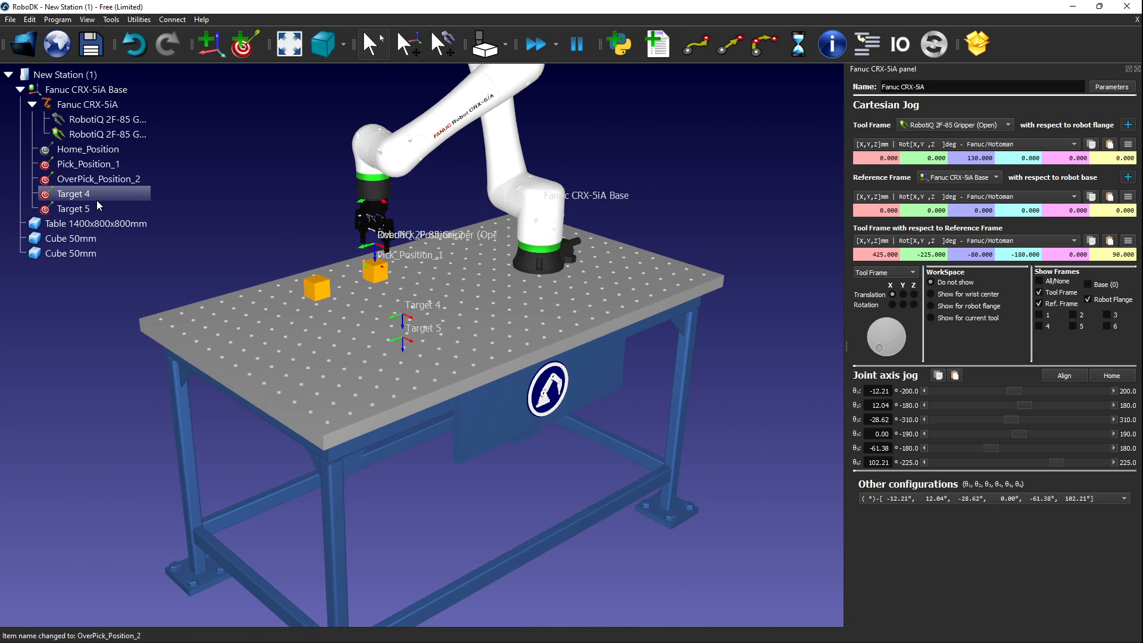
click(94, 194)
double_click(94, 194)
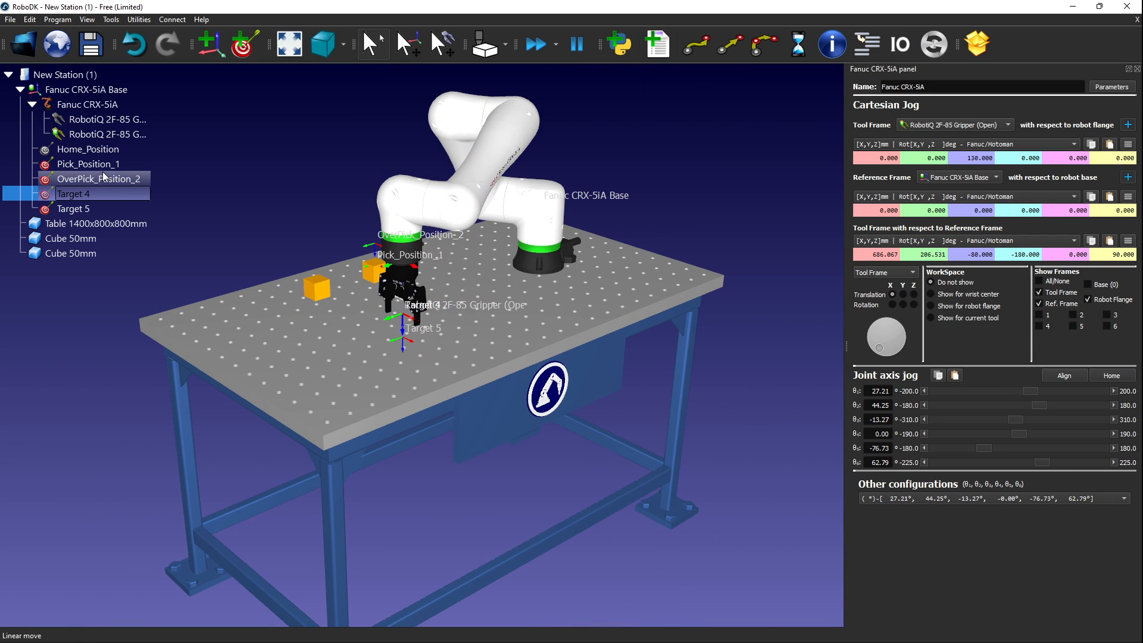
key(F2)
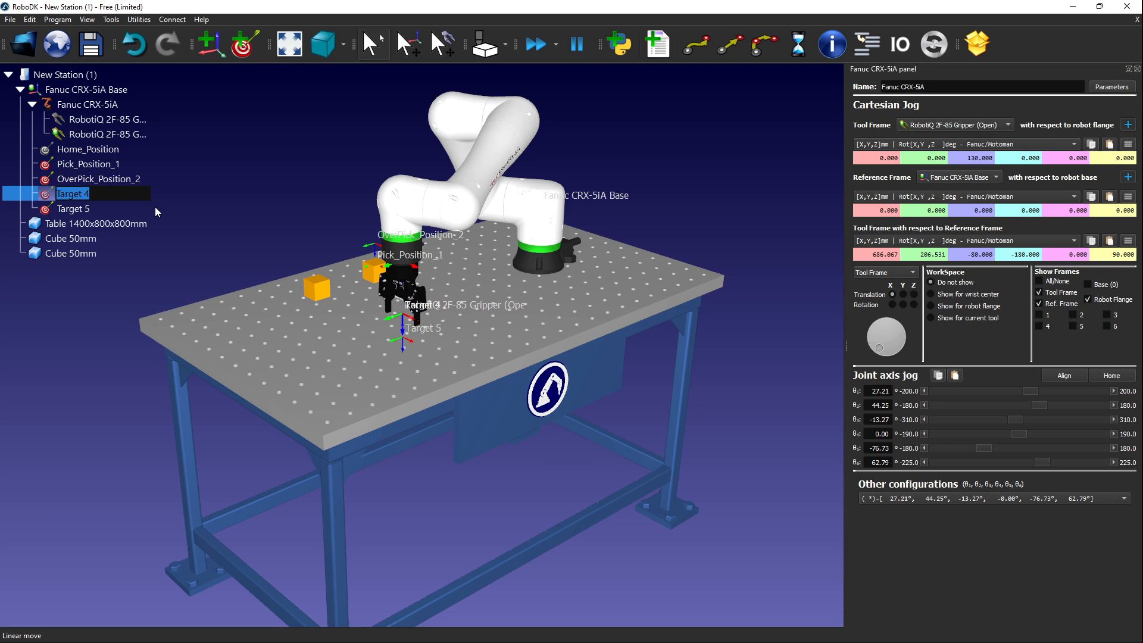
text(OverPlace_Position_1)
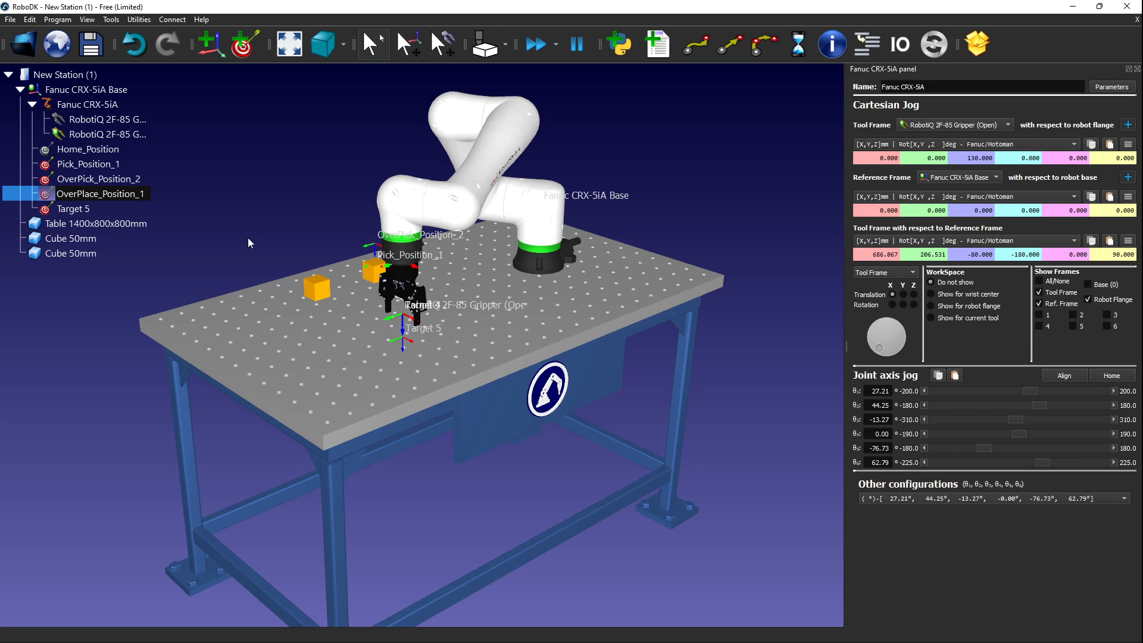
key(Return)
Move the robot to the approach target above the cube and correct its name to OverPick_Position_1.
double_click(112, 180)
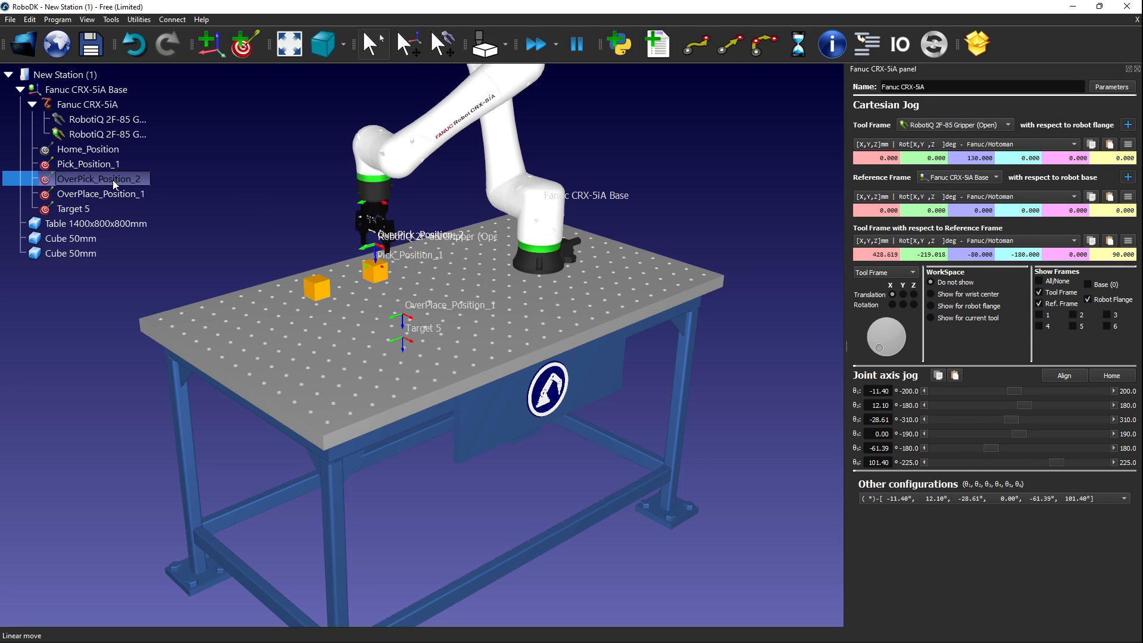
click(112, 179)
click(143, 178)
key(BackSpace)
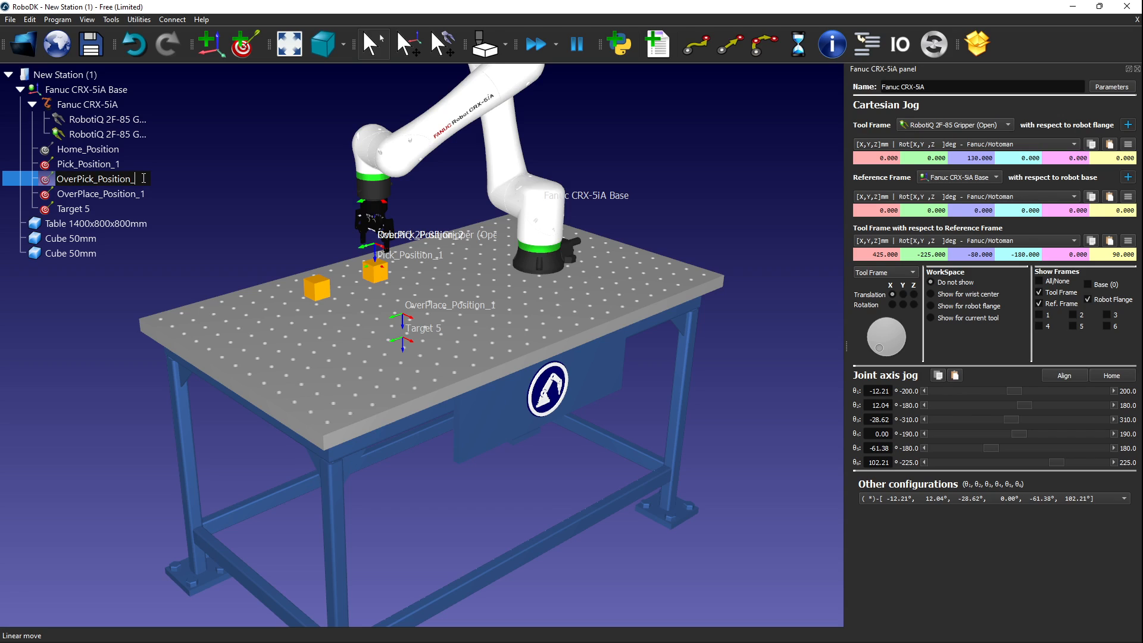
text(1)
key(Return)
Move the robot through OverPlace_Position_1 to Target 5 and rename Target 5 as Place_Position_1.
double_click(89, 195)
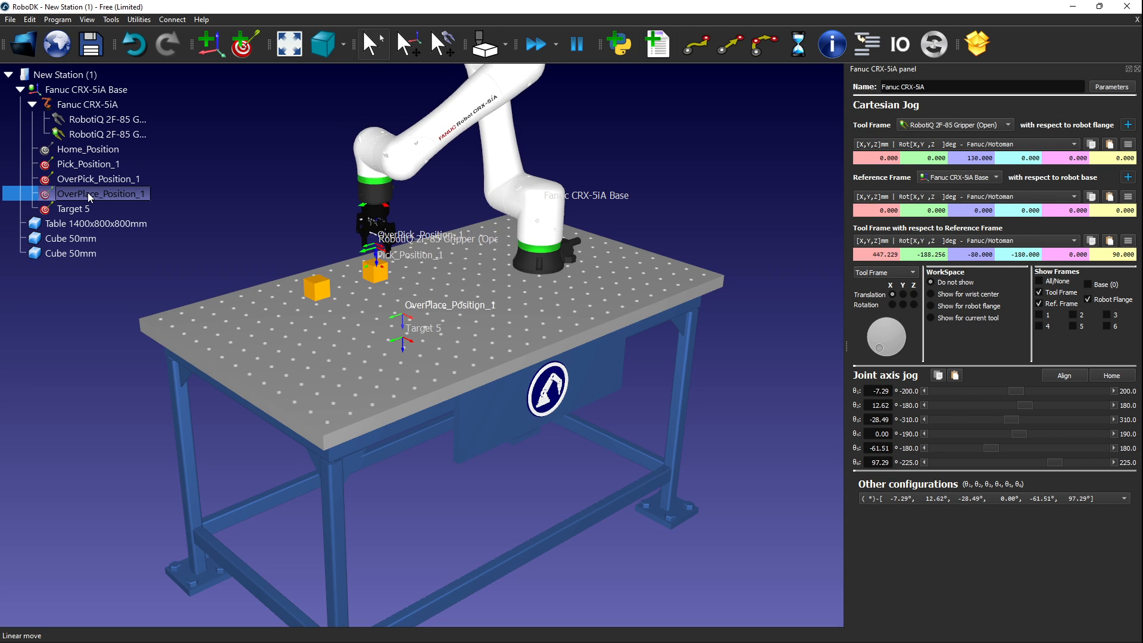
double_click(94, 211)
scroll(371, 331, up, 5)
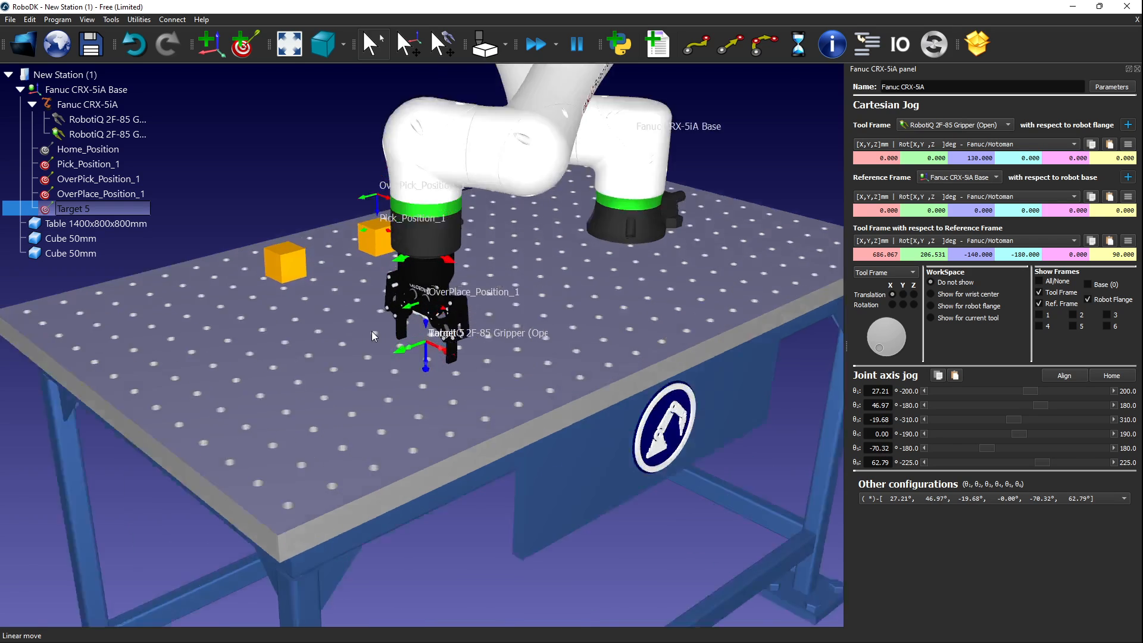
key(F2)
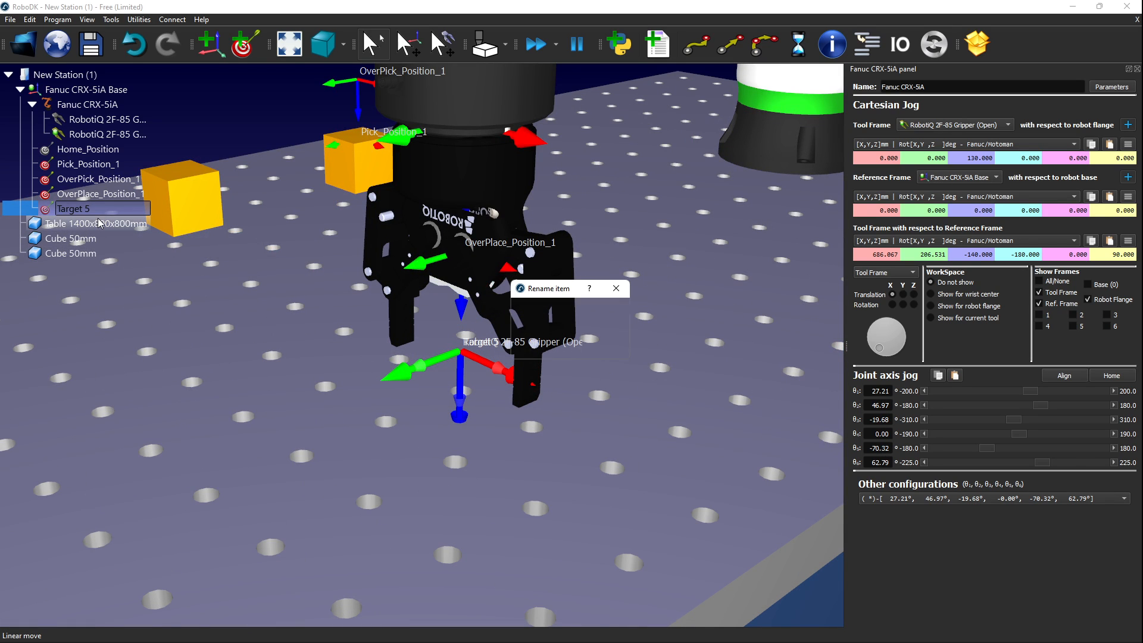
text(Place)
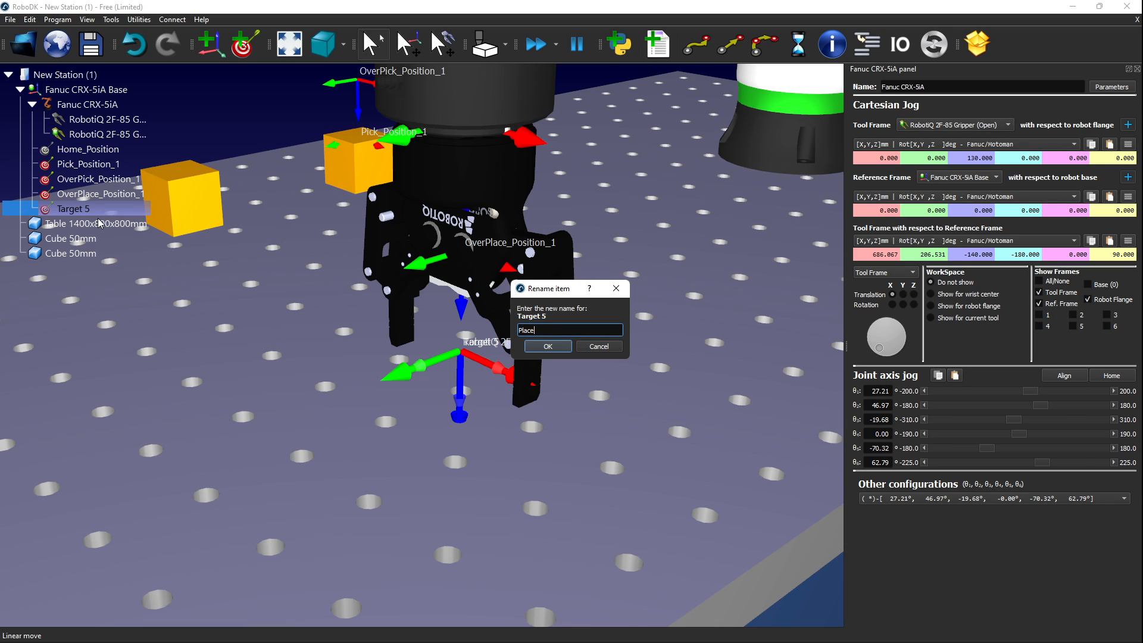
text(_Position_1)
click(535, 351)
scroll(535, 352, down, 5)
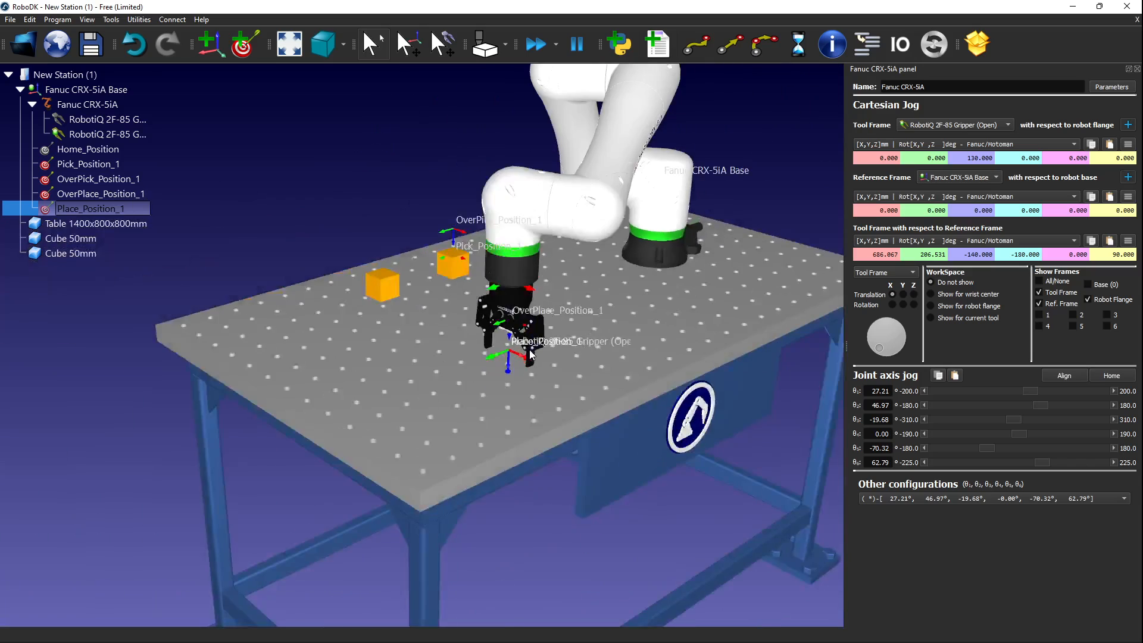
Return the robot to Home_Position and close the Fanuc CRX-5iA panel.
double_click(50, 151)
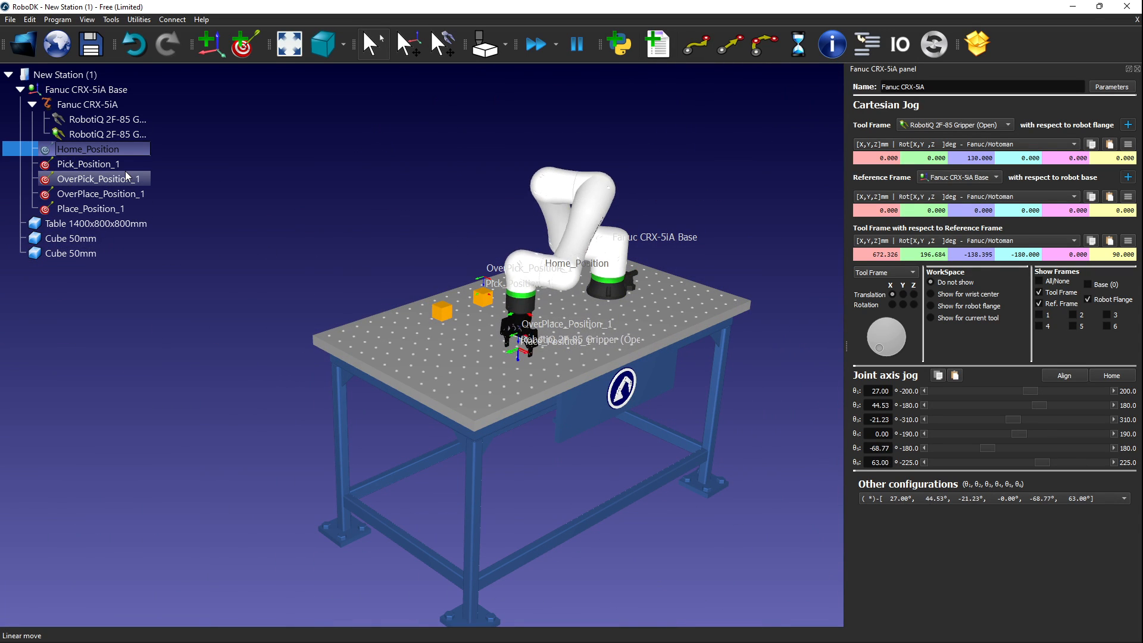
right_drag(420, 340, 497, 345)
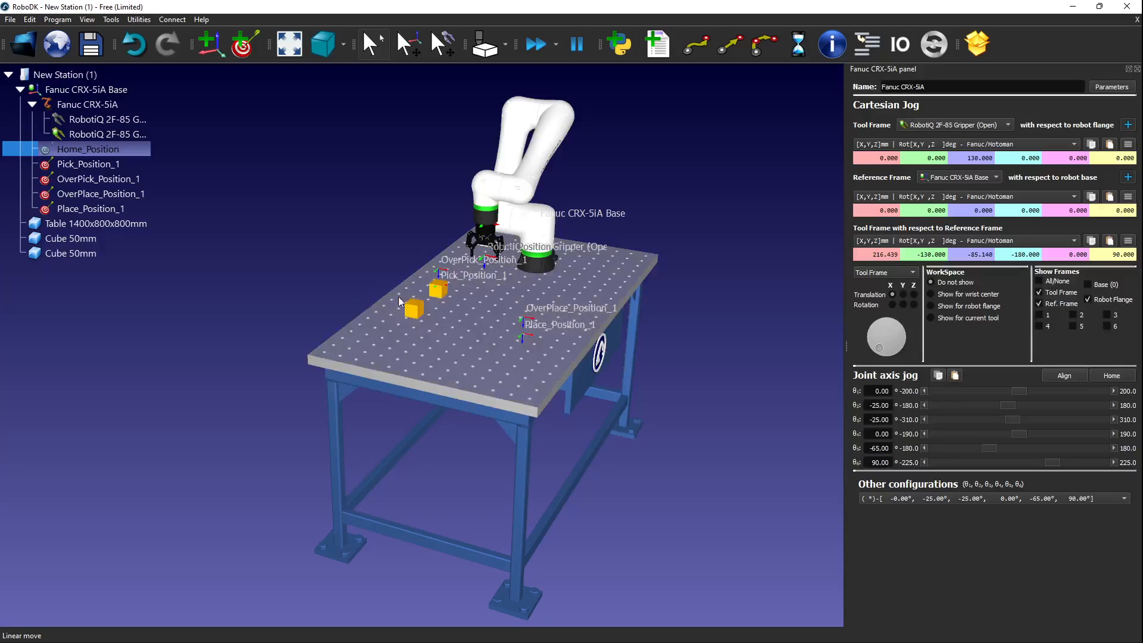
click(1137, 69)
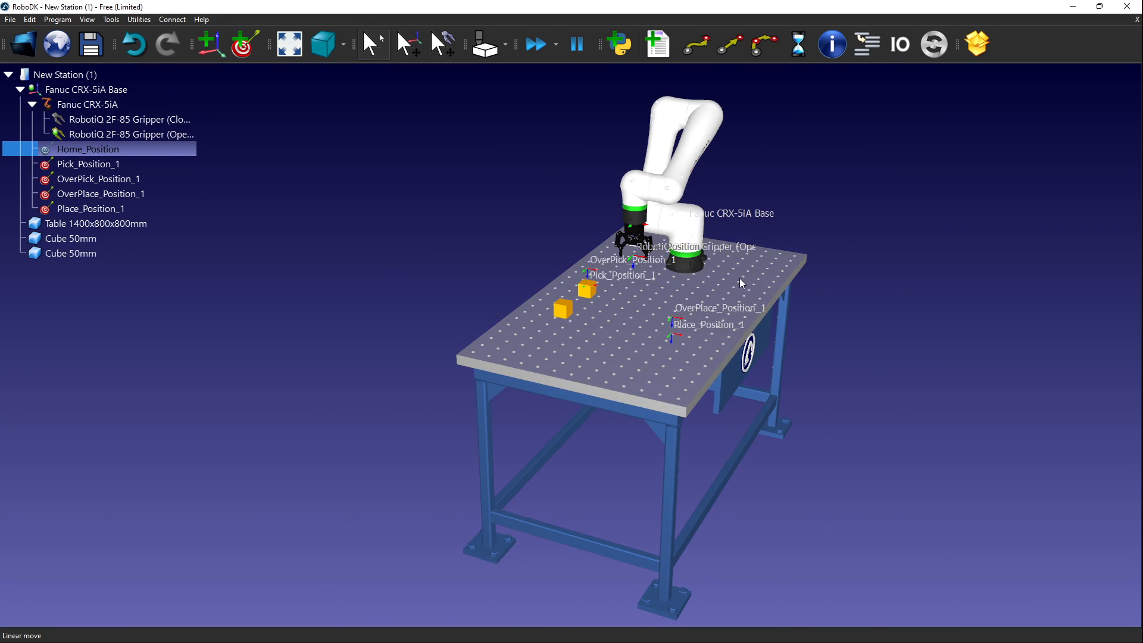
Examine the layout of the named pick, place and approach targets around the cubes on the table.
scroll(759, 329, up, 5)
right_drag(594, 316, 920, 398)
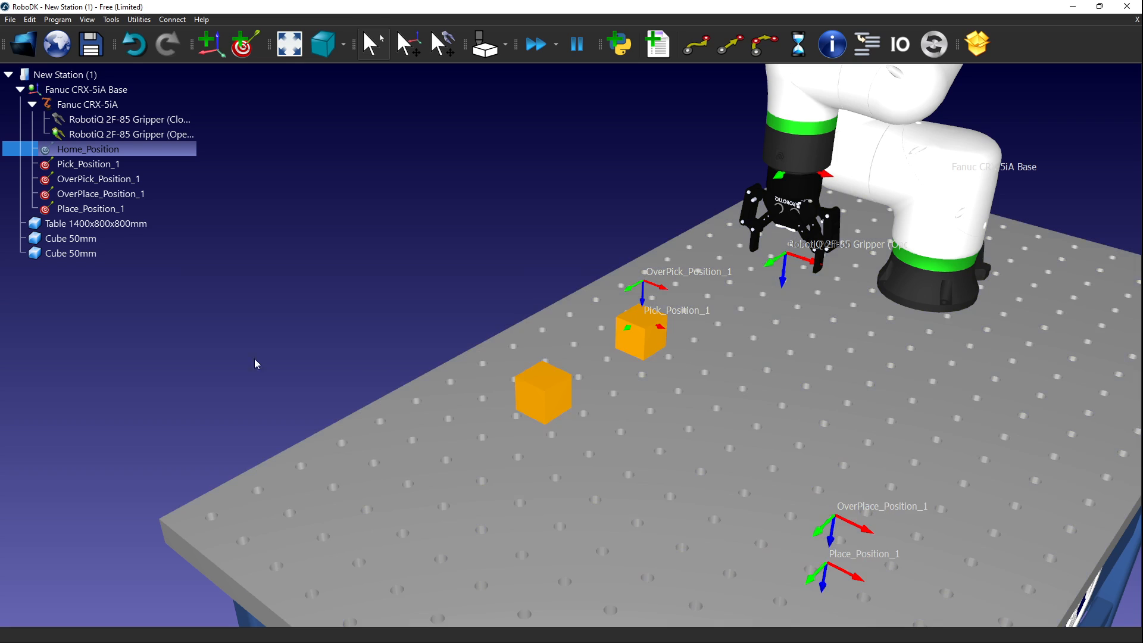
click(166, 340)
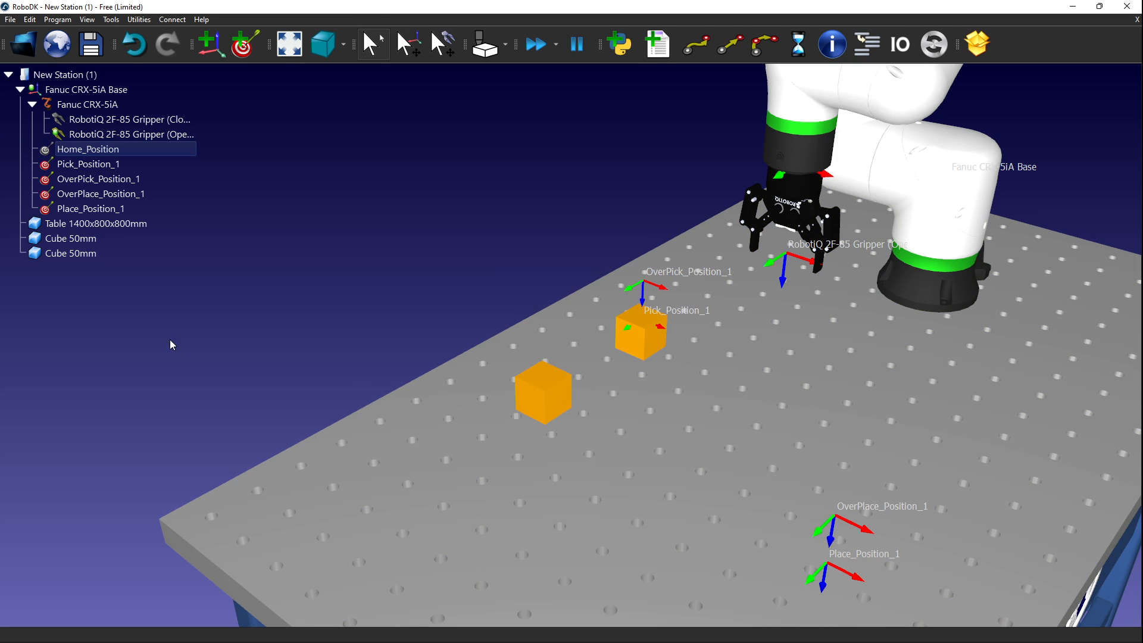
scroll(206, 331, down, 6)
scroll(206, 330, up, 2)
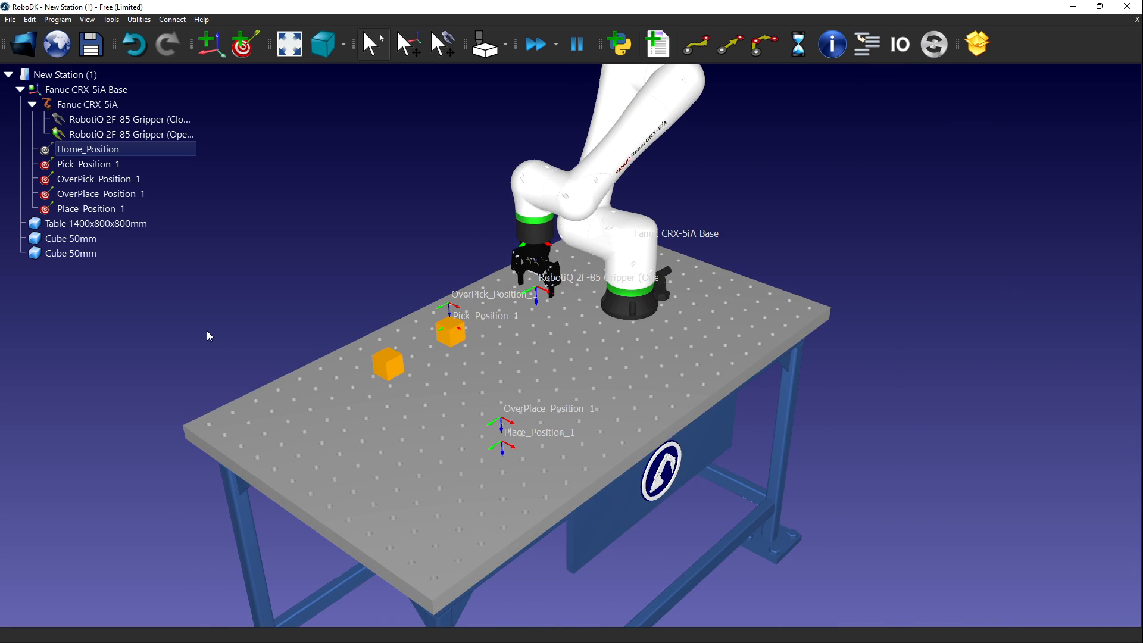
scroll(205, 330, down, 1)
drag(206, 331, 320, 248)
middle_drag(528, 328, 720, 291)
drag(722, 294, 574, 300)
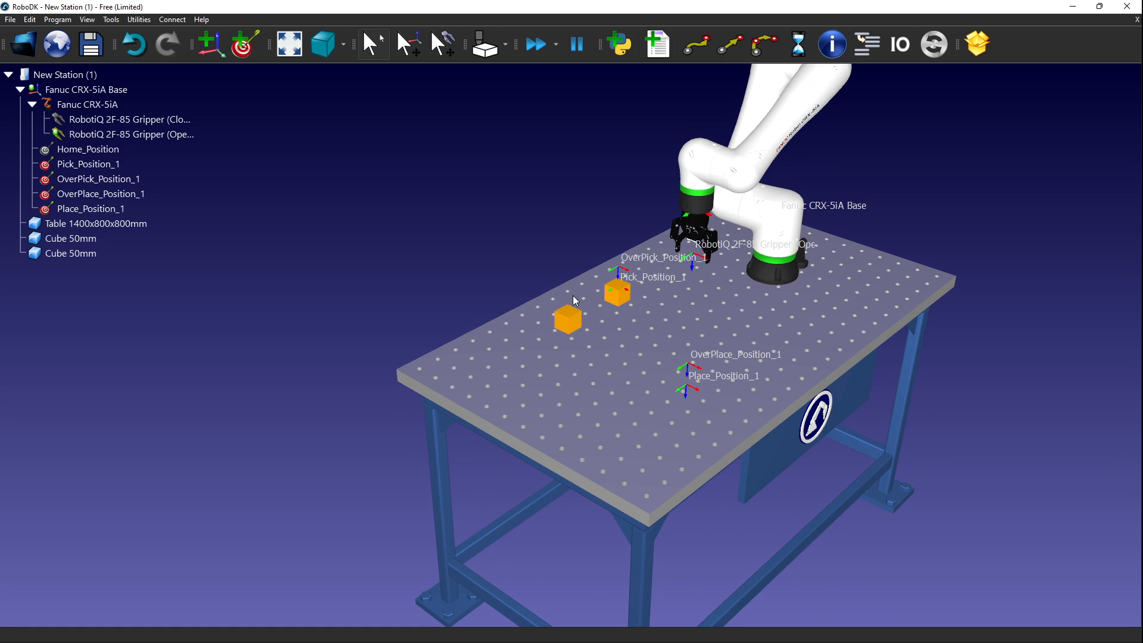
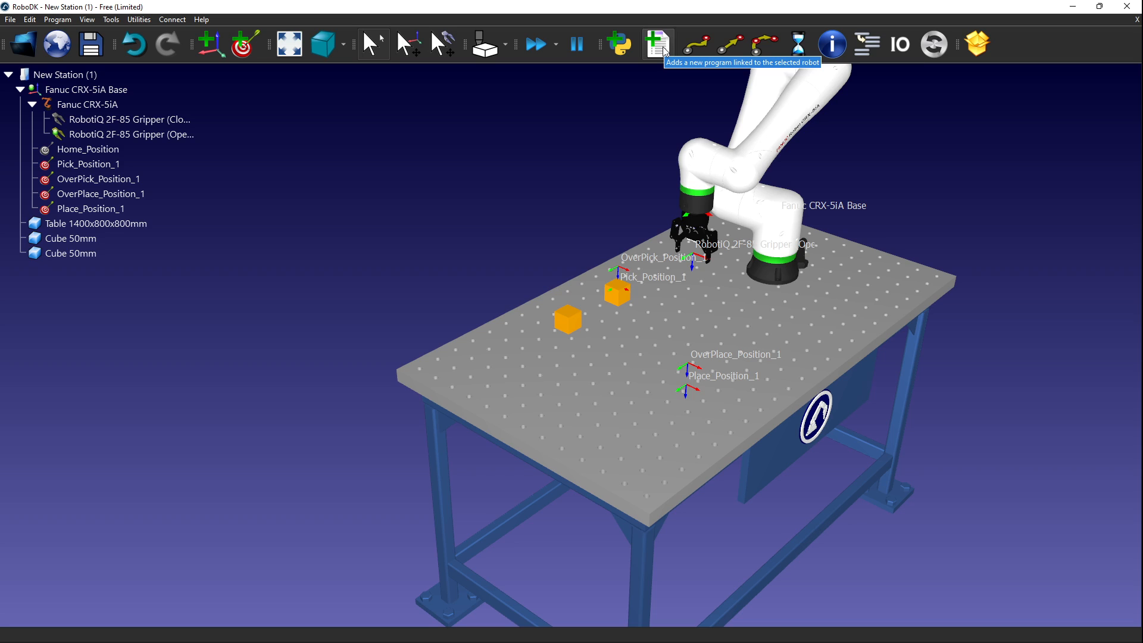
Add a new robot program and name it Restore_Parts.
click(665, 51)
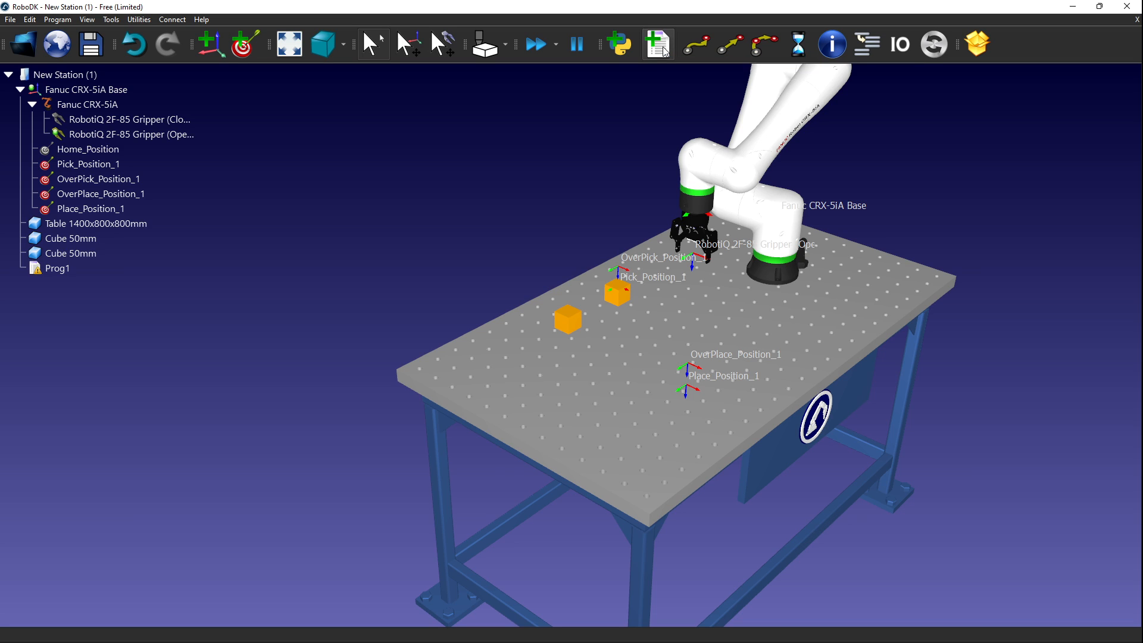
click(59, 269)
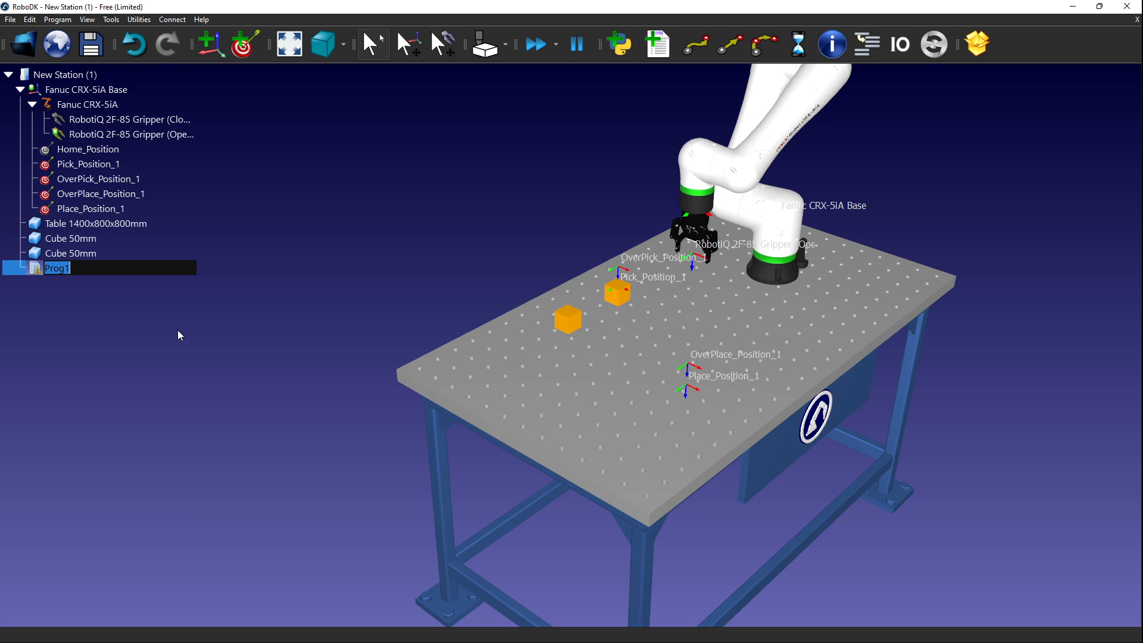
text(Restore_Parts)
click(199, 340)
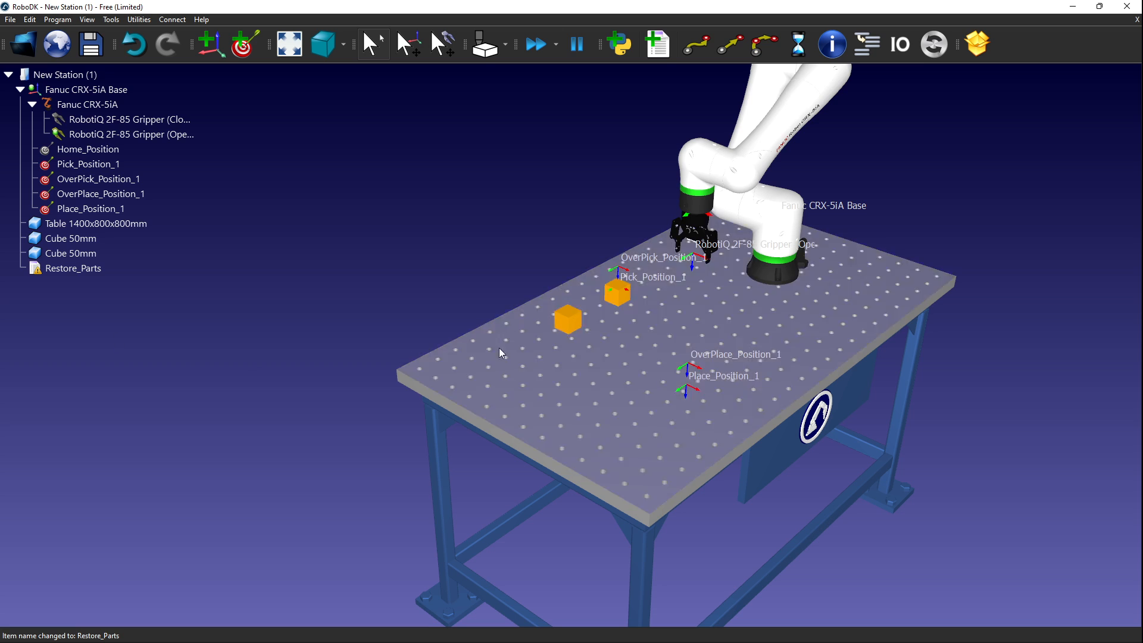
Add a simulation event instruction to Restore_Parts that sets the relative object position of both 50 mm cubes.
scroll(598, 315, up, 3)
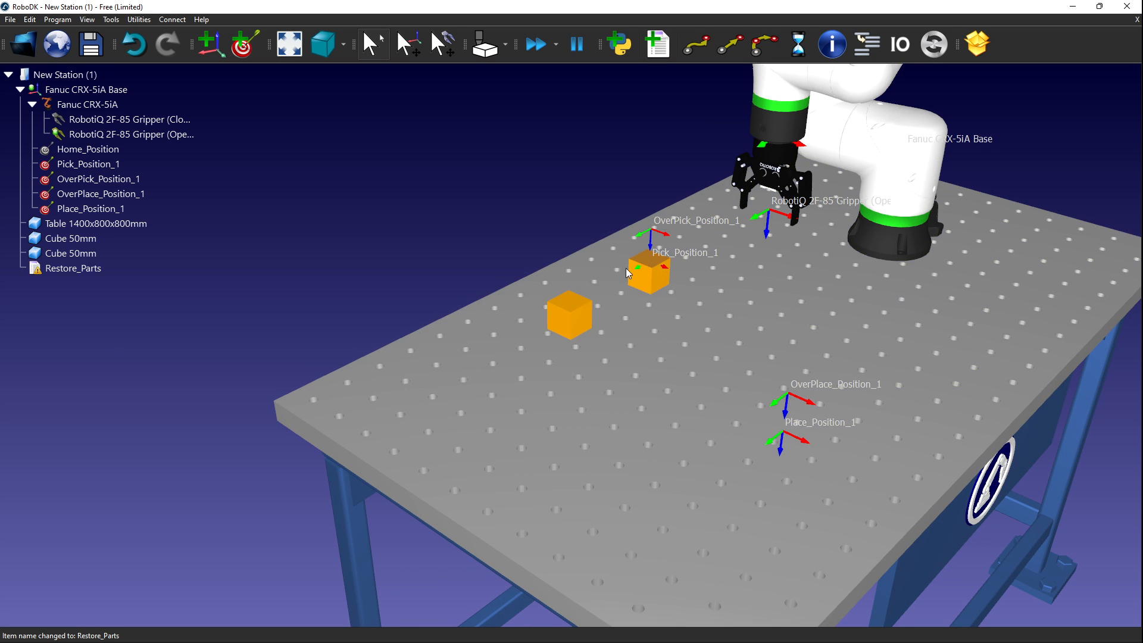
click(81, 269)
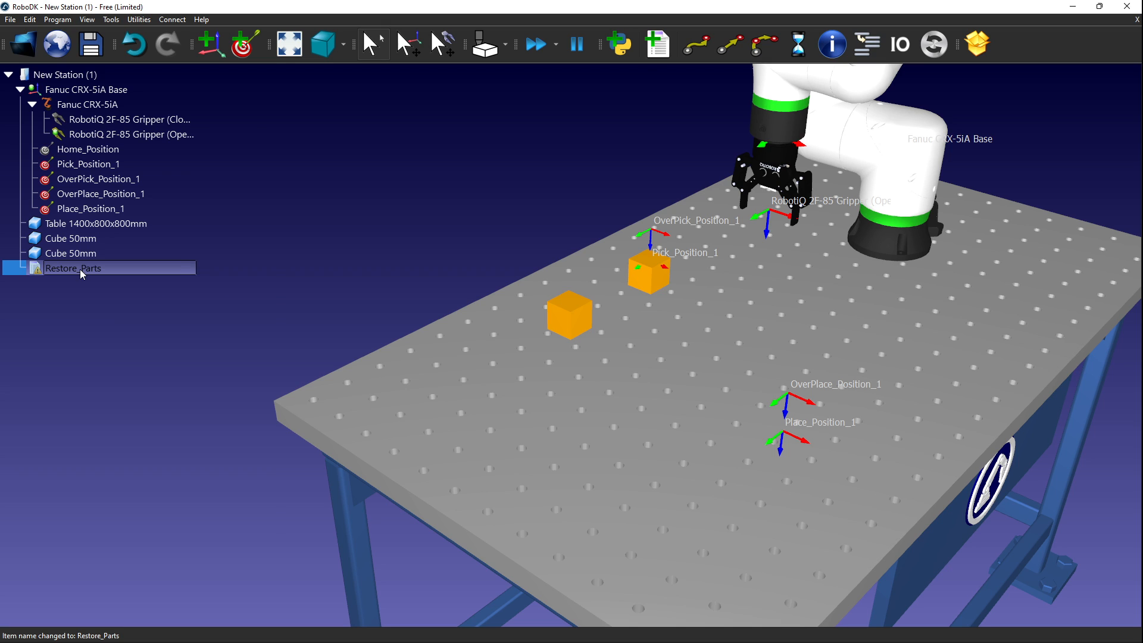
right_click(82, 271)
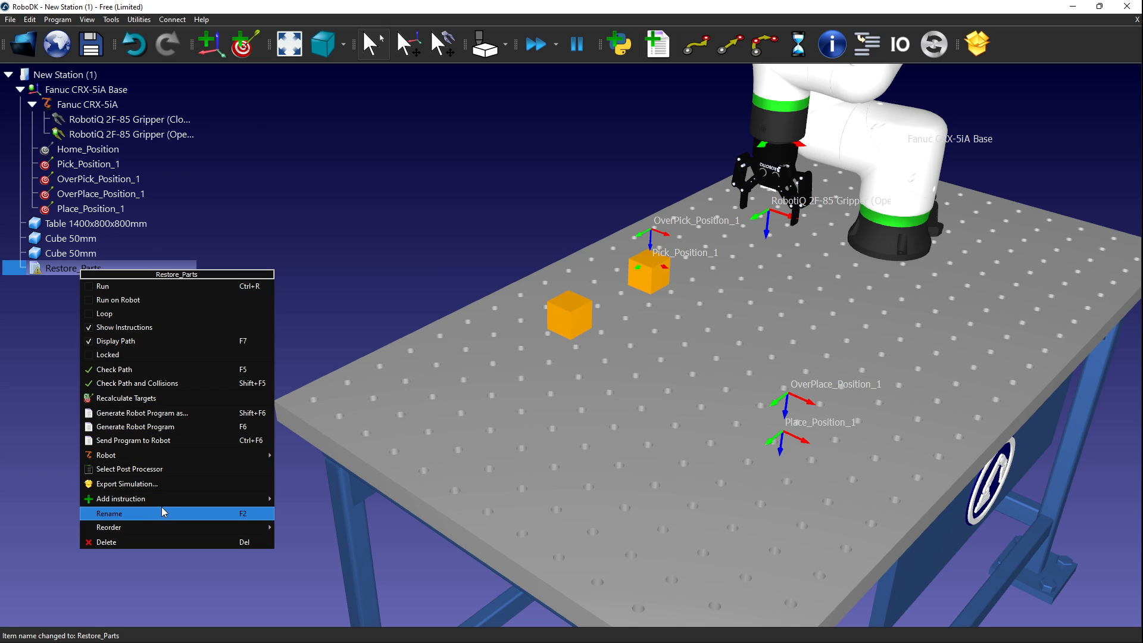
mouse_move(163, 500)
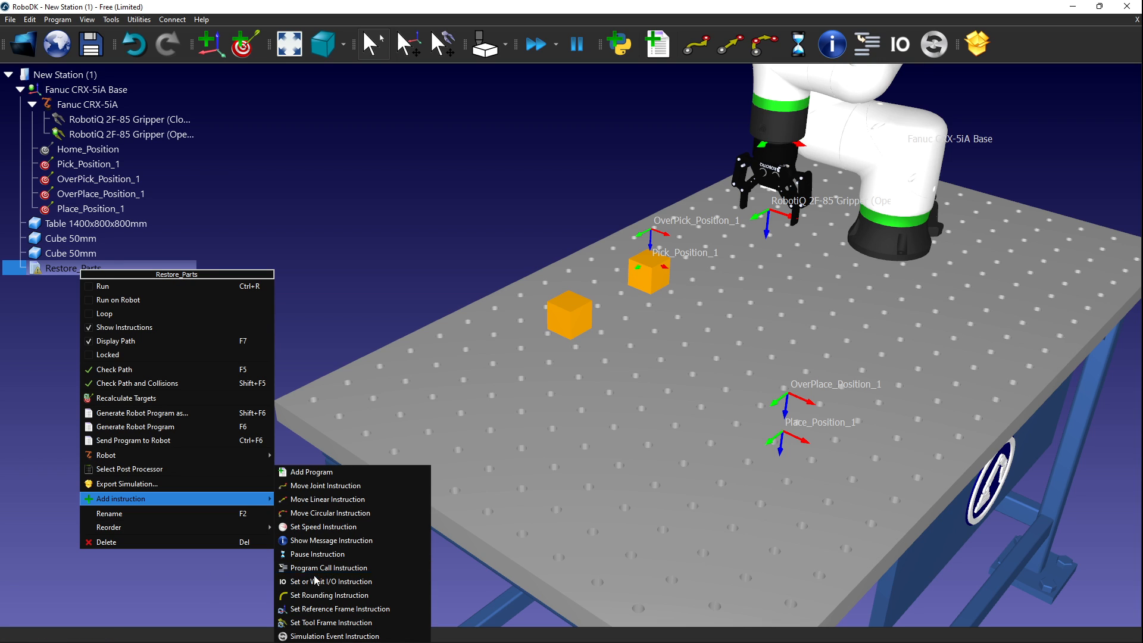
click(396, 636)
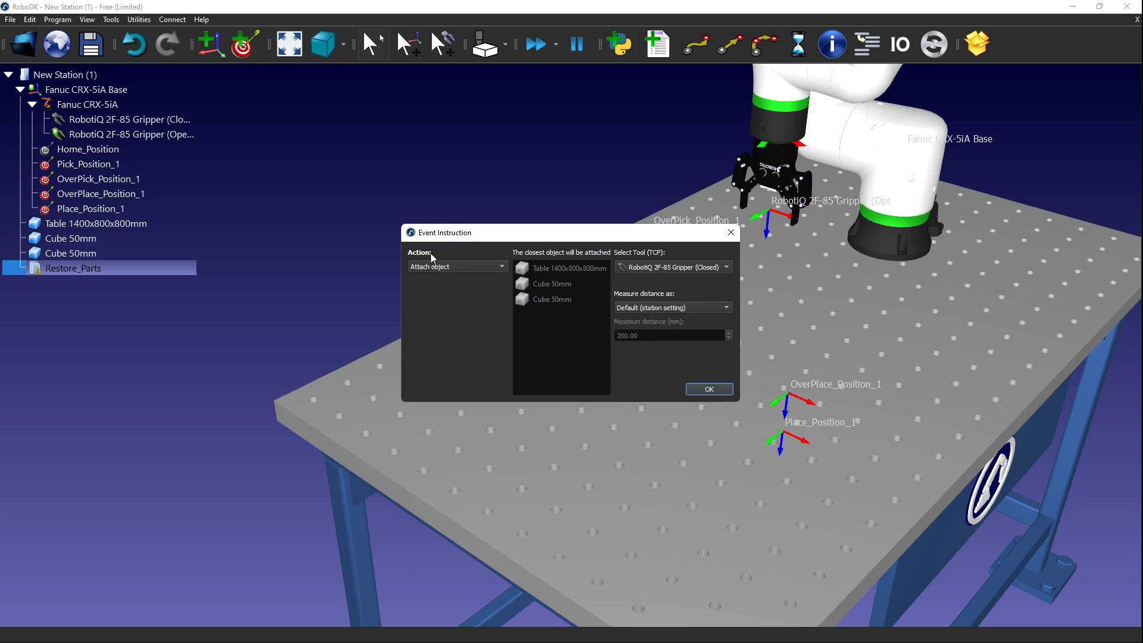
click(499, 268)
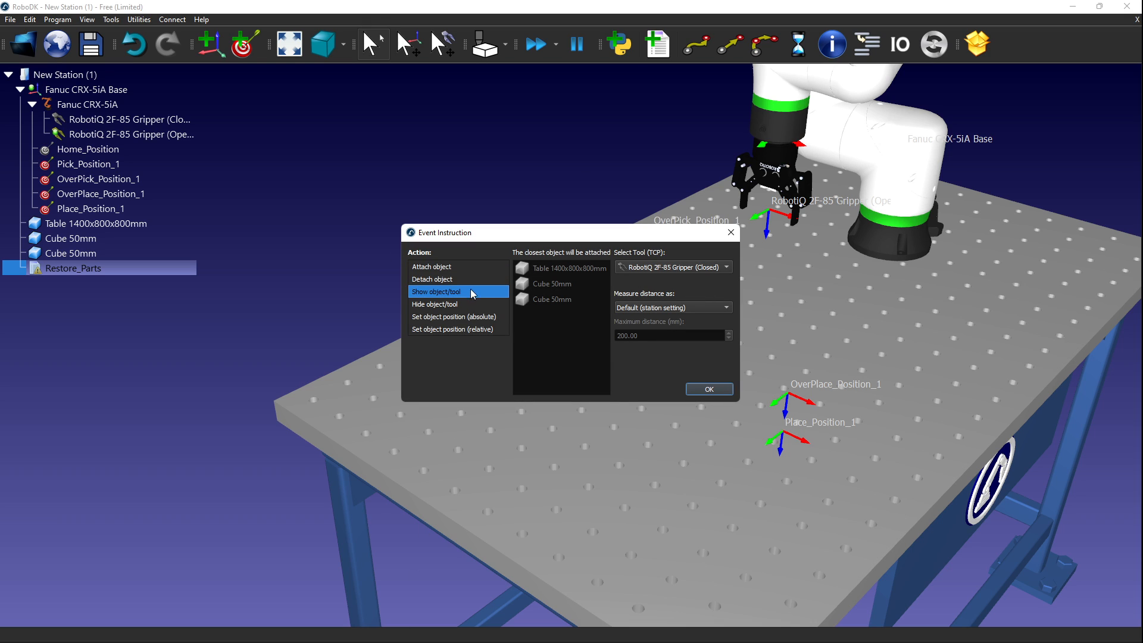
click(480, 330)
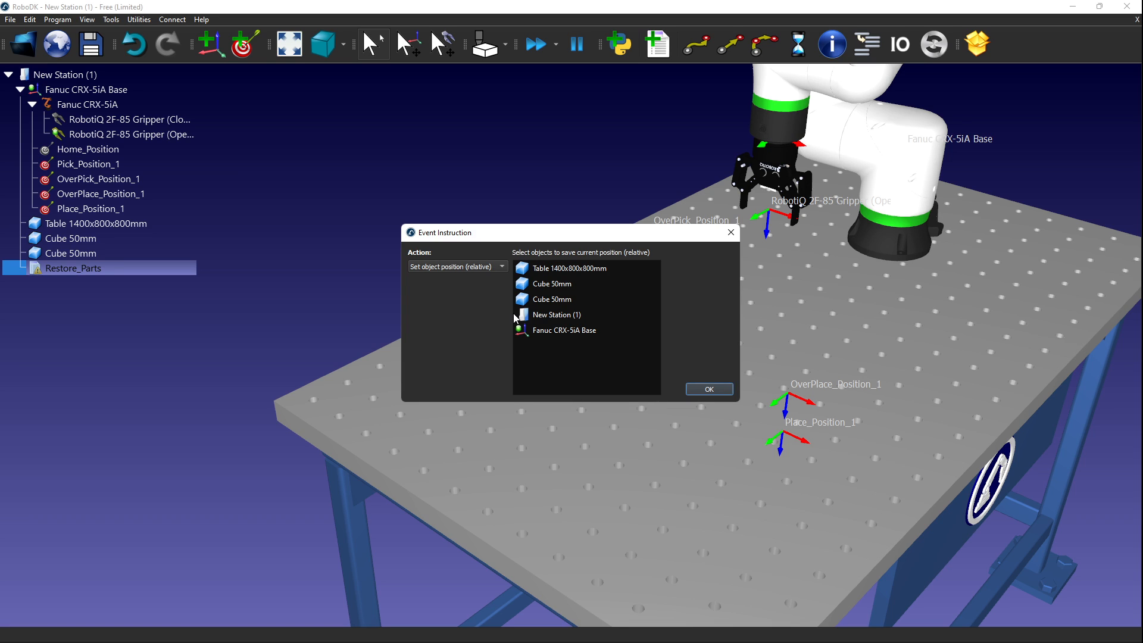
click(549, 287)
ctrl+click(549, 299)
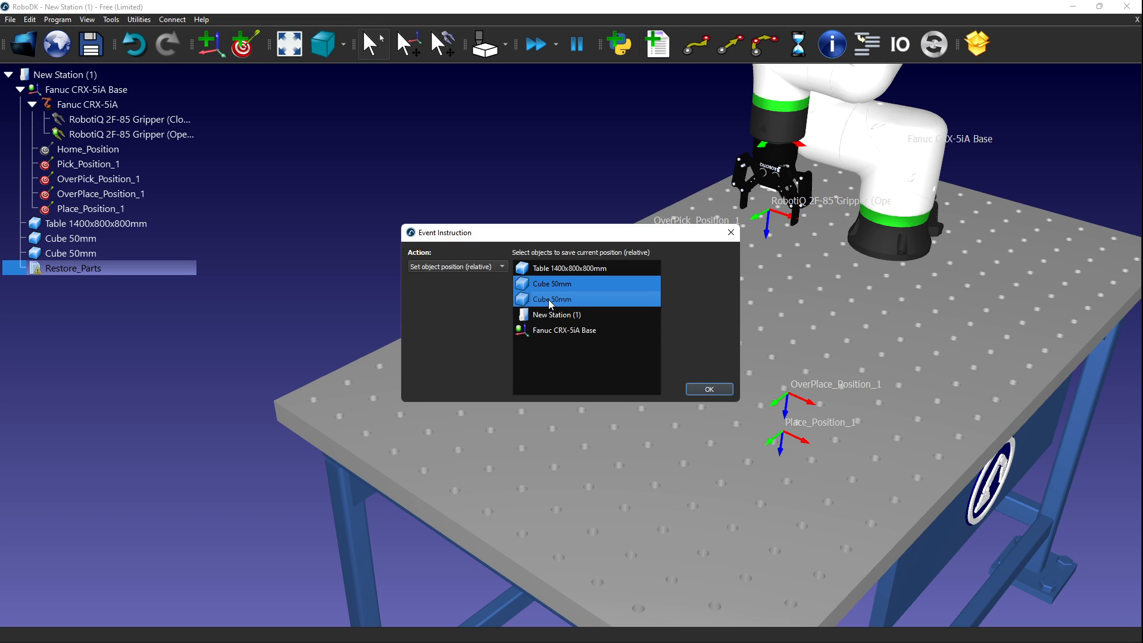
click(710, 389)
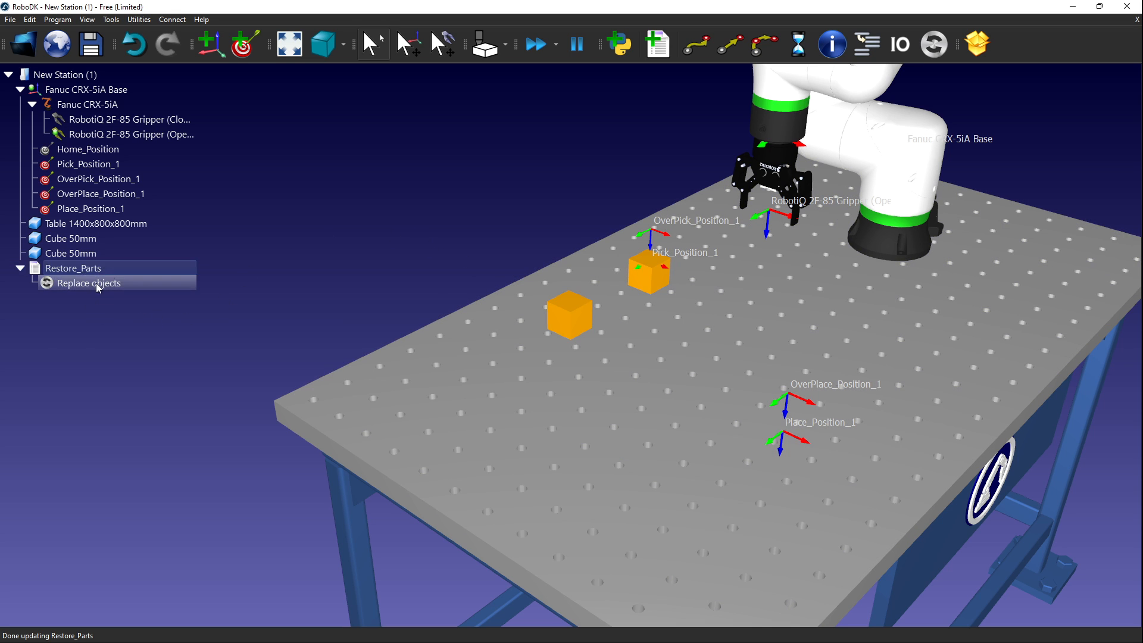
Add a second robot program and name it Pick_Place_Cube_1.
scroll(523, 276, down, 5)
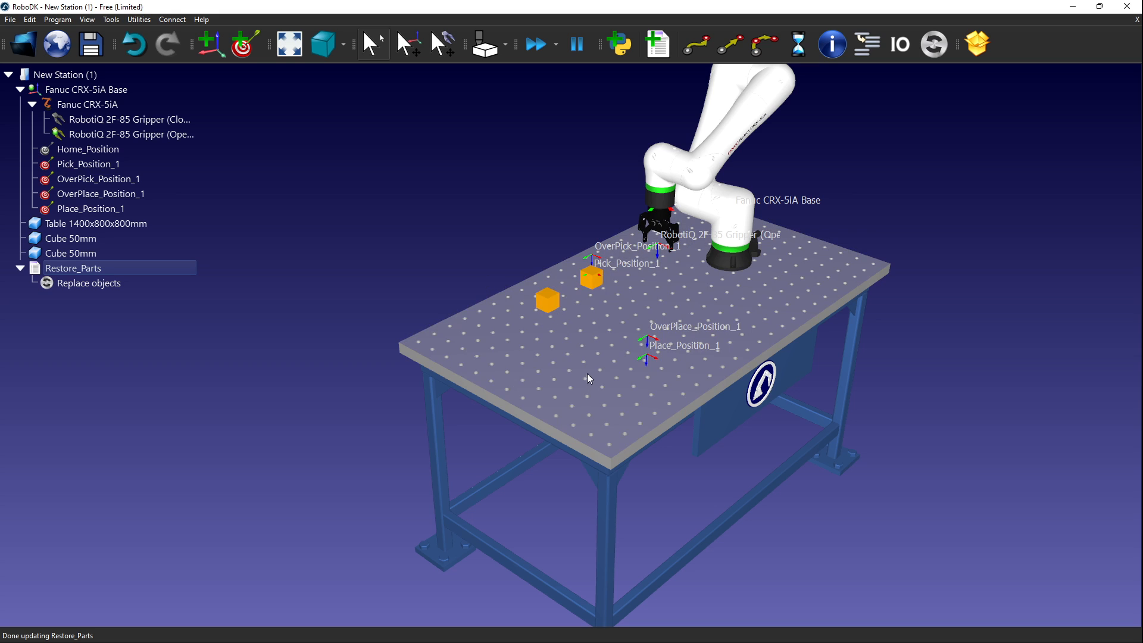
mouse_move(533, 366)
mouse_down()
mouse_move(630, 347)
mouse_move(554, 347)
mouse_move(532, 366)
mouse_up()
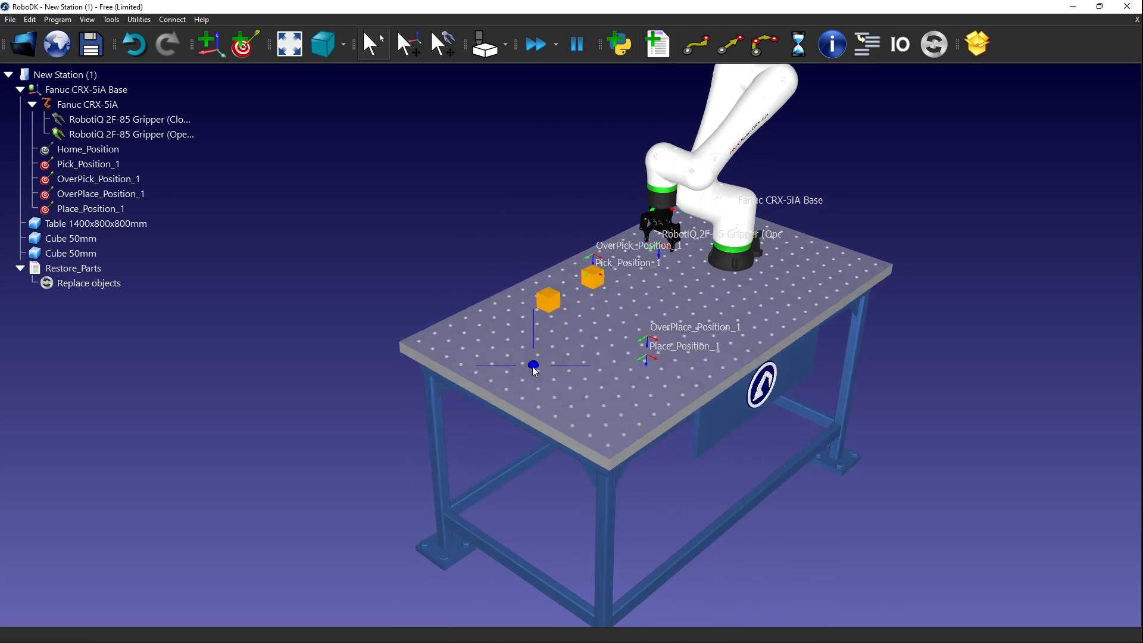
click(182, 366)
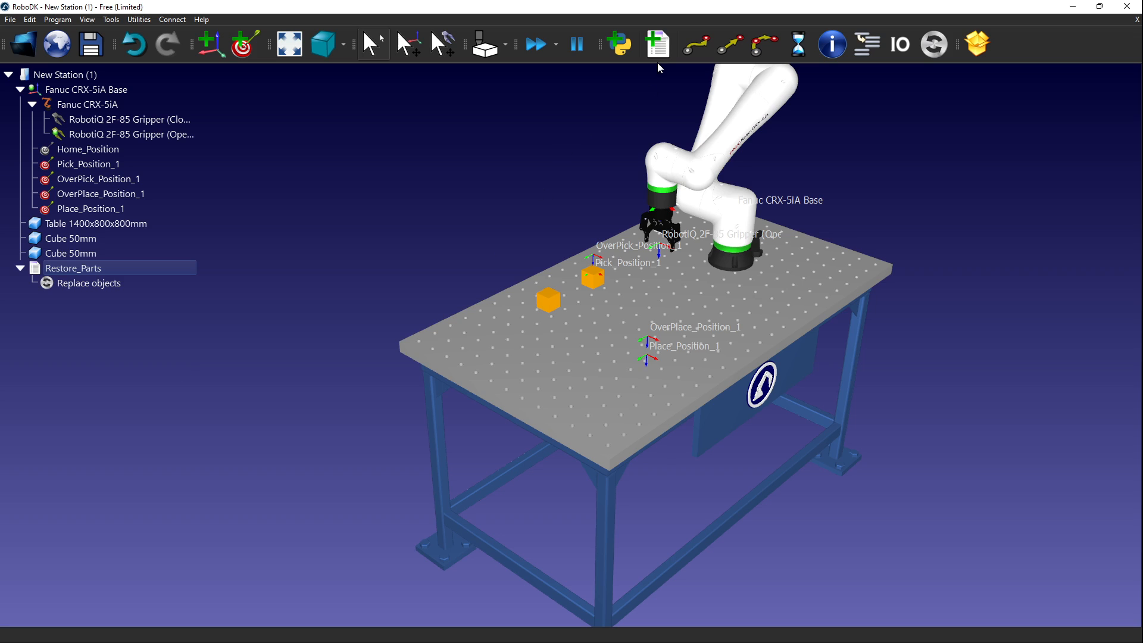
click(657, 46)
click(80, 301)
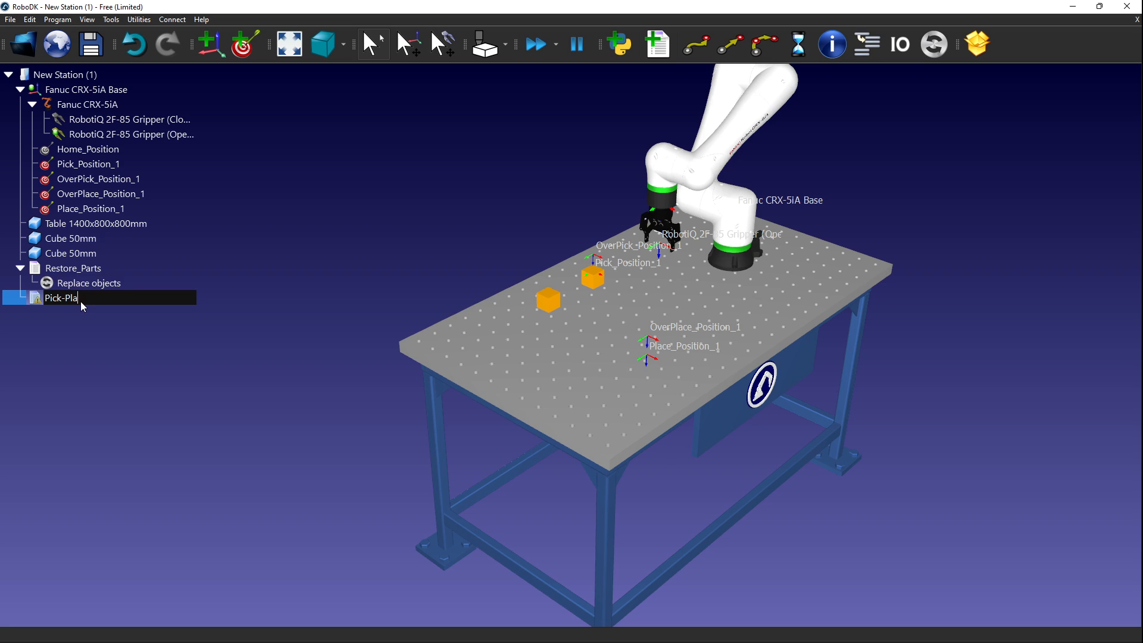
text(Pick_Place_Cube_1)
key(Return)
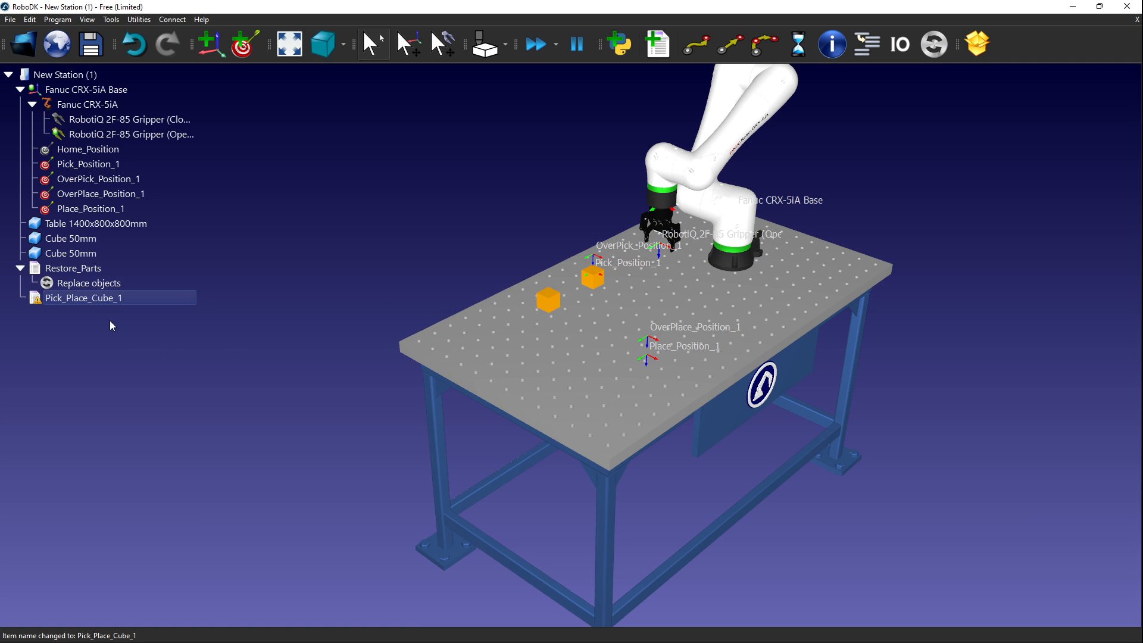
Add a simulation event instruction to Pick_Place_Cube_1 that hides the RobotiQ 2F-85 Gripper (Closed).
scroll(573, 209, up, 1)
scroll(574, 209, down, 1)
scroll(568, 184, up, 1)
mouse_move(568, 184)
right_down()
mouse_move(586, 256)
mouse_move(574, 184)
mouse_move(584, 204)
mouse_move(671, 250)
mouse_move(648, 250)
right_up()
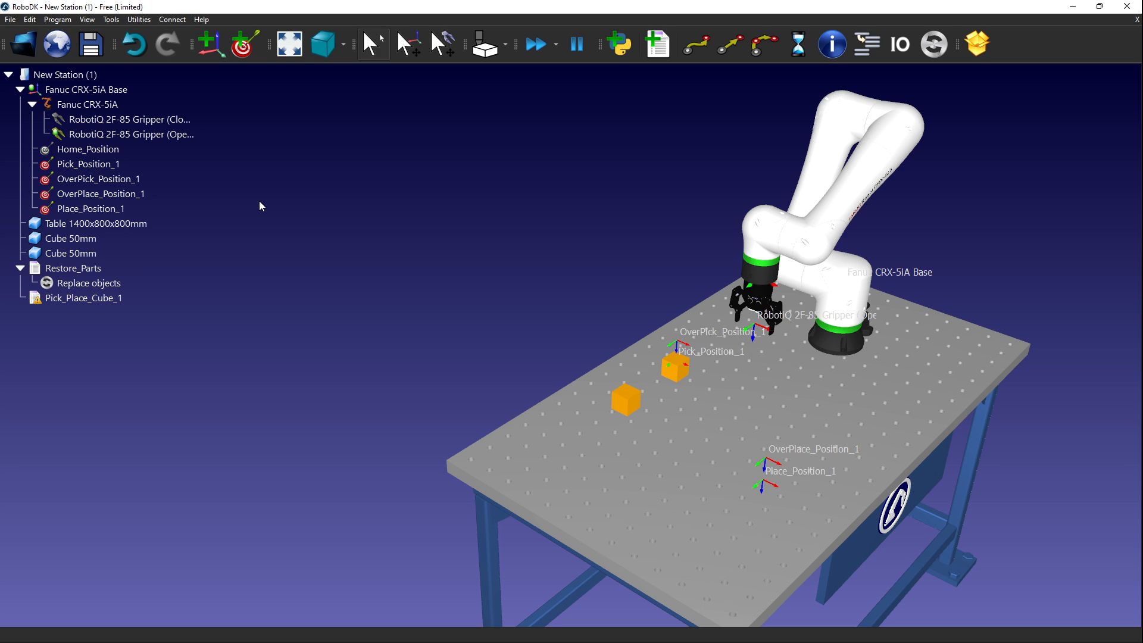
right_click(76, 298)
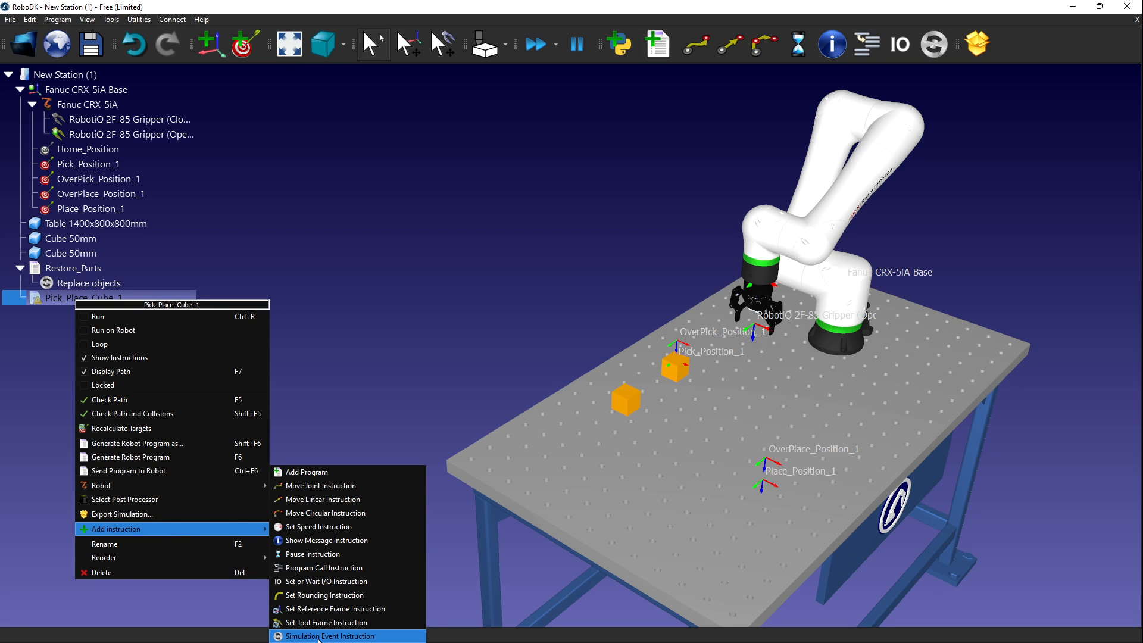
click(322, 636)
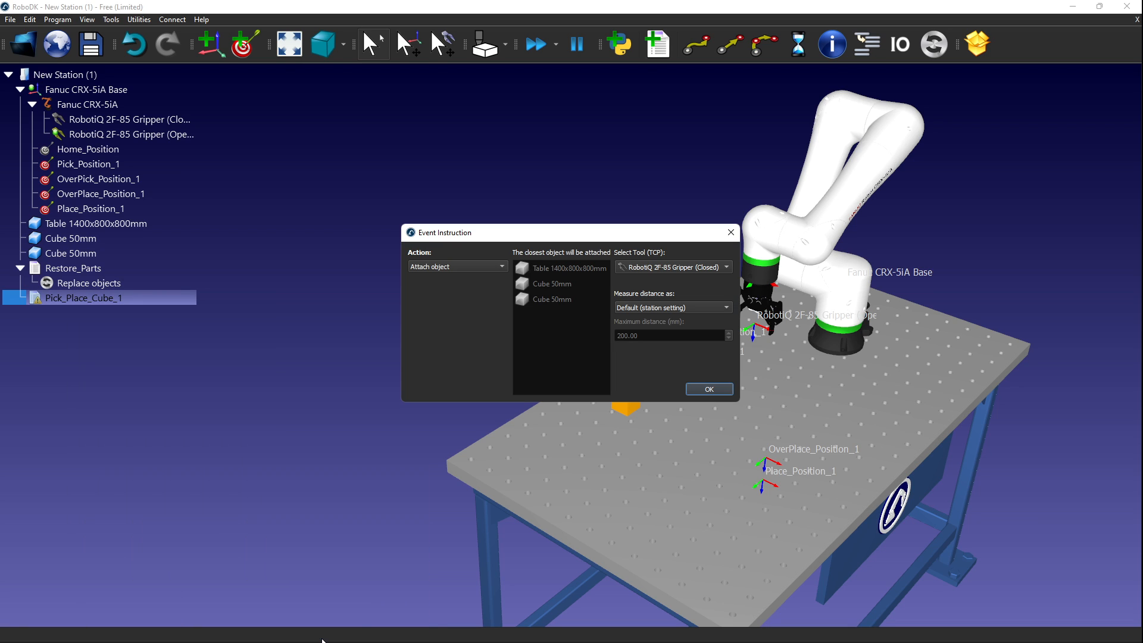
click(503, 267)
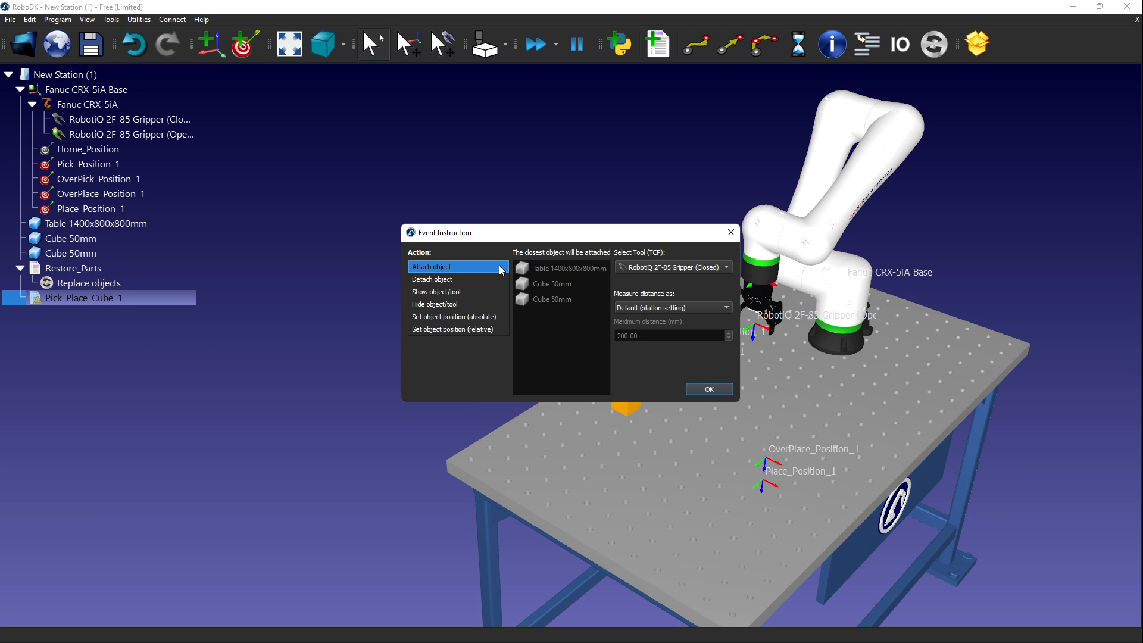
click(454, 306)
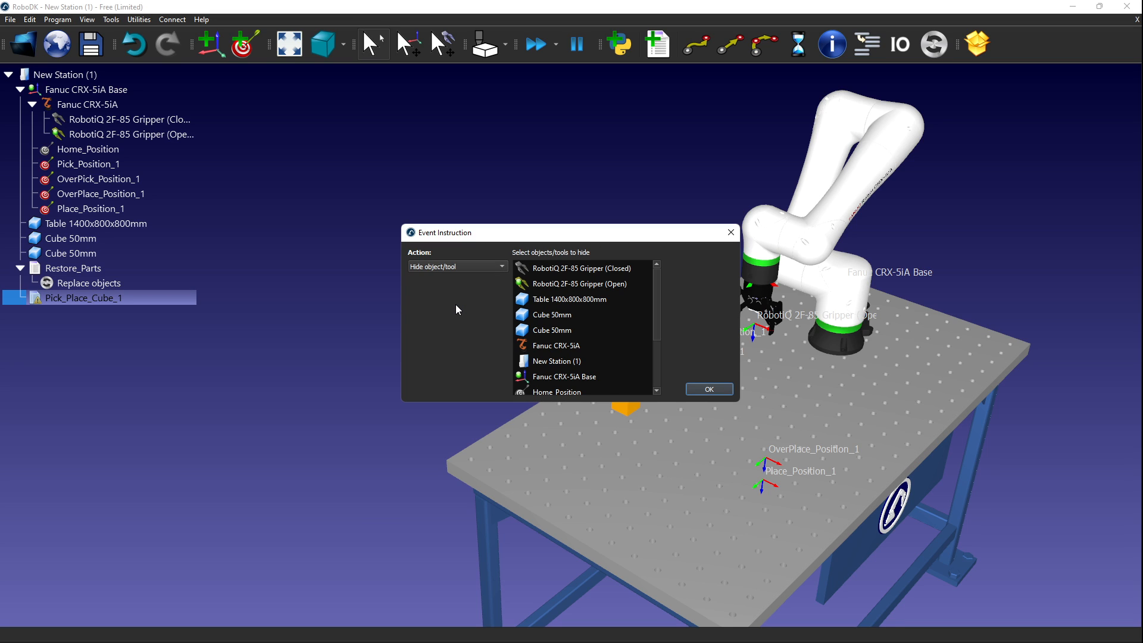
click(563, 269)
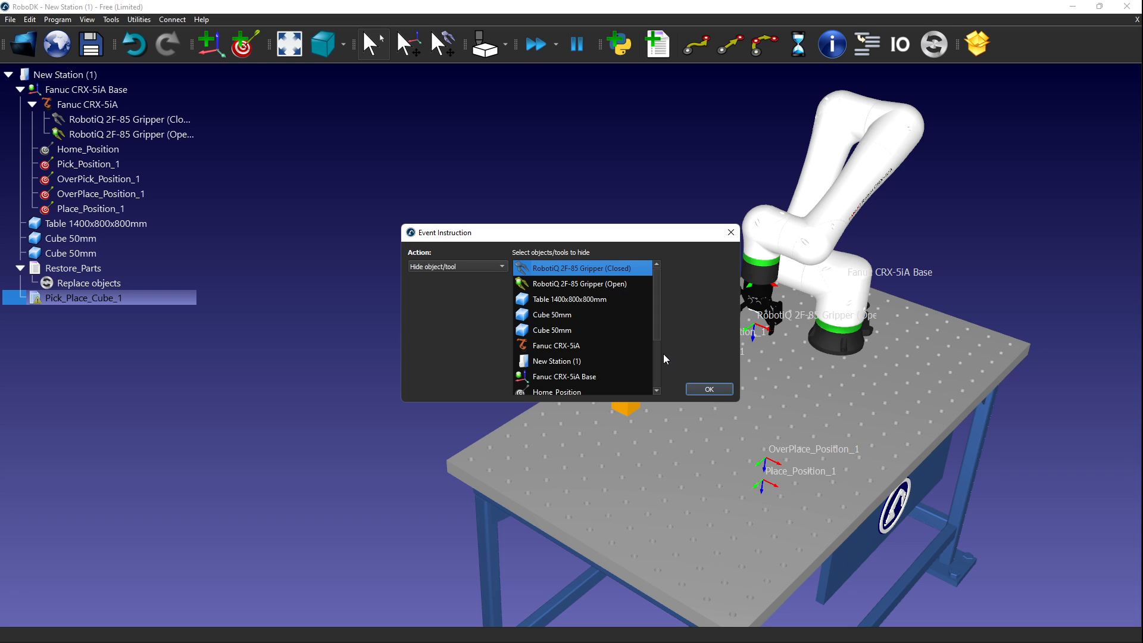
click(707, 389)
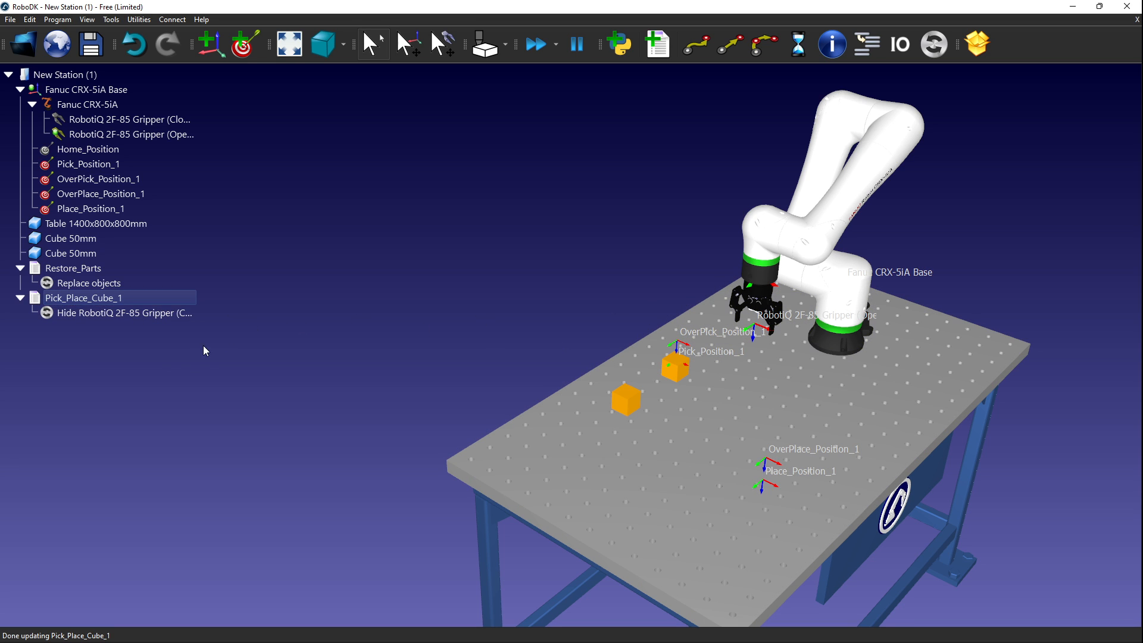
Move the robot to Home_Position and add a joint move to that target in Pick_Place_Cube_1.
click(567, 199)
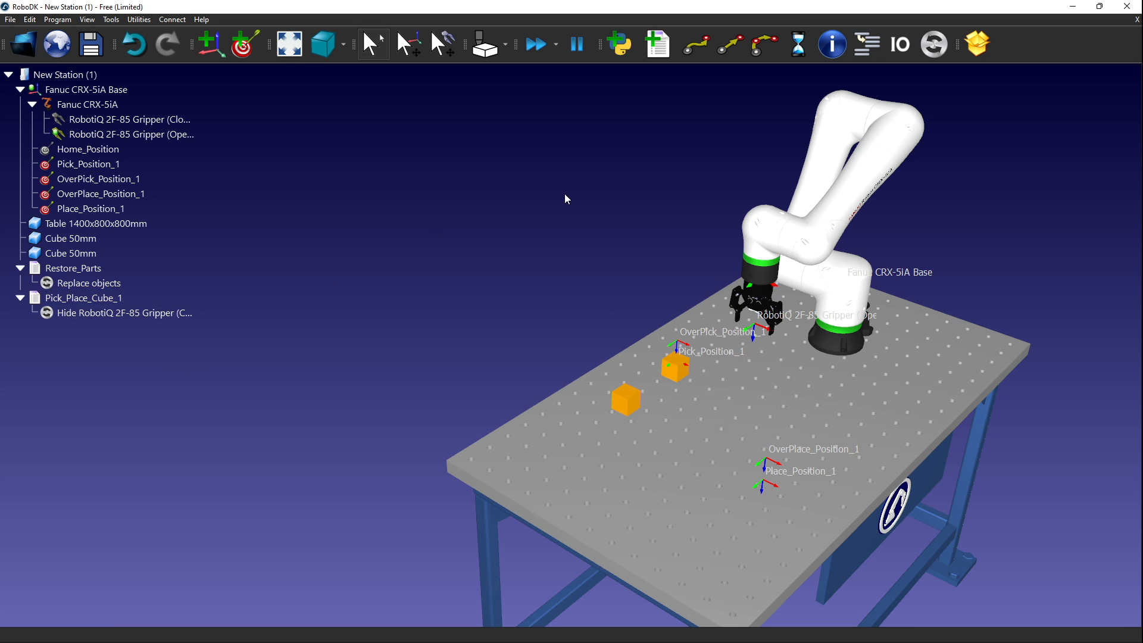
click(109, 156)
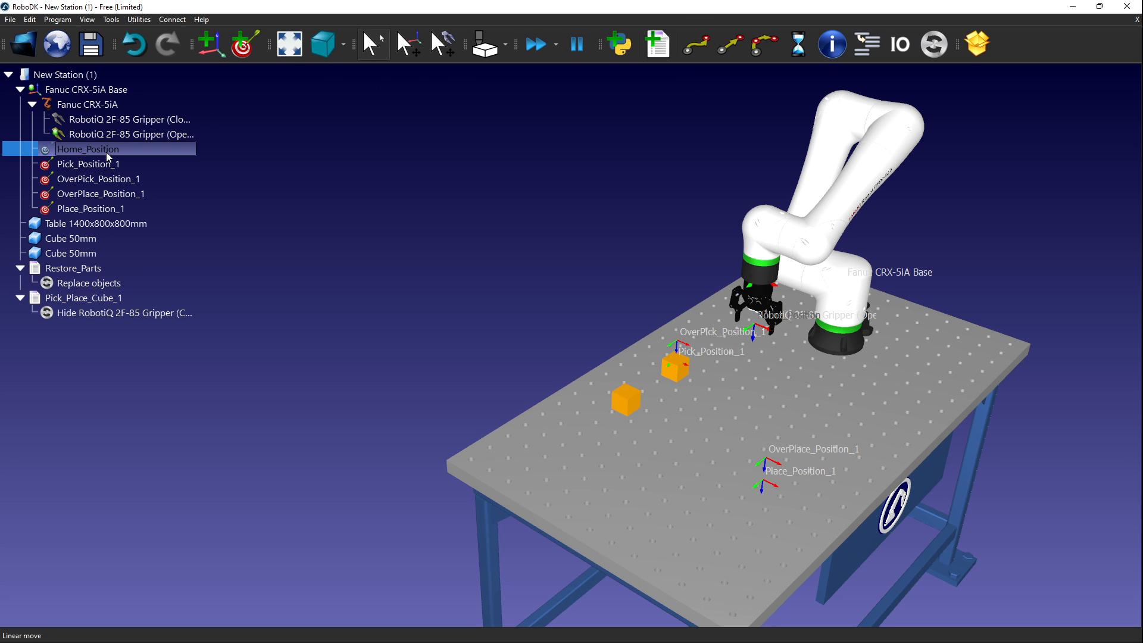
click(388, 200)
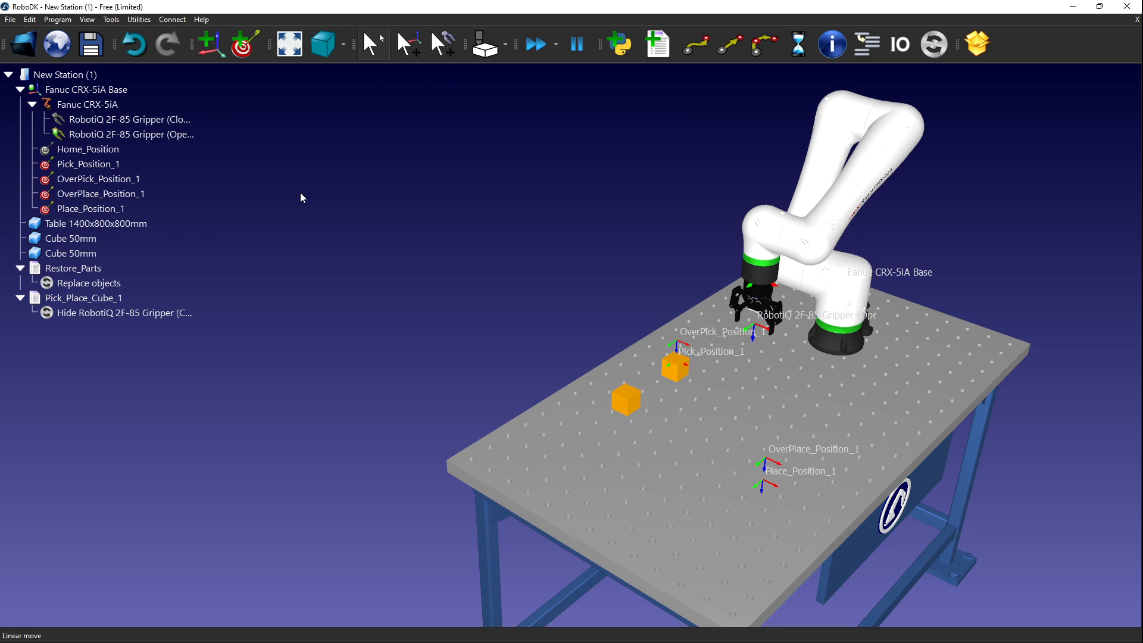
double_click(95, 178)
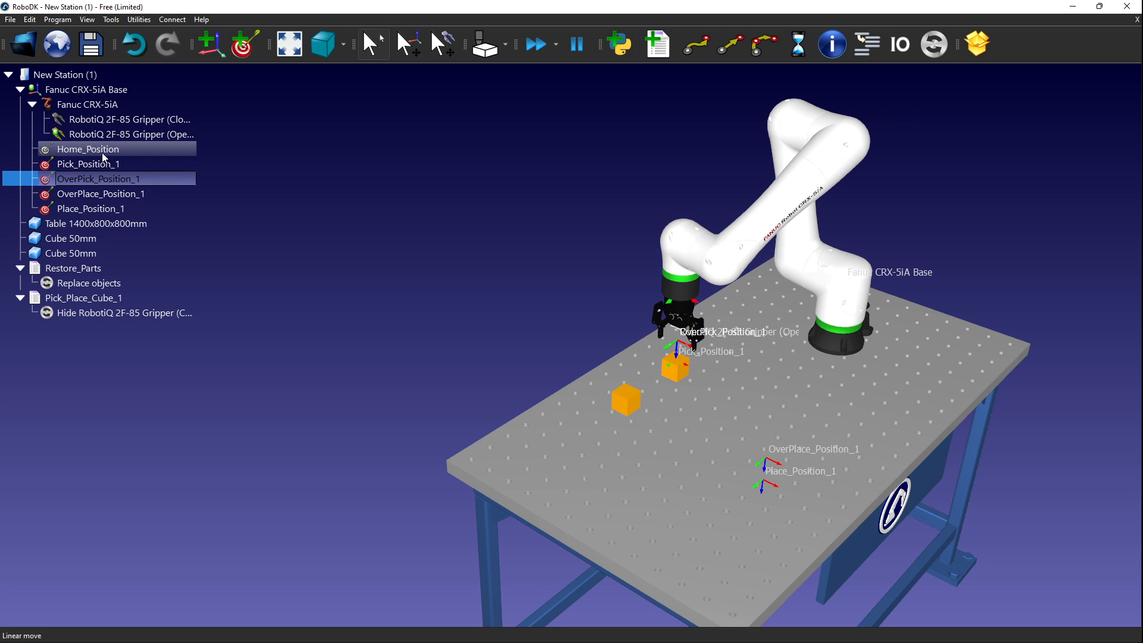
double_click(104, 154)
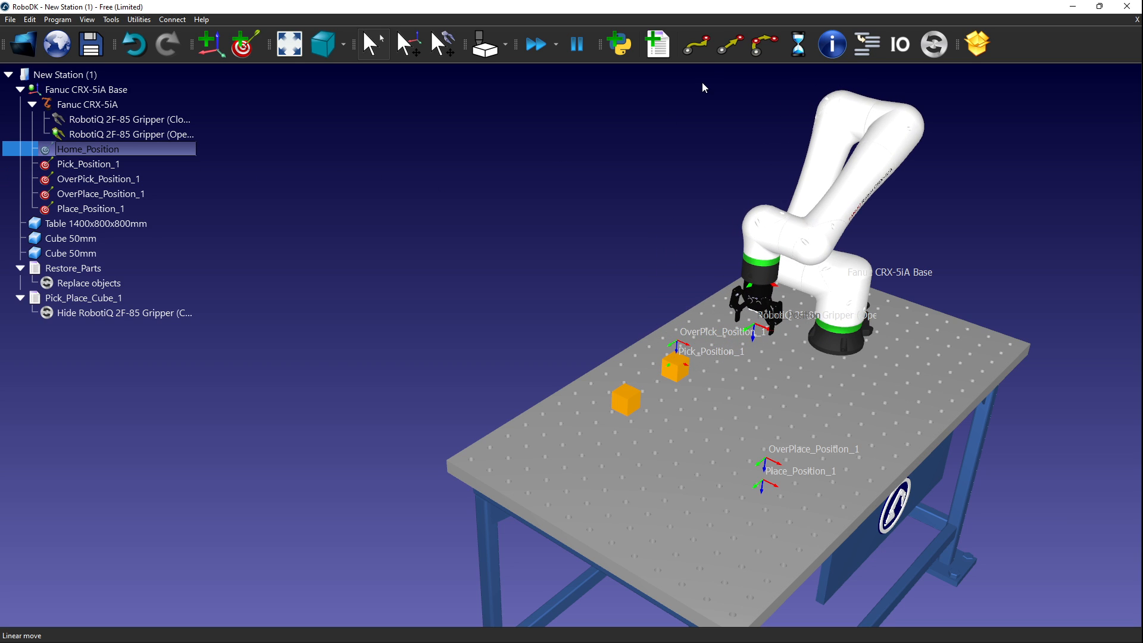
click(701, 48)
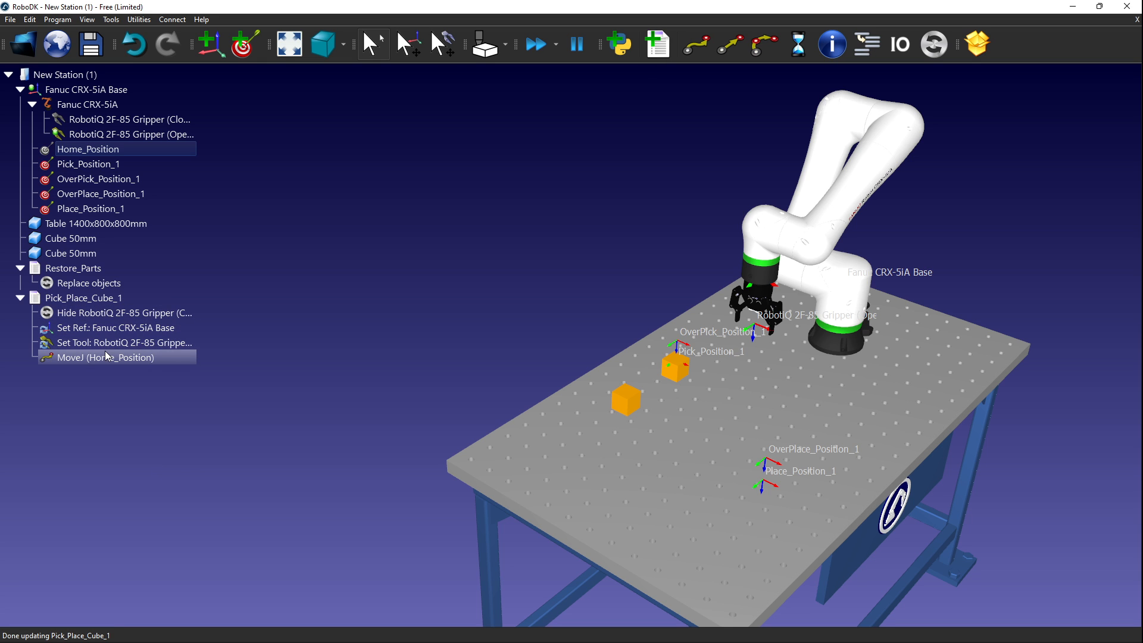
Move the robot to OverPick_Position_1 and add a joint move to that target in the program.
scroll(753, 281, up, 5)
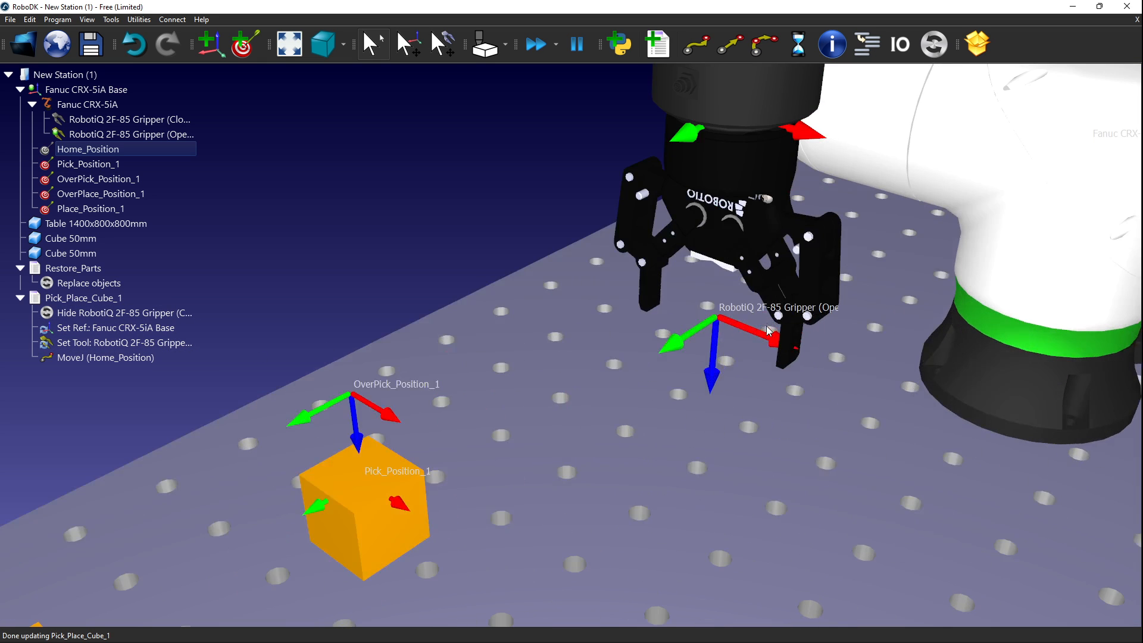
scroll(714, 309, down, 2)
scroll(680, 341, up, 2)
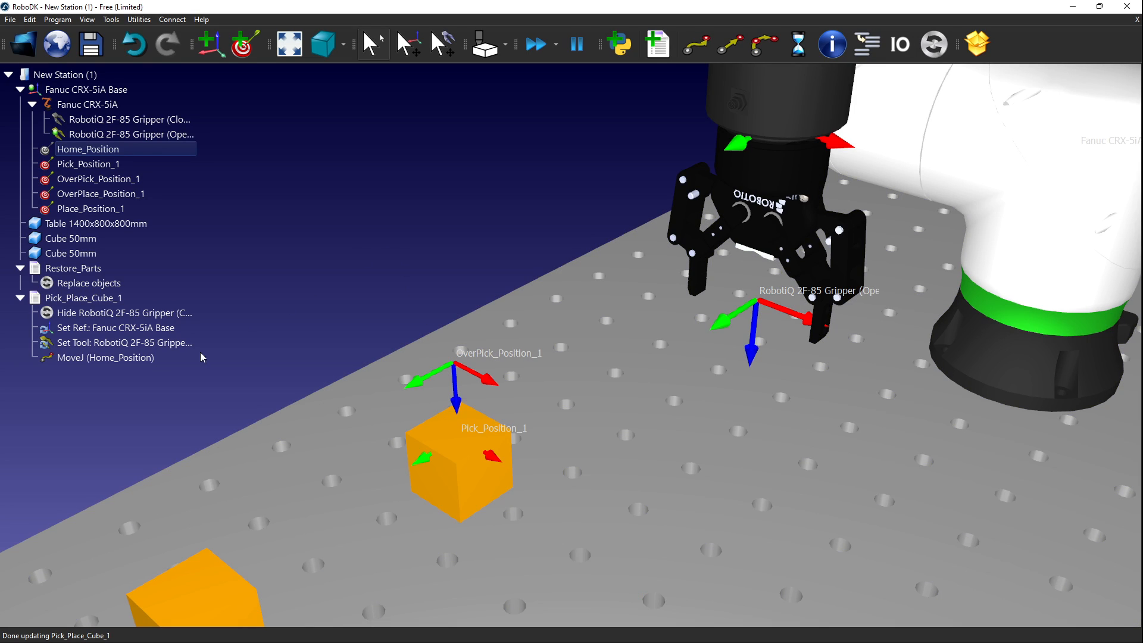
double_click(112, 180)
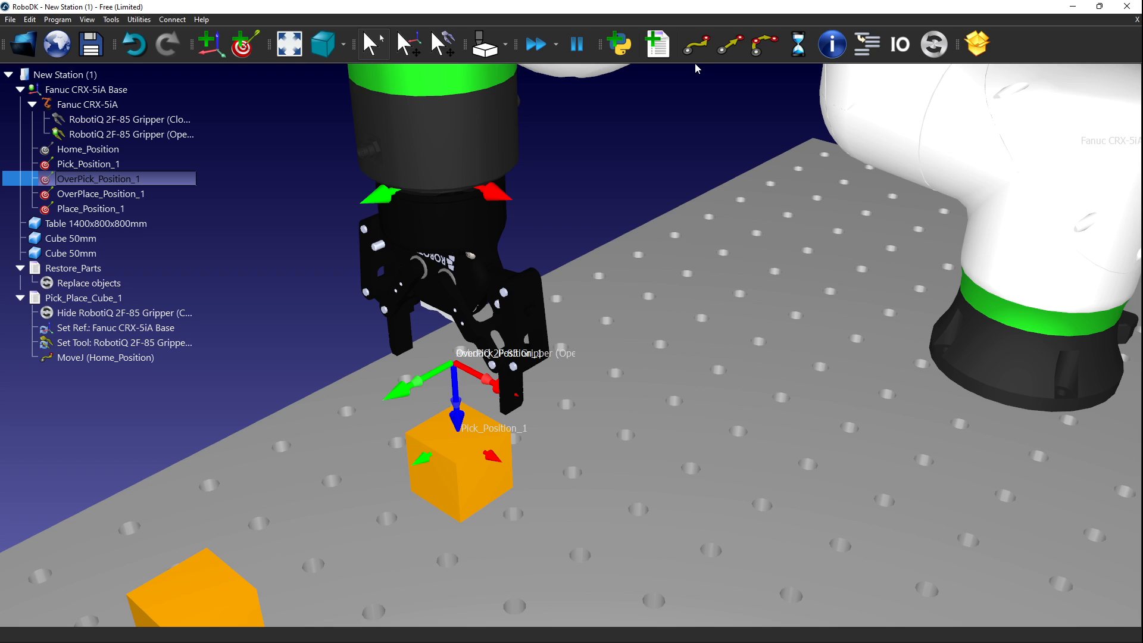
click(695, 45)
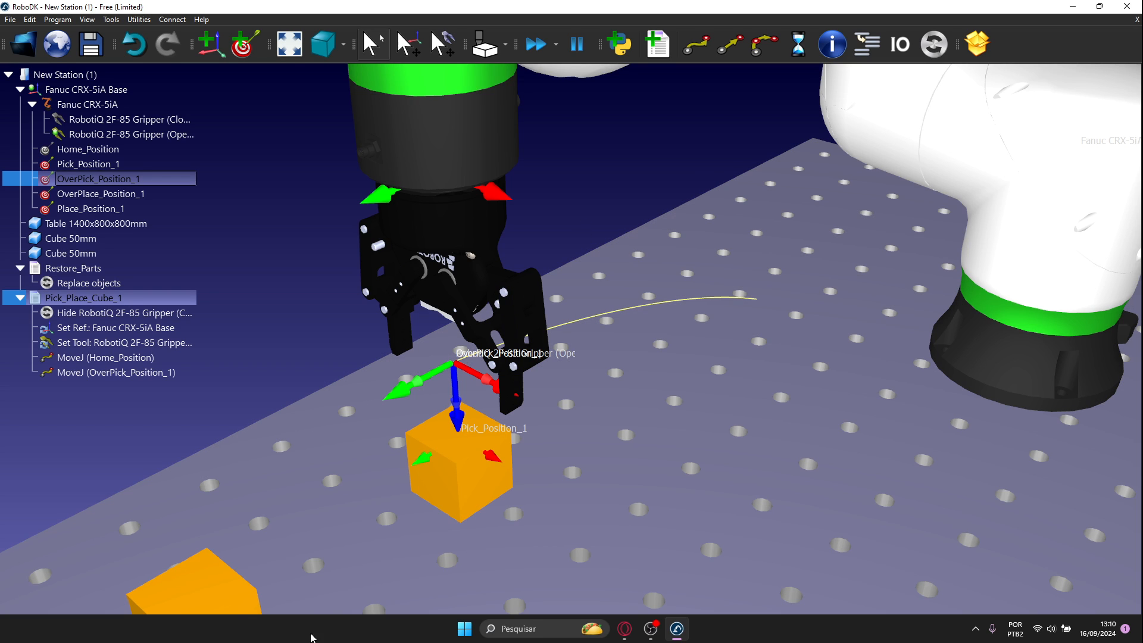
Move the robot to Pick_Position_1 and add a linear move to that target in the program.
scroll(577, 212, down, 5)
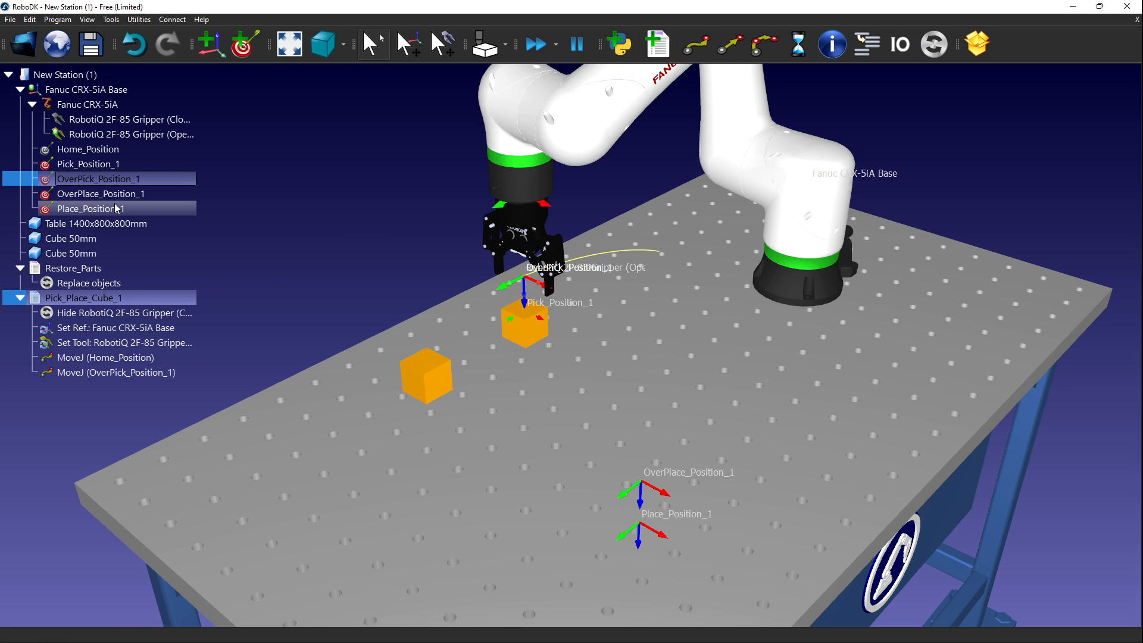
double_click(86, 165)
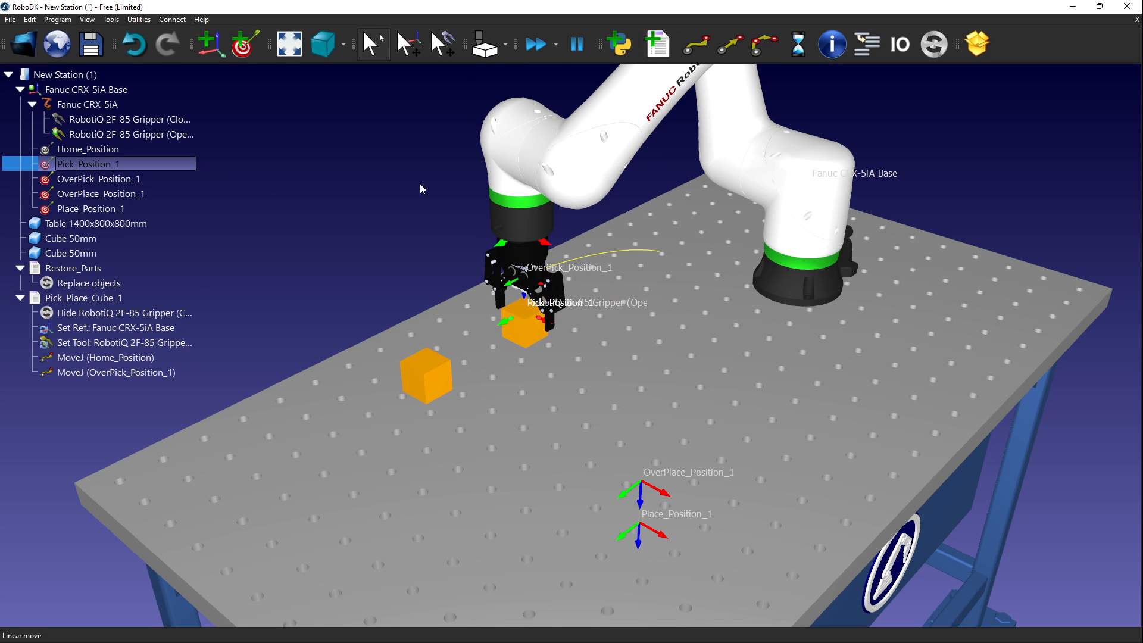
click(729, 47)
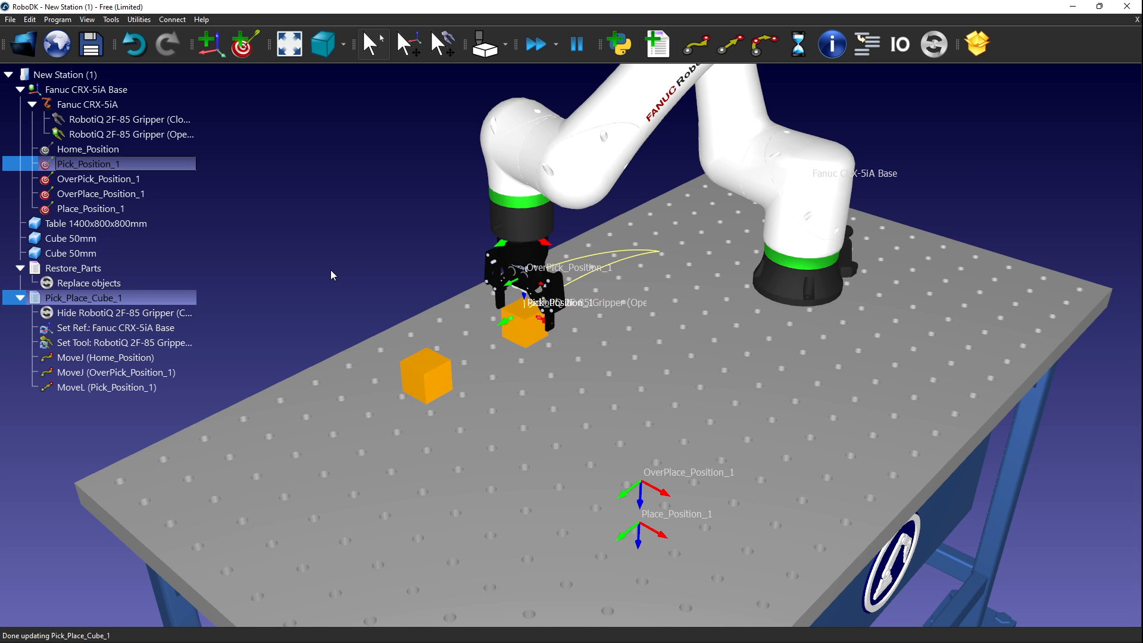
Add a 500 ms pause after the Pick_Position_1 move, followed by an event attaching the closest object to the RobotiQ 2F-85 Gripper (Closed).
click(798, 46)
right_click(62, 403)
mouse_move(119, 438)
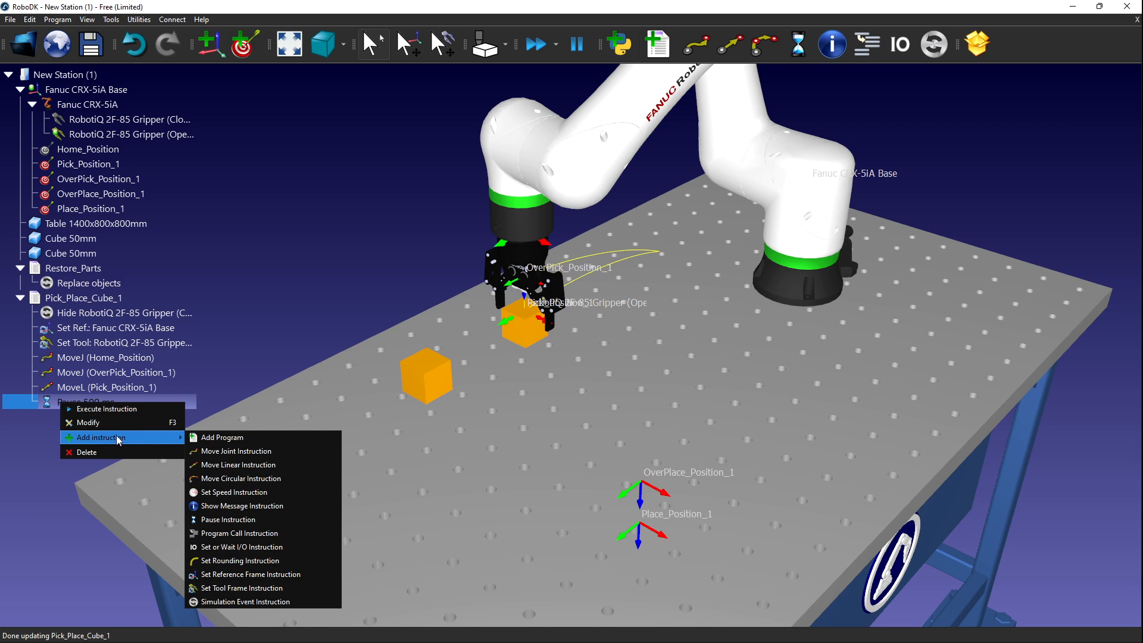
click(241, 601)
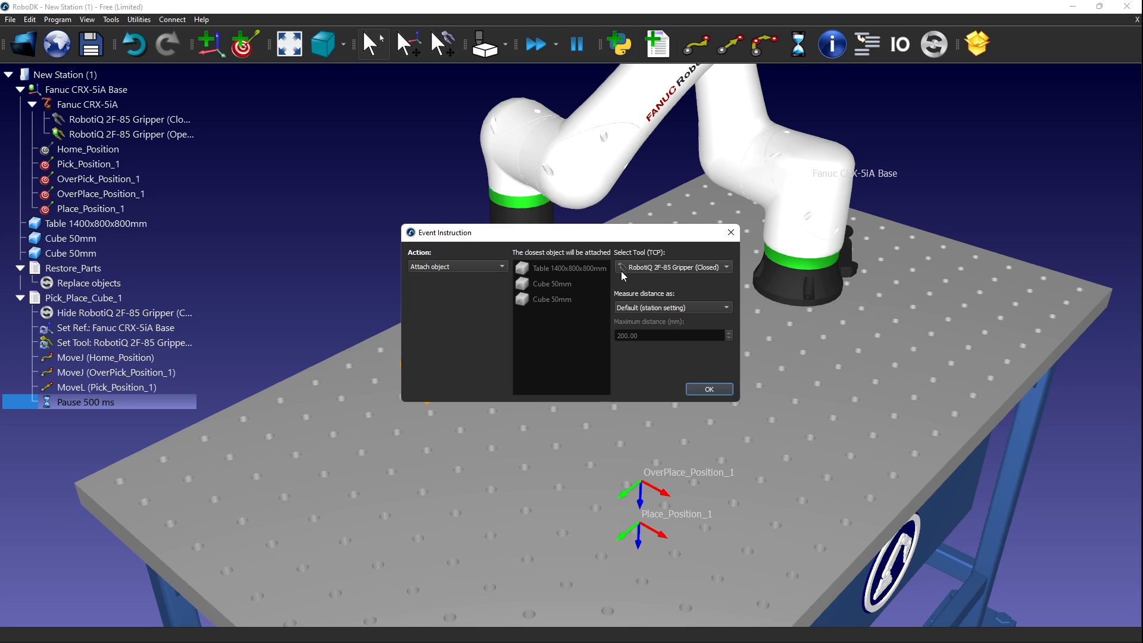
click(710, 389)
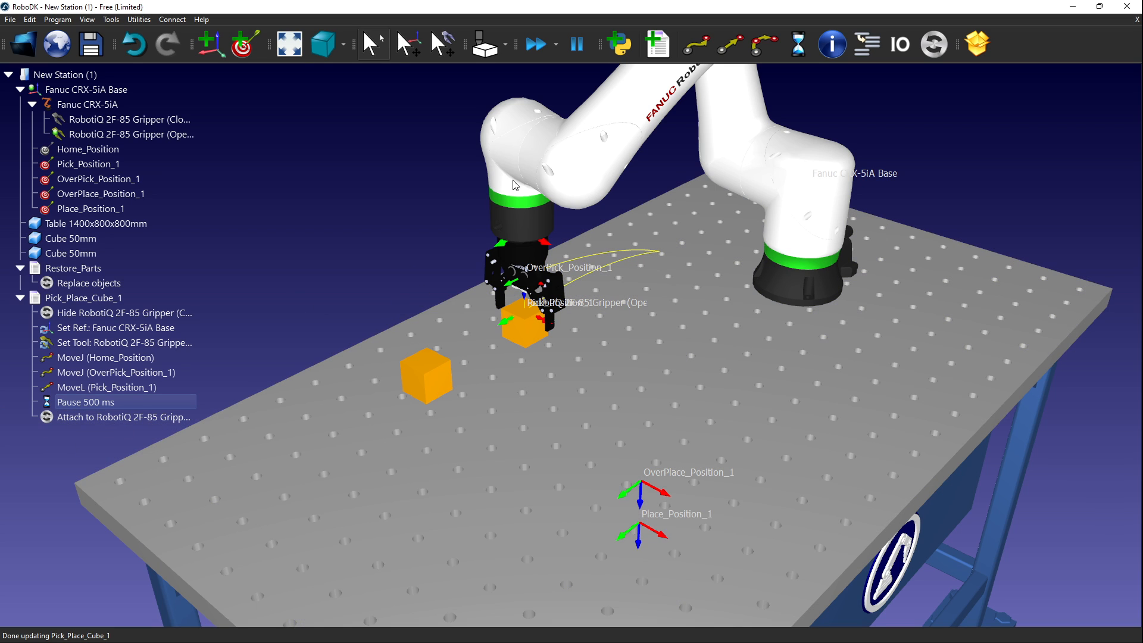
Add a simulation event after the attach instruction that hides the RobotiQ 2F-85 Gripper (Open).
right_click(77, 419)
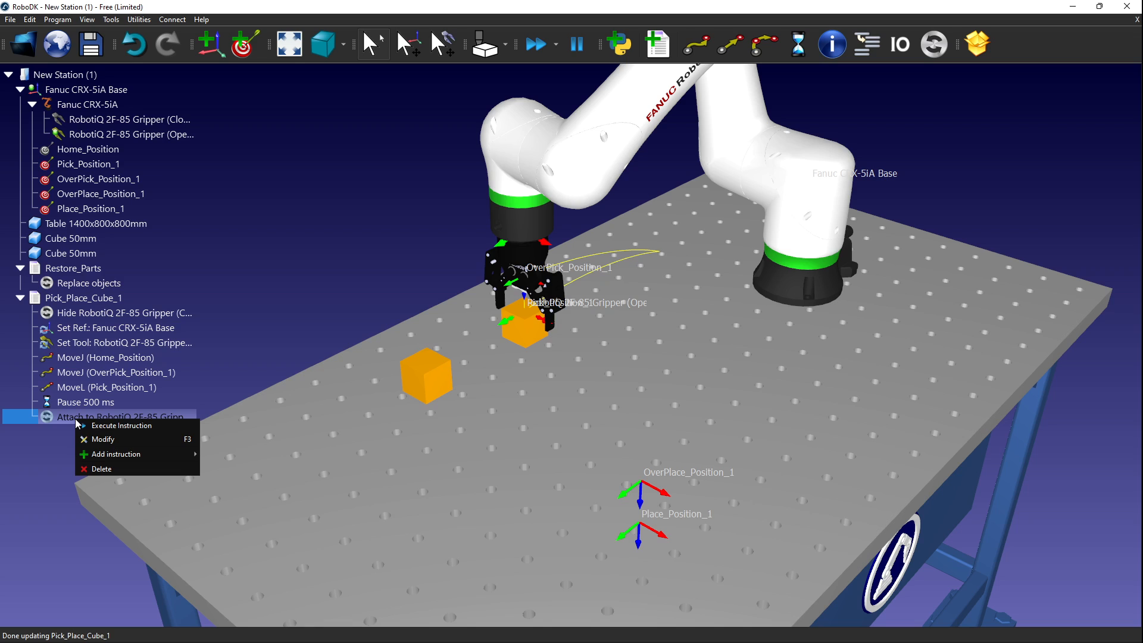
mouse_move(119, 454)
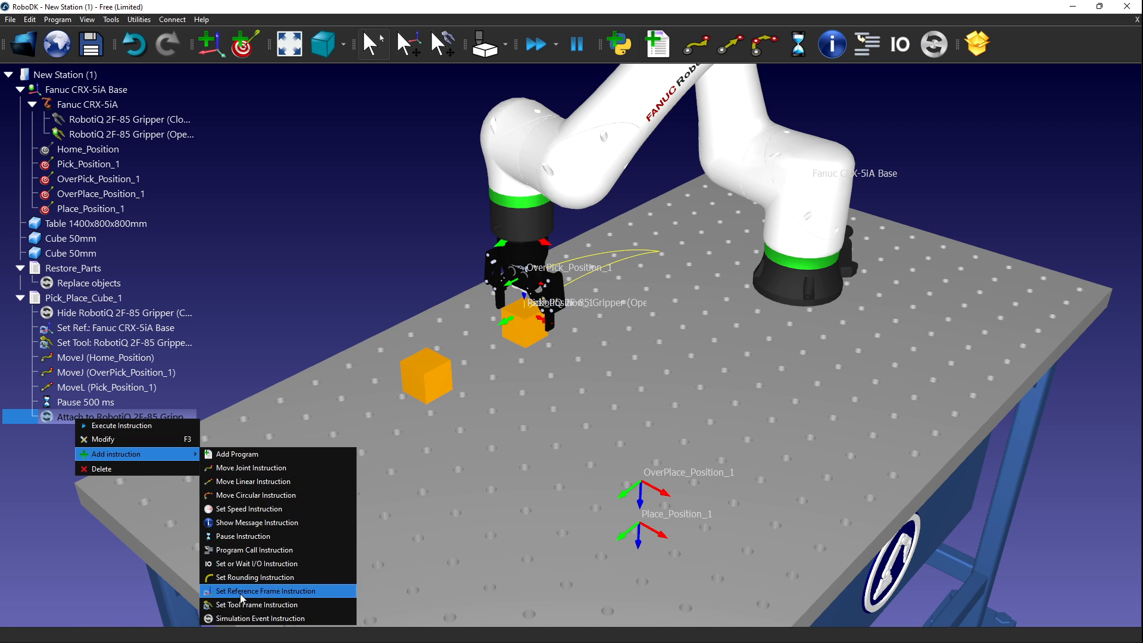
click(244, 617)
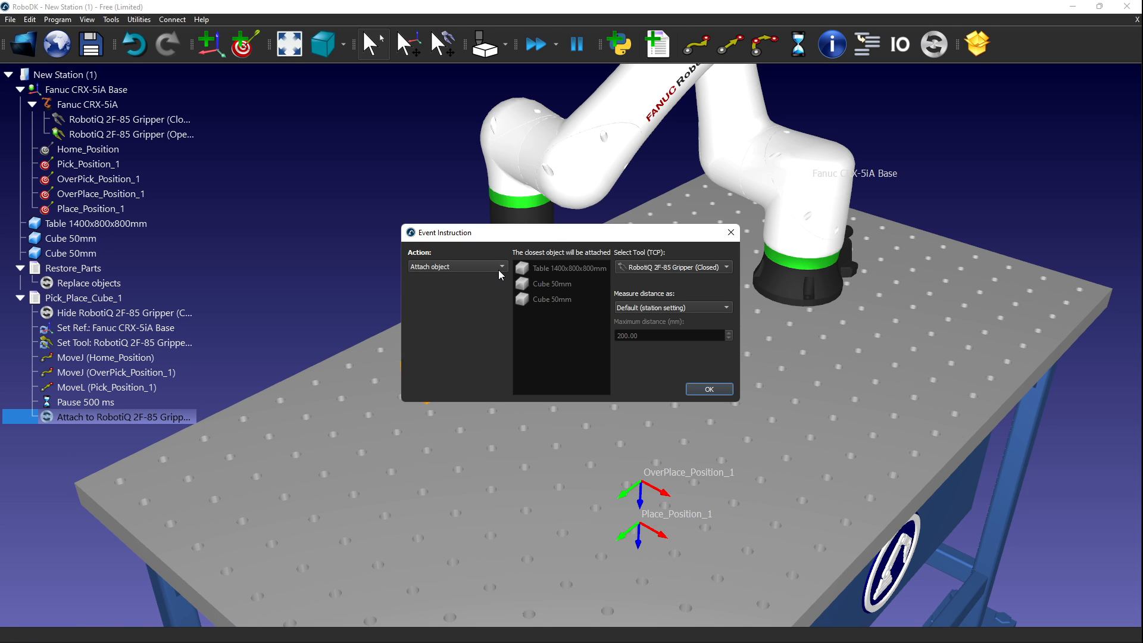
click(461, 304)
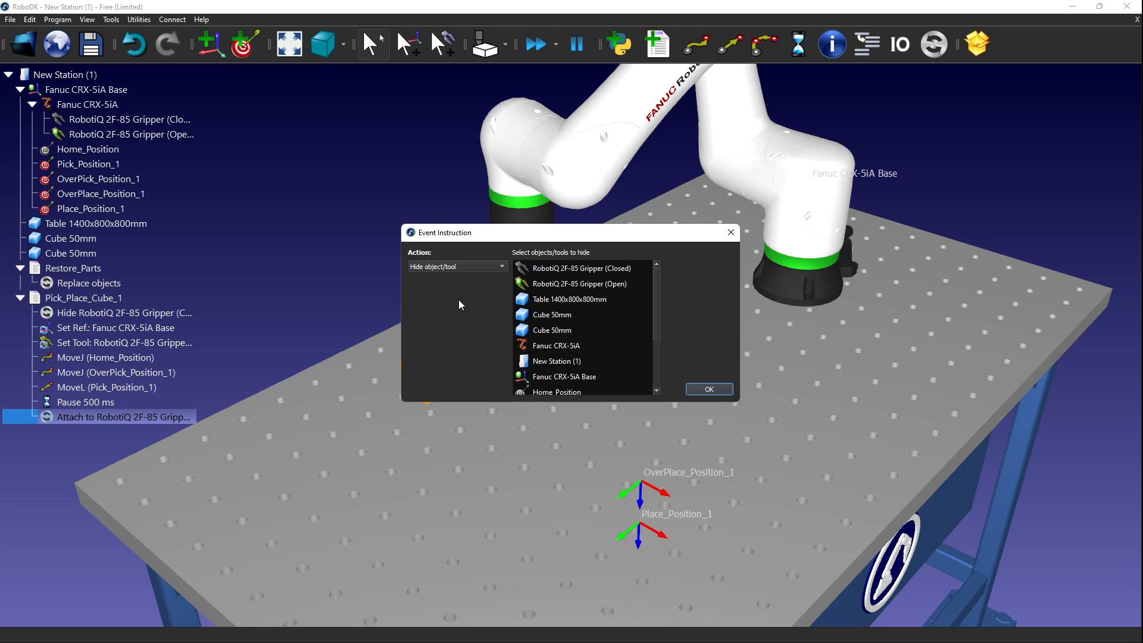
click(591, 285)
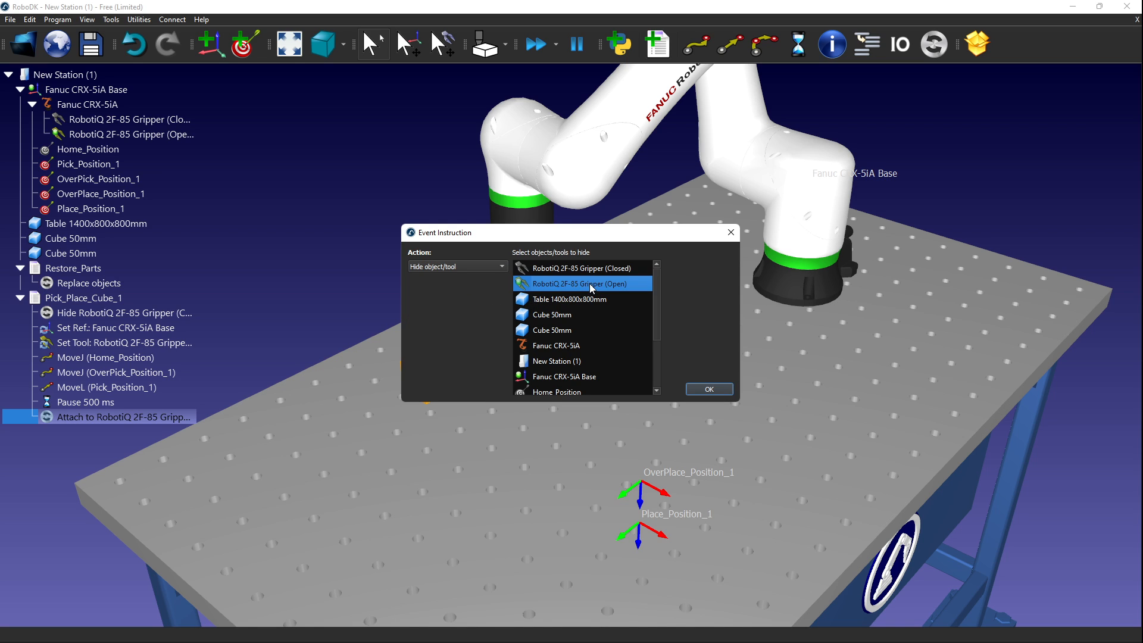
click(709, 390)
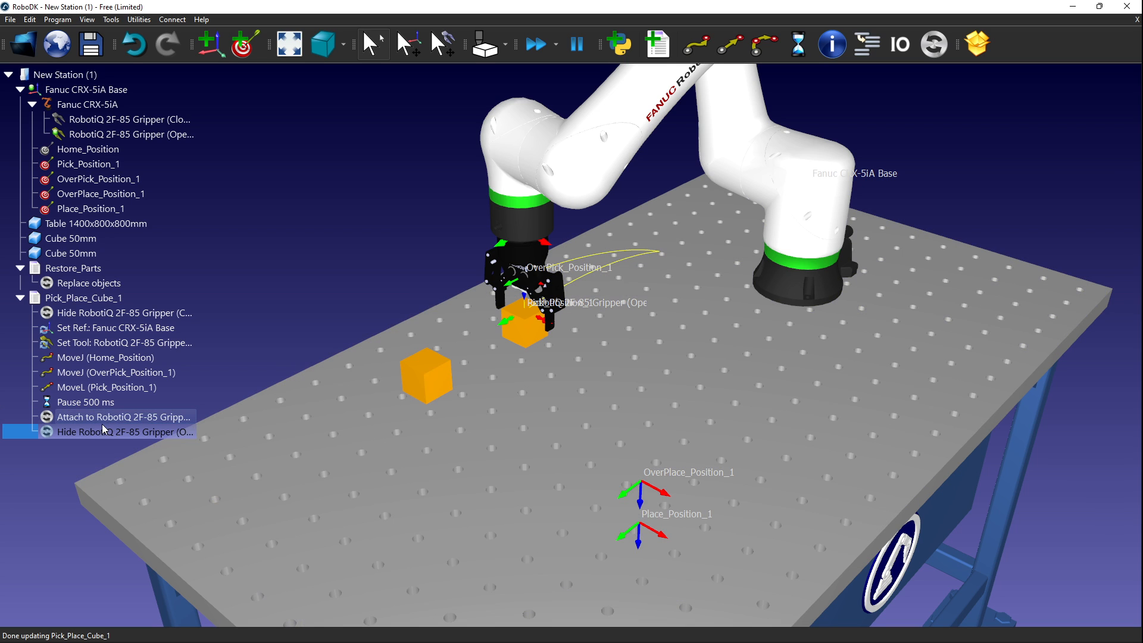
Add a simulation event at the end of the program that shows the RobotiQ 2F-85 Gripper (Closed).
right_click(89, 434)
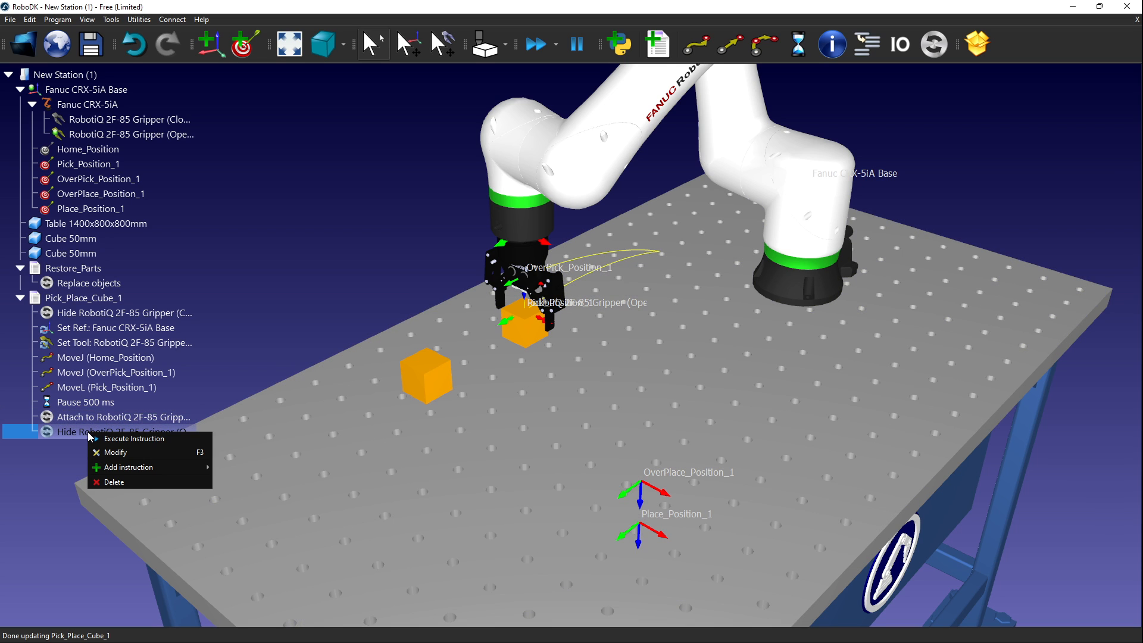
mouse_move(149, 467)
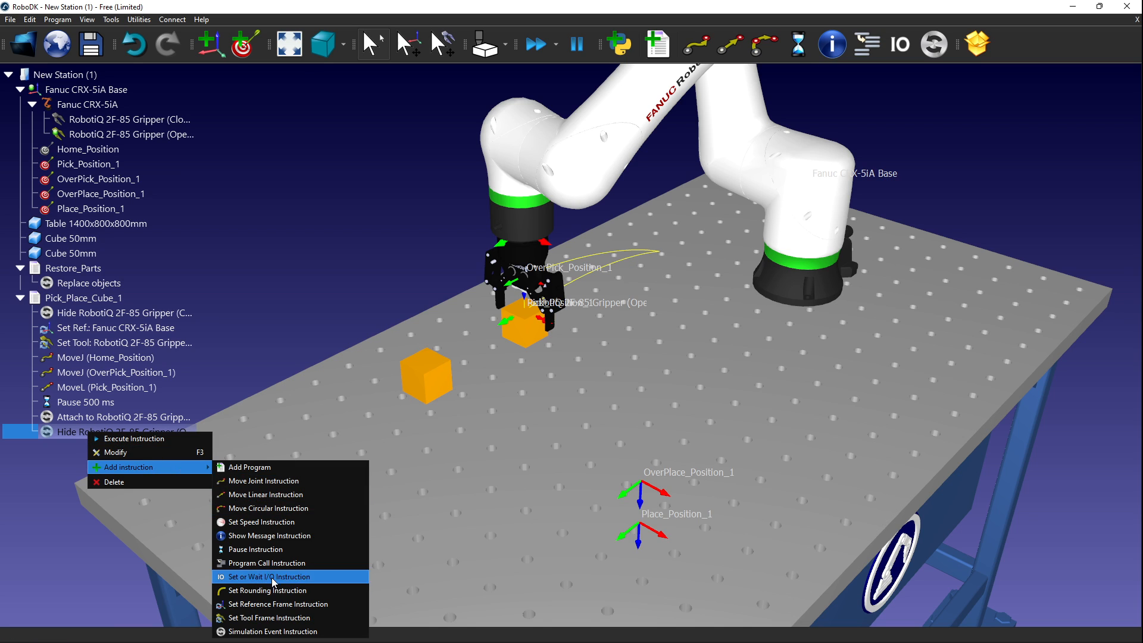
click(273, 631)
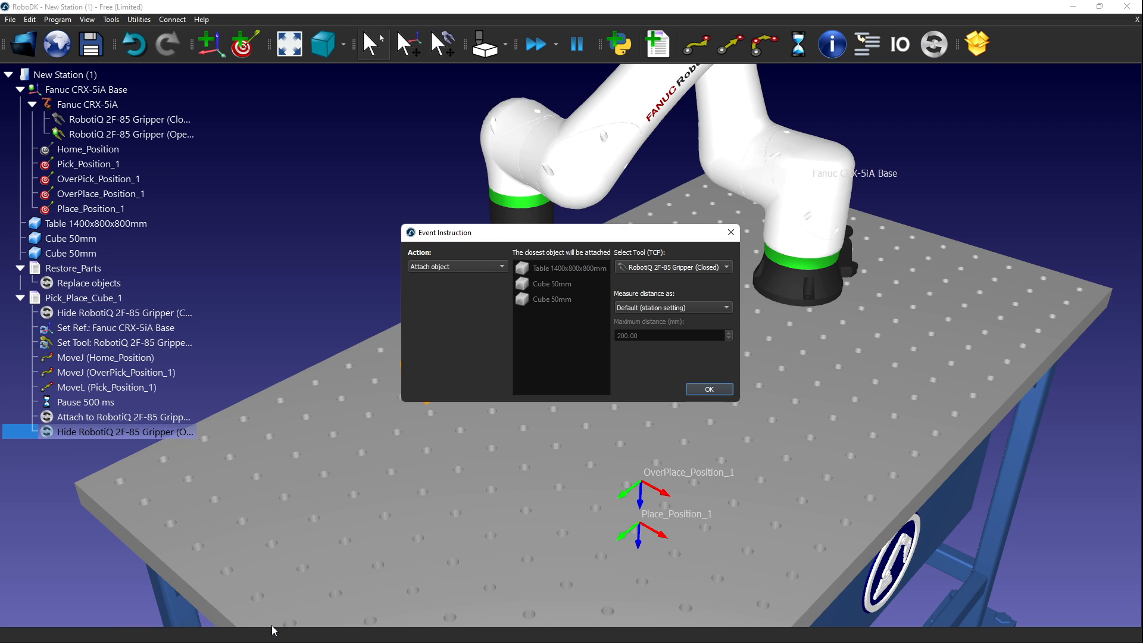
click(508, 270)
click(491, 292)
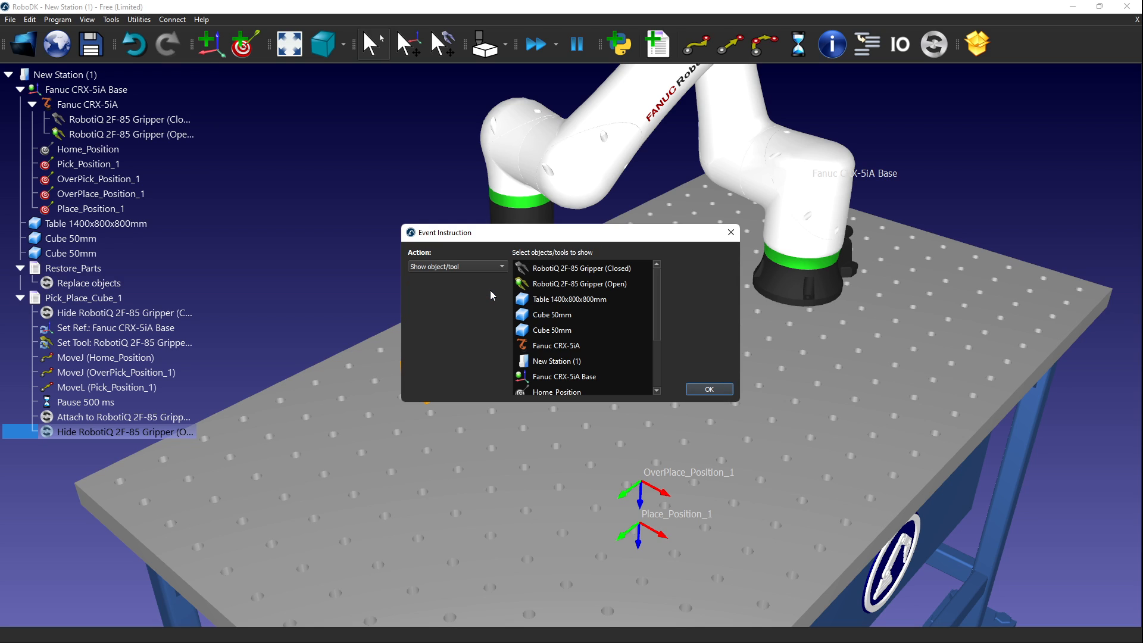
click(586, 269)
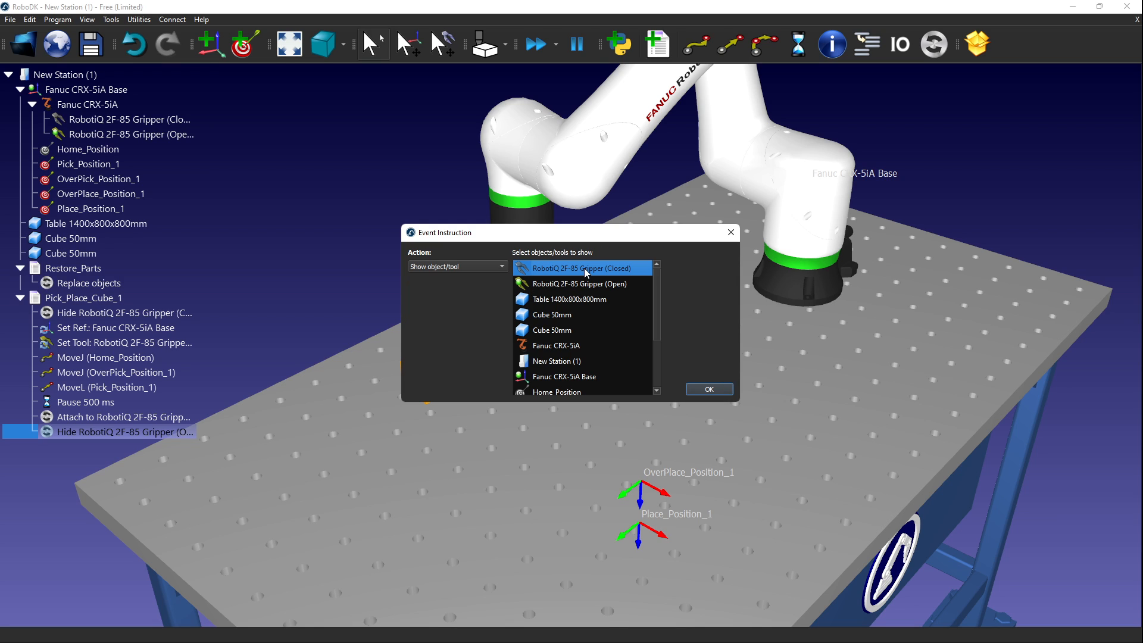
click(709, 389)
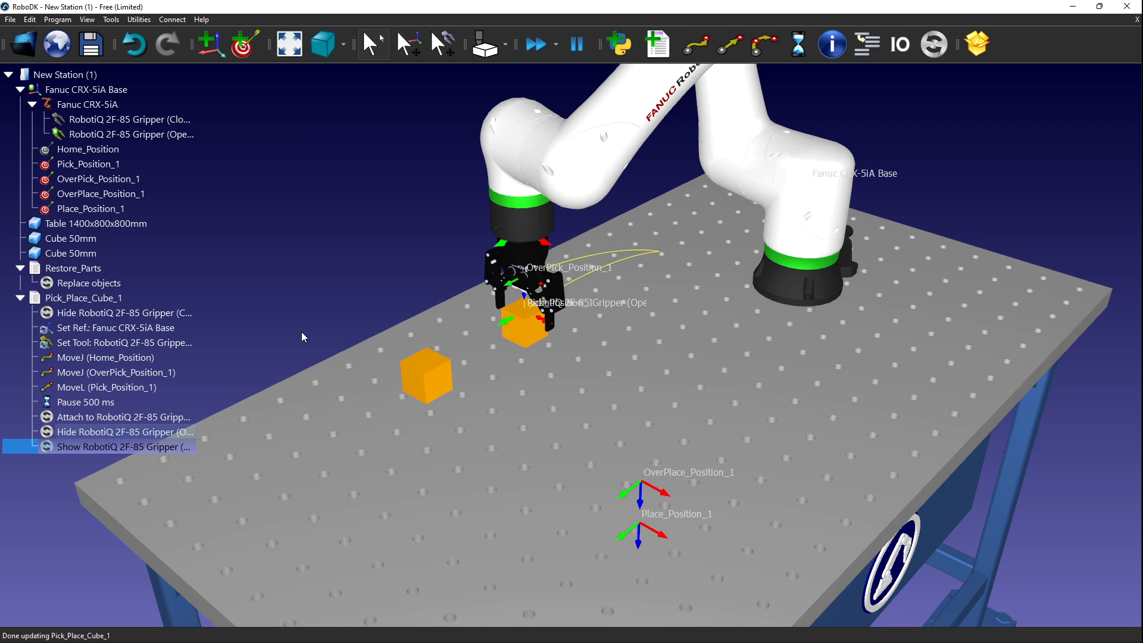
Add a 500 ms pause after the show-gripper event, followed by a linear move back to OverPick_Position_1.
click(797, 49)
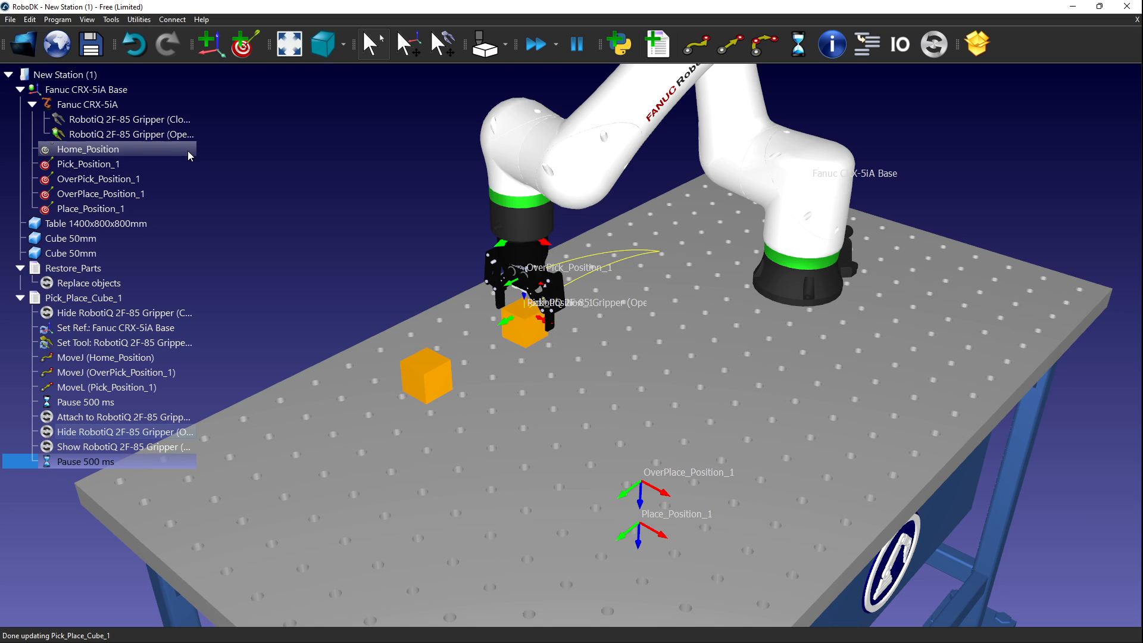
double_click(142, 180)
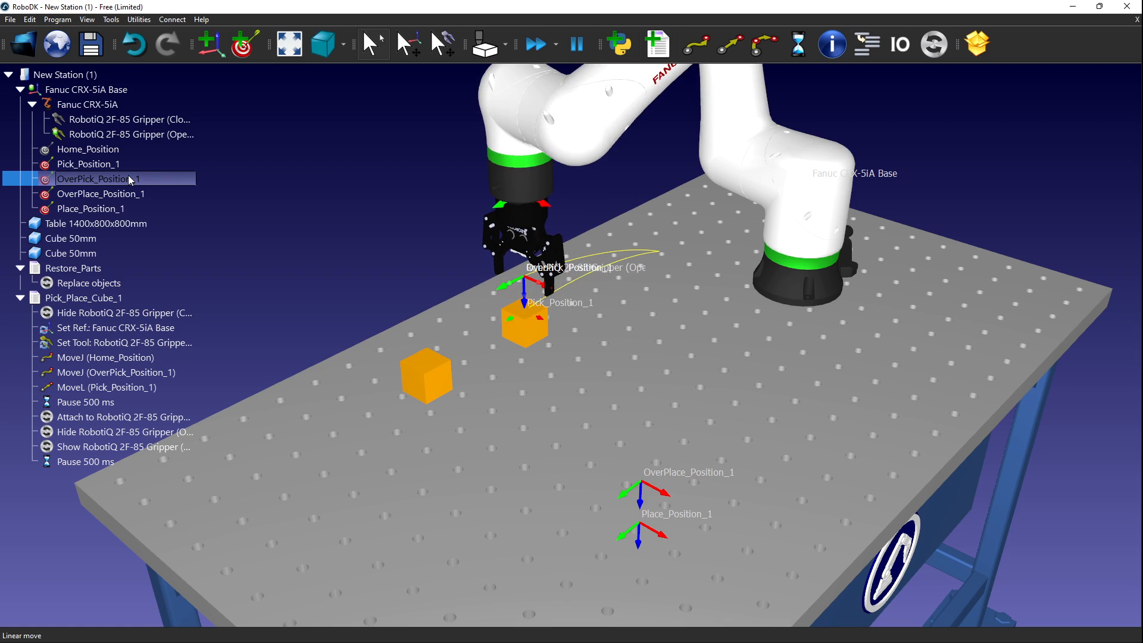
click(725, 52)
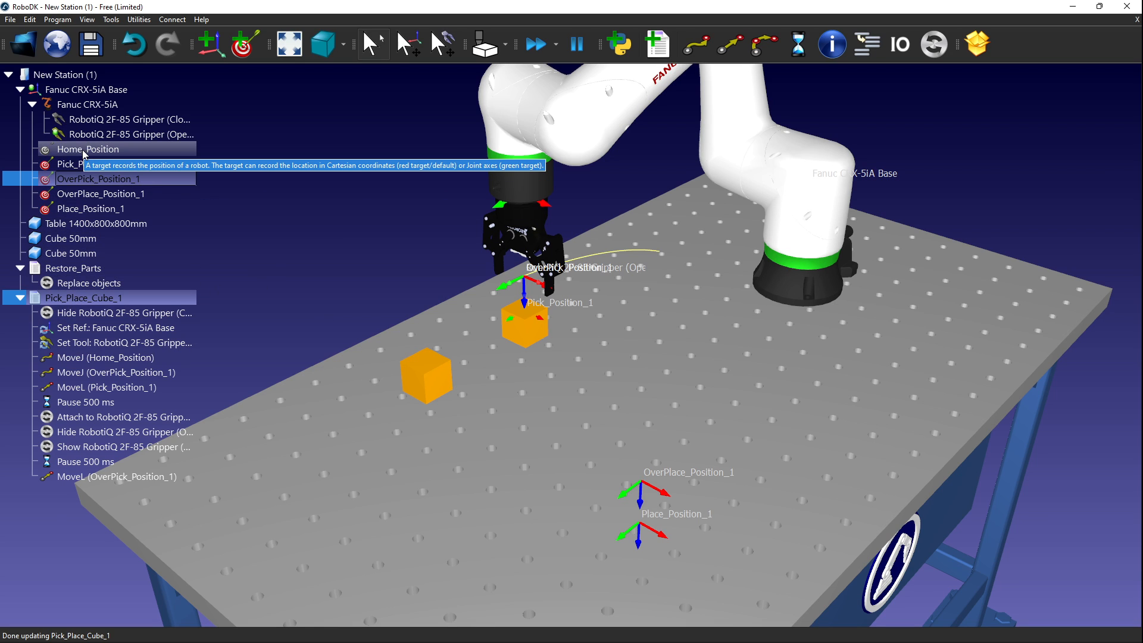
Return the robot to Home_Position and run Pick_Place_Cube_1 to check the picking sequence.
double_click(119, 151)
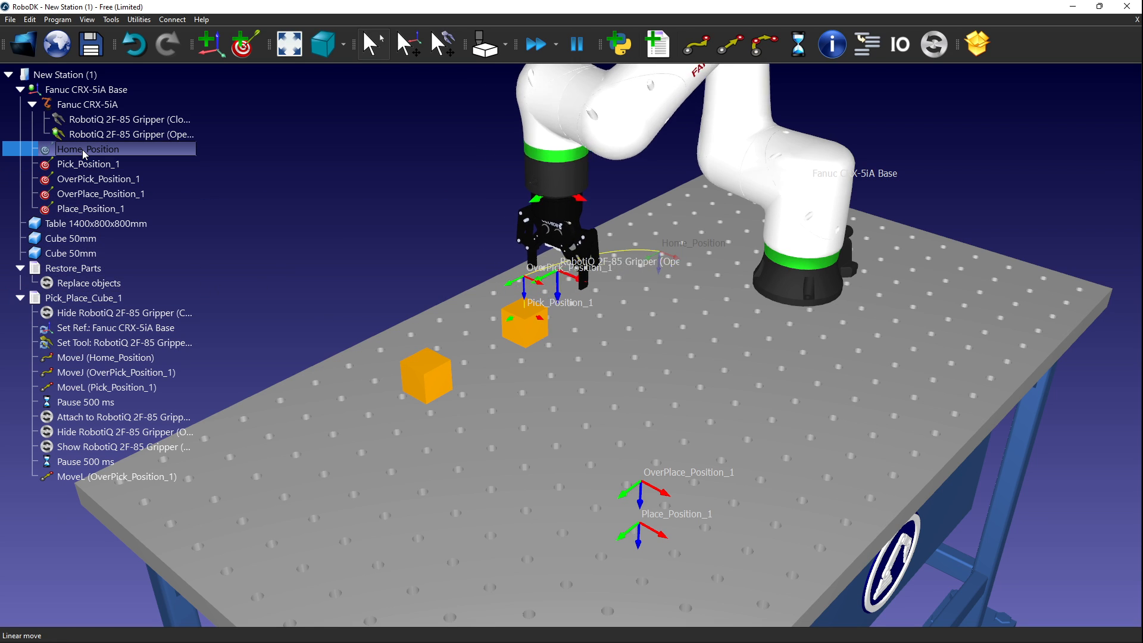
double_click(81, 299)
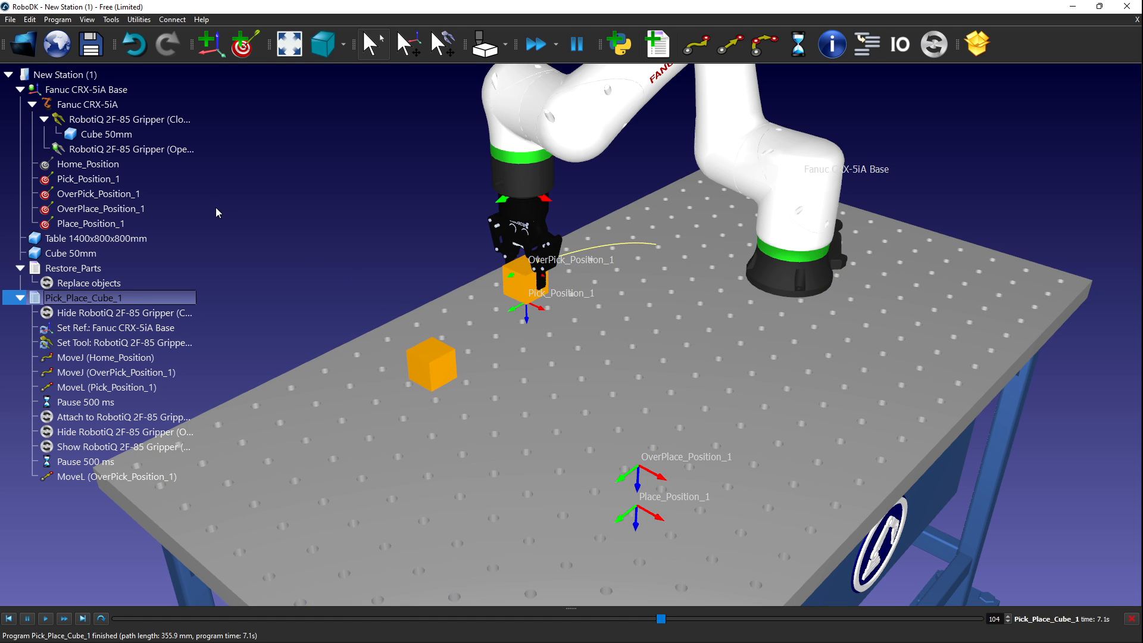
Add a joint move to OverPlace_Position_1, followed by a linear move to Place_Position_1.
double_click(108, 209)
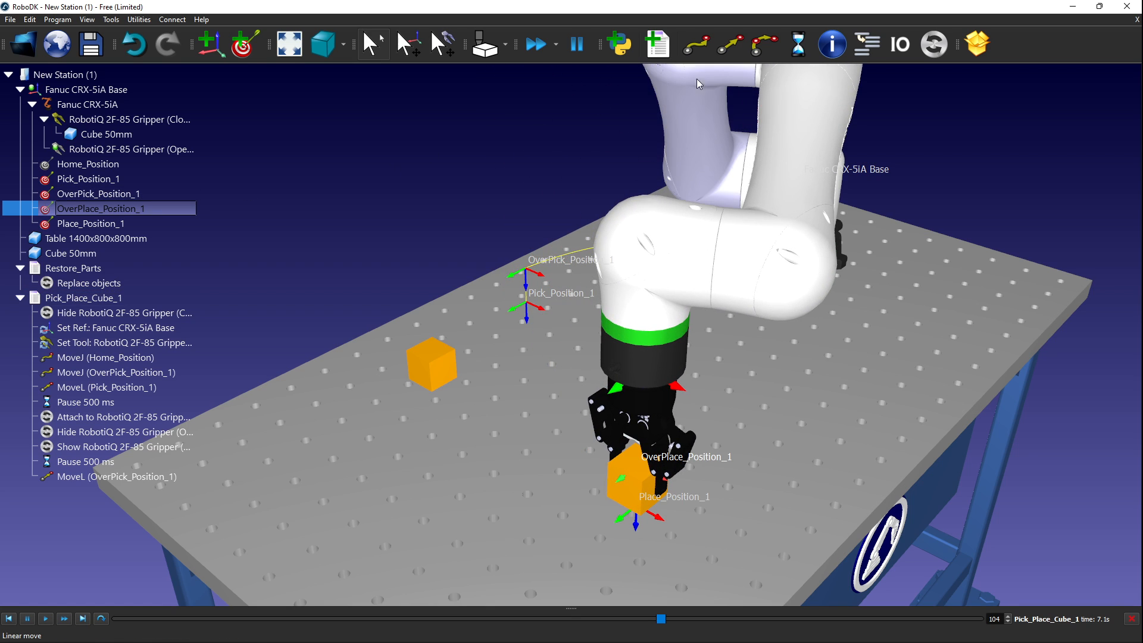
click(695, 44)
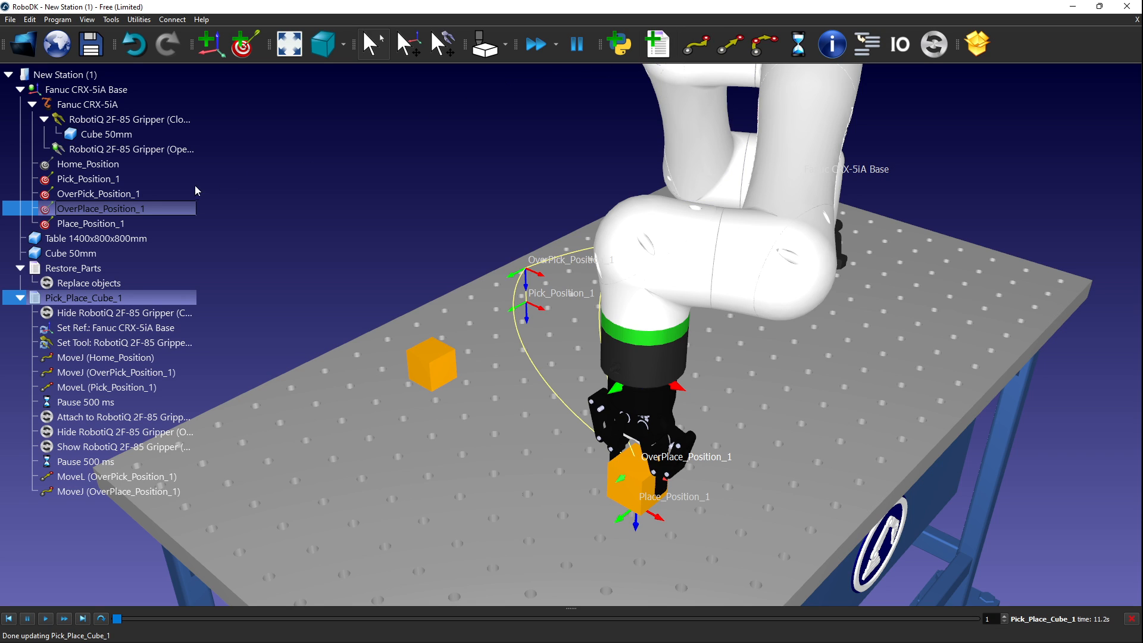
click(105, 225)
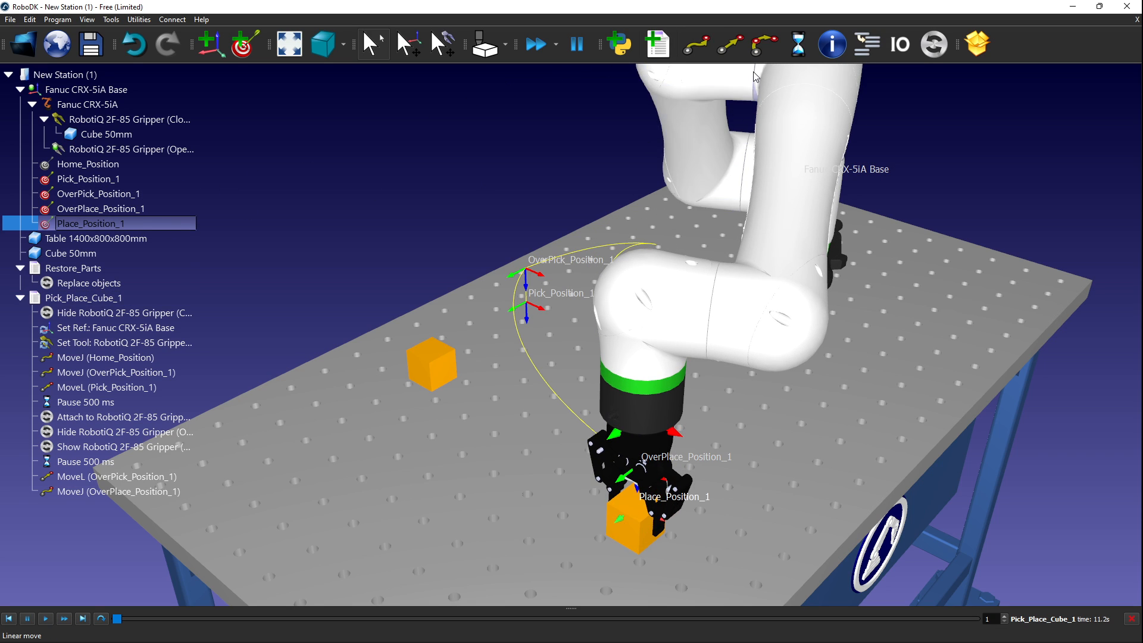
click(727, 52)
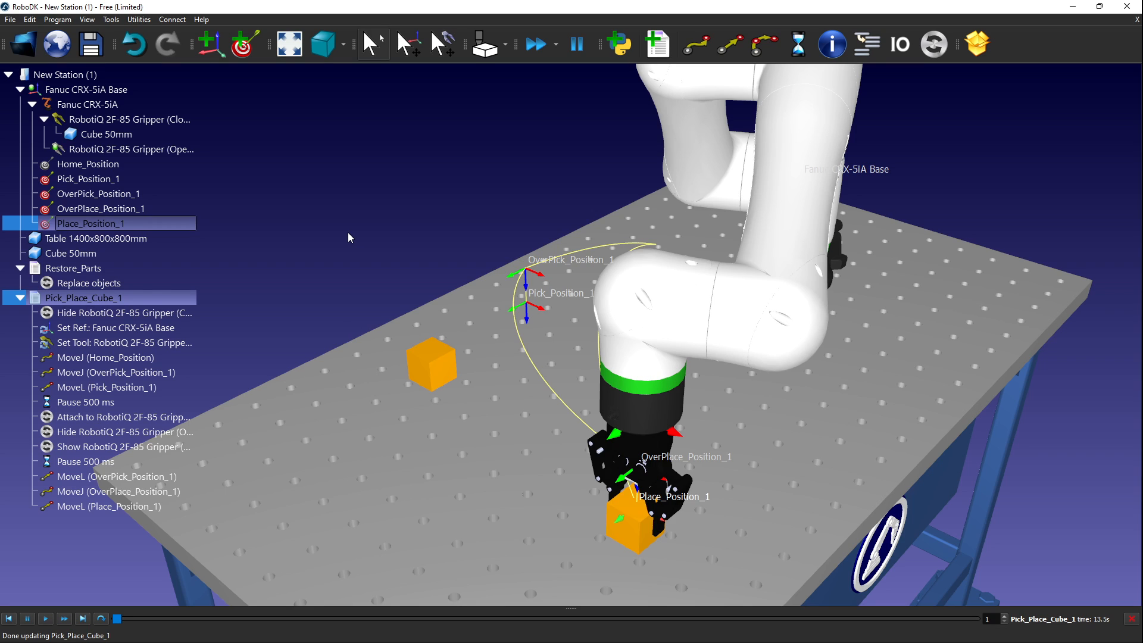
Add a 500 ms pause after the Place_Position_1 move, followed by an event detaching objects from the RobotiQ 2F-85 Gripper (Closed) to New Station (1).
click(799, 45)
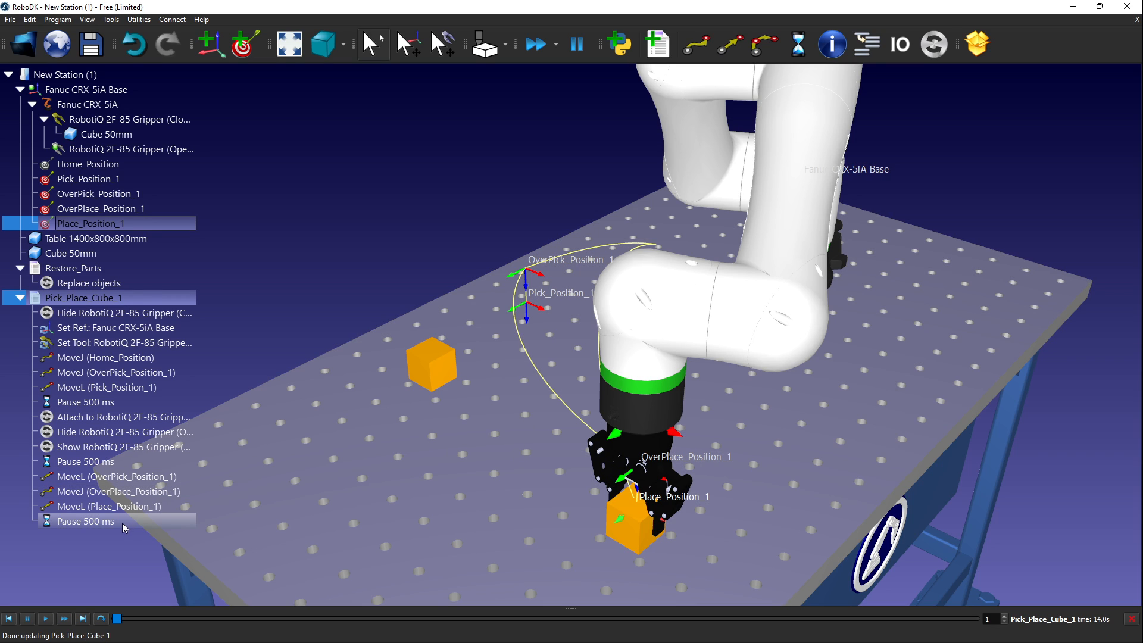
right_click(77, 521)
mouse_move(119, 557)
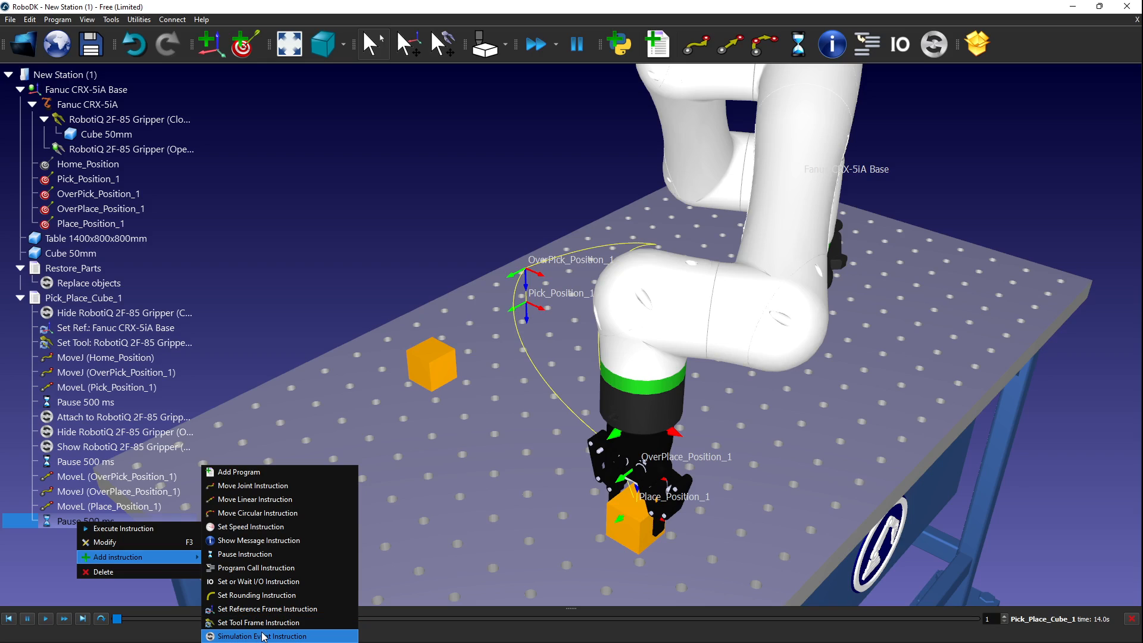
click(294, 636)
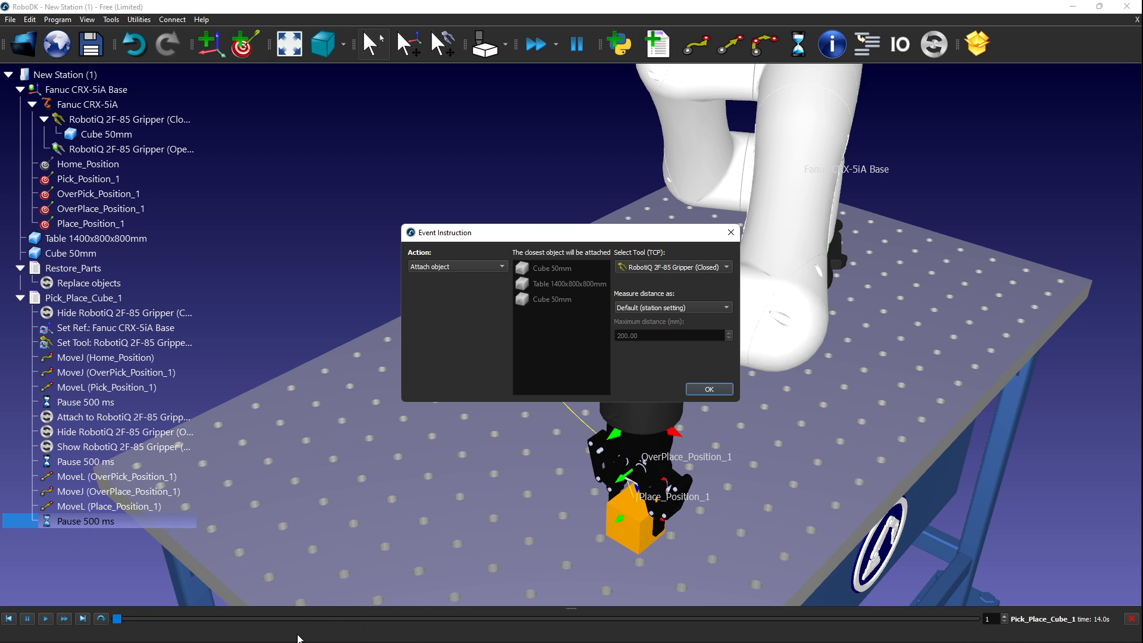
click(476, 278)
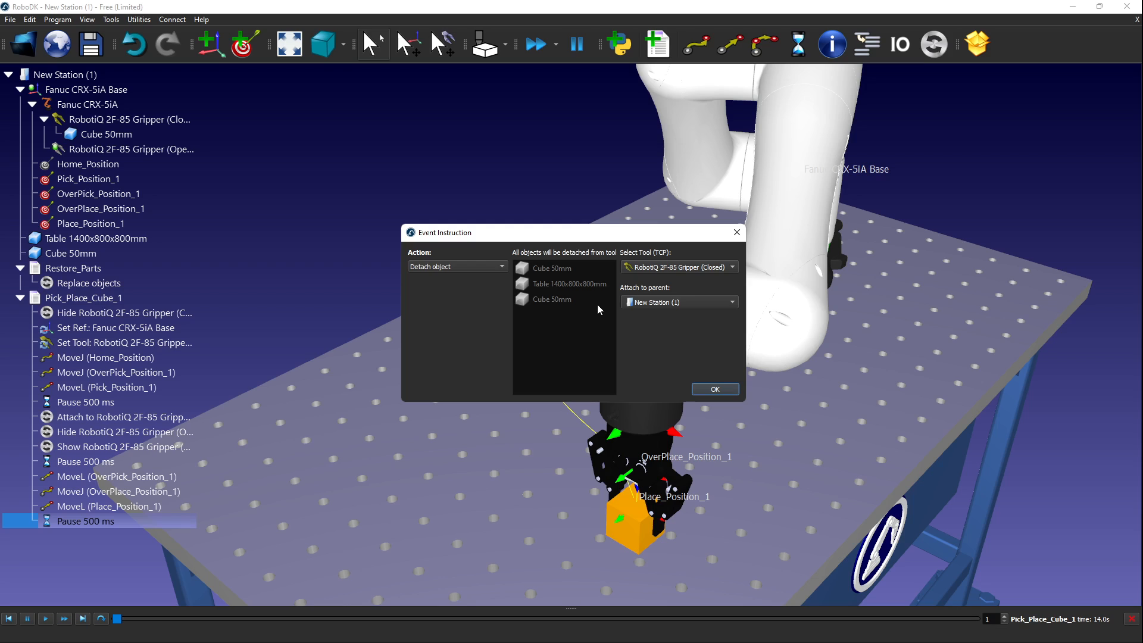
click(714, 390)
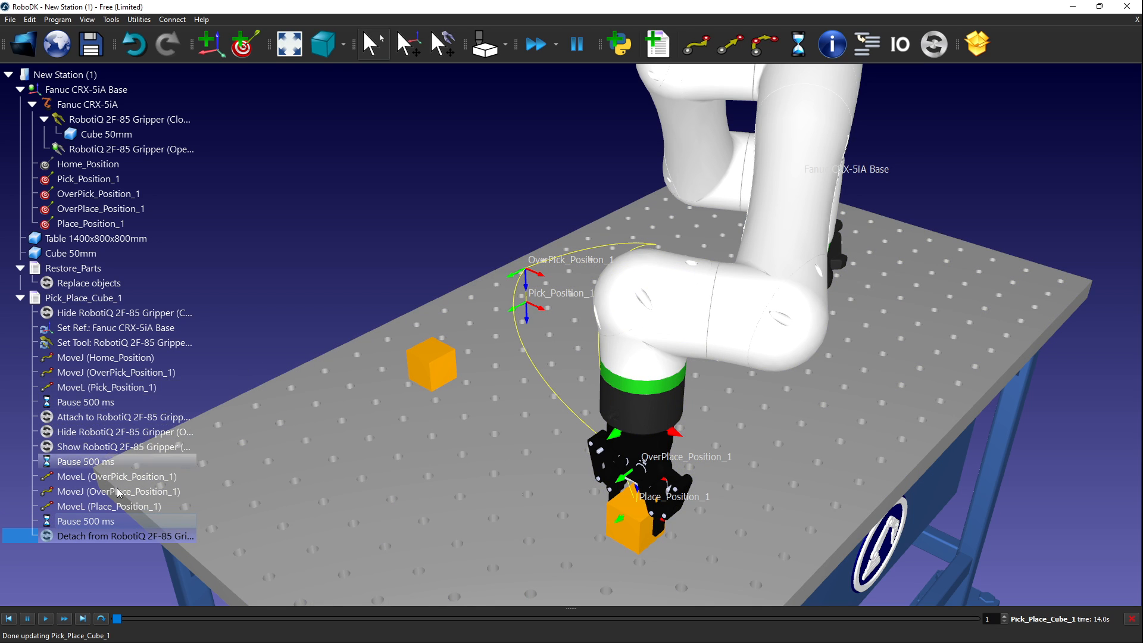
Add a simulation event after the detach instruction that hides the RobotiQ 2F-85 Gripper (Closed).
click(74, 538)
right_click(74, 538)
mouse_move(137, 574)
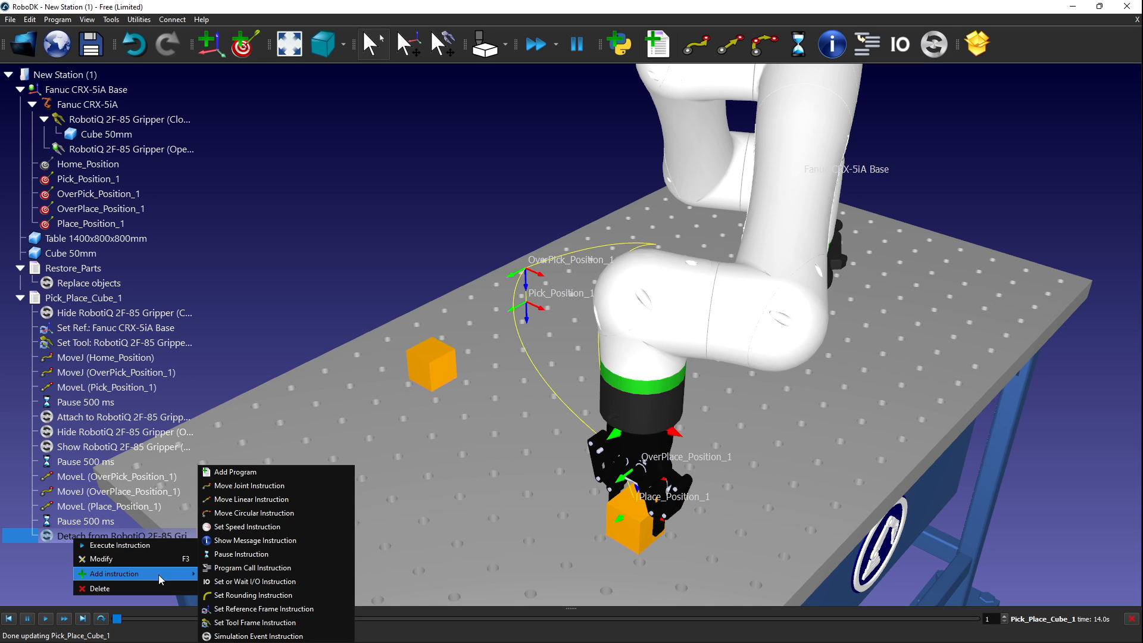
click(255, 634)
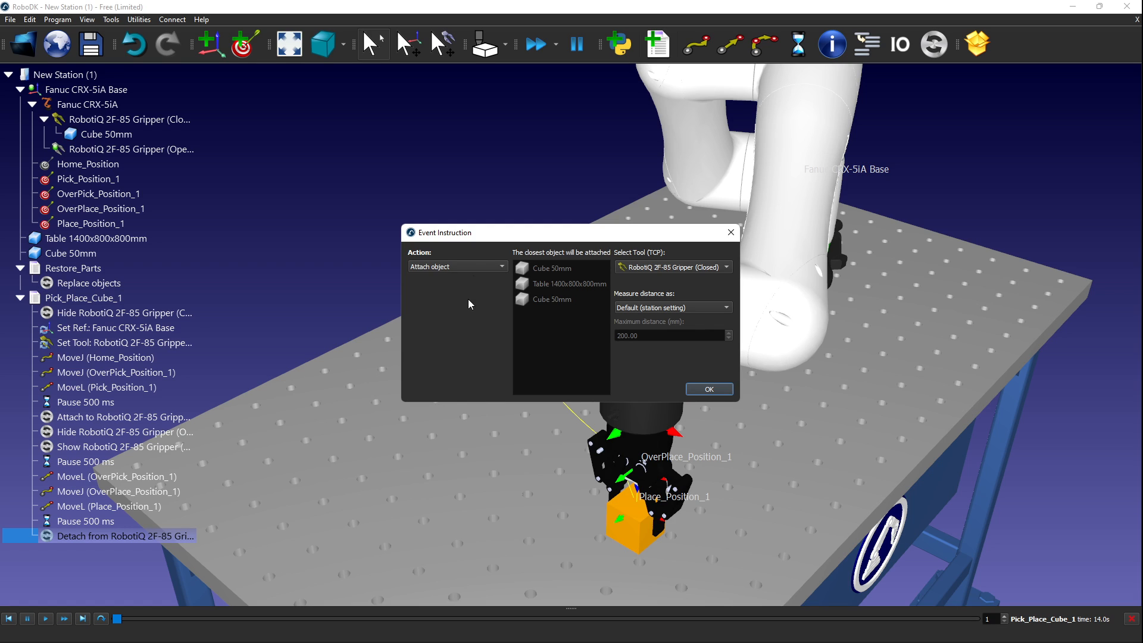
click(504, 265)
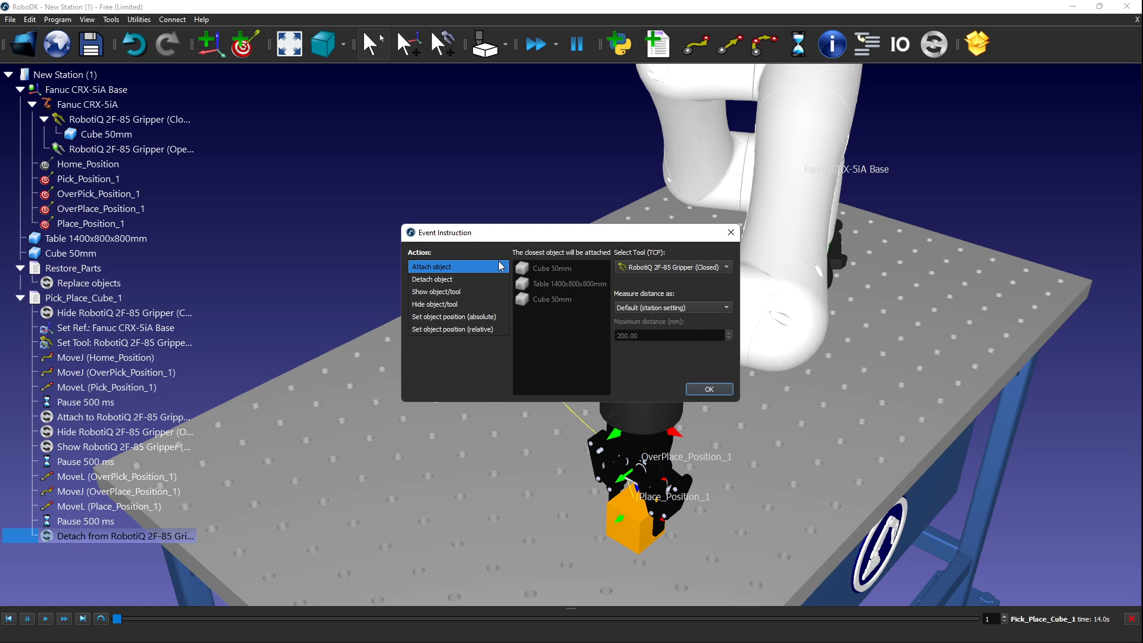
click(454, 303)
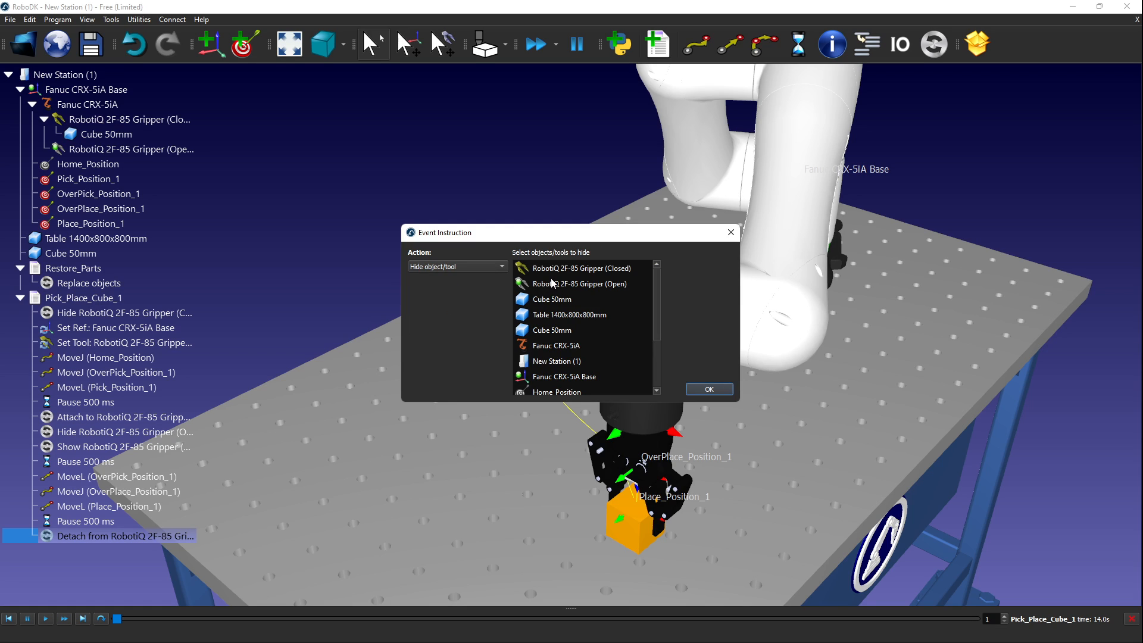
click(586, 270)
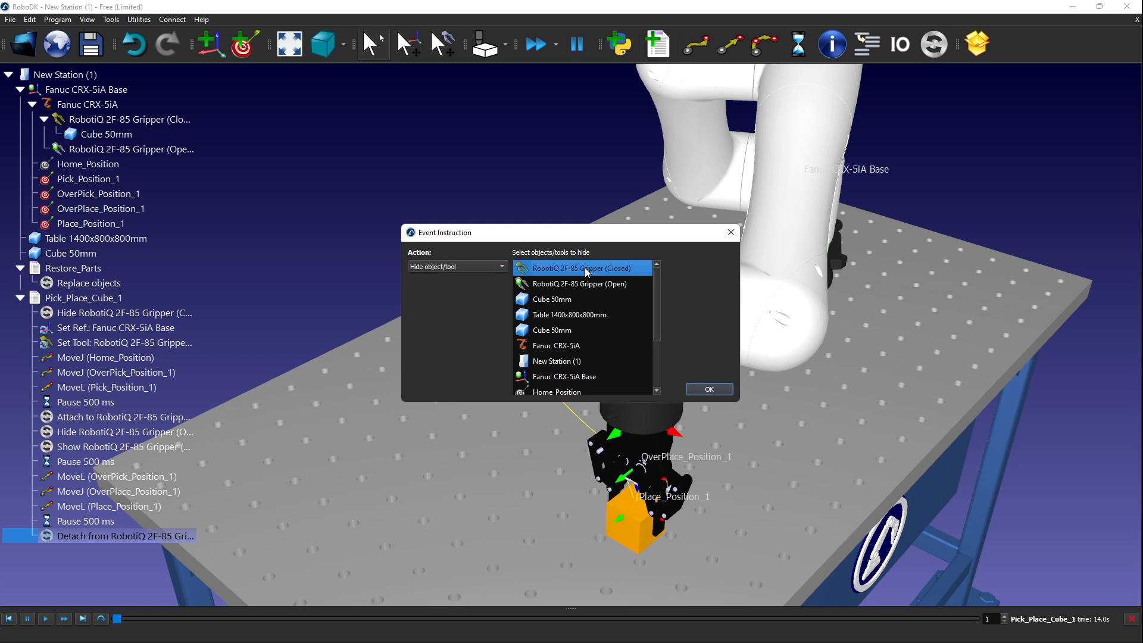
click(710, 388)
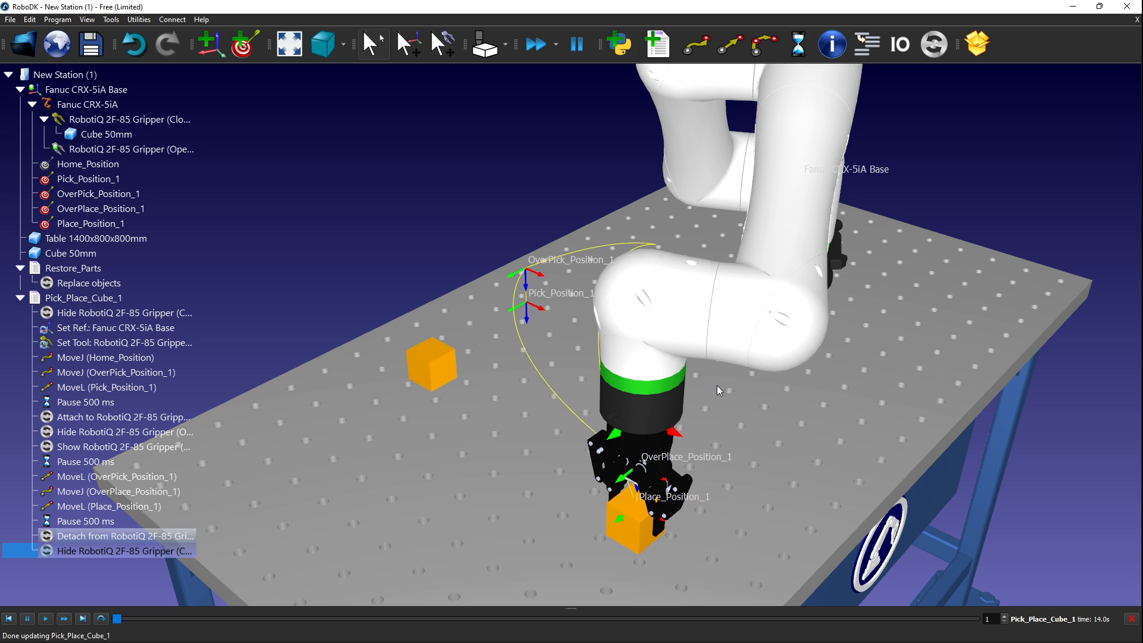
Add a simulation event at the end of the program that shows the RobotiQ 2F-85 Gripper (Open).
right_click(78, 552)
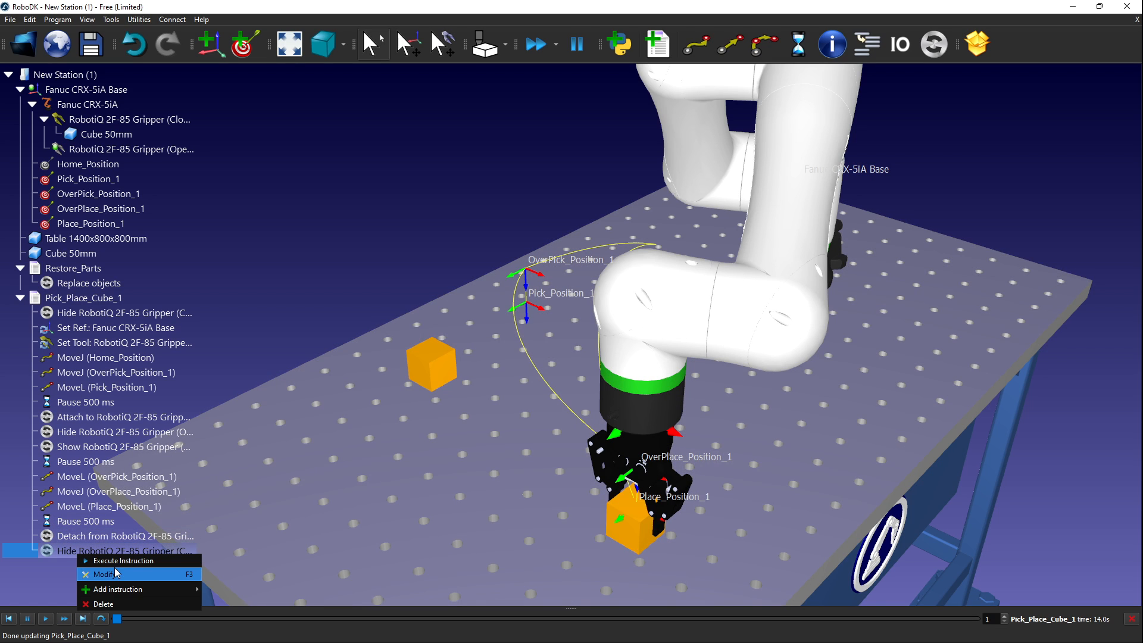
mouse_move(125, 589)
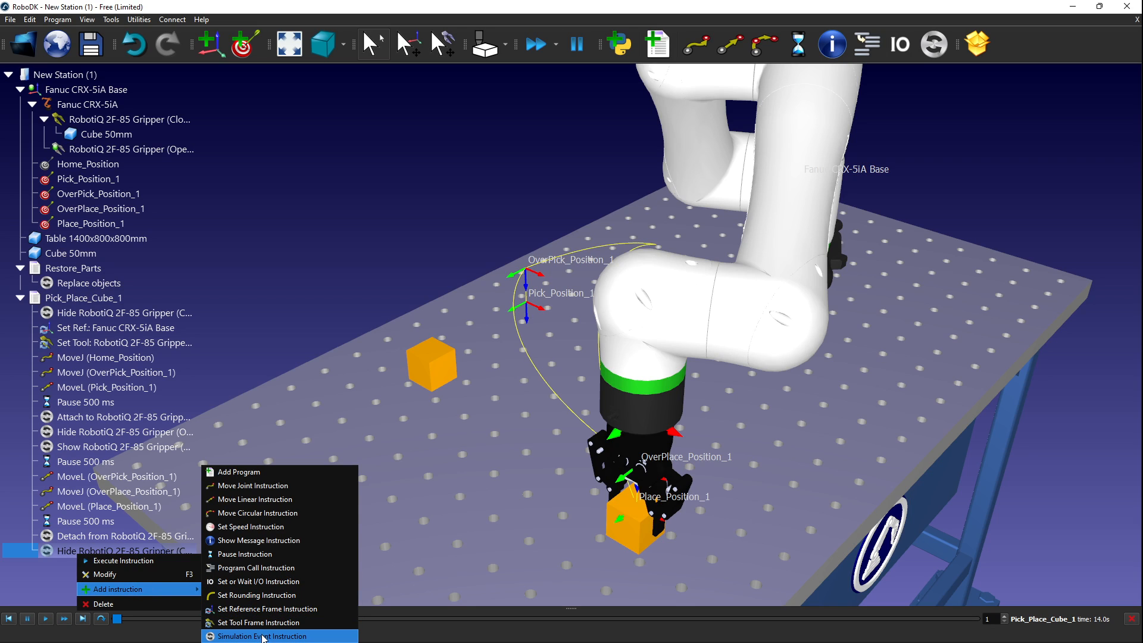
click(264, 637)
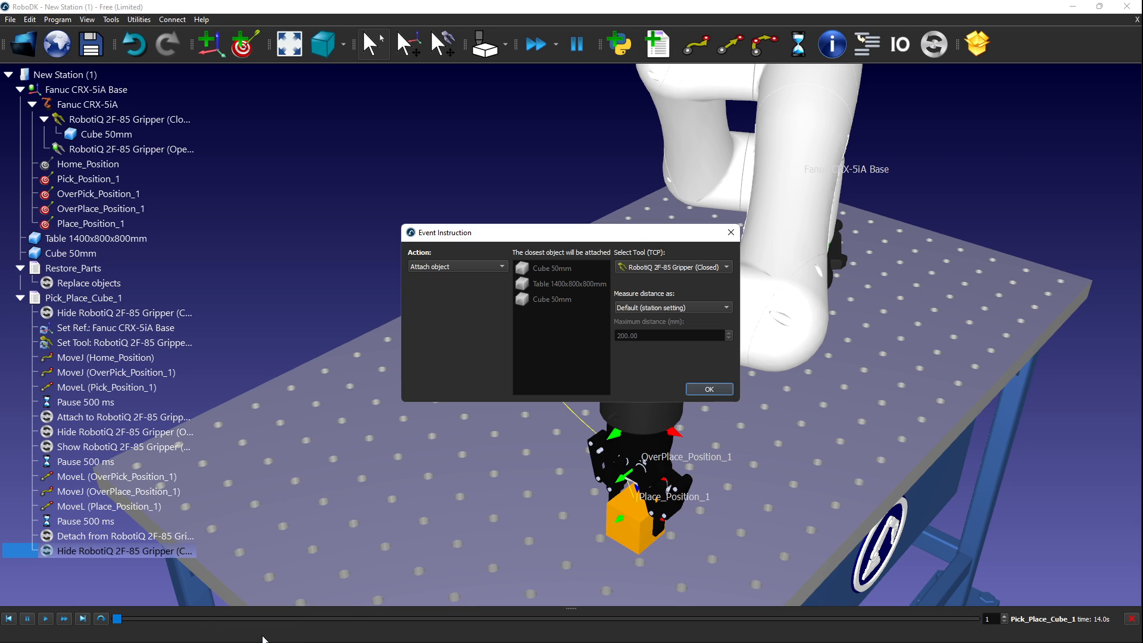
click(507, 266)
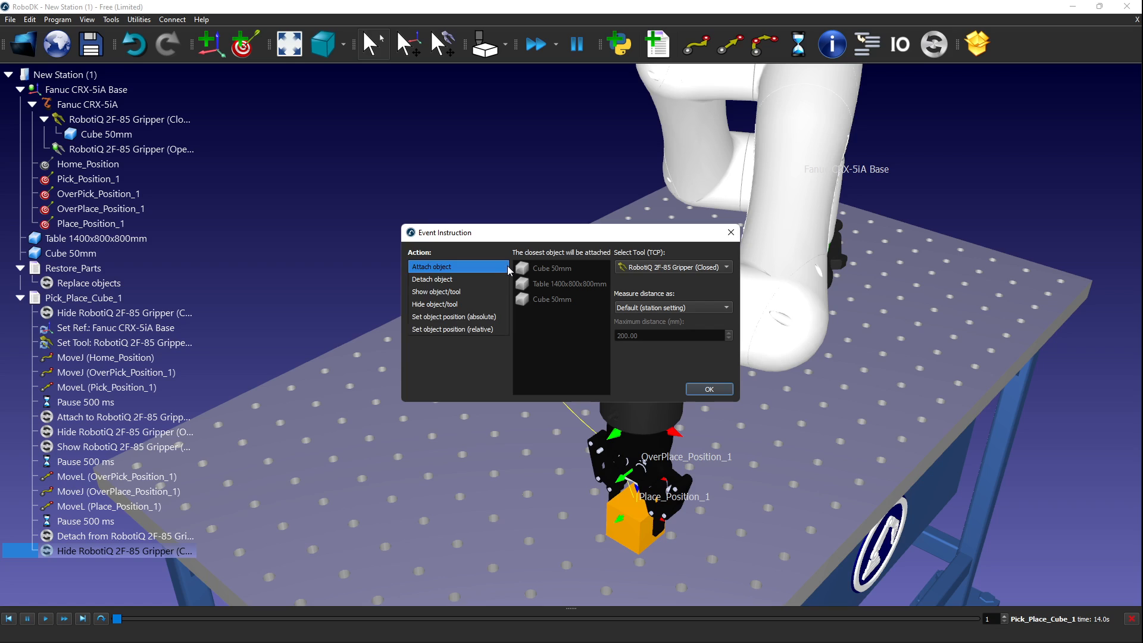
click(475, 298)
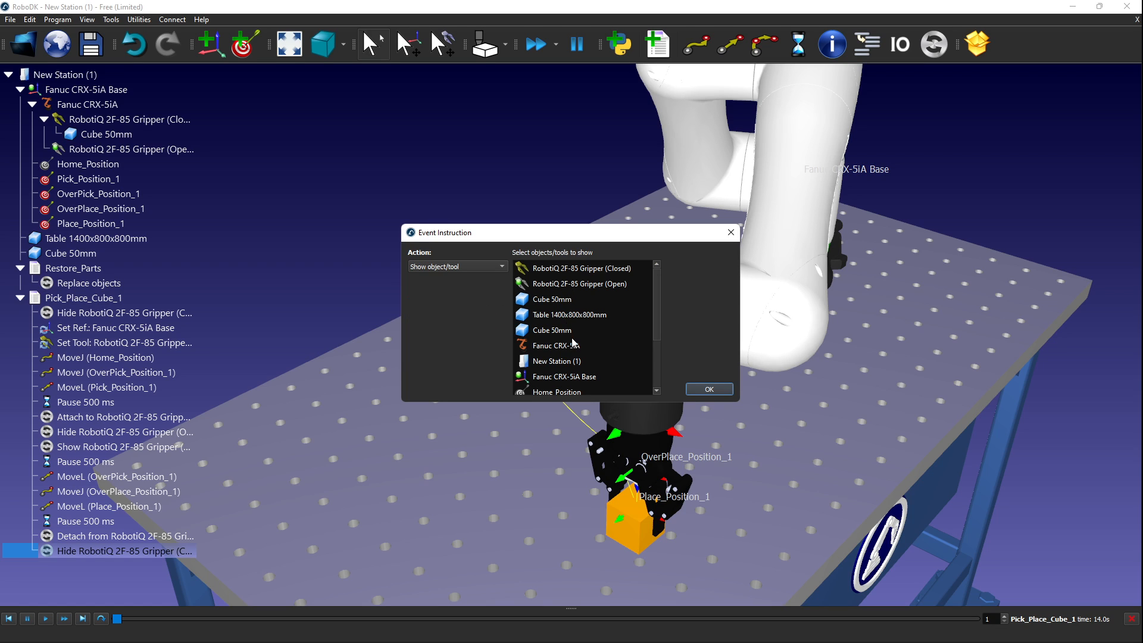
click(575, 284)
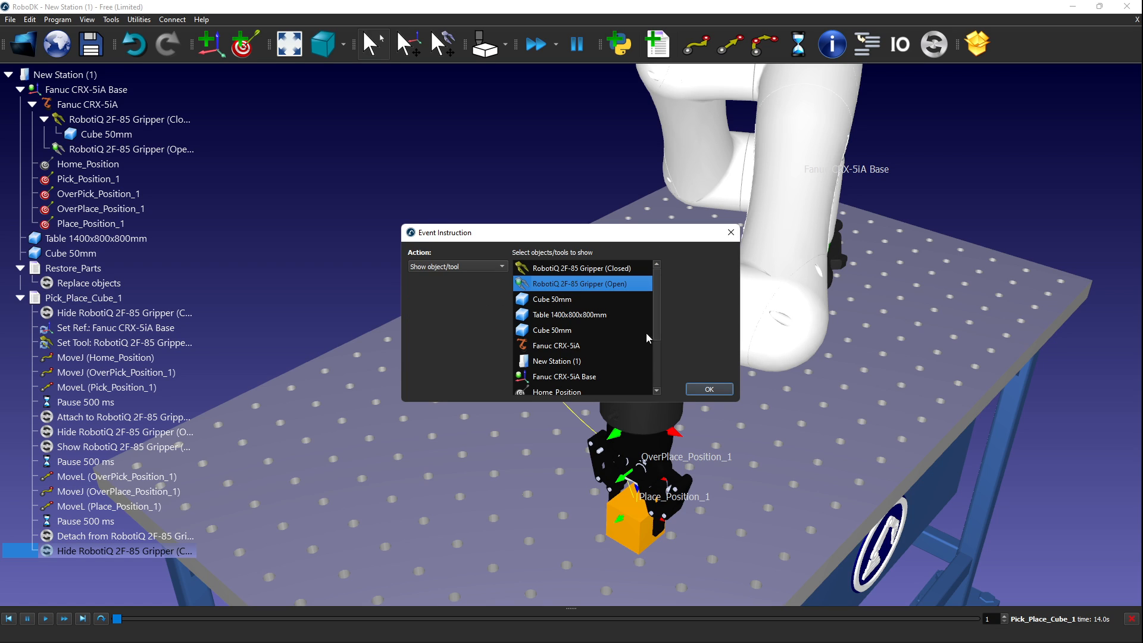
click(703, 388)
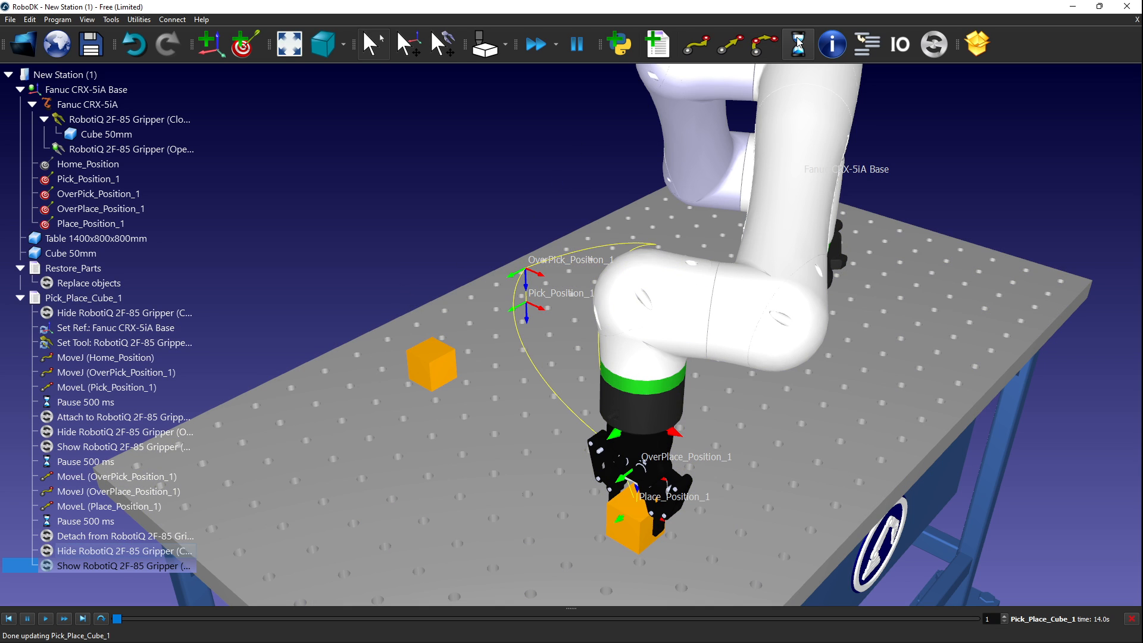
Add a 500 ms pause after the gripper events, followed by a linear move back up to OverPlace_Position_1.
click(798, 45)
scroll(345, 323, down, 5)
drag(345, 323, 451, 246)
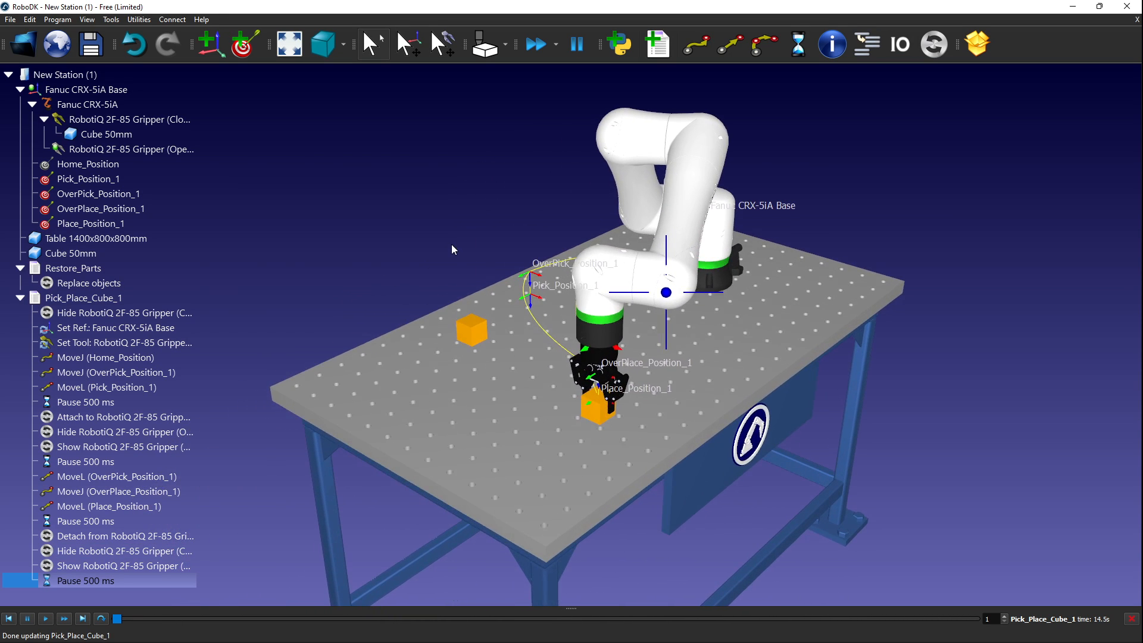
scroll(180, 497, down, 2)
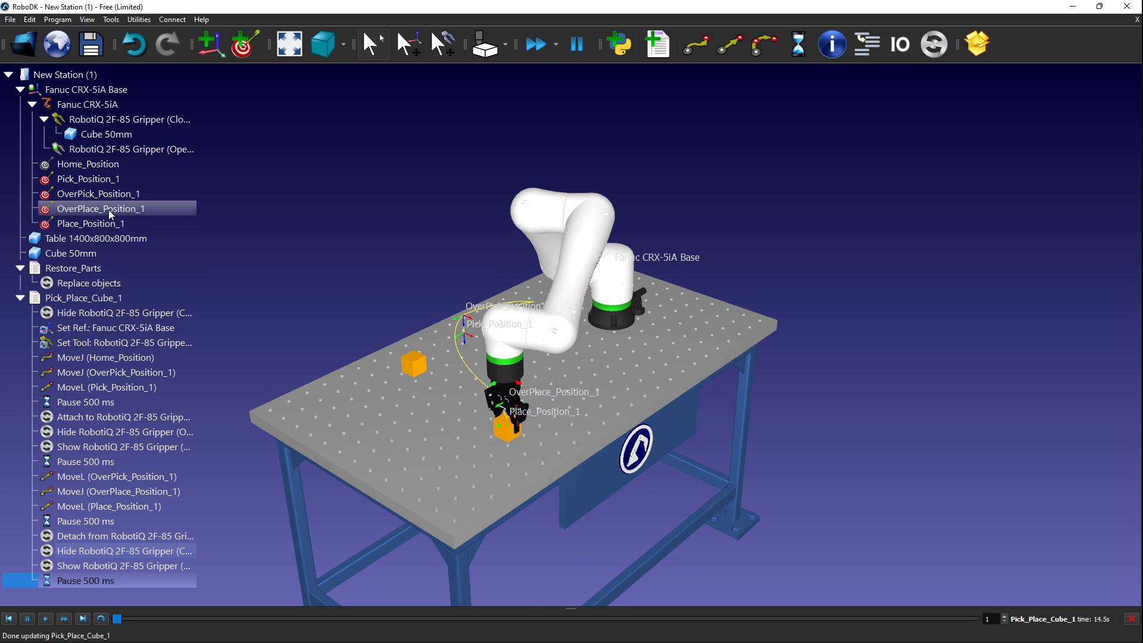
double_click(97, 209)
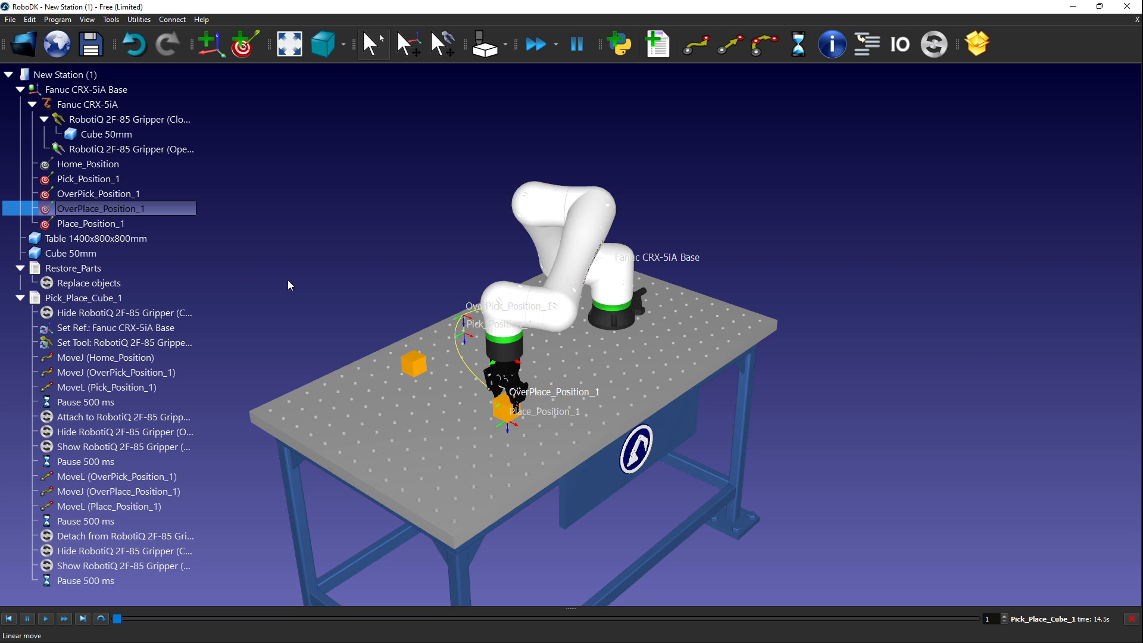
click(730, 45)
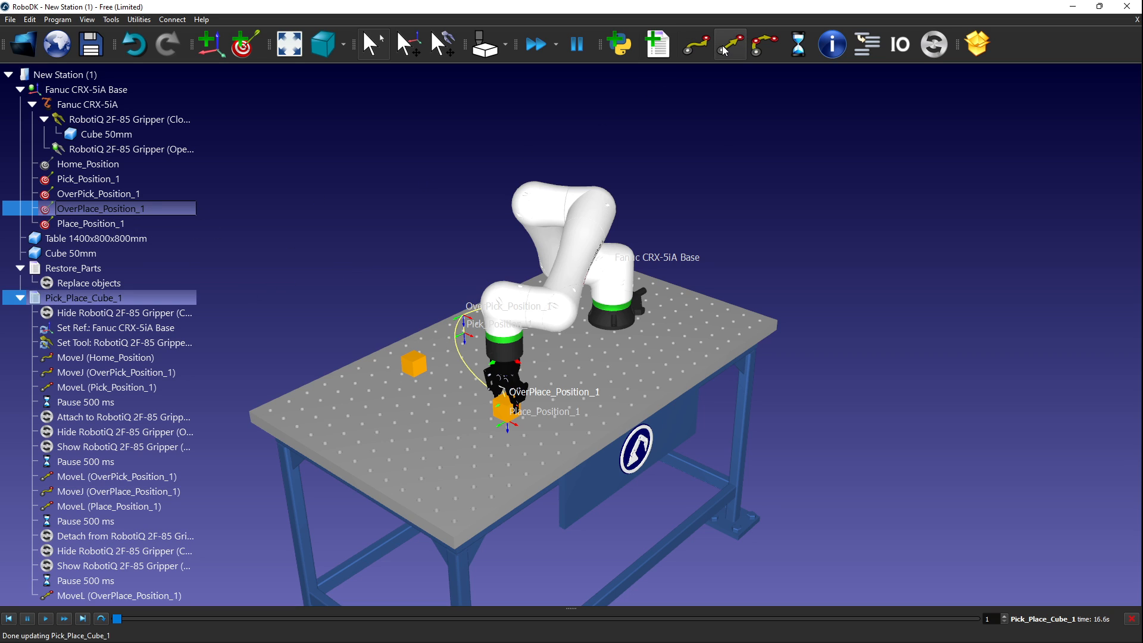
Move the robot to Home_Position and end the program with a joint move to that target.
click(130, 163)
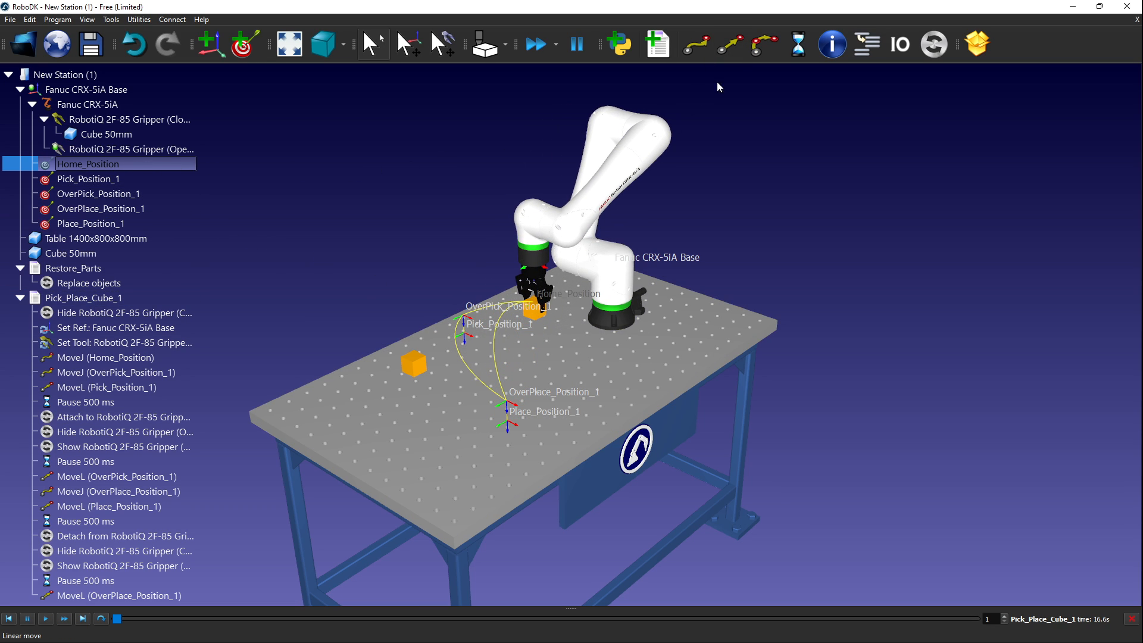
click(695, 45)
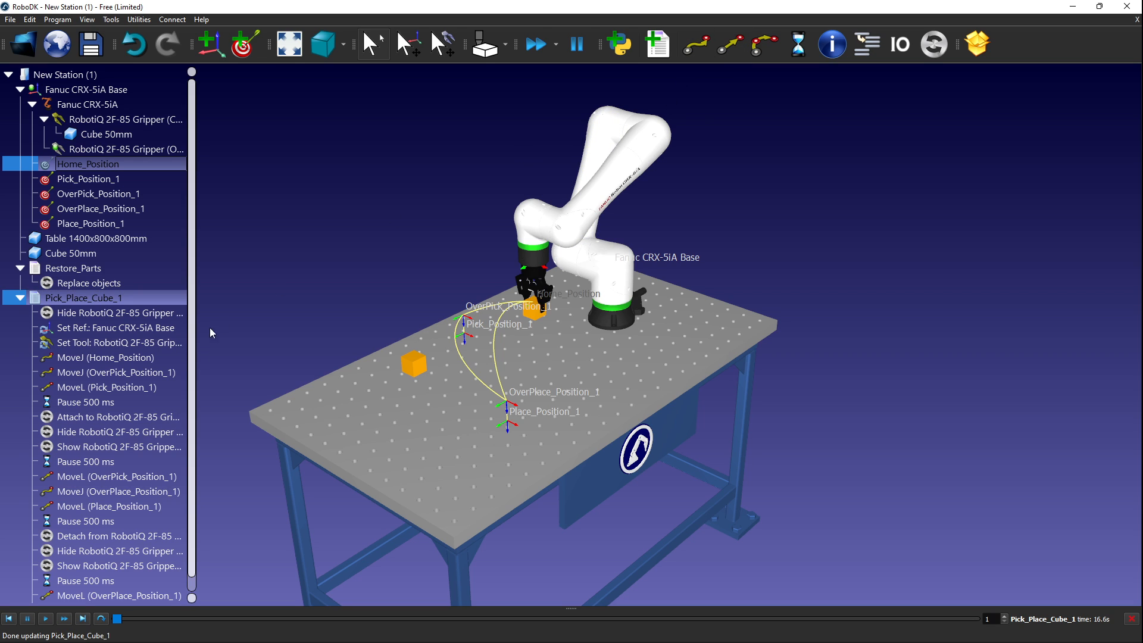
scroll(195, 323, down, 1)
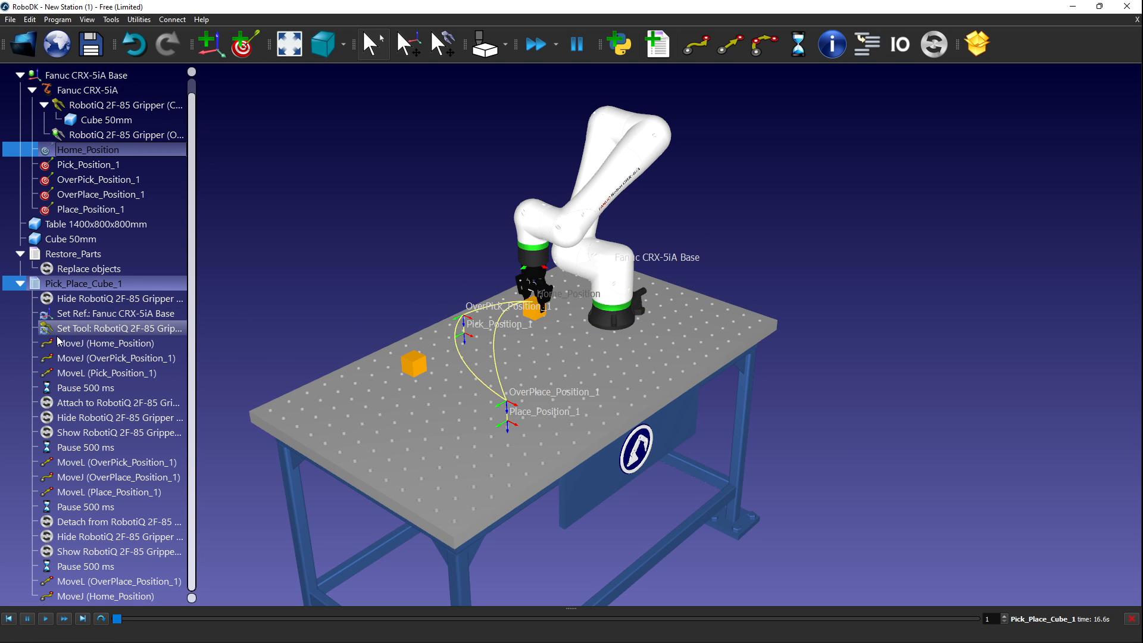
scroll(268, 309, down, 3)
scroll(31, 165, up, 3)
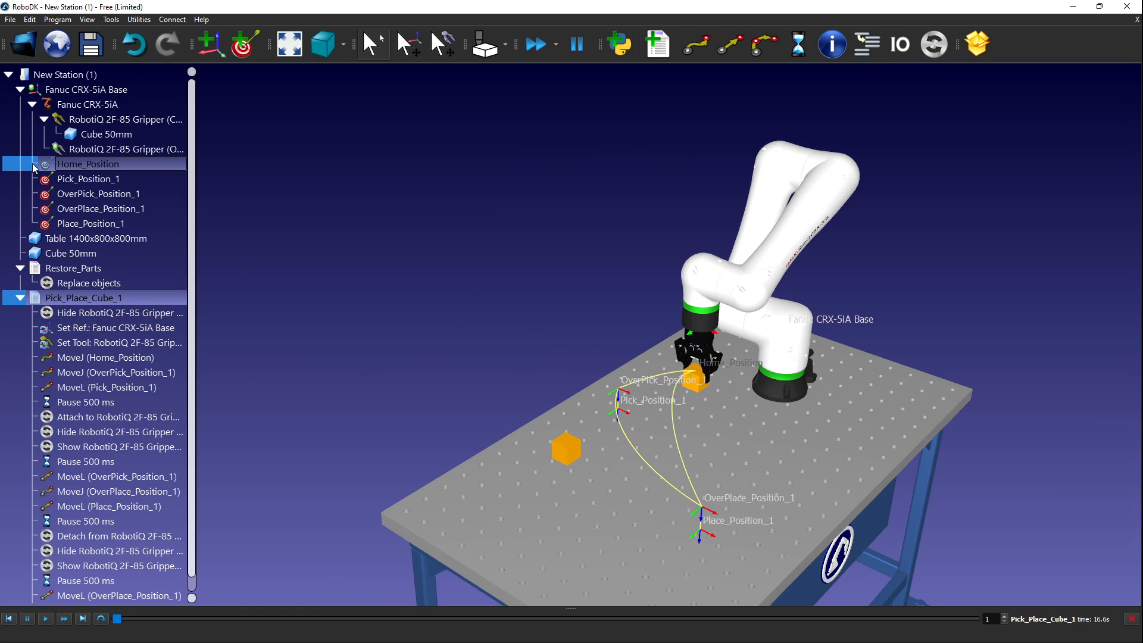
Collapse the Restore_Parts and Pick_Place_Cube_1 programs in the station tree.
scroll(390, 278, down, 3)
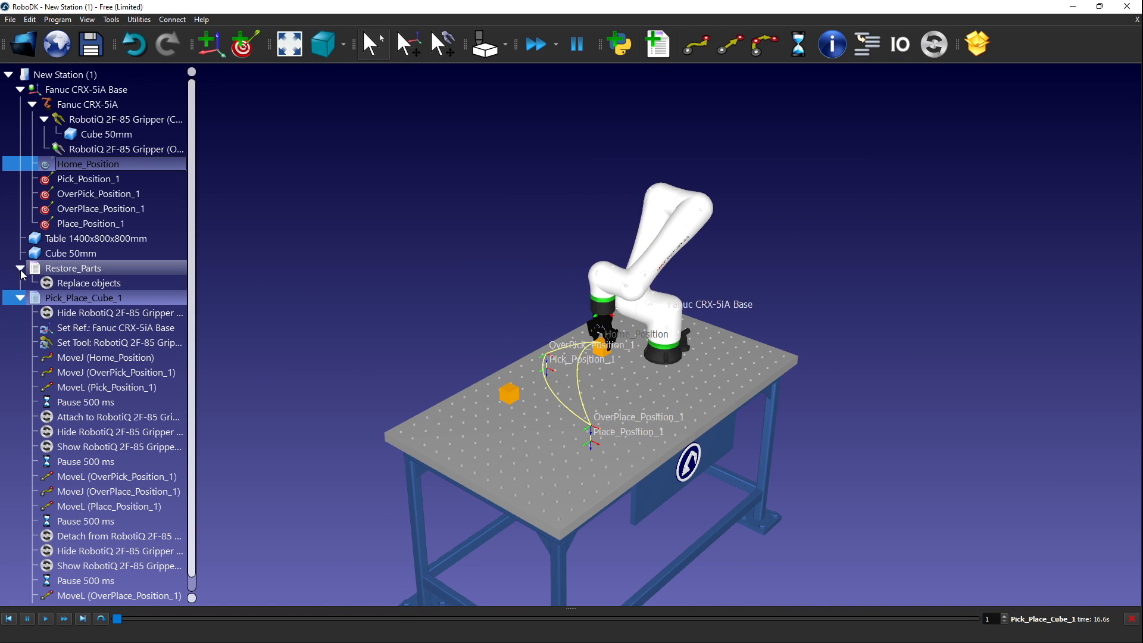
click(21, 268)
click(20, 283)
click(266, 335)
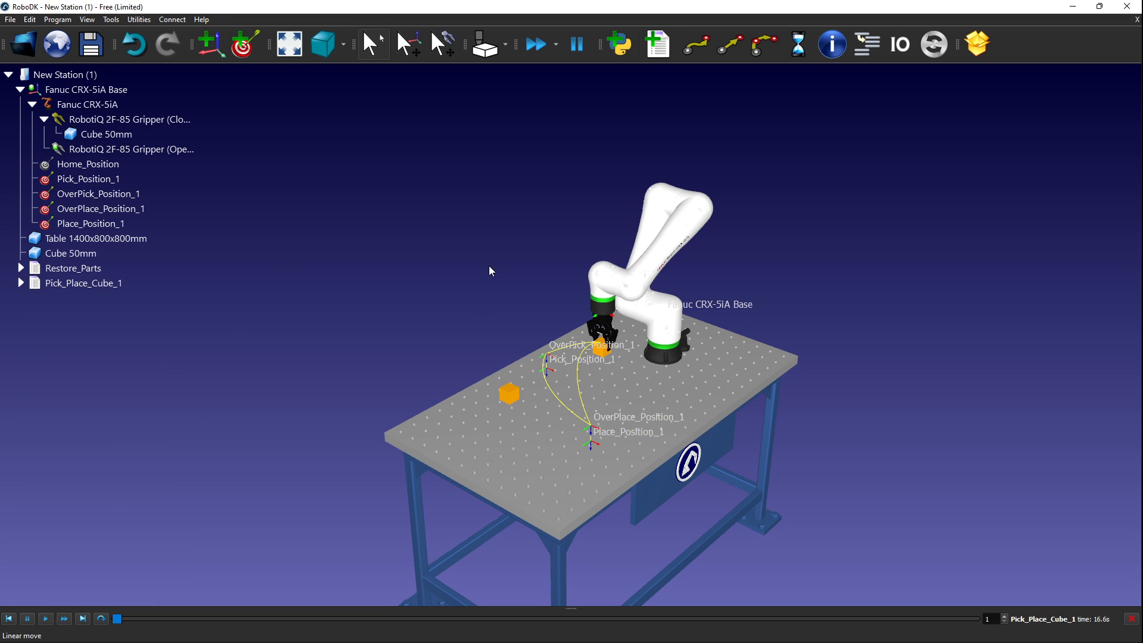
scroll(613, 378, up, 3)
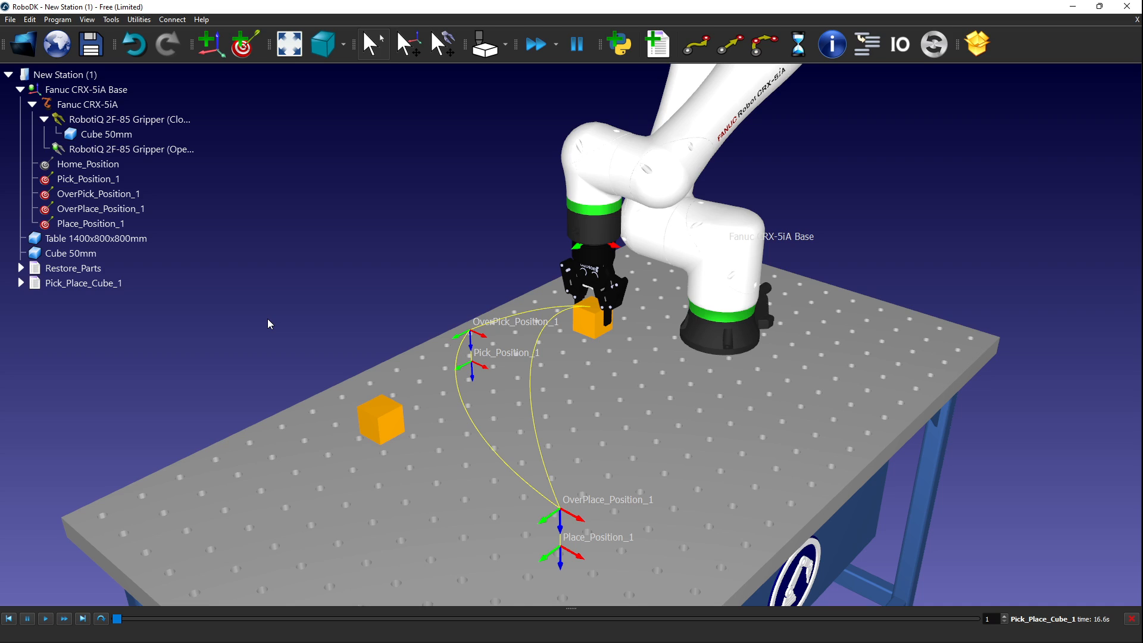
Add a new robot program to the station and name it Main_PRG.
click(658, 47)
double_click(60, 298)
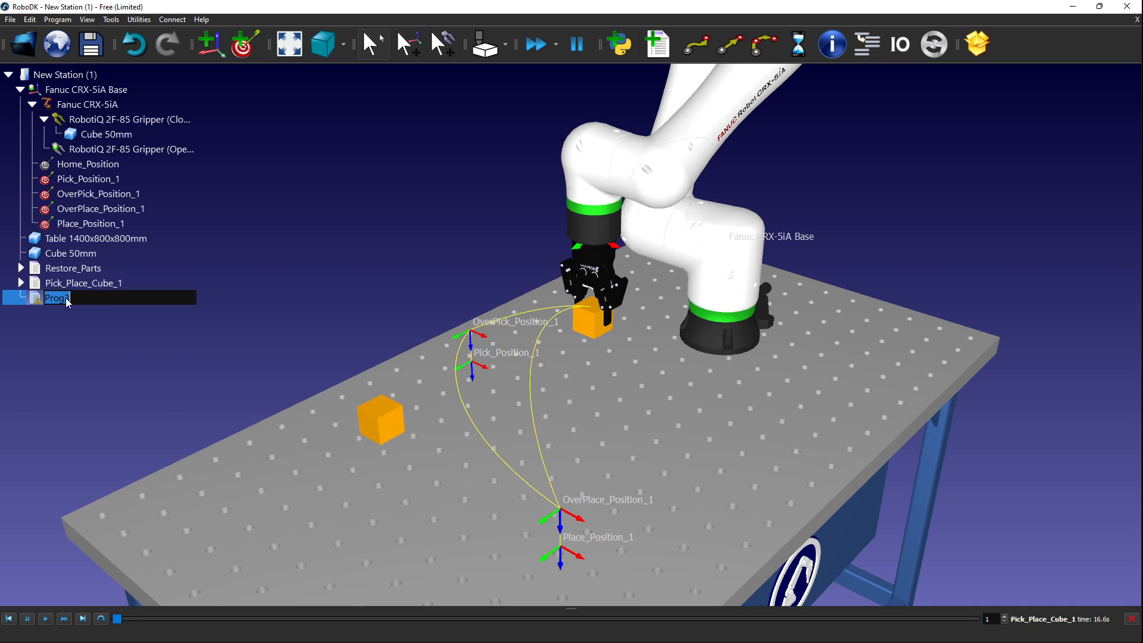
text(Main_PRG)
click(116, 366)
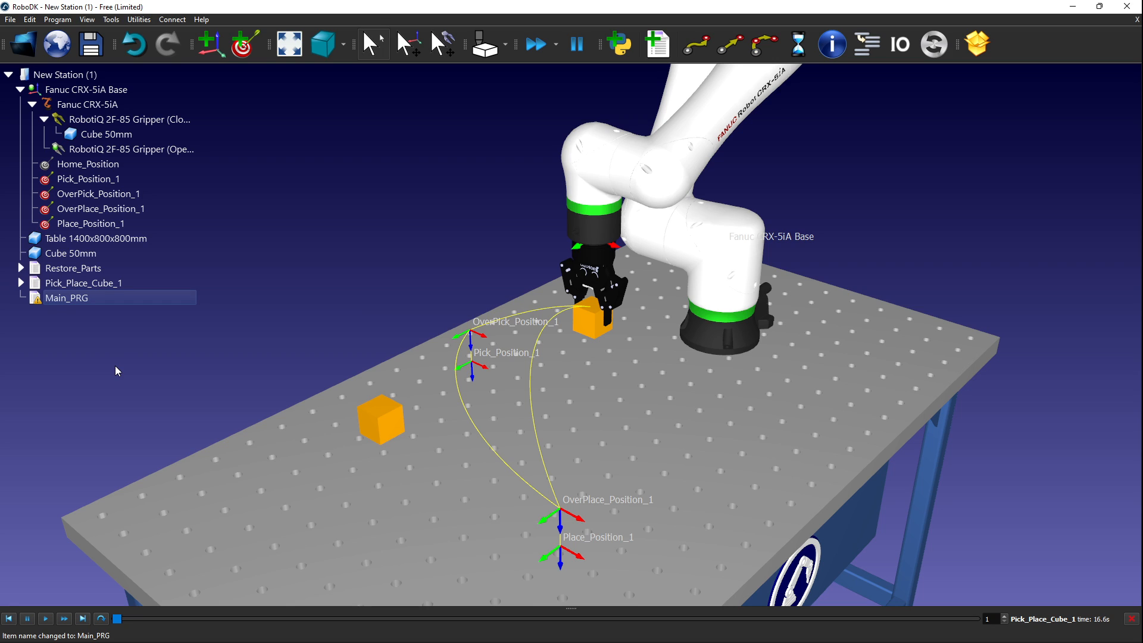
Add a program call instruction to Main_PRG that calls Restore_Parts.
click(83, 299)
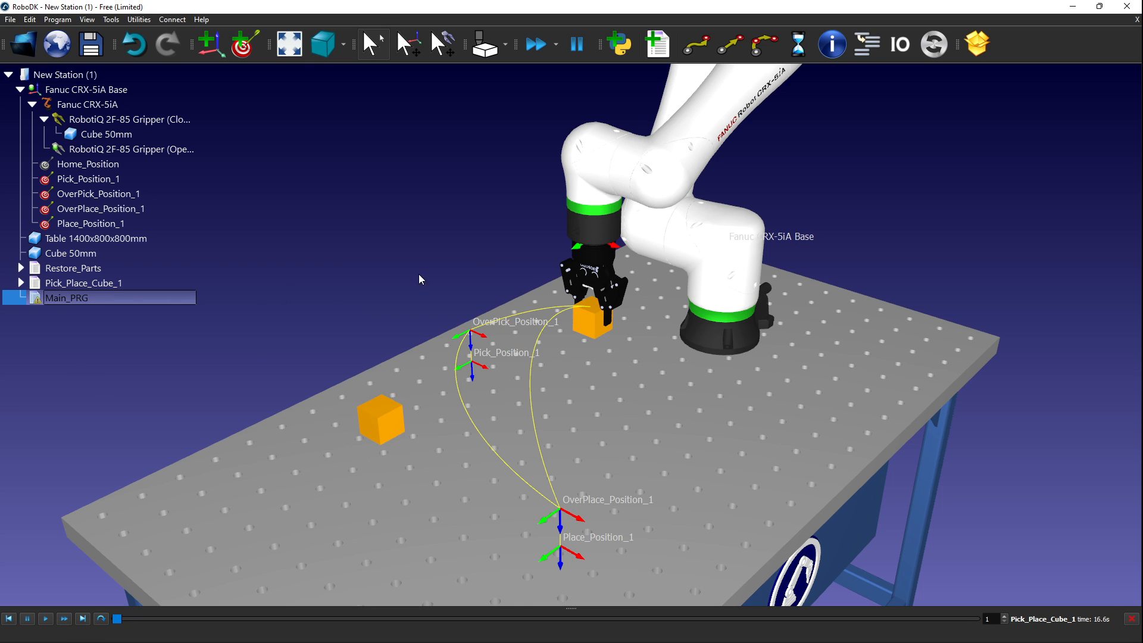
click(867, 43)
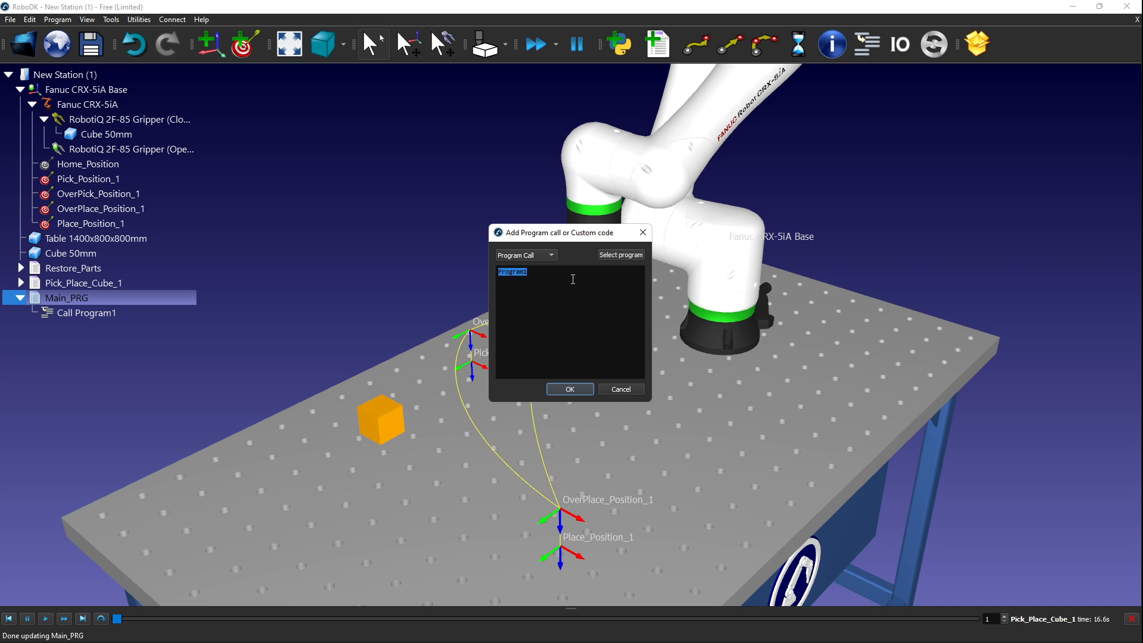
click(613, 256)
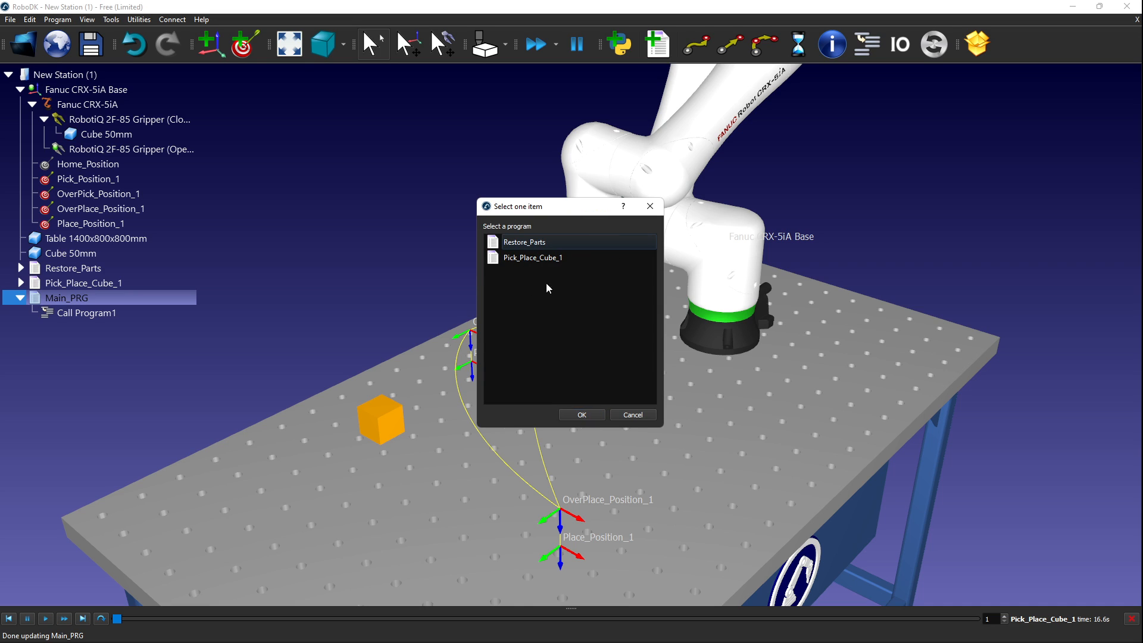
click(525, 245)
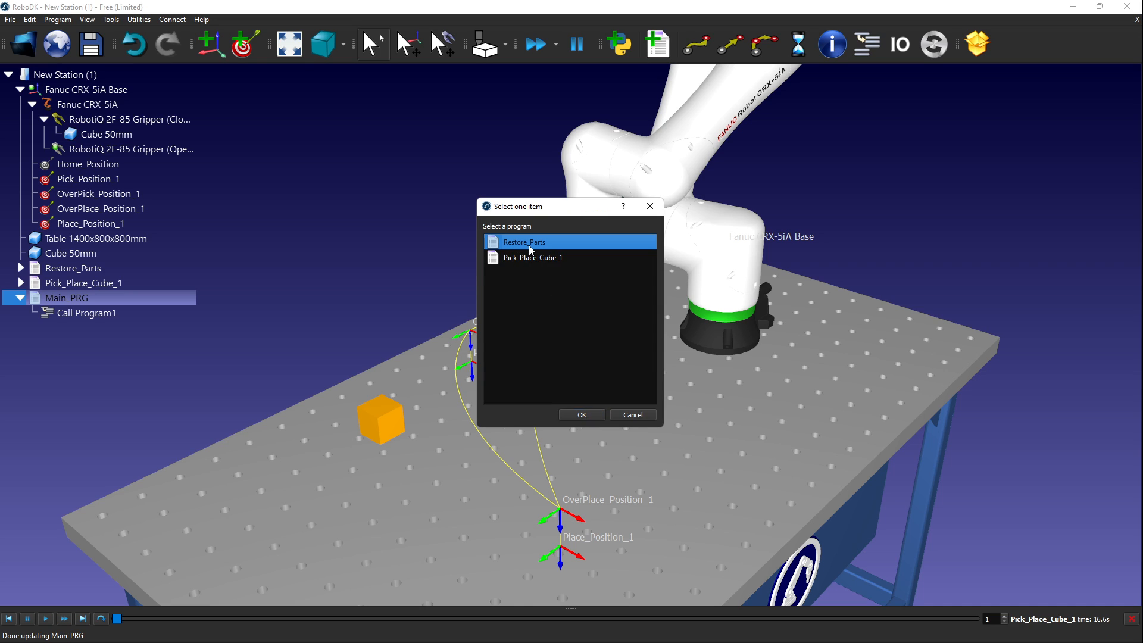
click(581, 413)
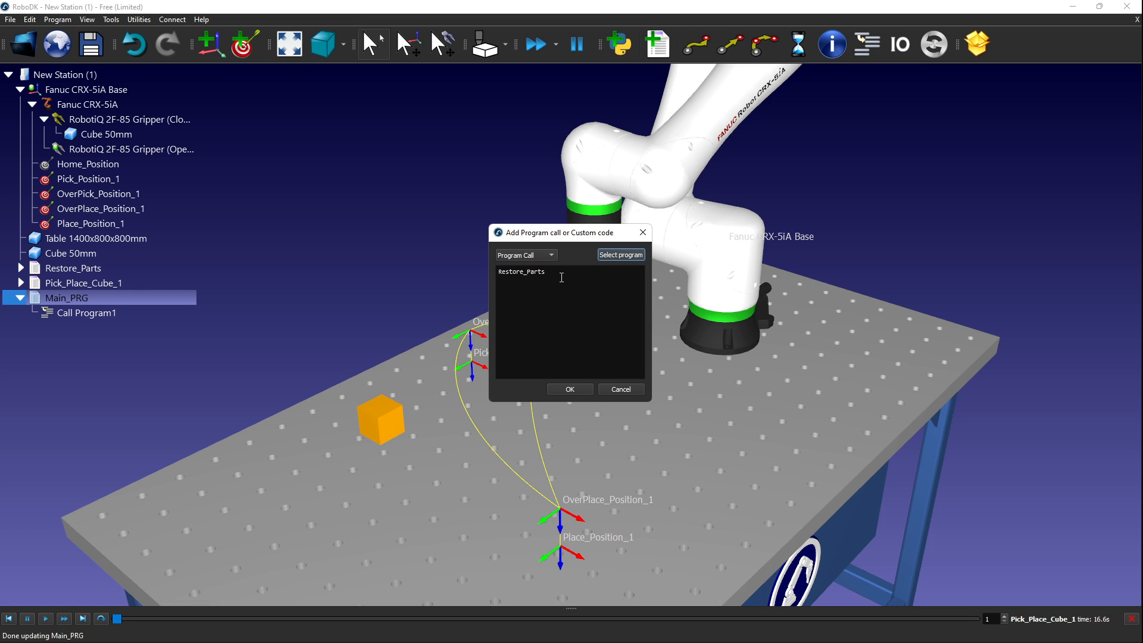
click(561, 277)
Add a second program call to Main_PRG, placed after the first, that calls Pick_Place_Cube_1.
click(619, 254)
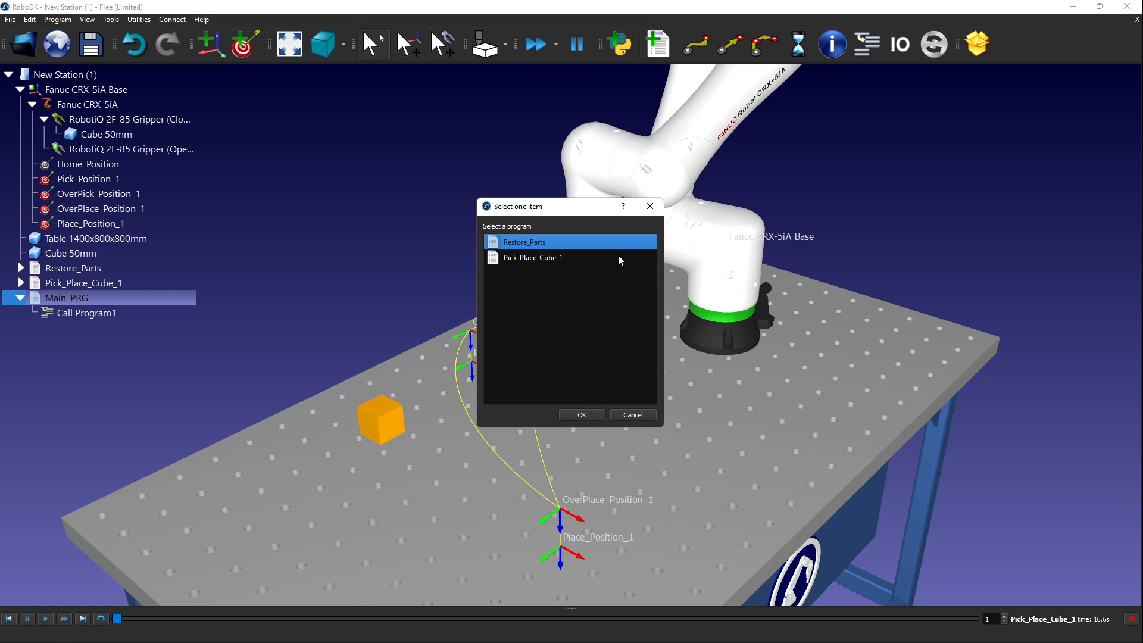
click(525, 262)
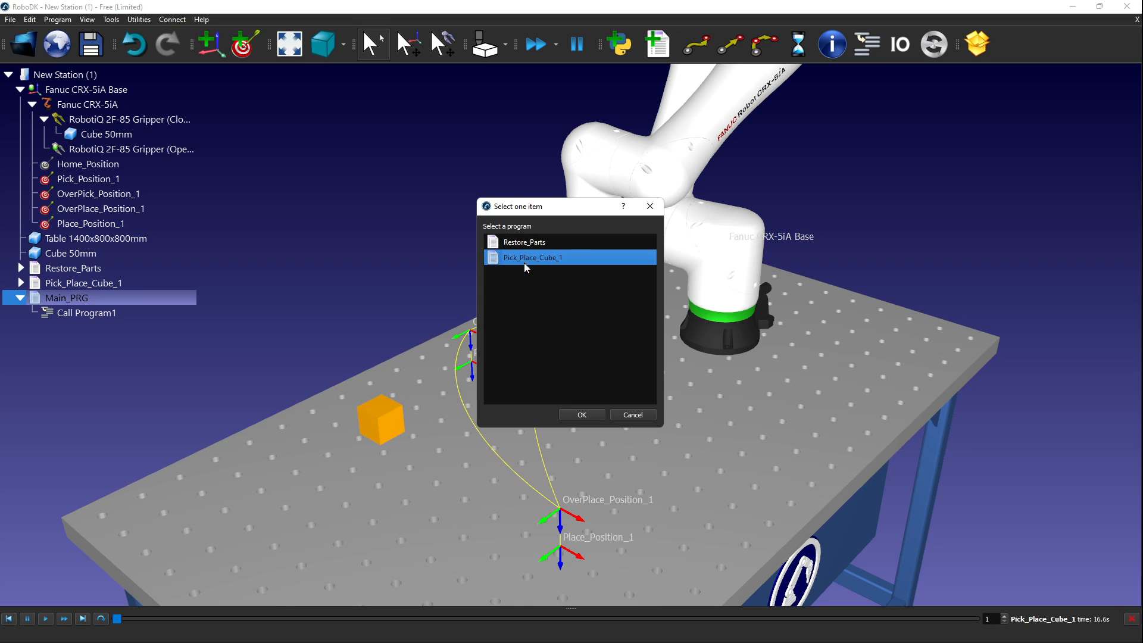
click(589, 412)
click(581, 389)
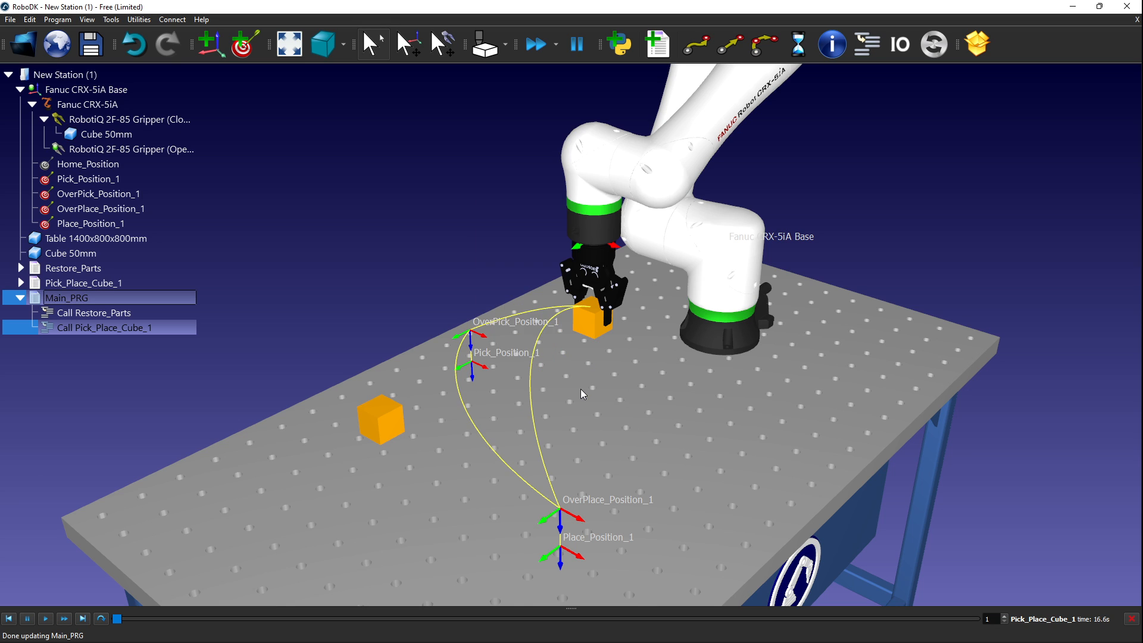
click(109, 375)
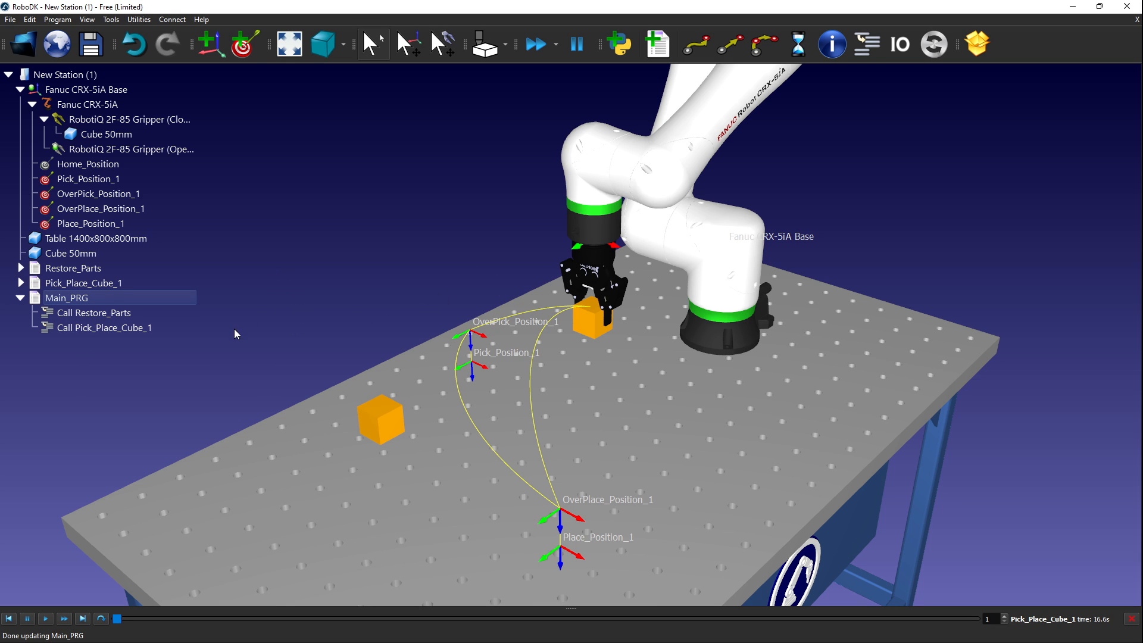
Run Main_PRG several times to check the complete restore and pick-and-place cycle.
scroll(415, 243, down, 10)
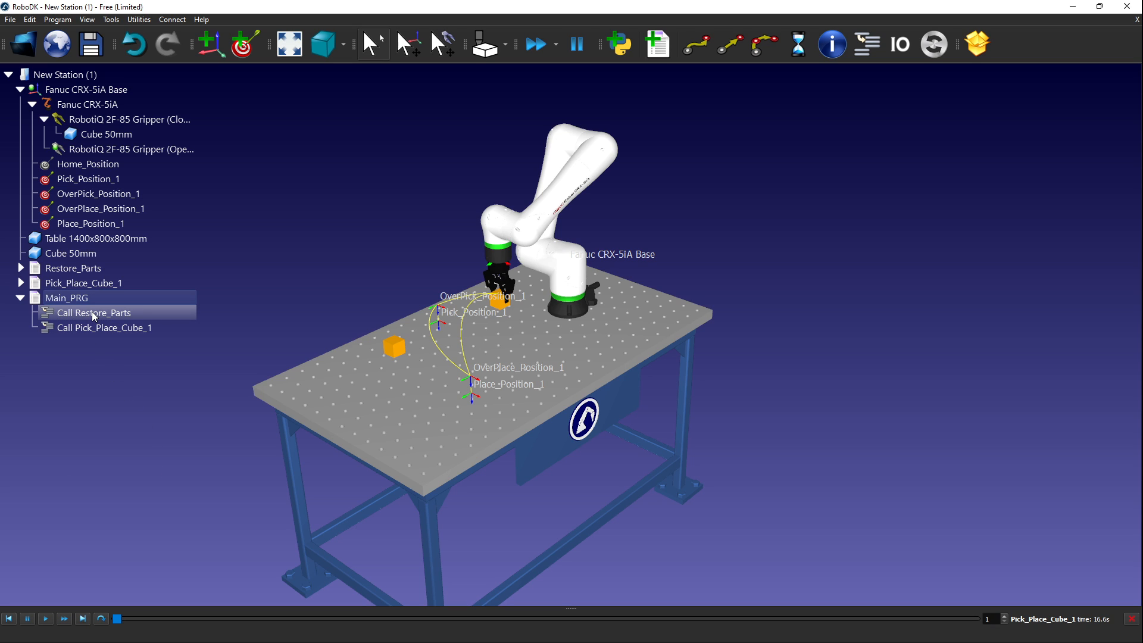
scroll(311, 275, up, 1)
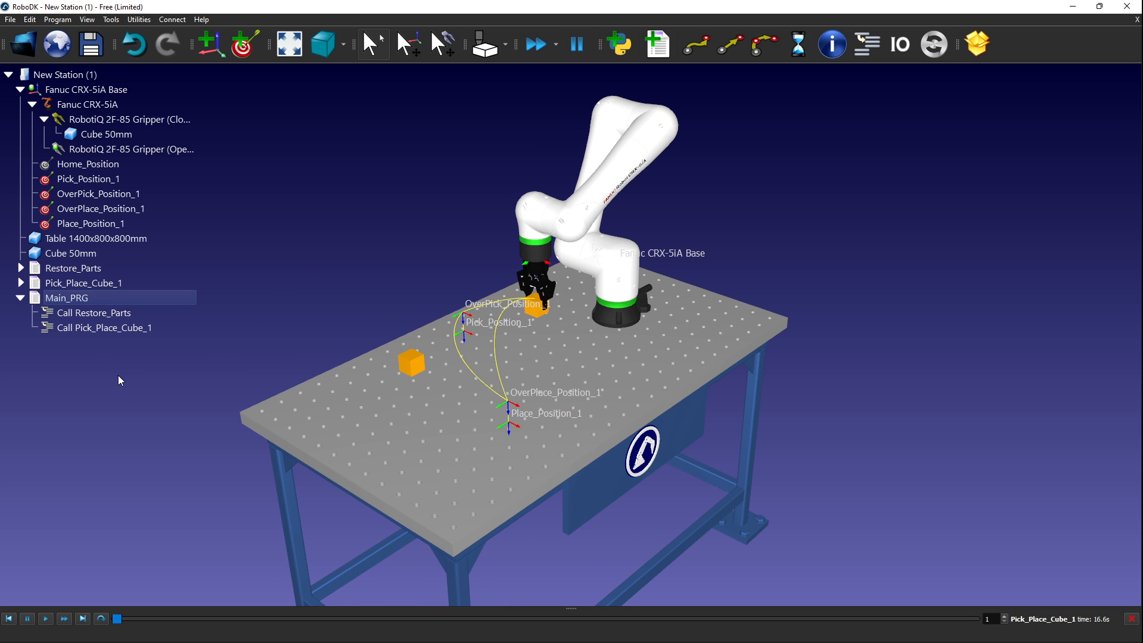
double_click(77, 297)
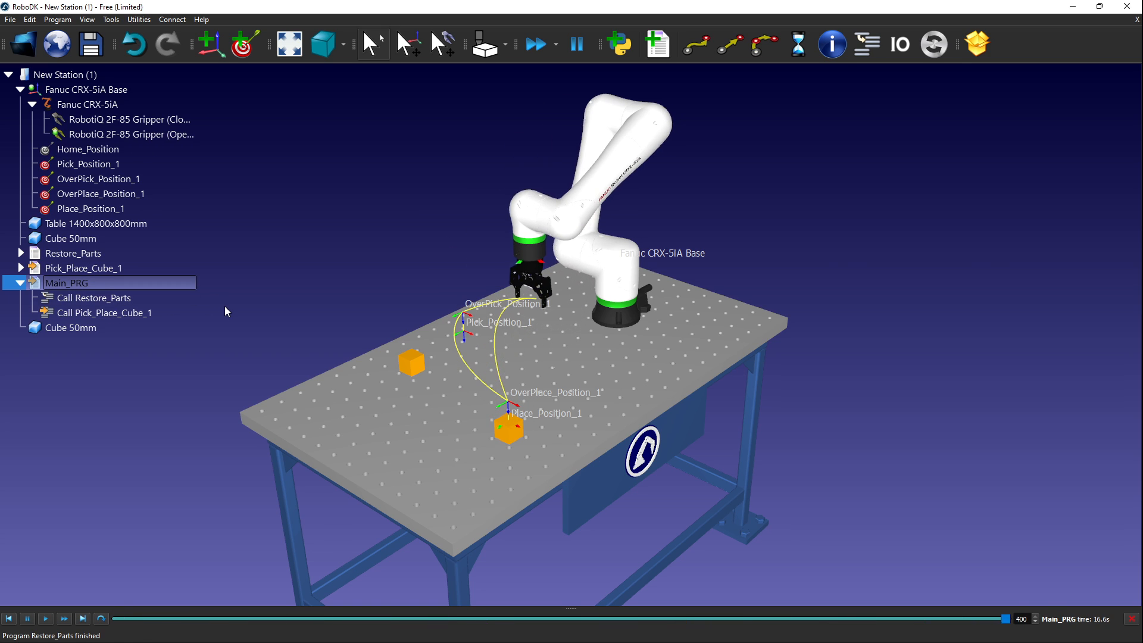
double_click(79, 281)
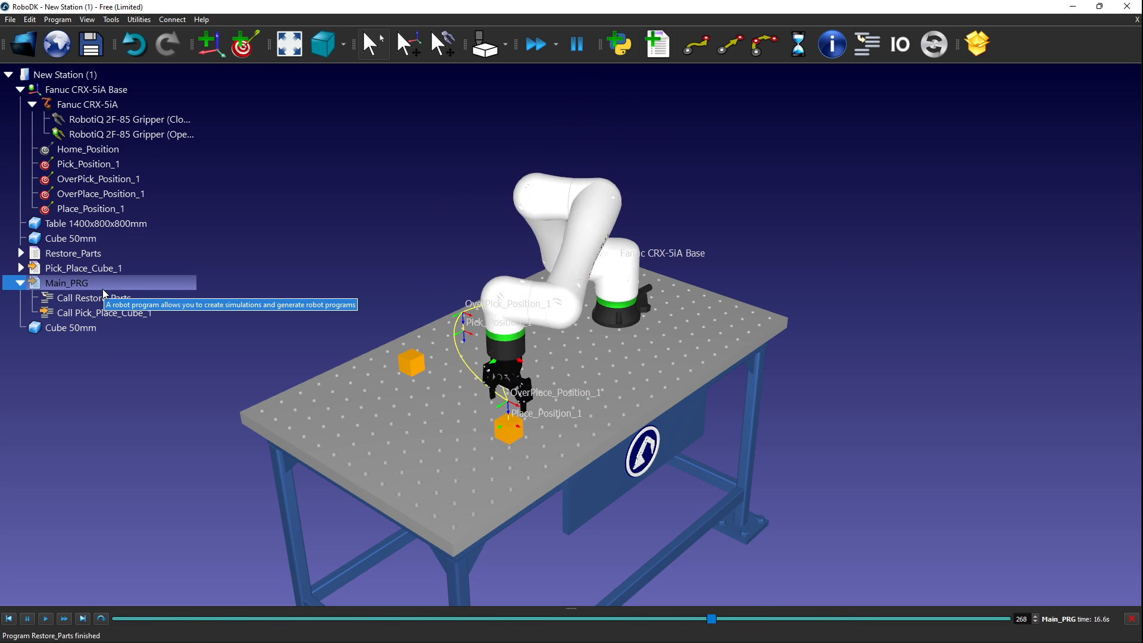
double_click(87, 284)
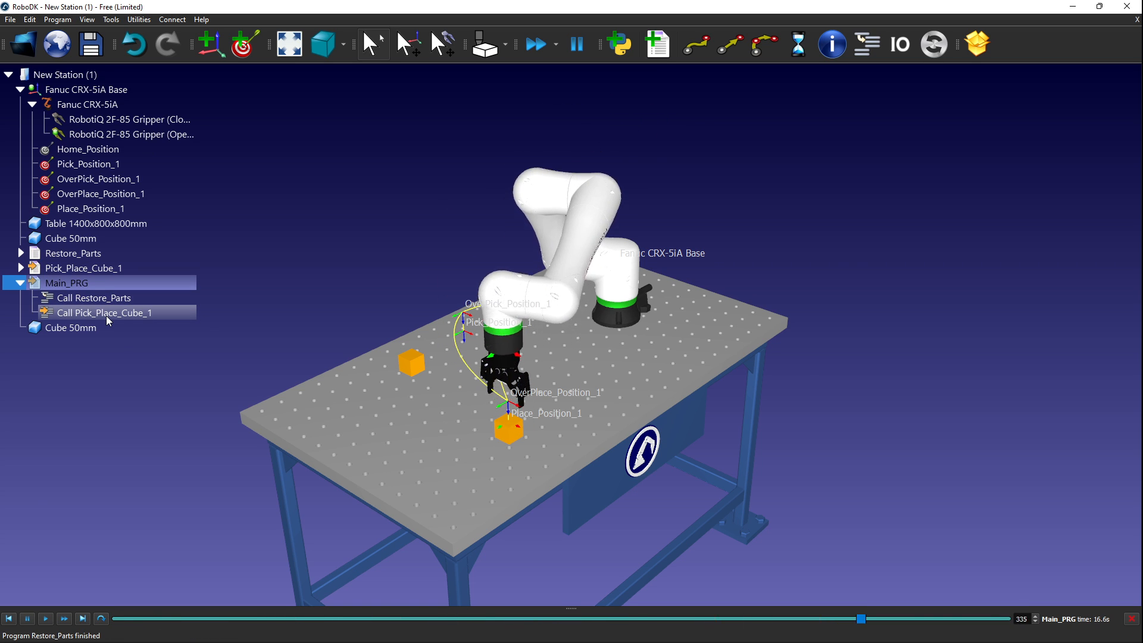
right_click(91, 285)
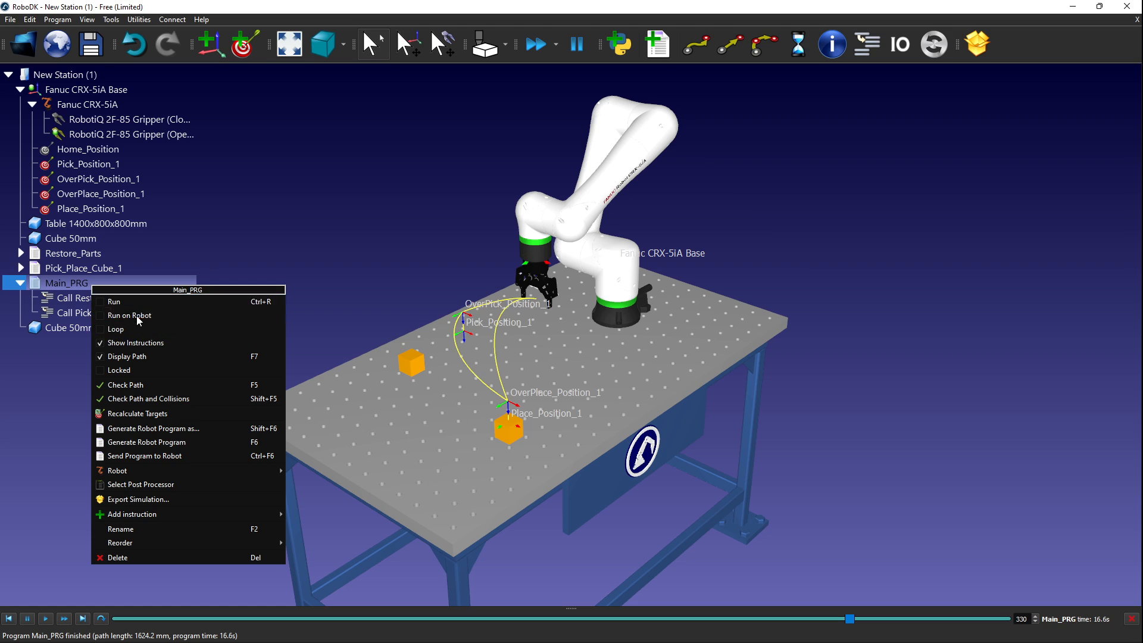
click(53, 385)
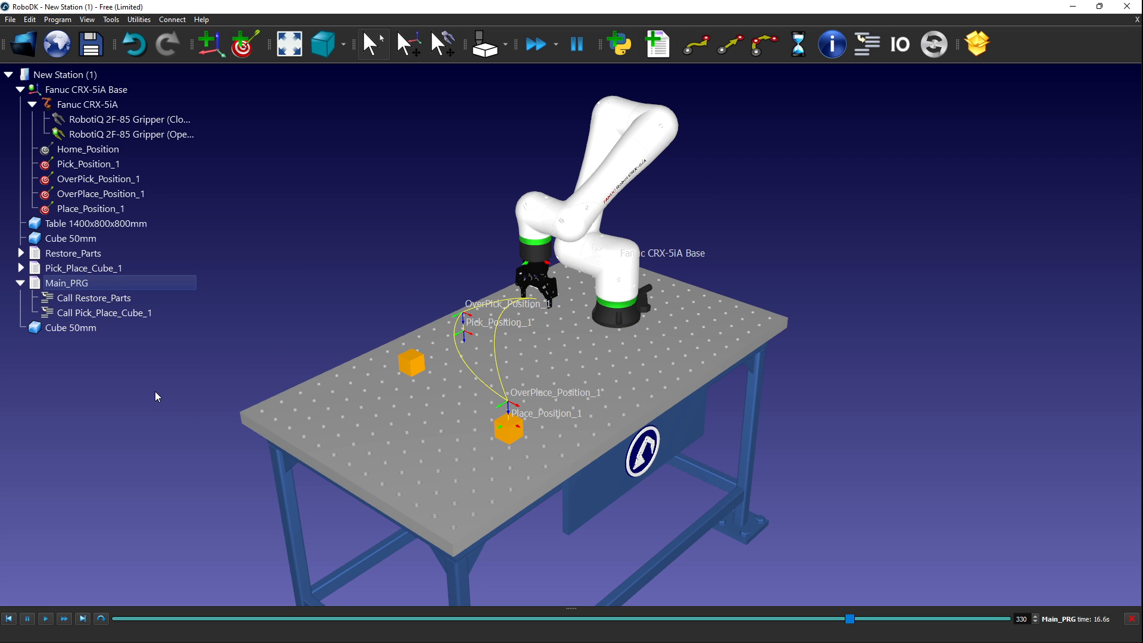
right_click(88, 284)
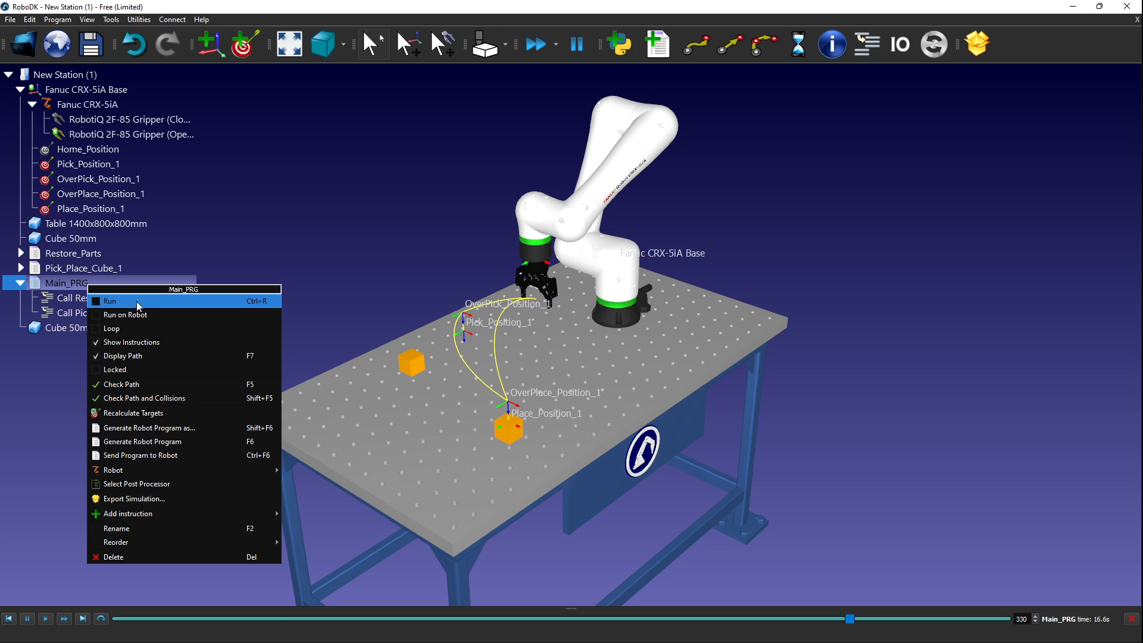
click(329, 241)
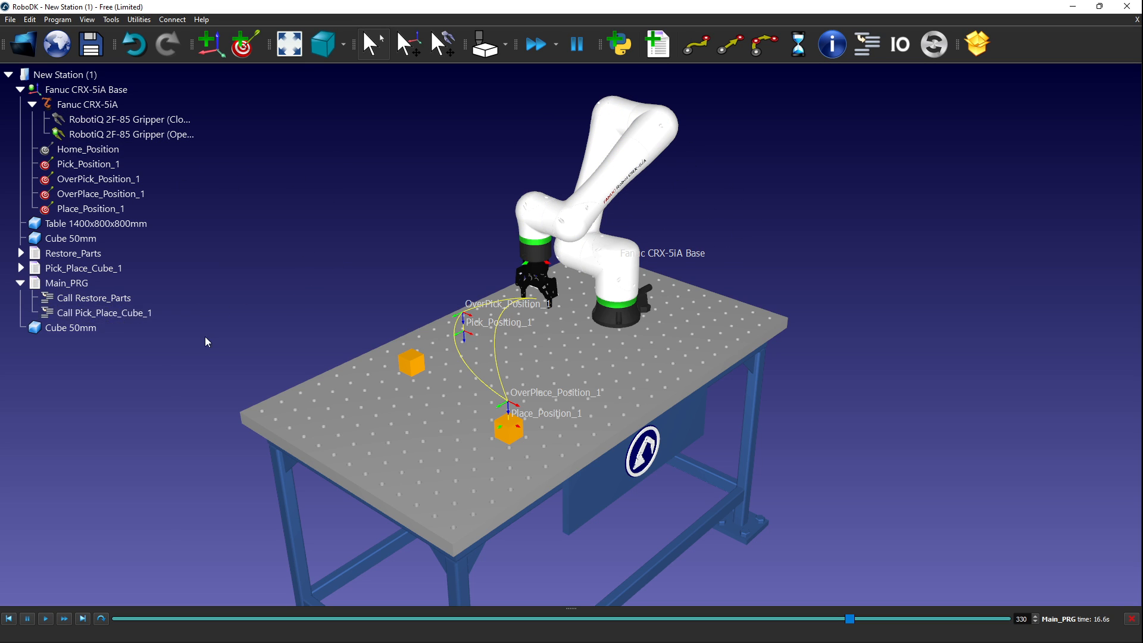
Hide the targets Pick_Position_1, OverPick_Position_1, OverPlace_Position_1 and Place_Position_1 in the 3D view.
double_click(76, 165)
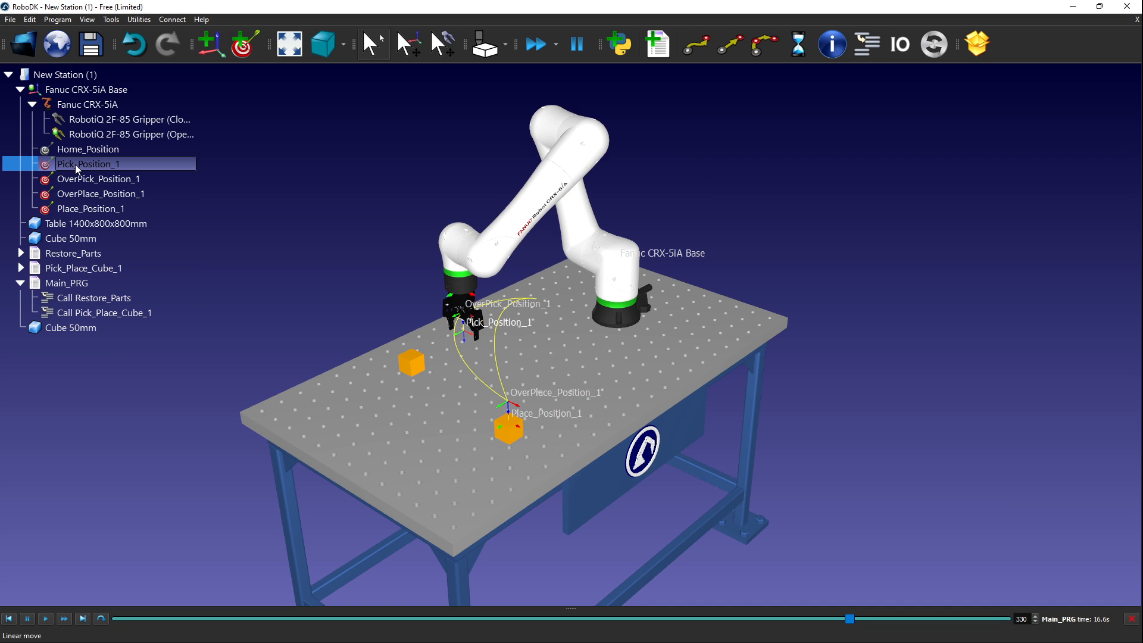
double_click(73, 180)
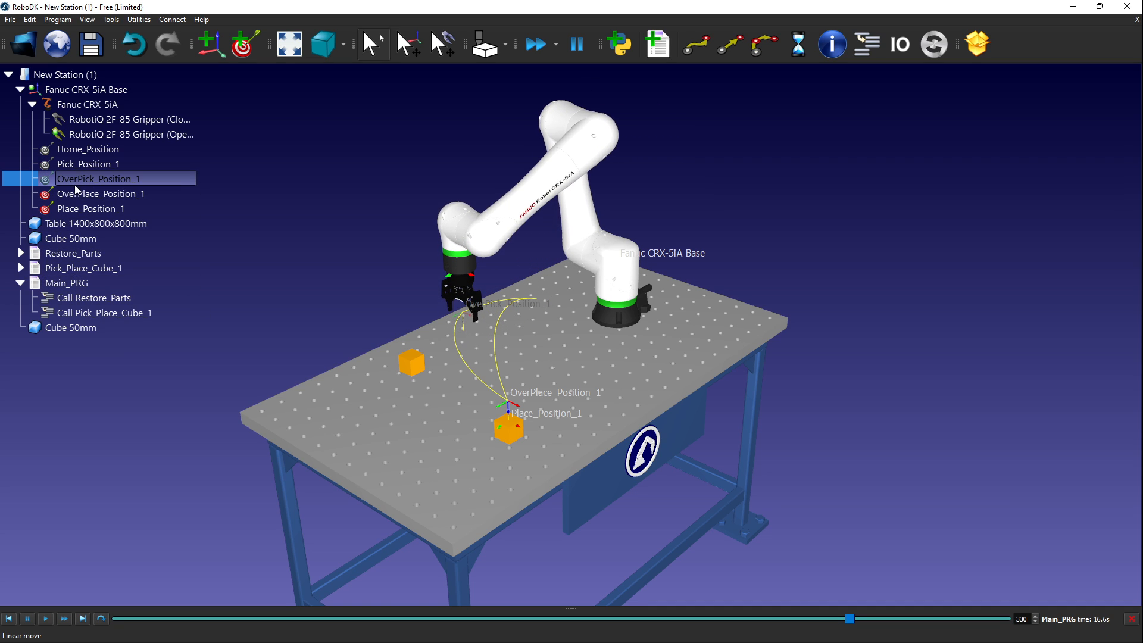
click(77, 194)
double_click(73, 208)
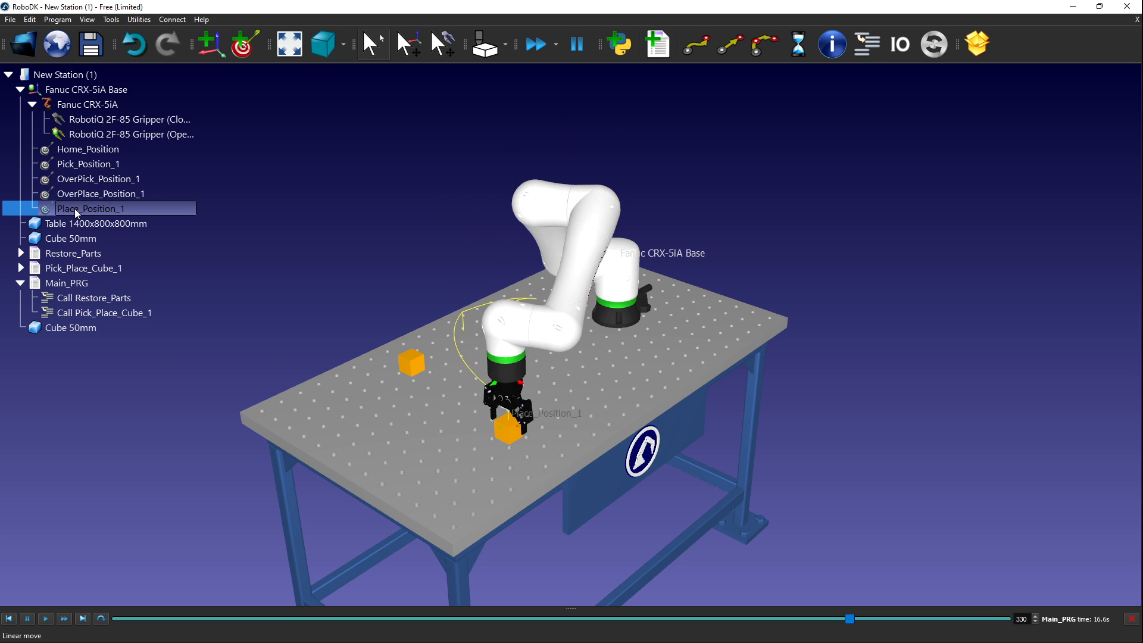
click(123, 451)
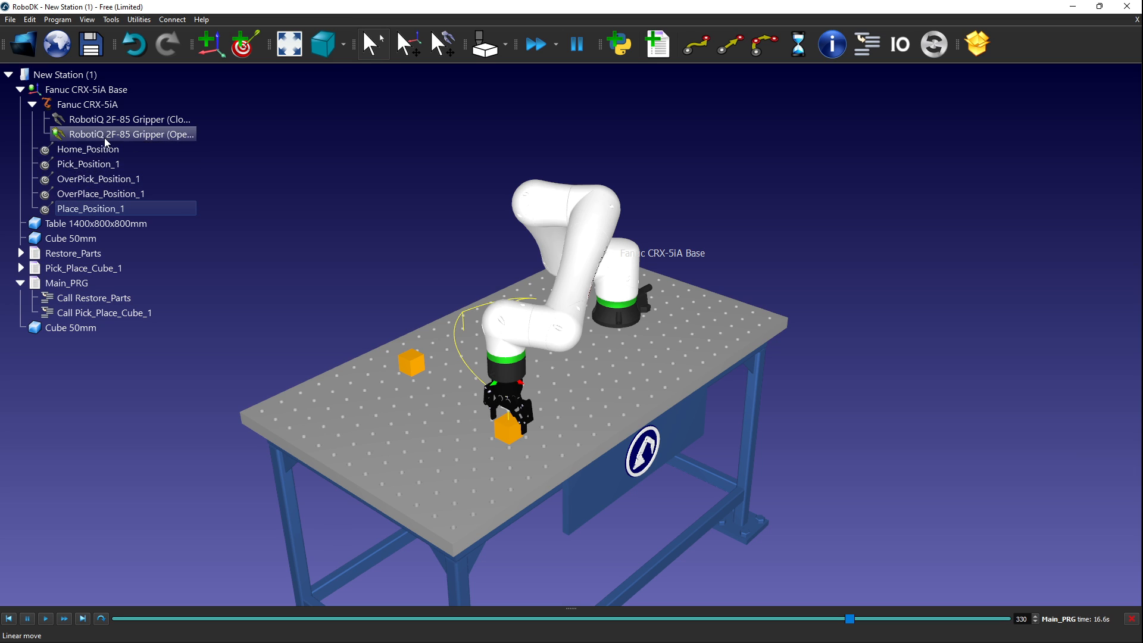
Run Main_PRG in a continuous loop and examine the pick-and-place motion from several viewing angles.
right_click(67, 284)
click(90, 323)
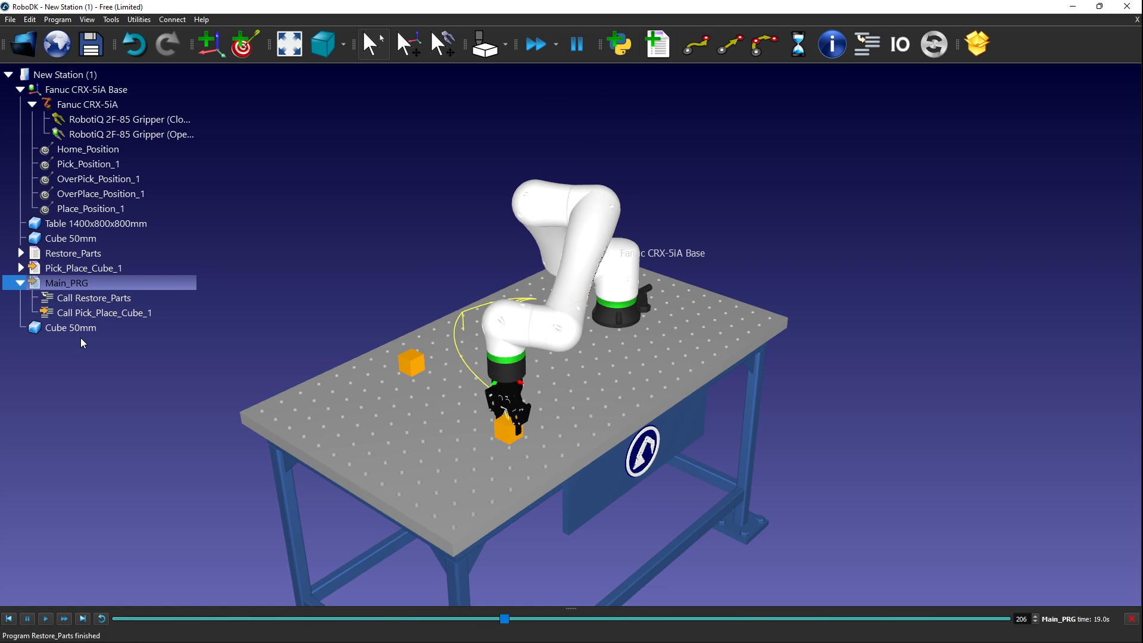
drag(244, 352, 441, 402)
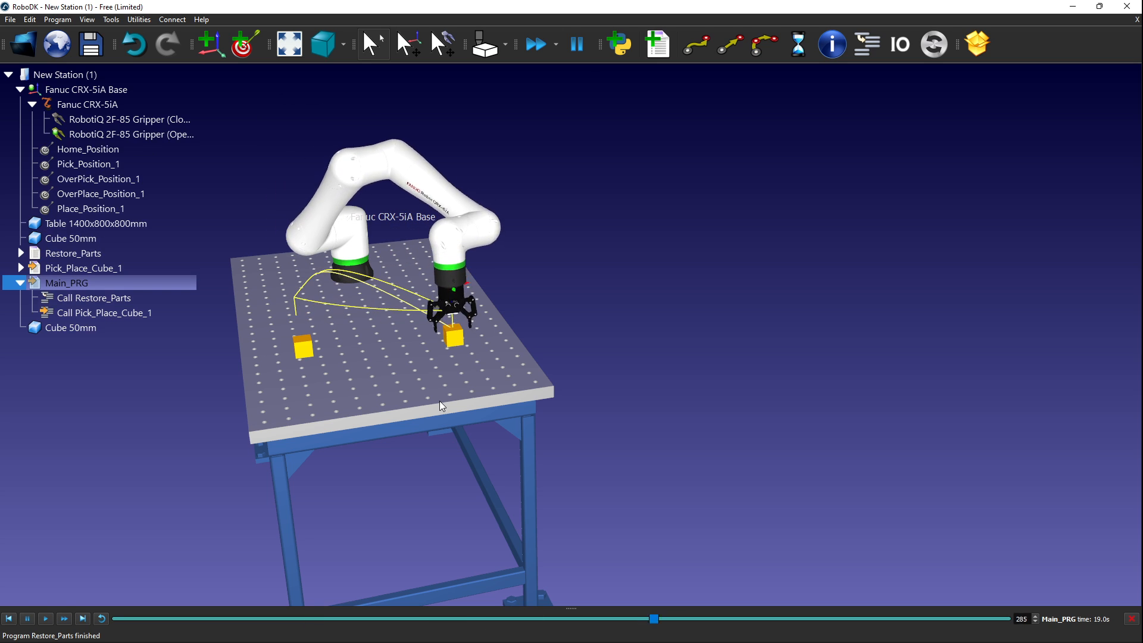
drag(419, 401, 280, 403)
right_drag(279, 399, 241, 409)
scroll(466, 366, up, 1)
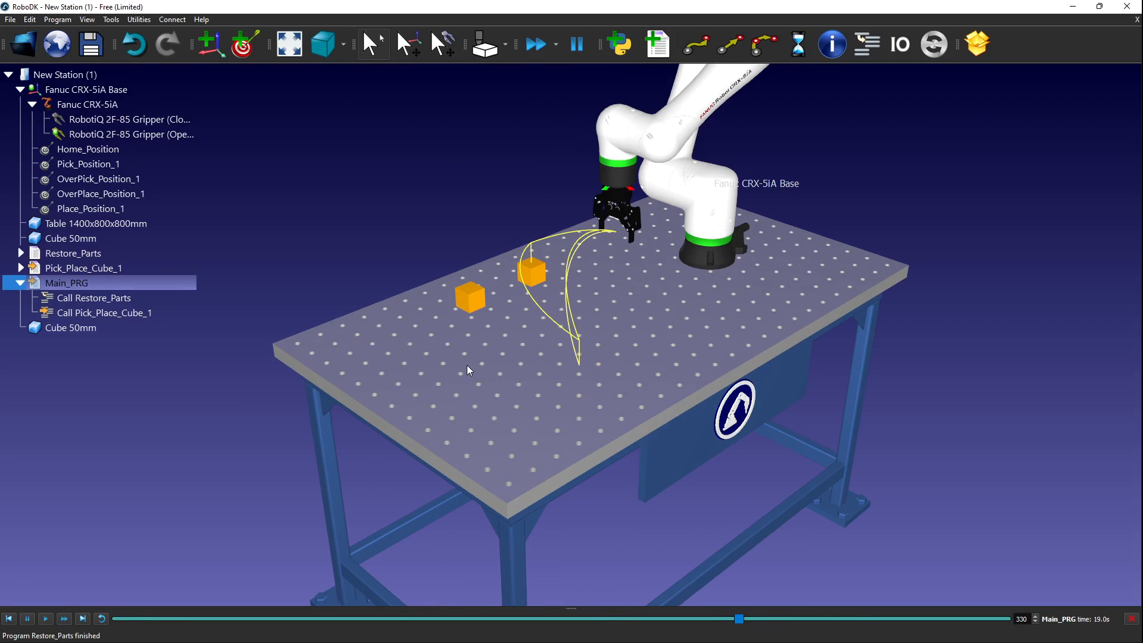
scroll(466, 365, down, 1)
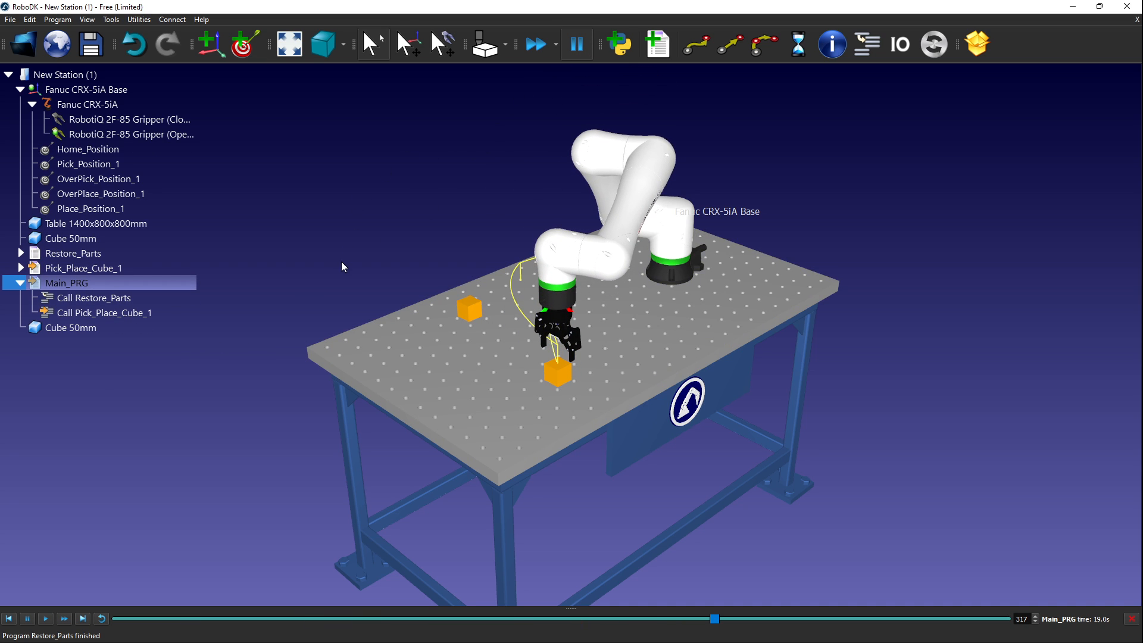
Turn off looping and the path display for Main_PRG.
right_click(81, 281)
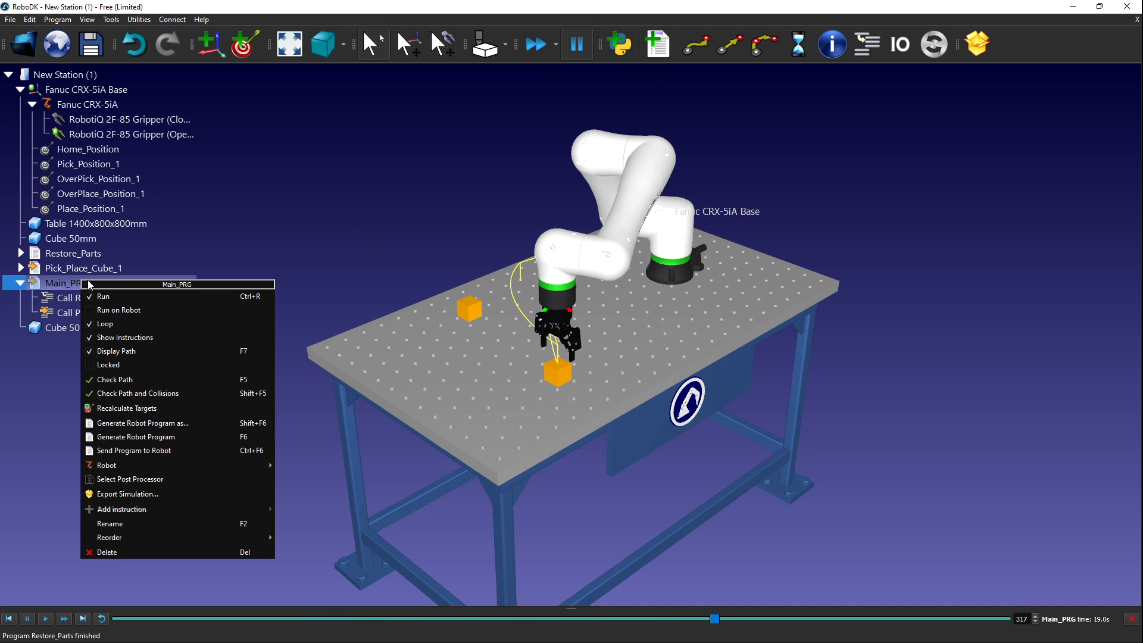
click(109, 324)
click(72, 283)
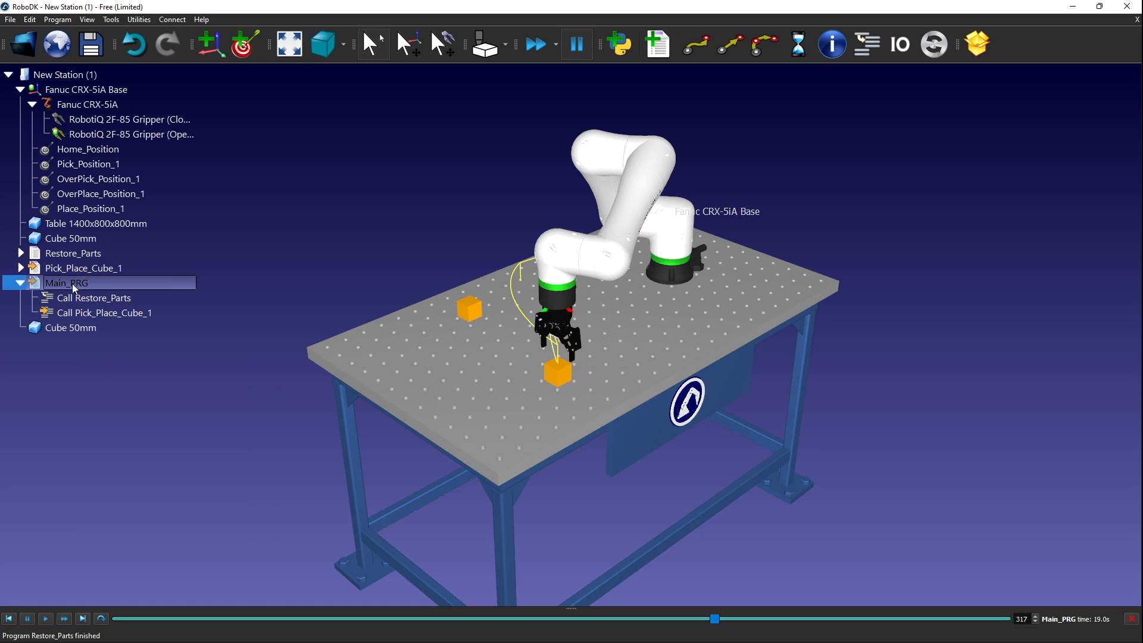
right_click(73, 283)
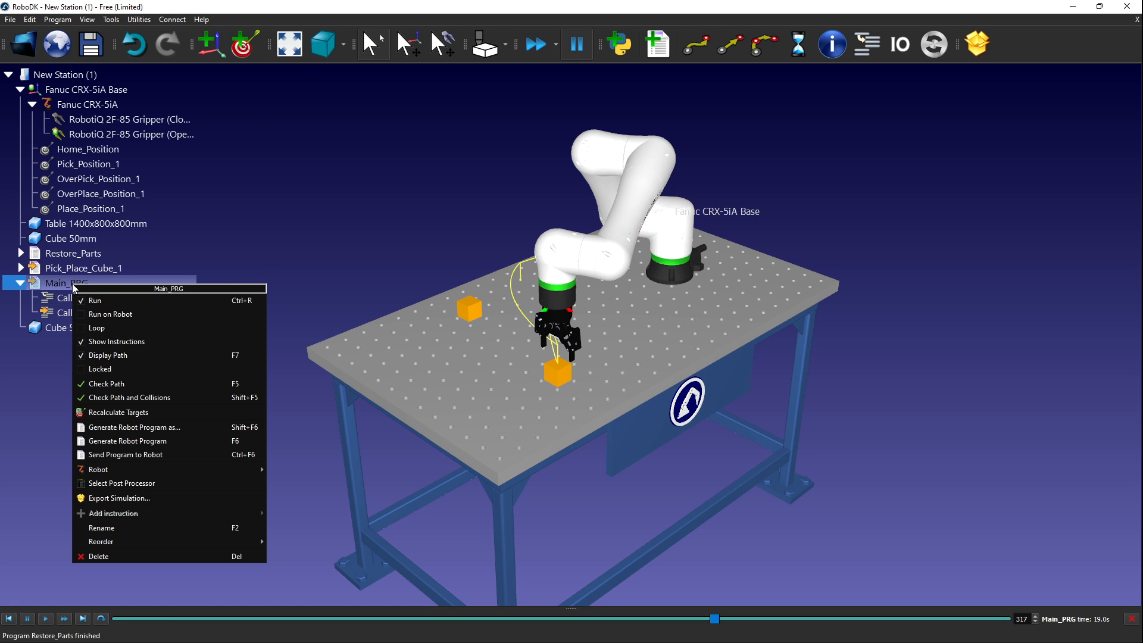
click(137, 356)
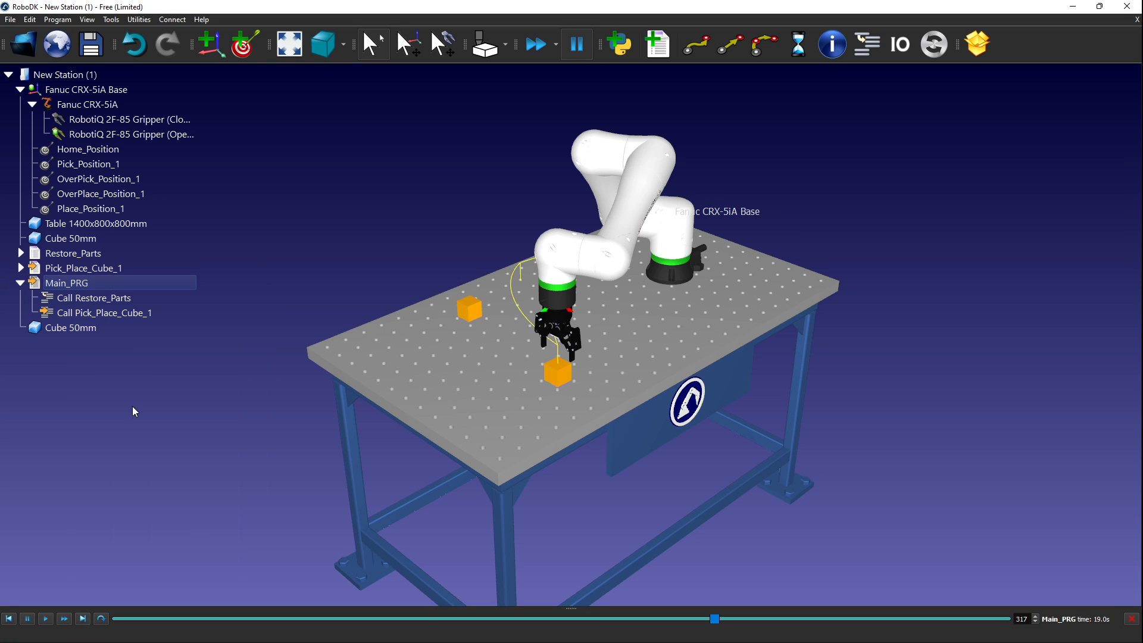
Run Main_PRG again without looping and watch the robot go through the restore and pick-and-place cycle.
double_click(77, 287)
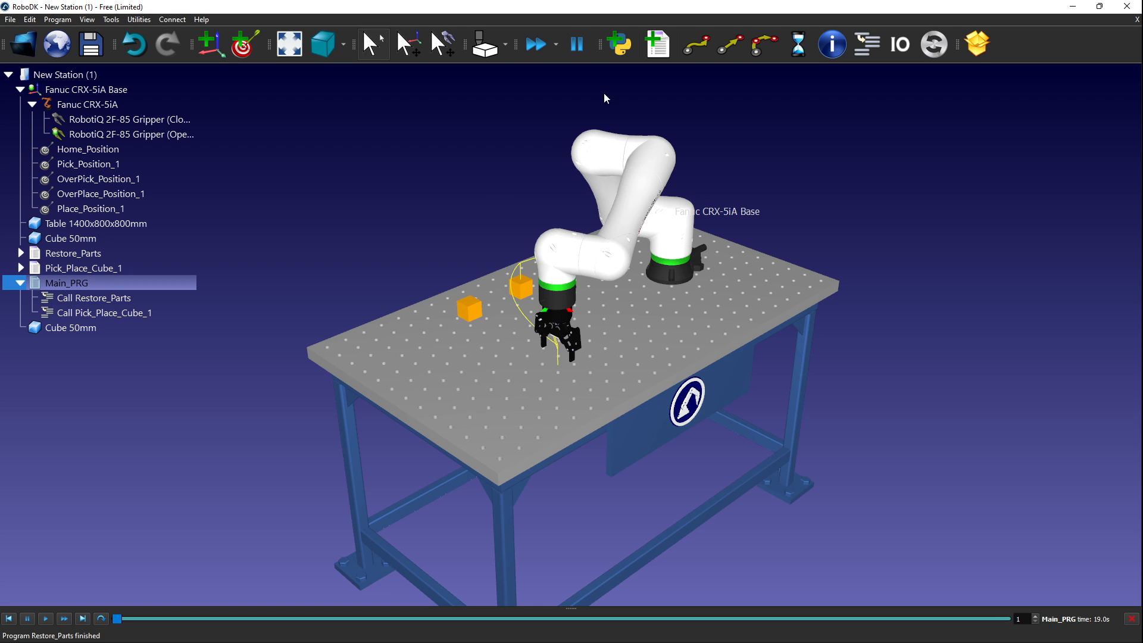
double_click(77, 285)
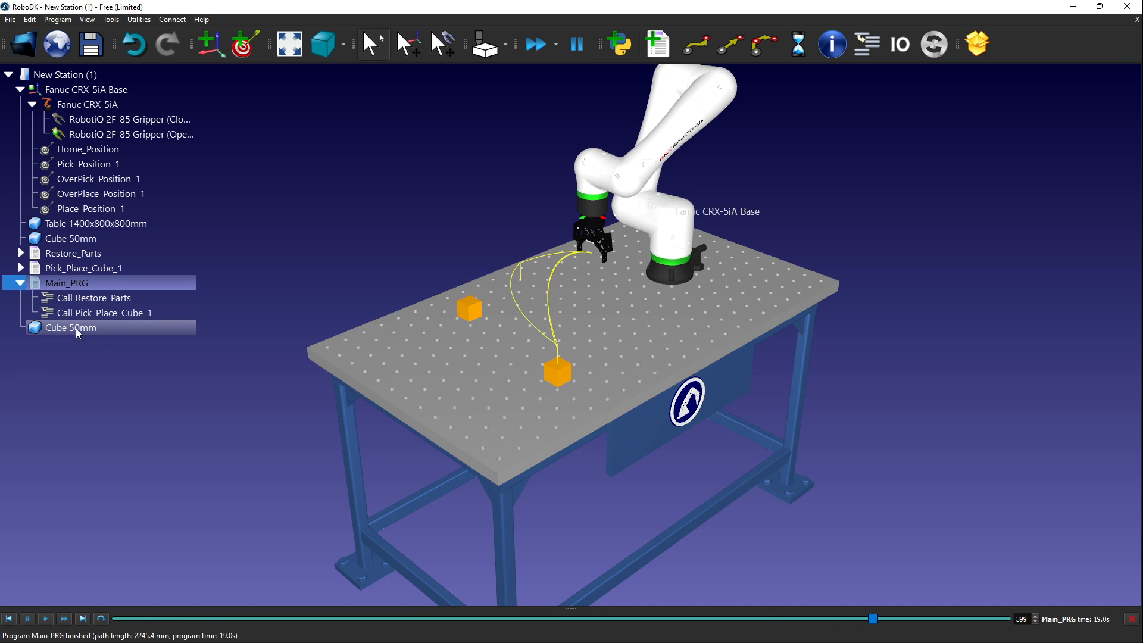
right_click(80, 282)
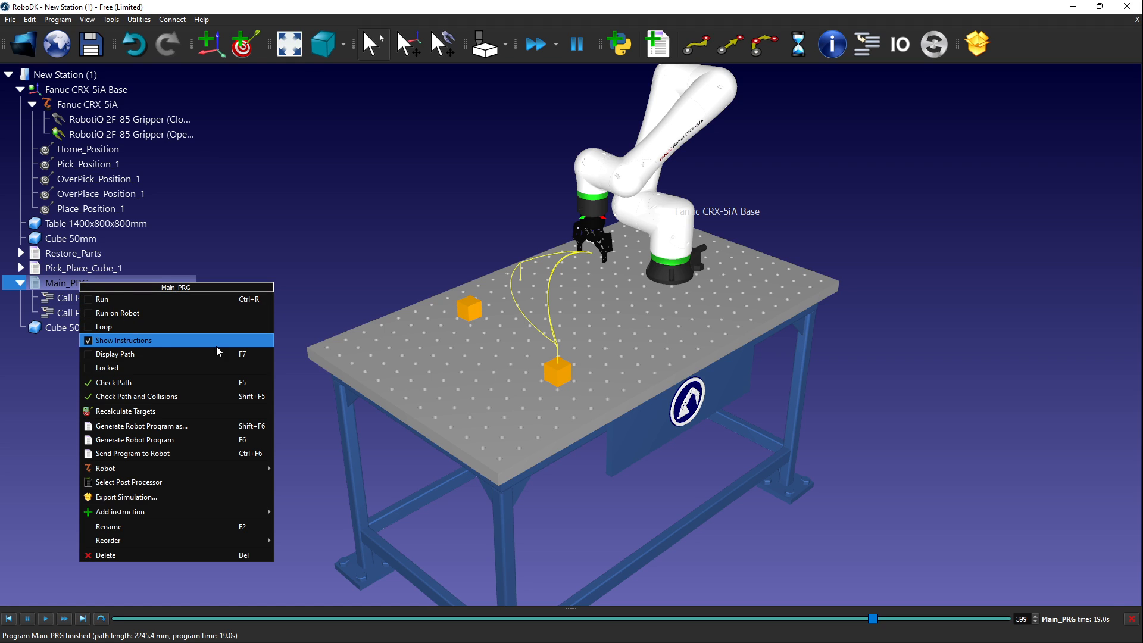
click(298, 218)
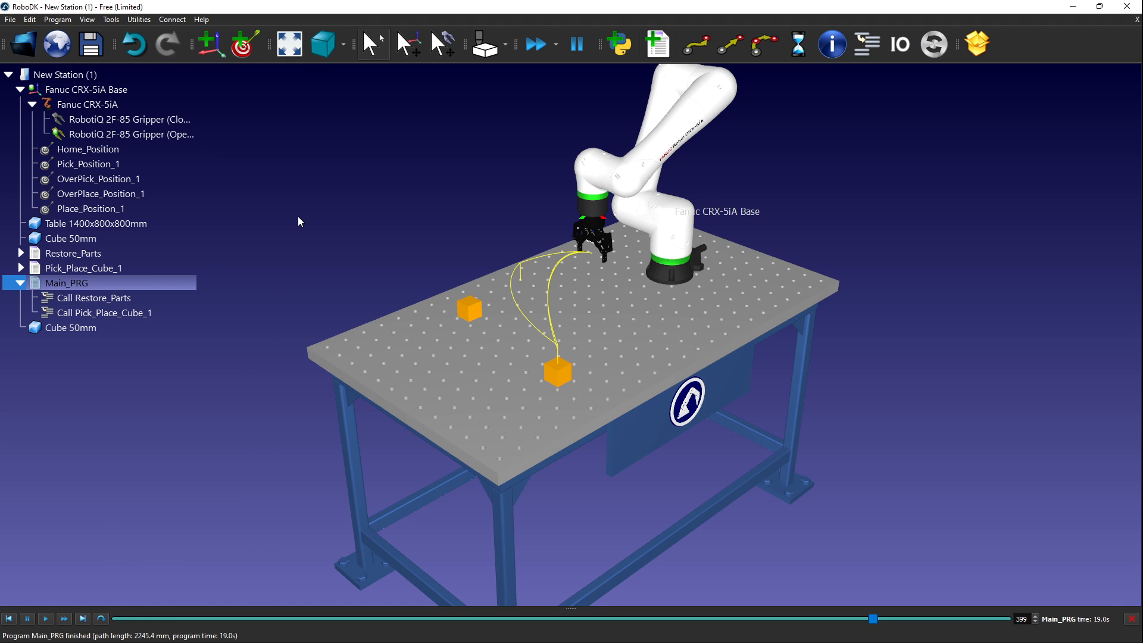
right_click(117, 304)
click(231, 253)
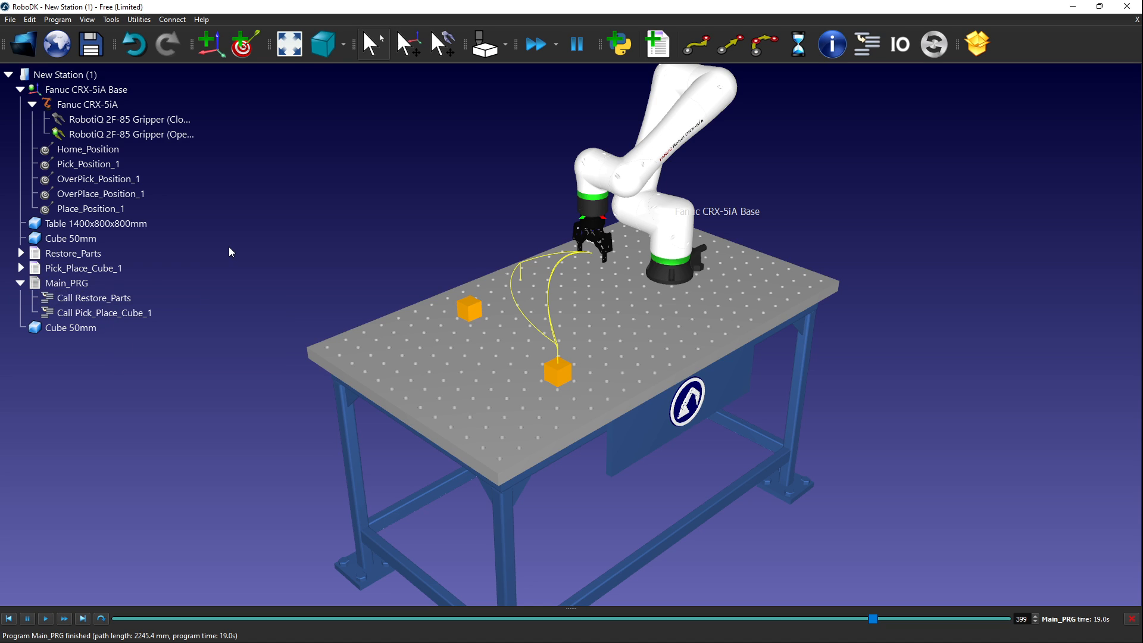
right_click(125, 313)
click(89, 413)
double_click(62, 285)
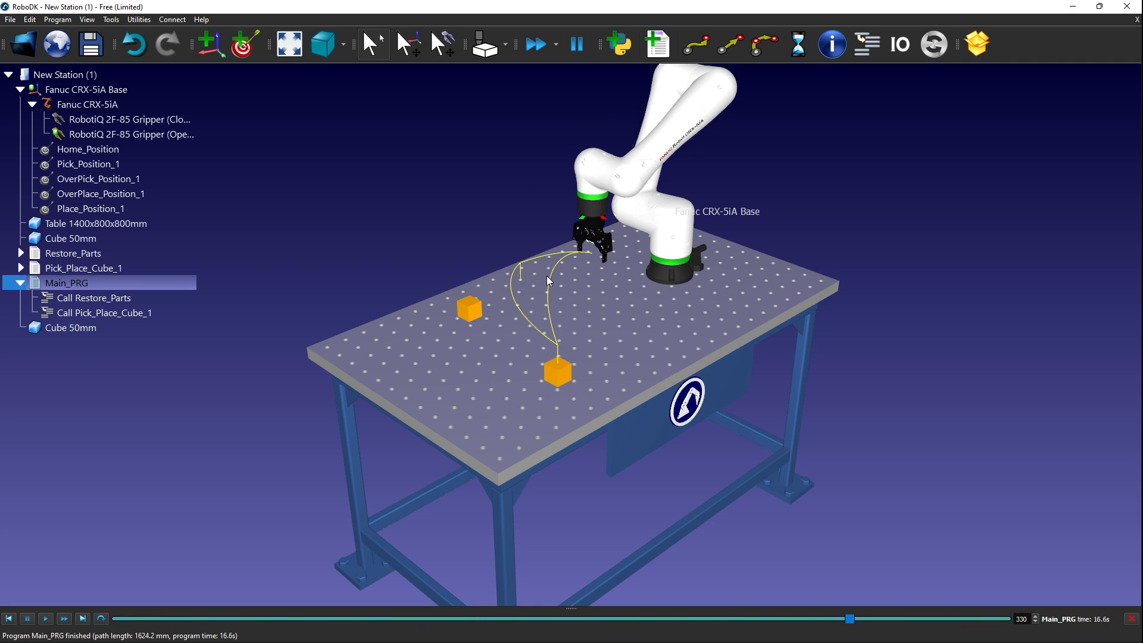
right_click(80, 288)
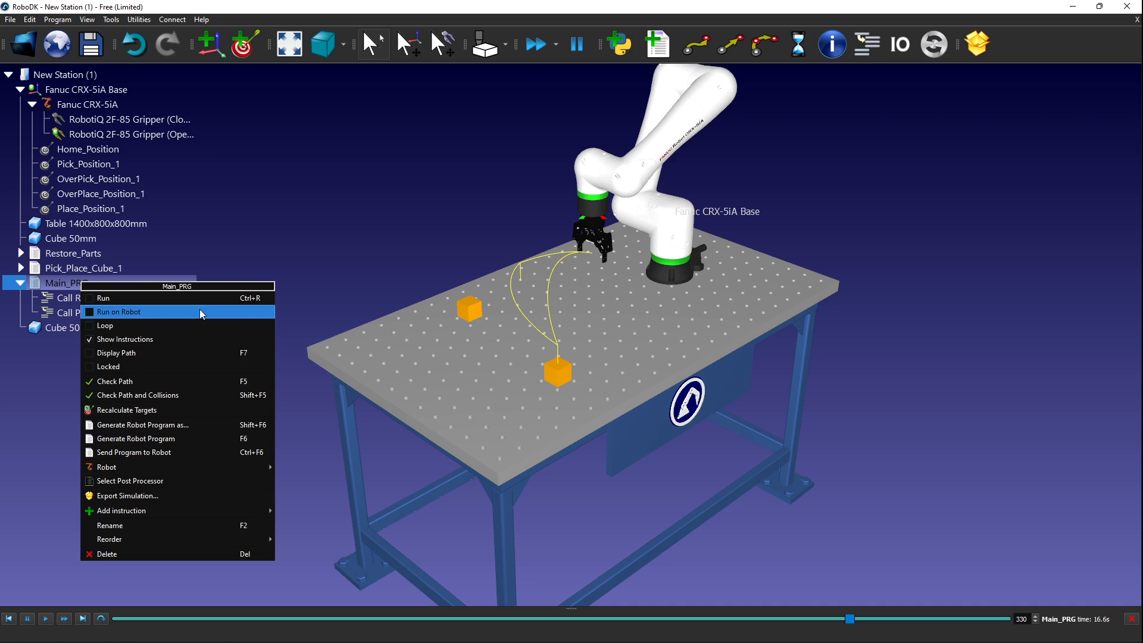
click(270, 227)
click(105, 384)
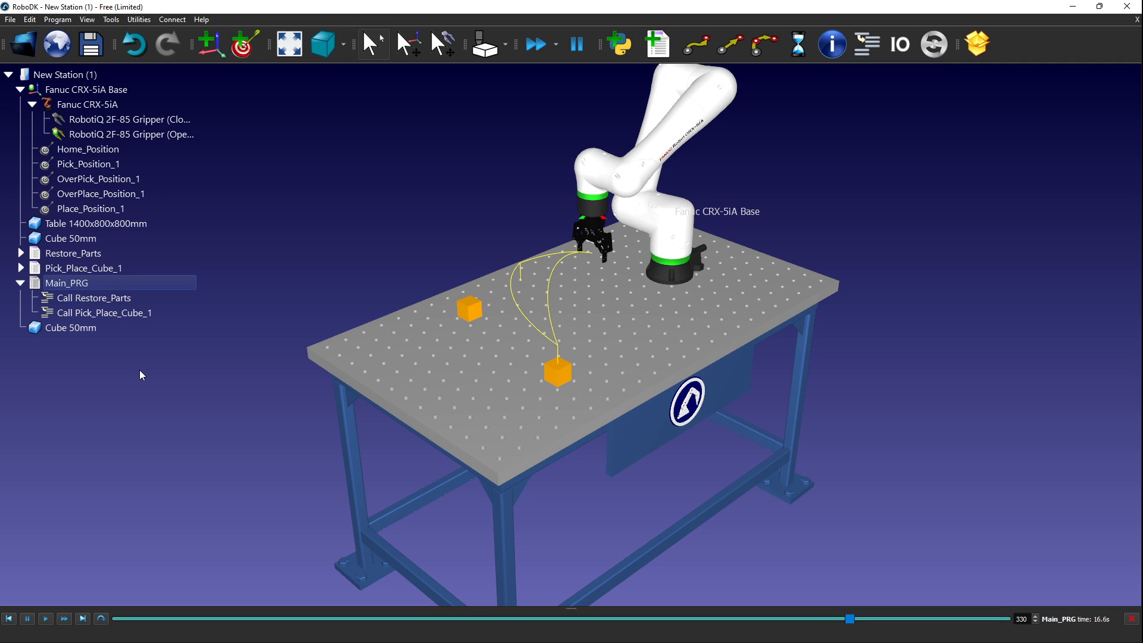
Try to generate the robot program for Main_PRG and read through the complete post processor output.
right_click(64, 291)
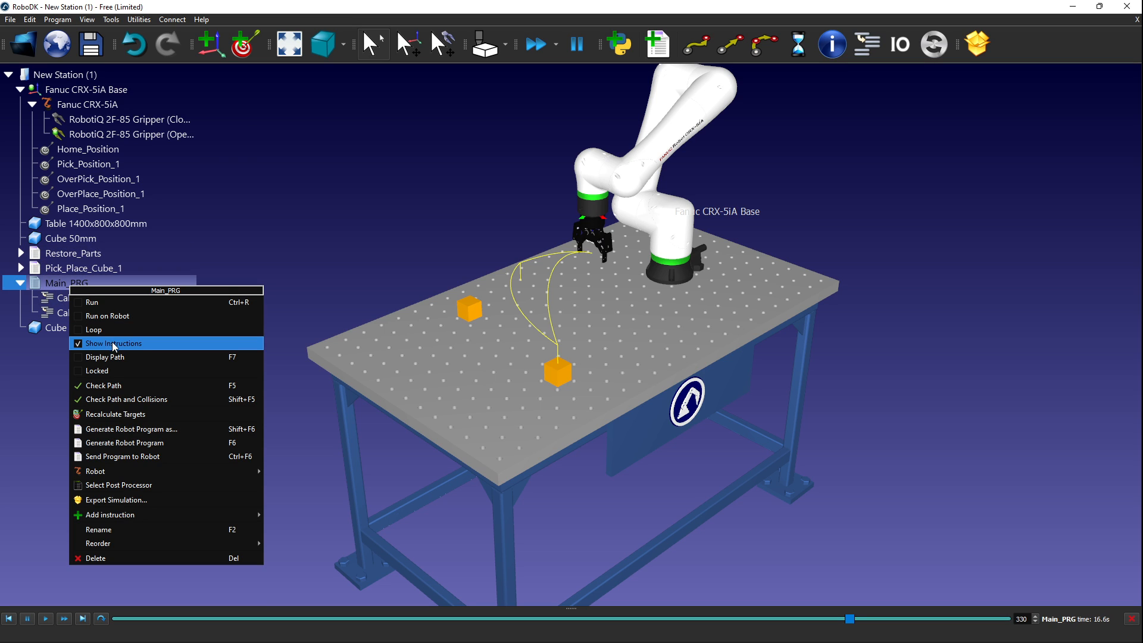
click(138, 445)
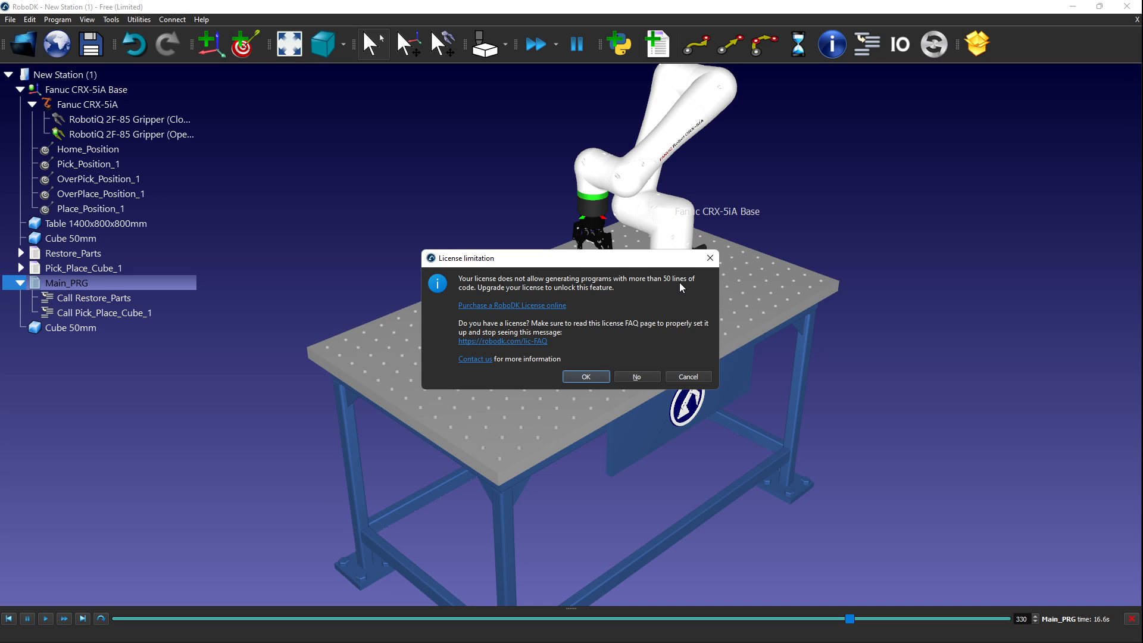
click(587, 369)
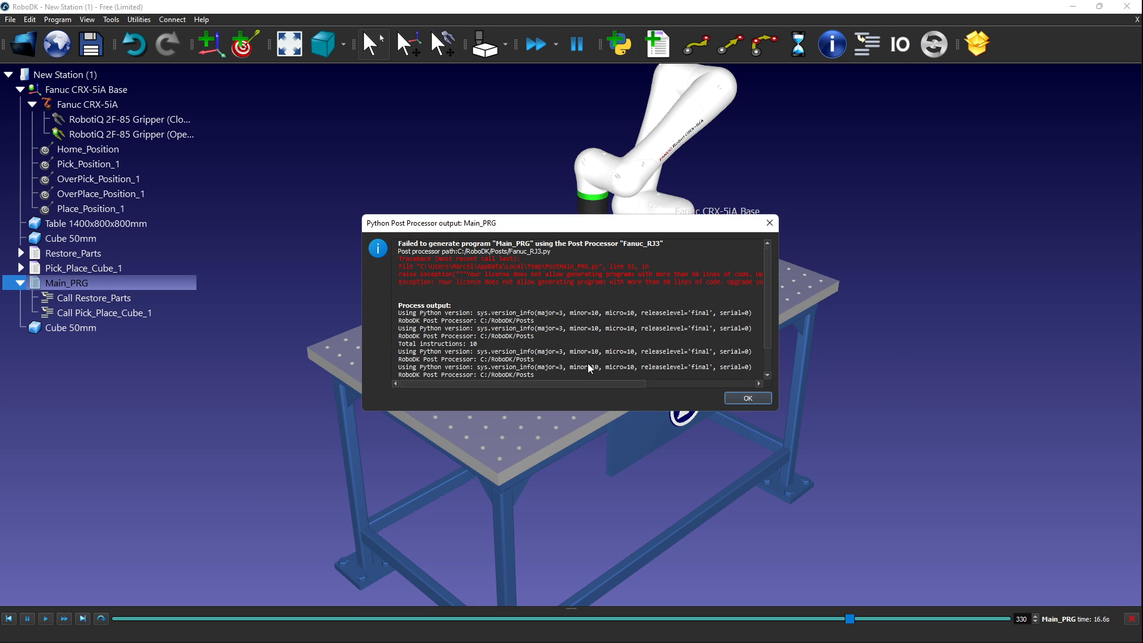
scroll(544, 294, down, 3)
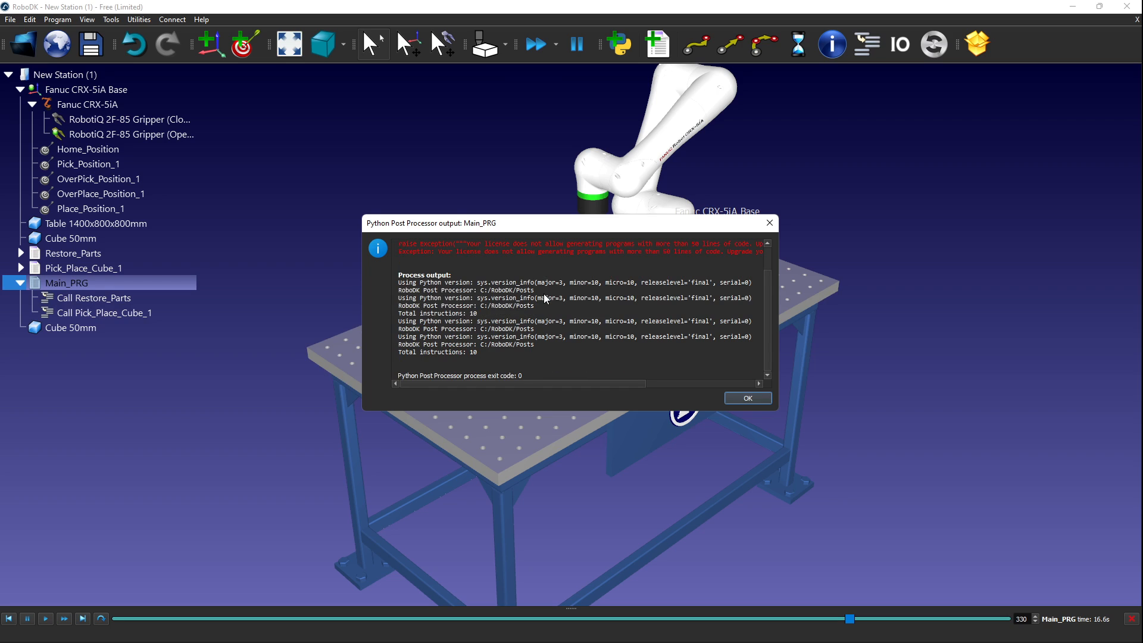
scroll(544, 295, up, 3)
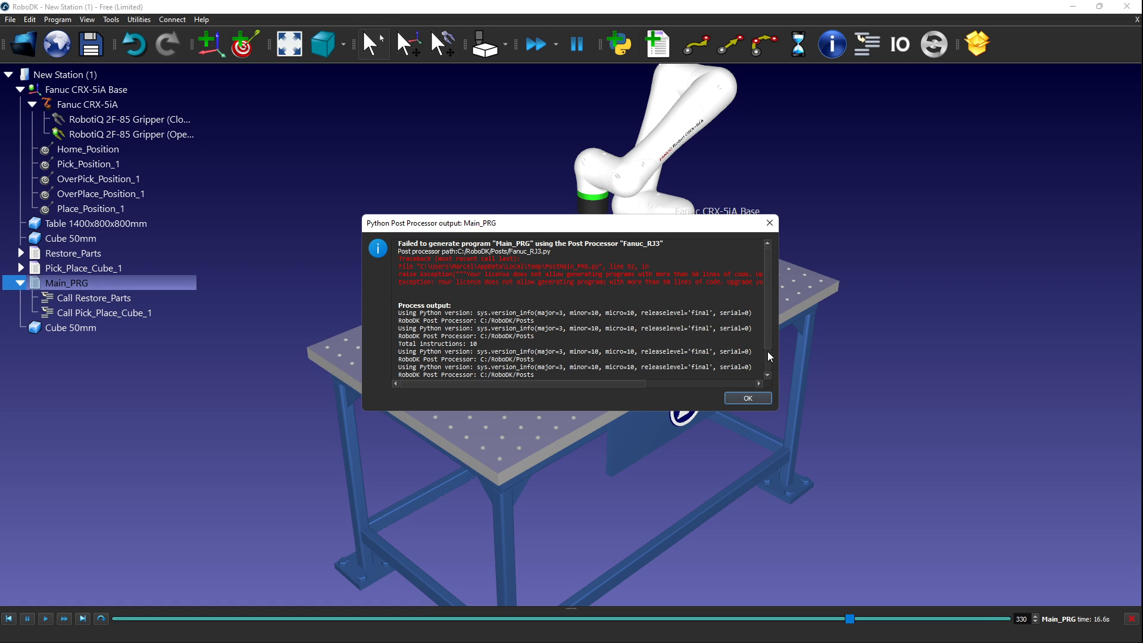
drag(766, 341, 766, 376)
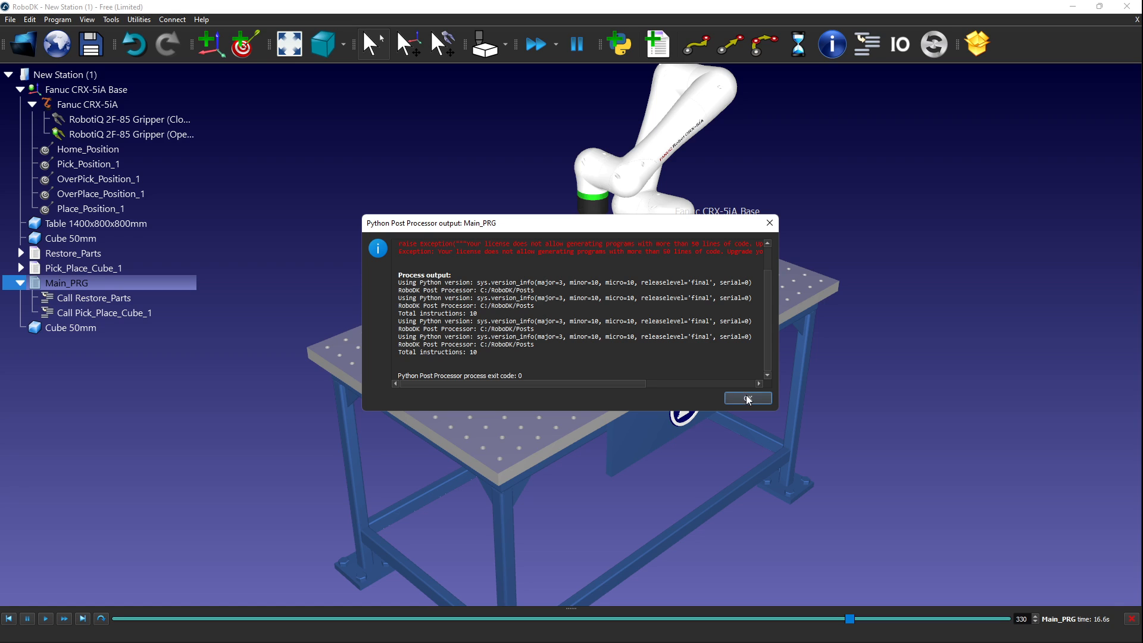
click(745, 394)
scroll(453, 251, down, 1)
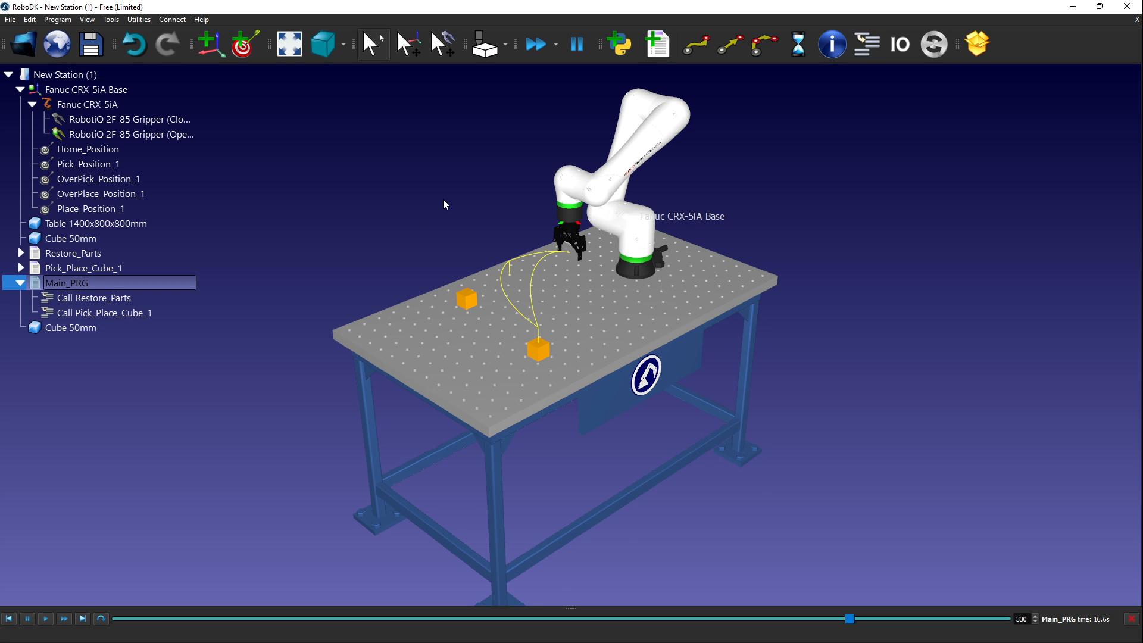
scroll(498, 209, up, 5)
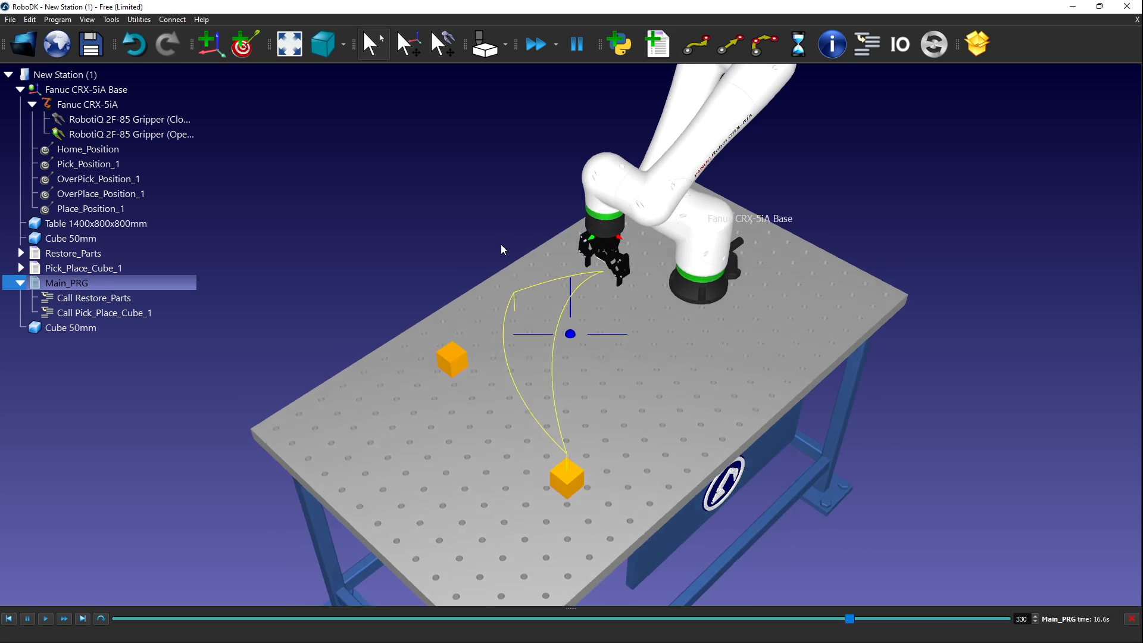
drag(501, 244, 500, 221)
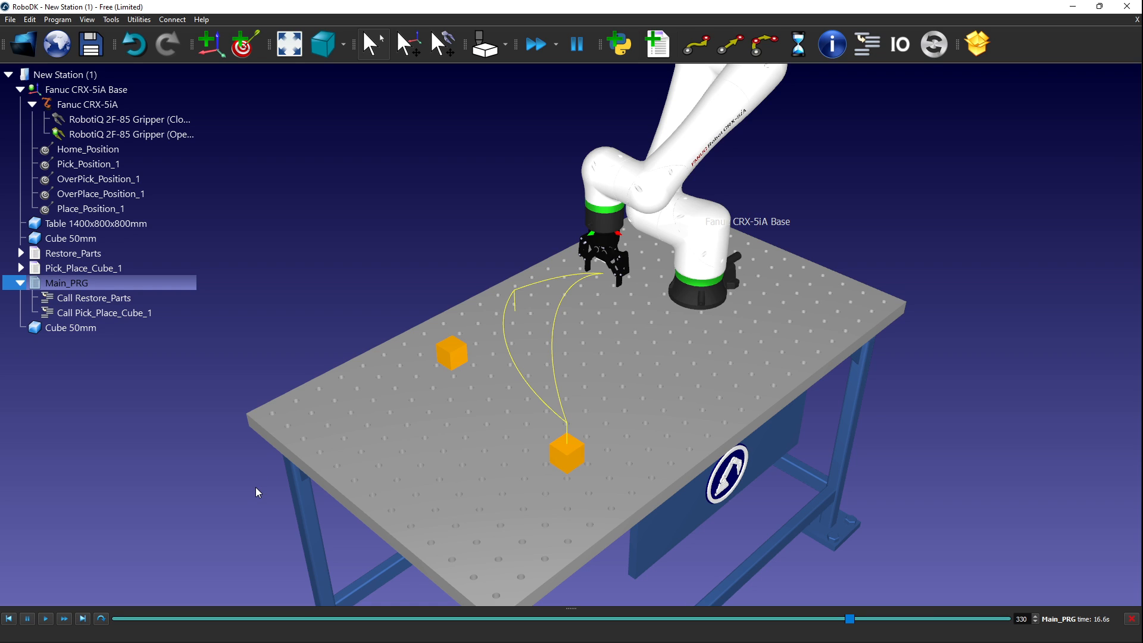
click(221, 635)
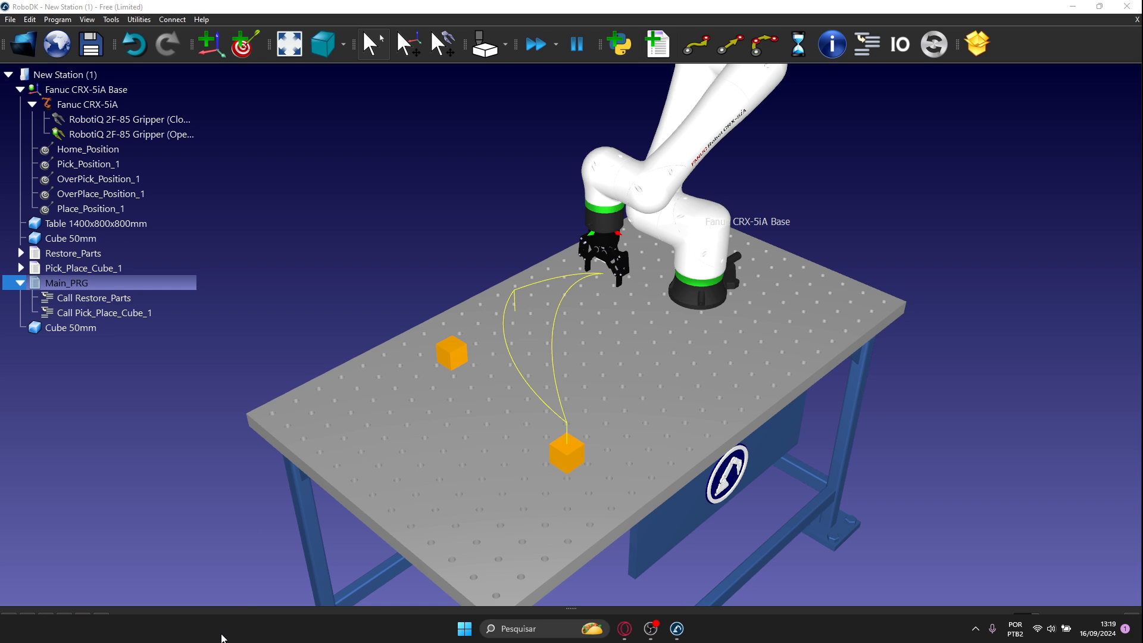